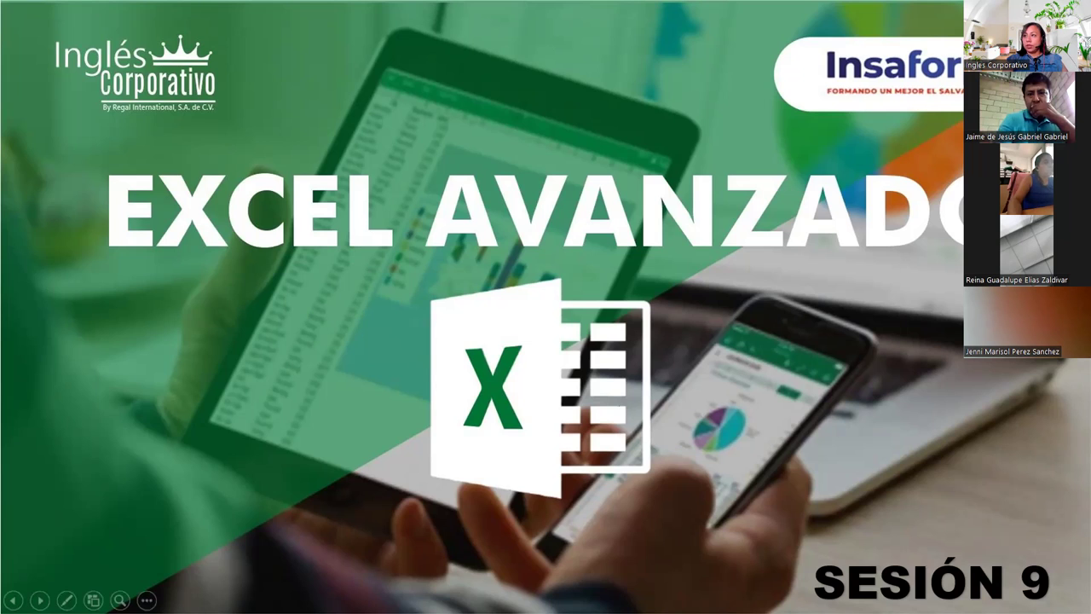
Advance the slideshow through the Agenda, Contenido and Objetivo slides to Función Subtotales
key(Right)
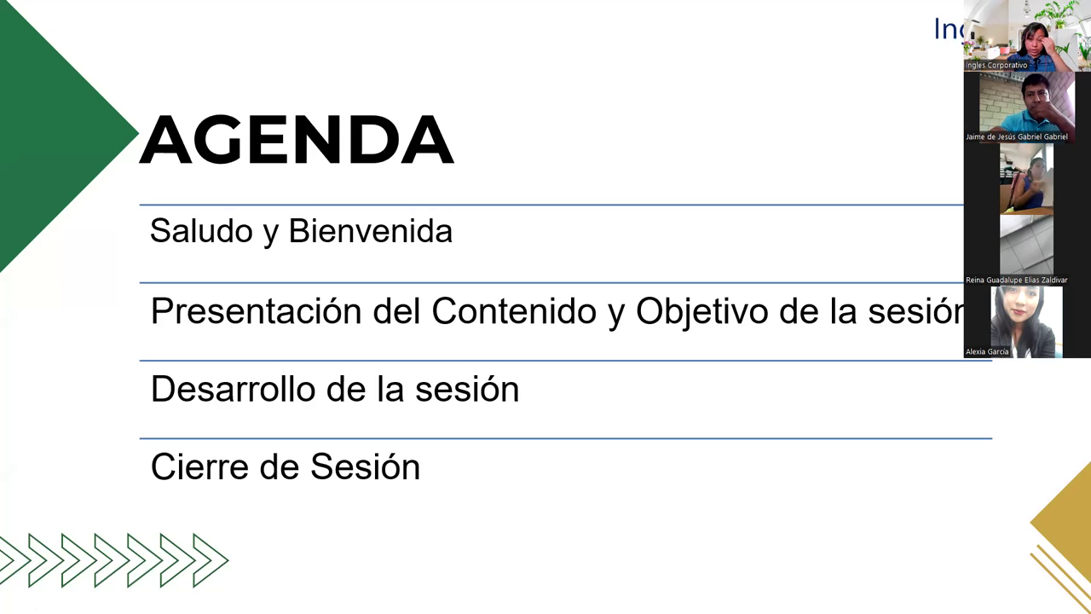
key(Right)
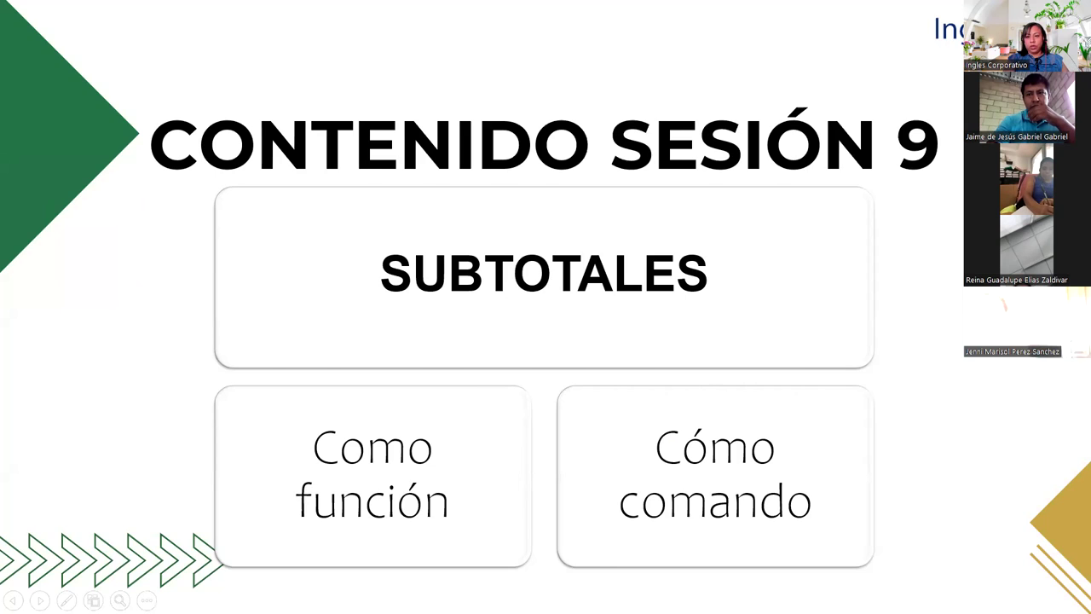
key(Right)
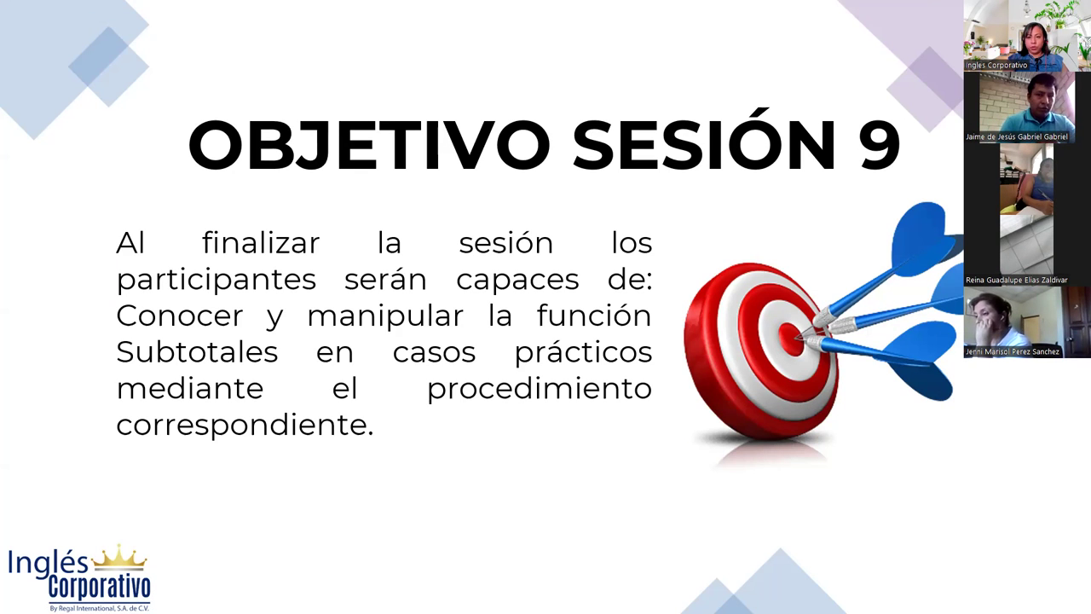
key(Right)
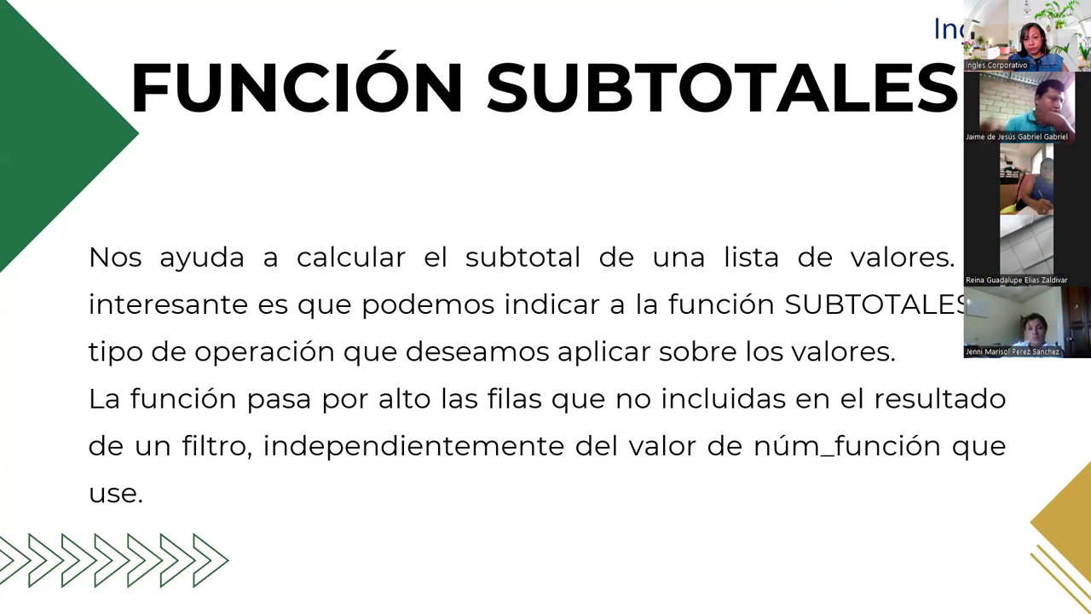
Advance to the Función Subtotales syntax slide with its function-number table
key(Right)
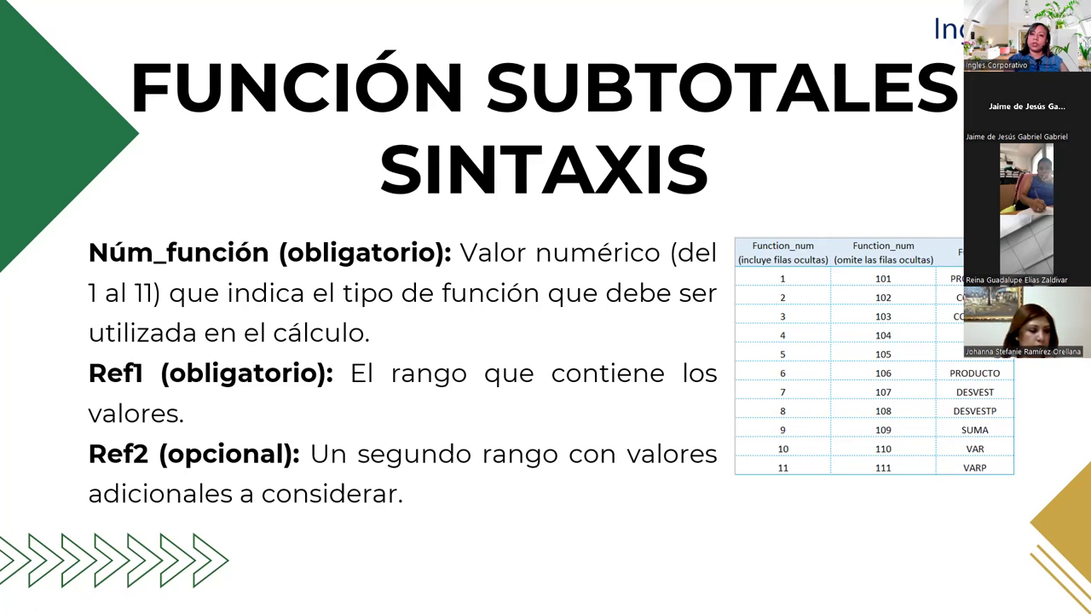
Move past the Comando Subtotal slide to the Desarrollo practice slide
key(Right)
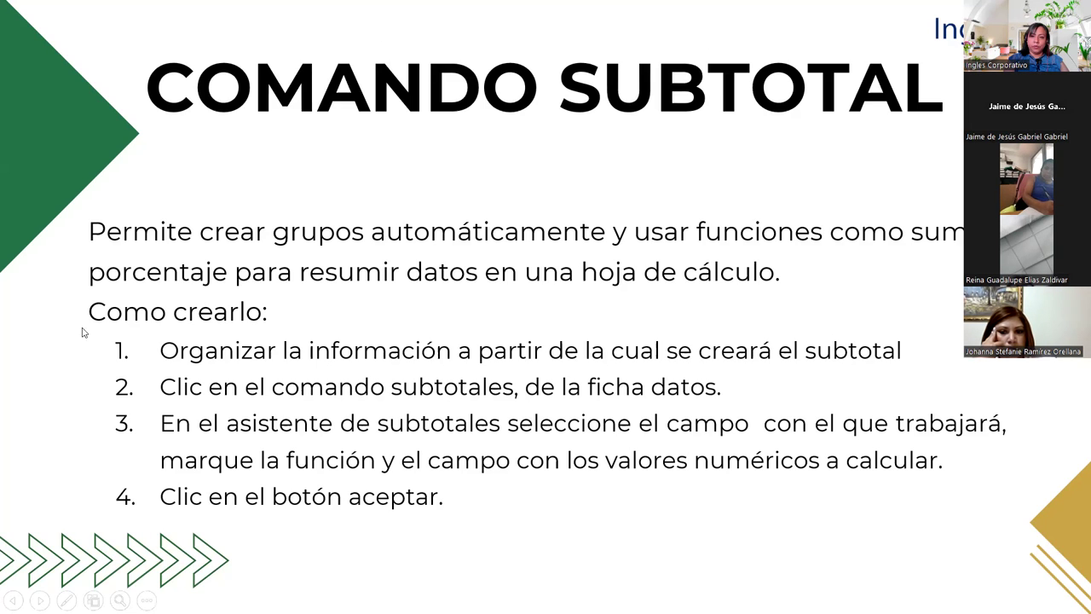
key(Right)
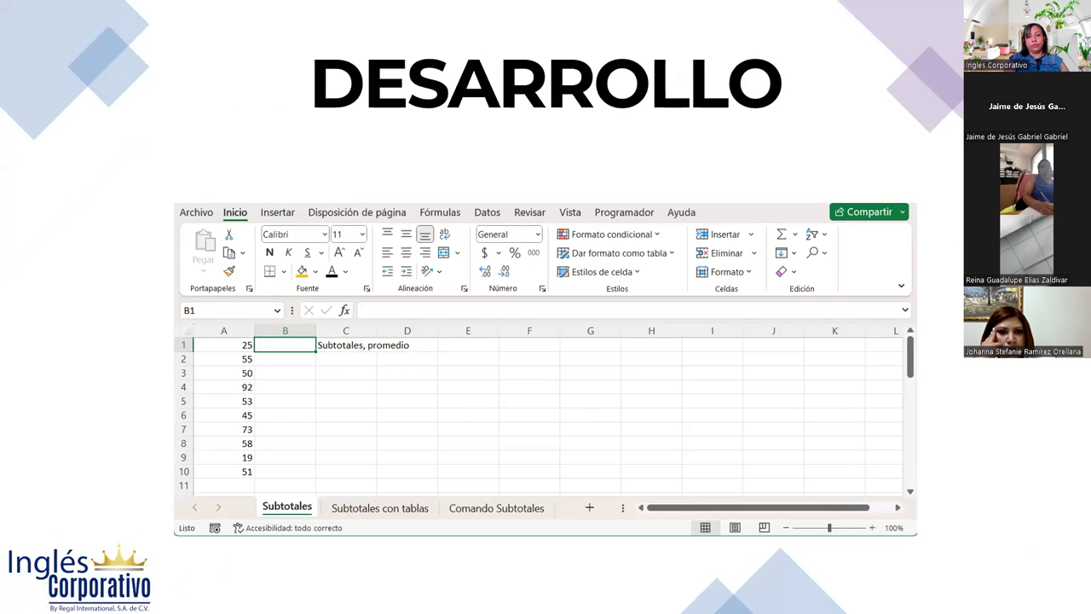
Switch to the Práctica sesión 9 workbook and select cell C2 on the Subtotales sheet
key(alt+Tab)
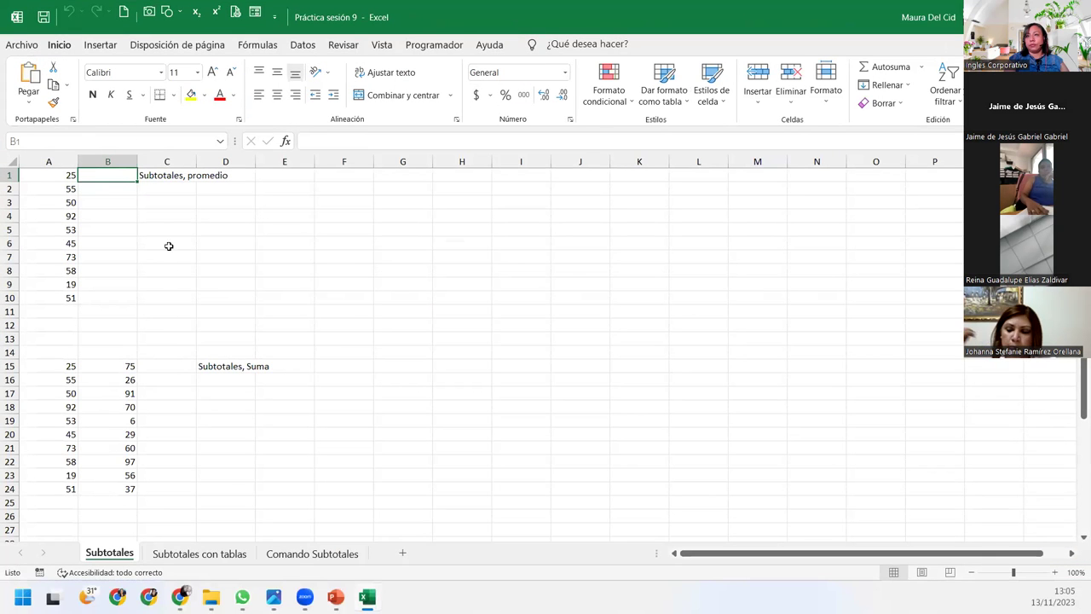
click(172, 184)
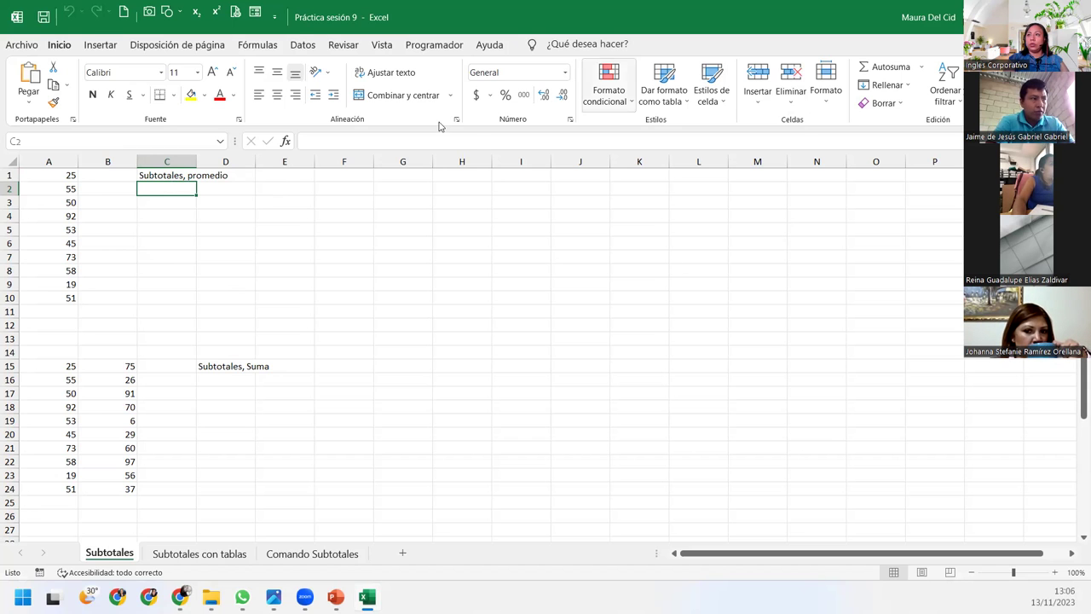
Insert SUBTOTALES into C2 from the Matemáticas y trigonométricas function list
click(257, 46)
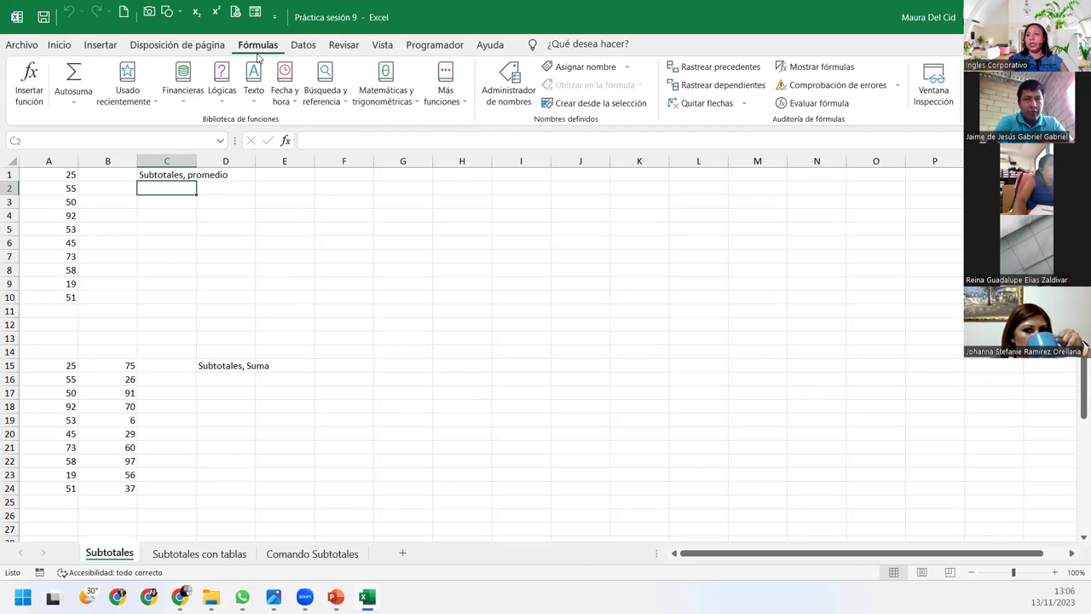
click(393, 85)
scroll(461, 309, down, 5)
scroll(468, 365, down, 5)
scroll(468, 365, down, 4)
scroll(465, 367, up, 1)
scroll(465, 366, down, 1)
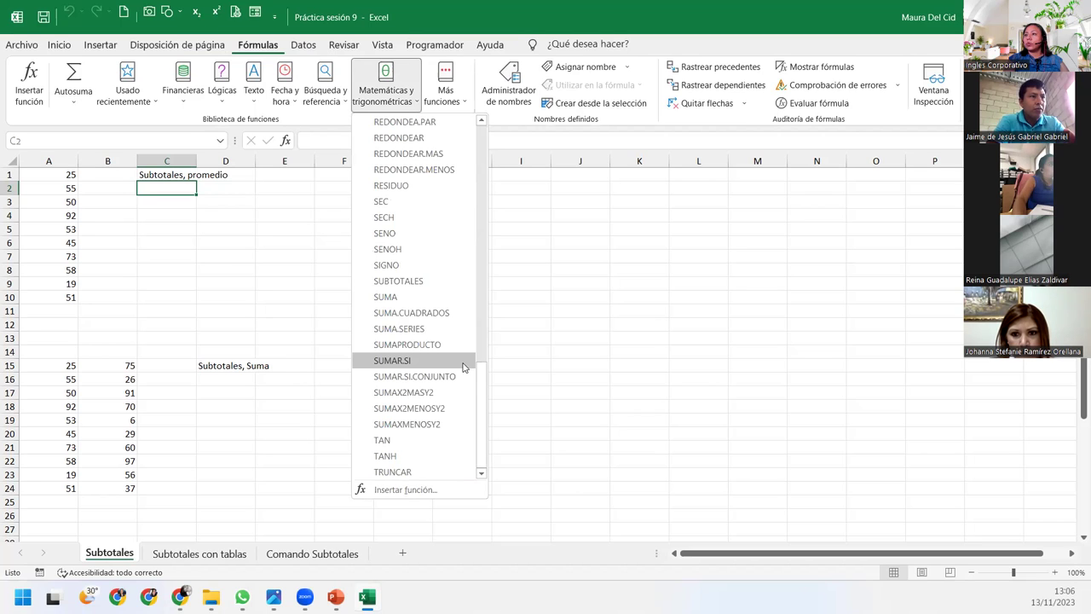
mouse_move(410, 282)
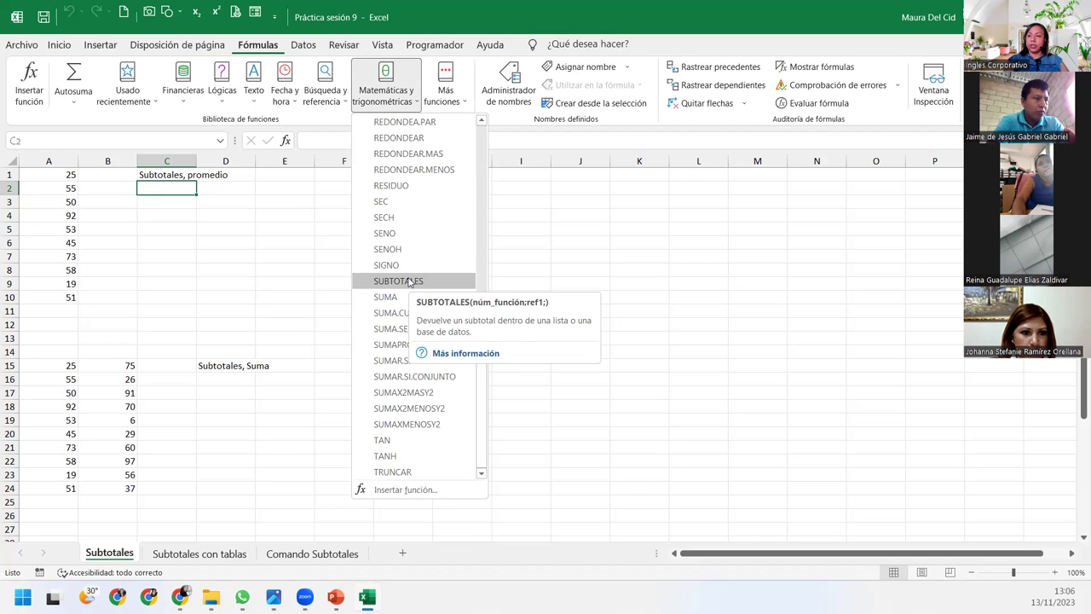
click(410, 281)
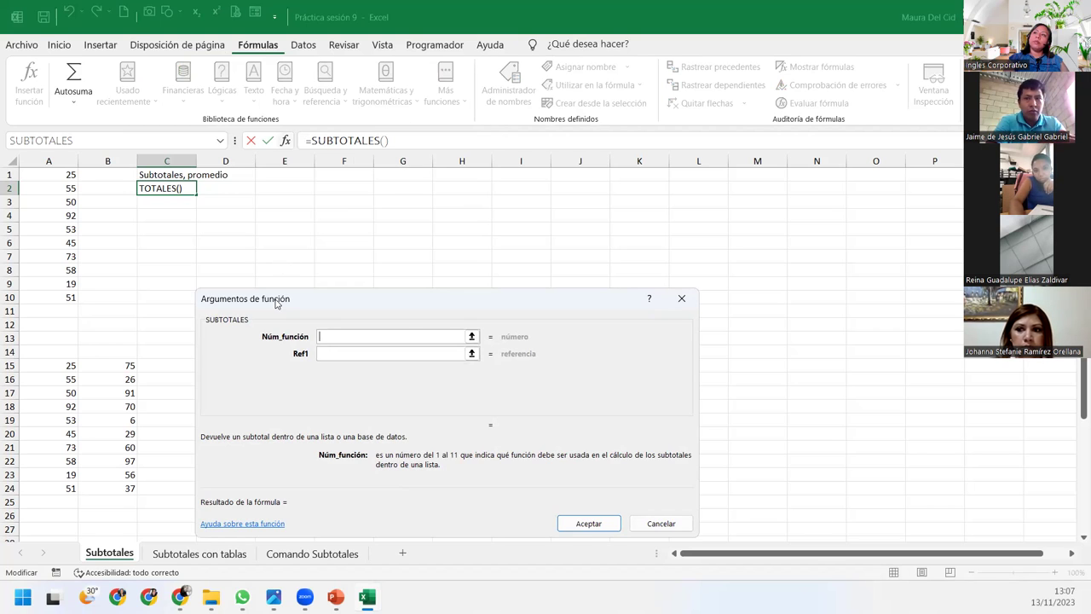
Enter function number 9 and range A1:A10 as the SUBTOTALES arguments, previewing 521
drag(272, 300, 326, 185)
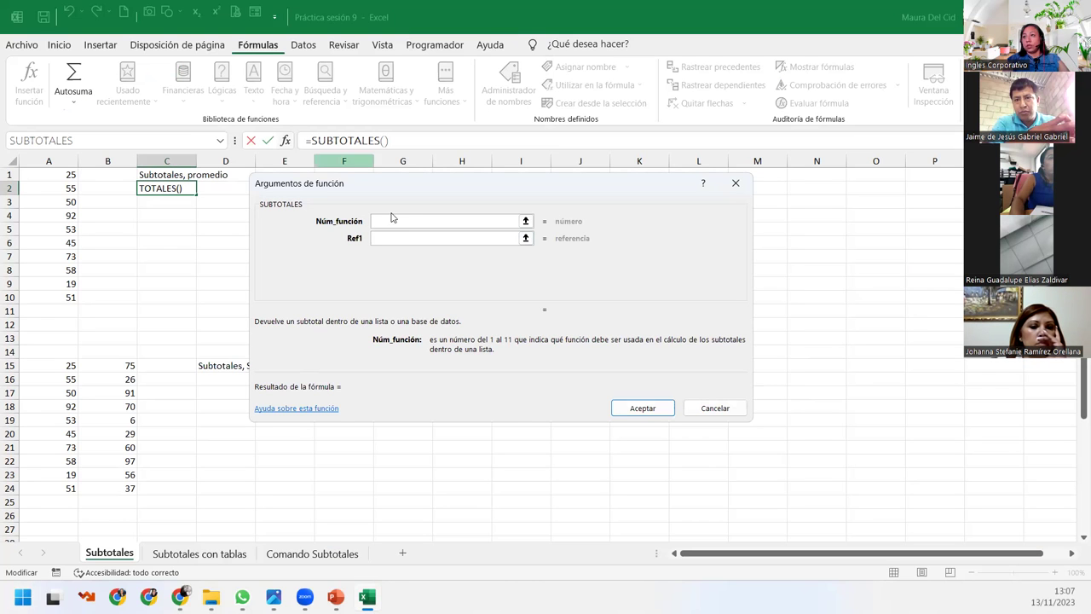
text(9)
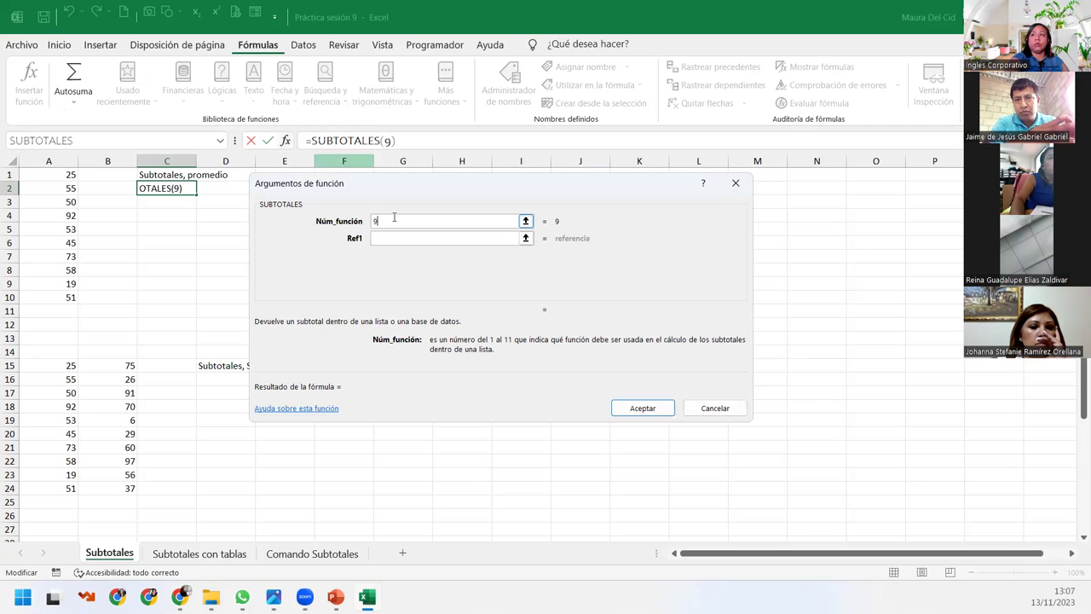
click(385, 236)
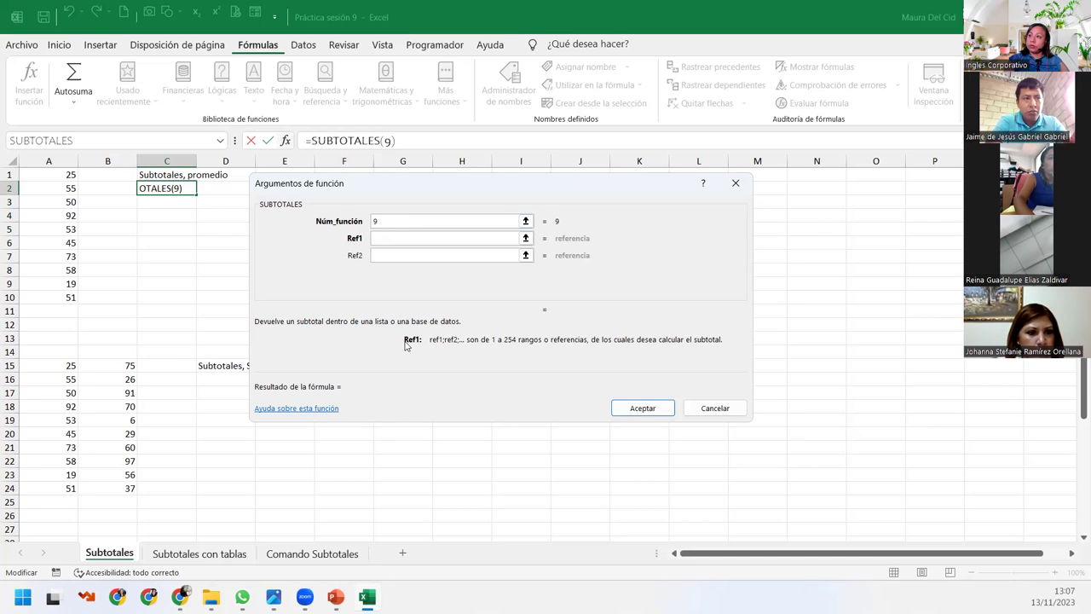
drag(68, 175, 56, 297)
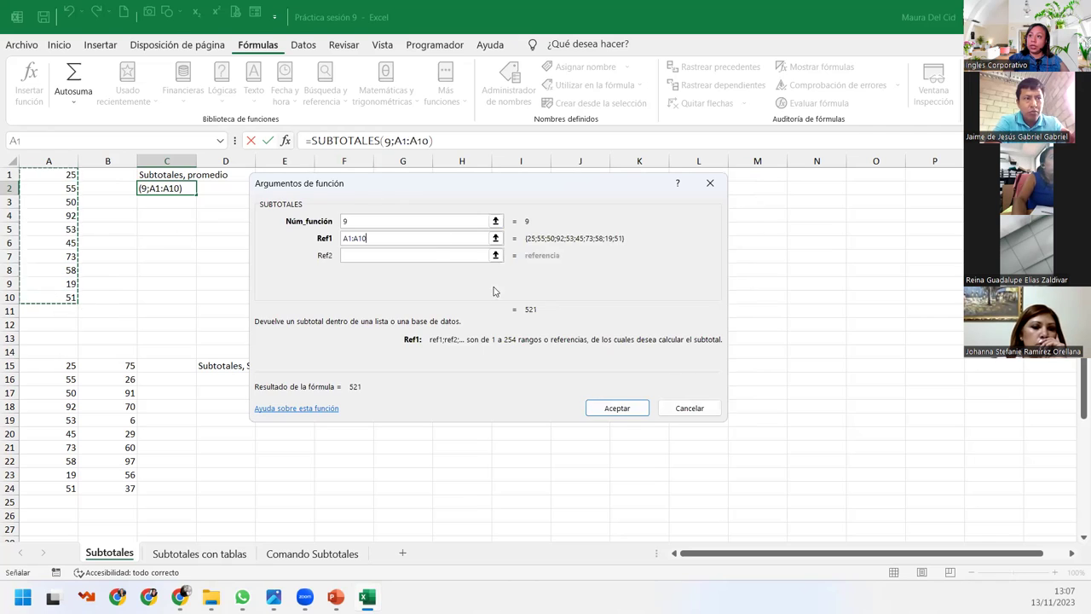
click(429, 241)
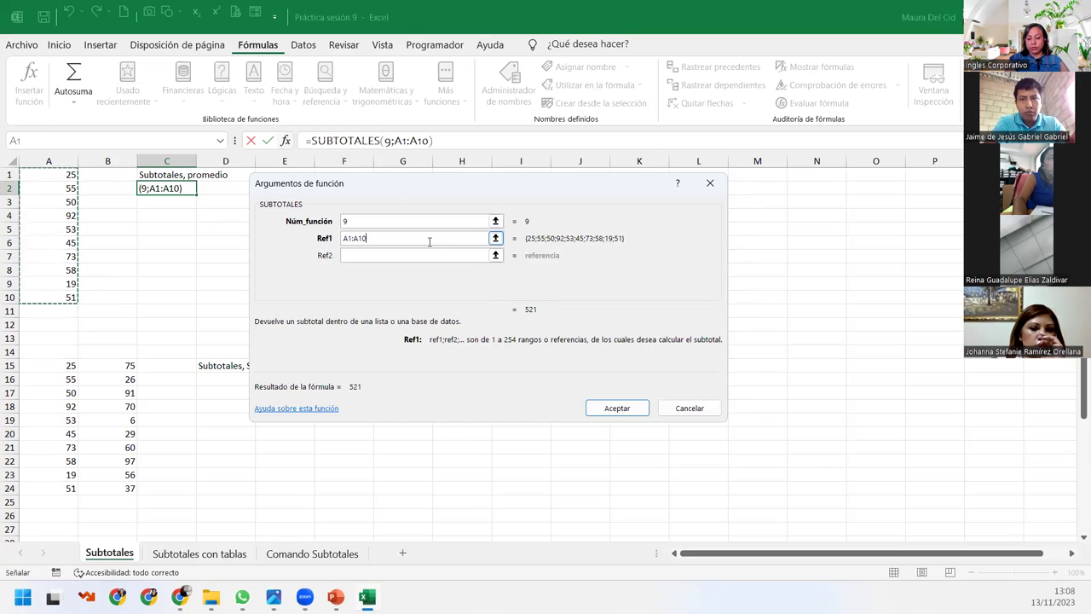
key(Tab)
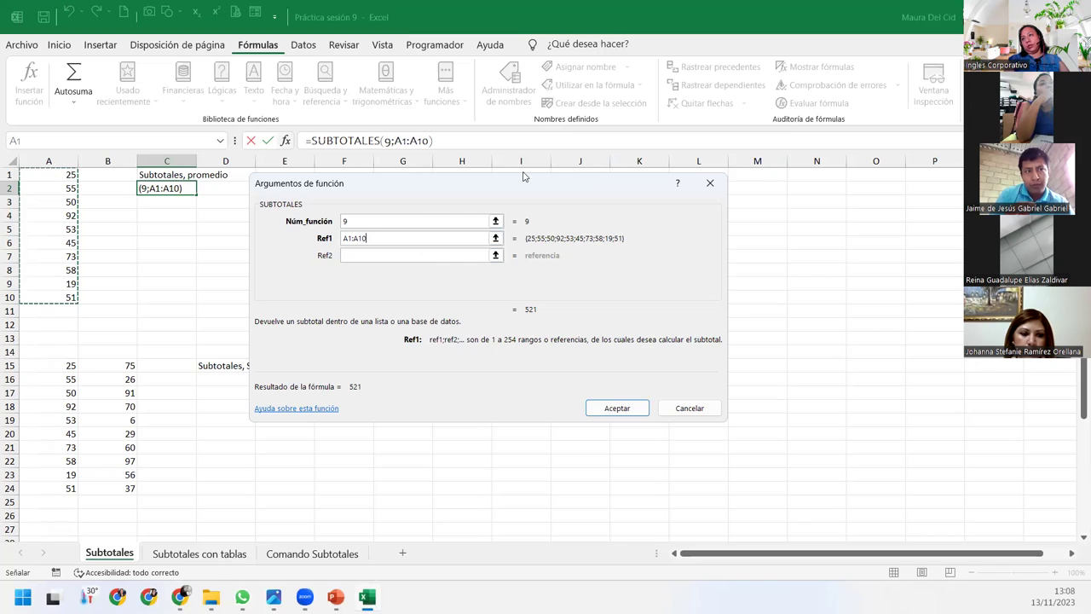
Confirm the formula so C2 shows 521, then hide row 4 and check C2
click(617, 407)
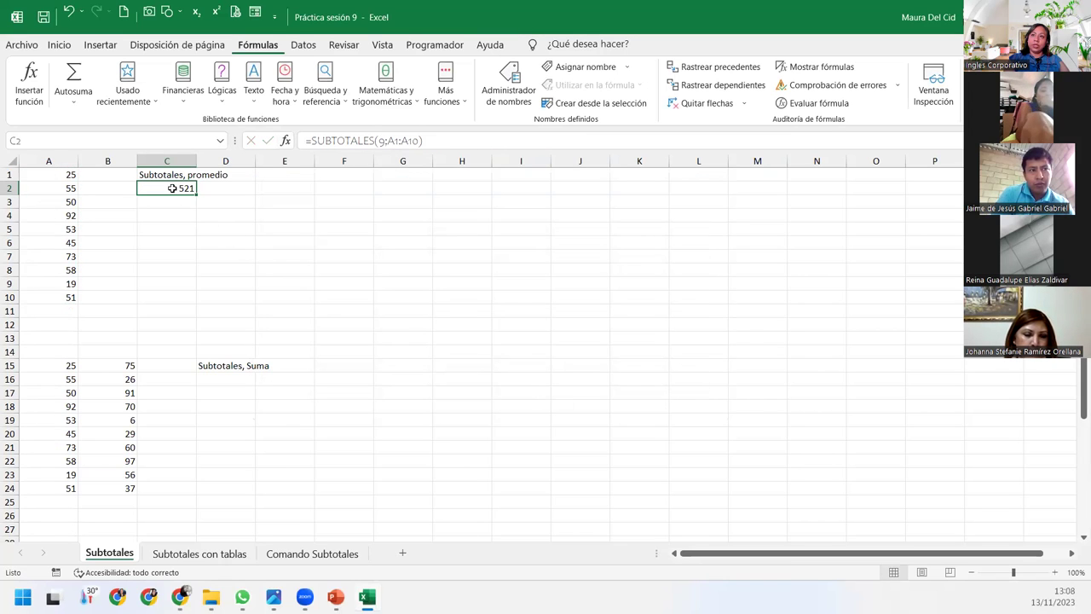
right_click(9, 220)
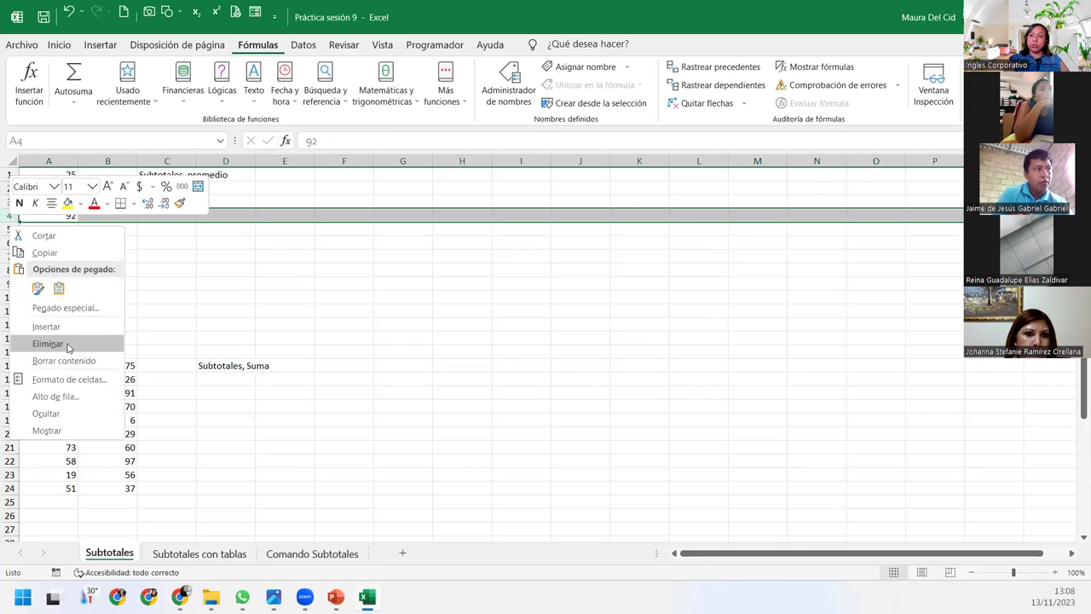
click(72, 414)
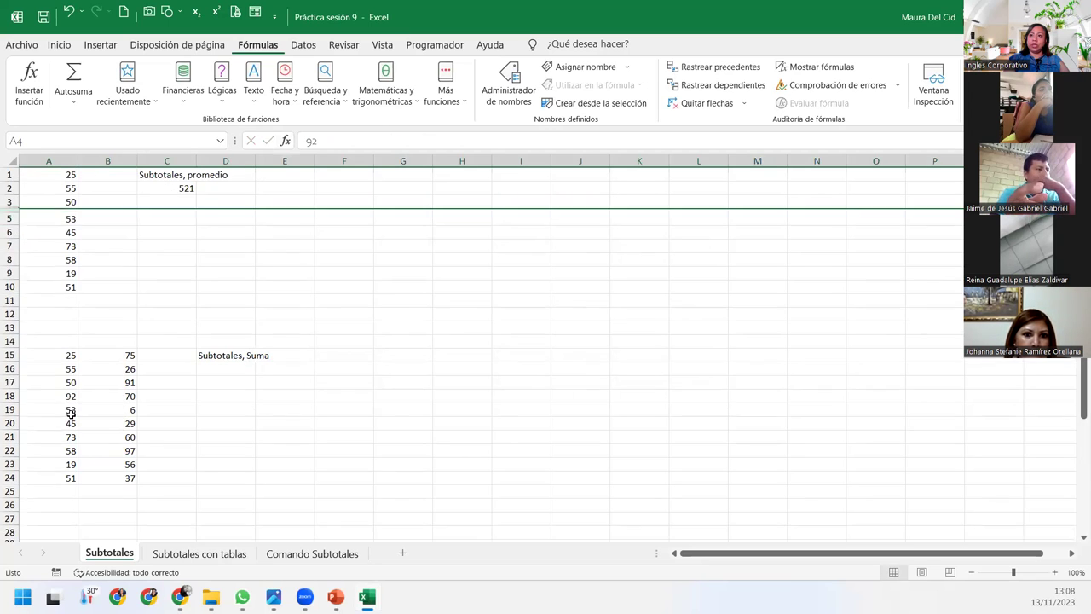
click(164, 202)
click(163, 186)
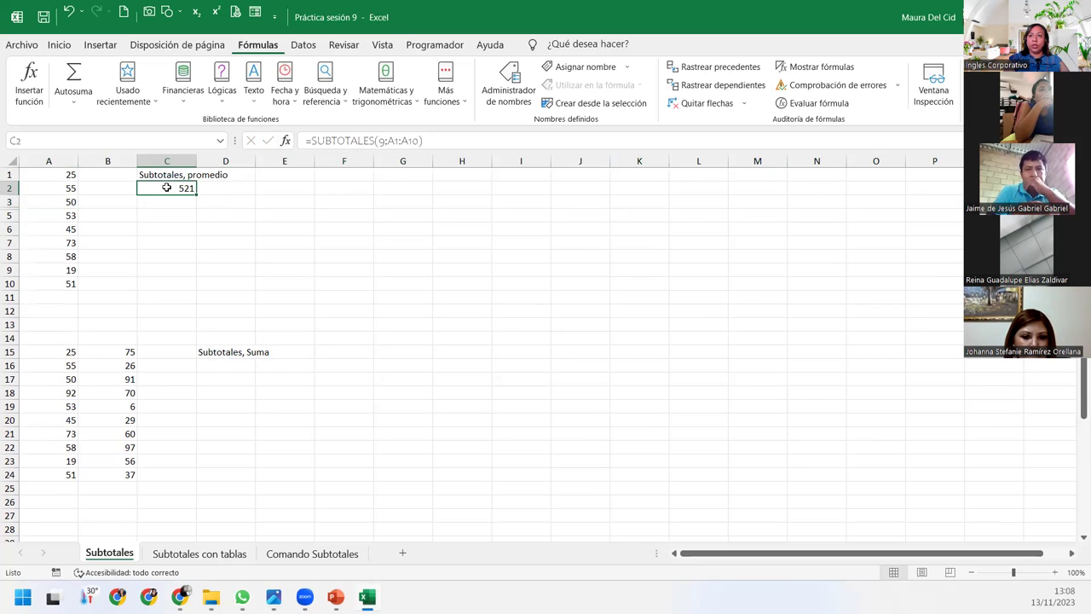
Undo the hiding of row 4 and select cell D2
click(69, 12)
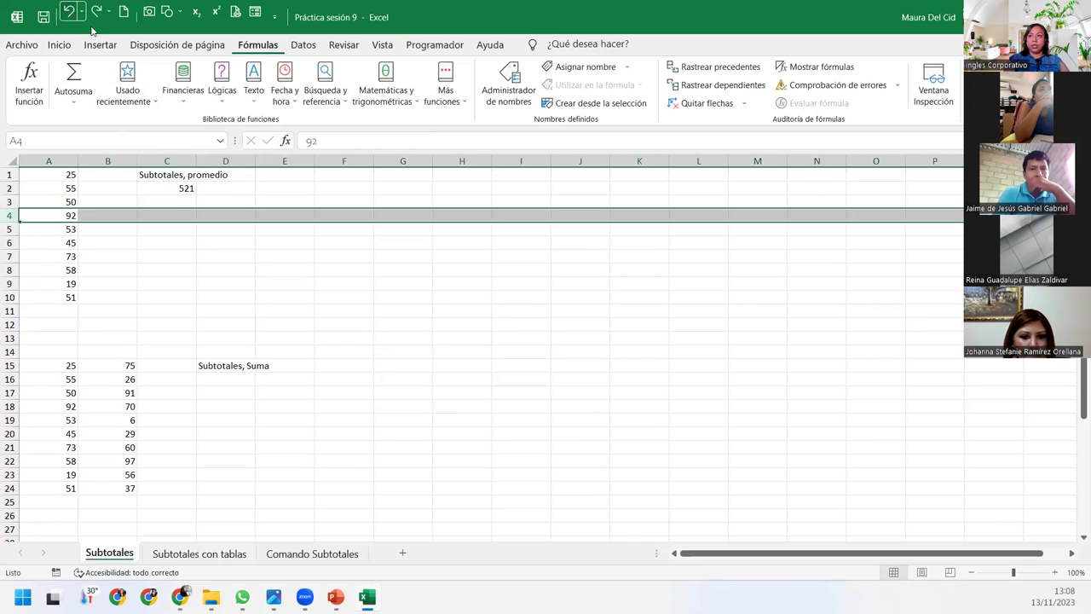
click(172, 201)
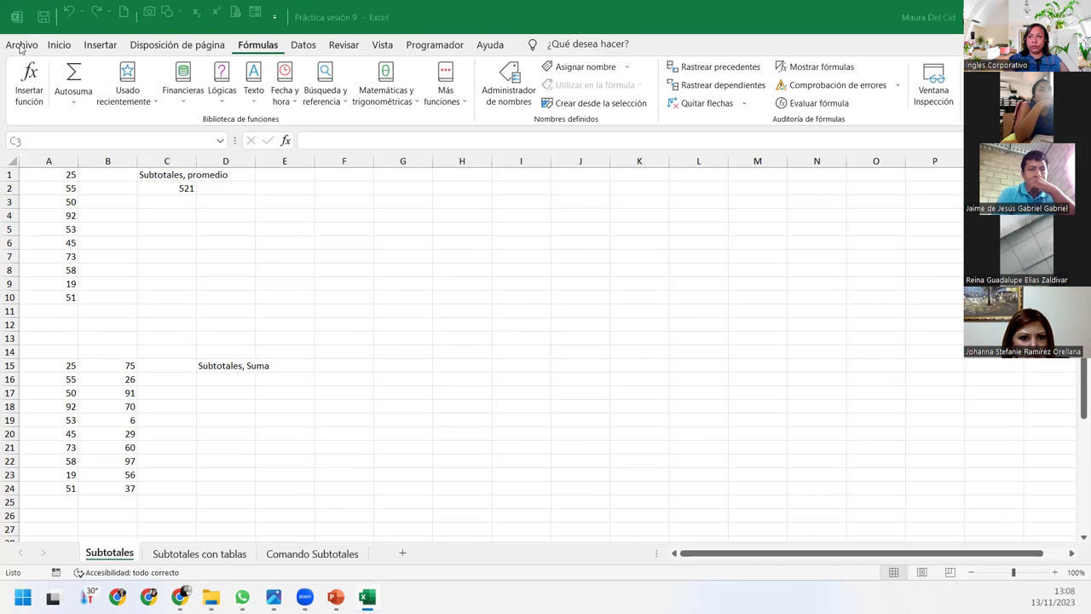
click(174, 203)
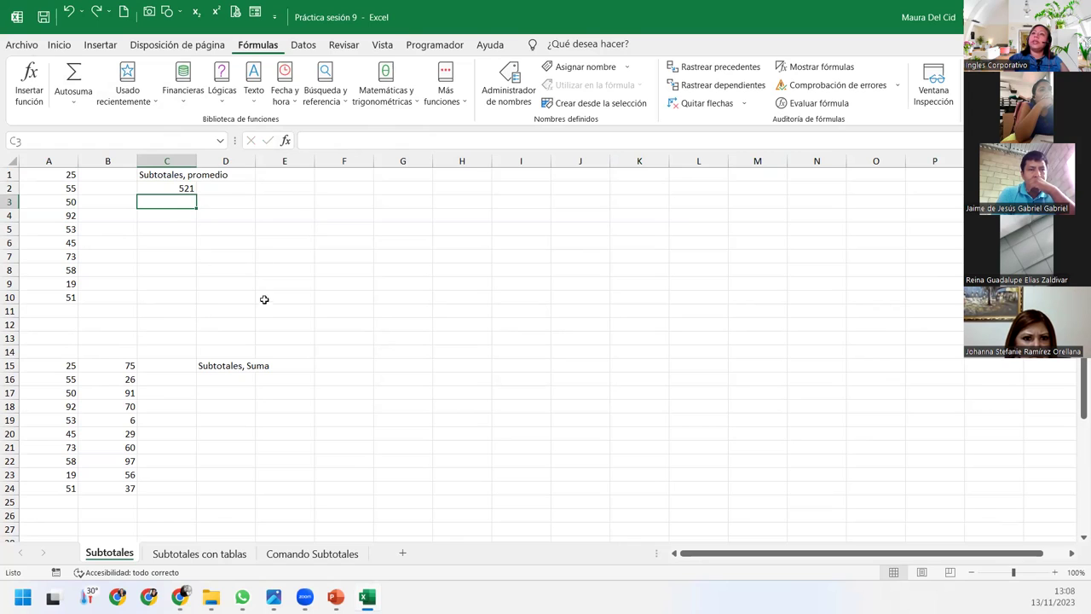
click(231, 189)
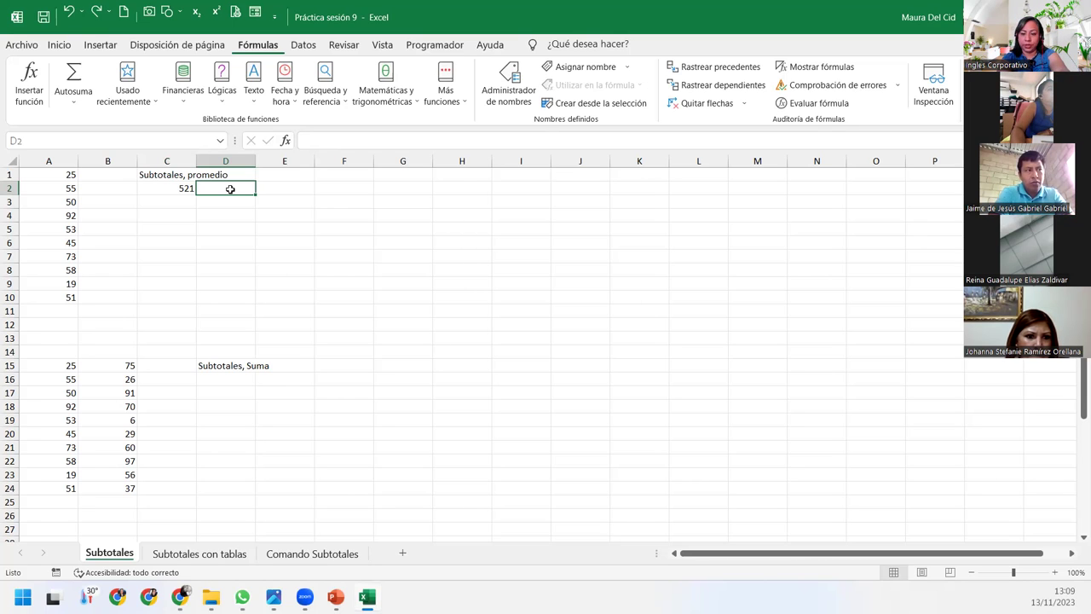
Enter =SUBTOTALES(109;A1:A10) in D2, using 109 - SUMA, giving 521
text(=sub)
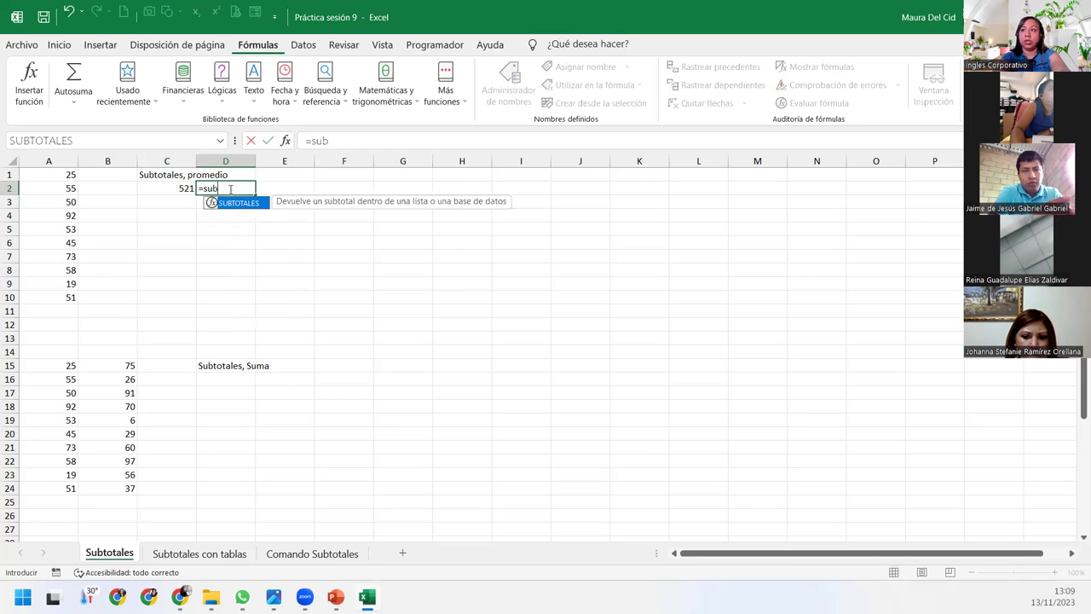
key(Tab)
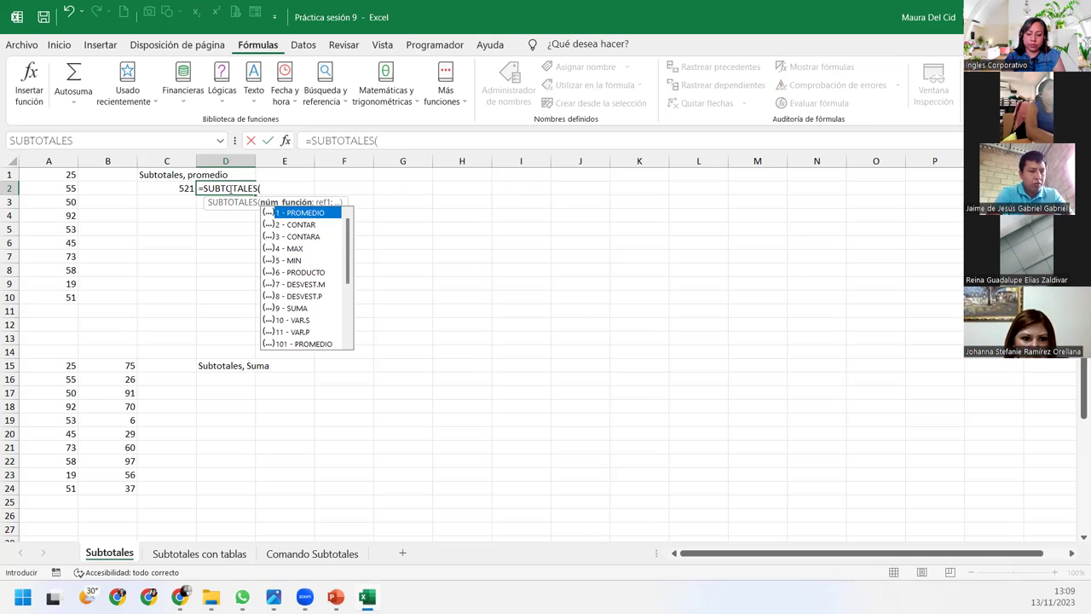
drag(348, 265, 354, 331)
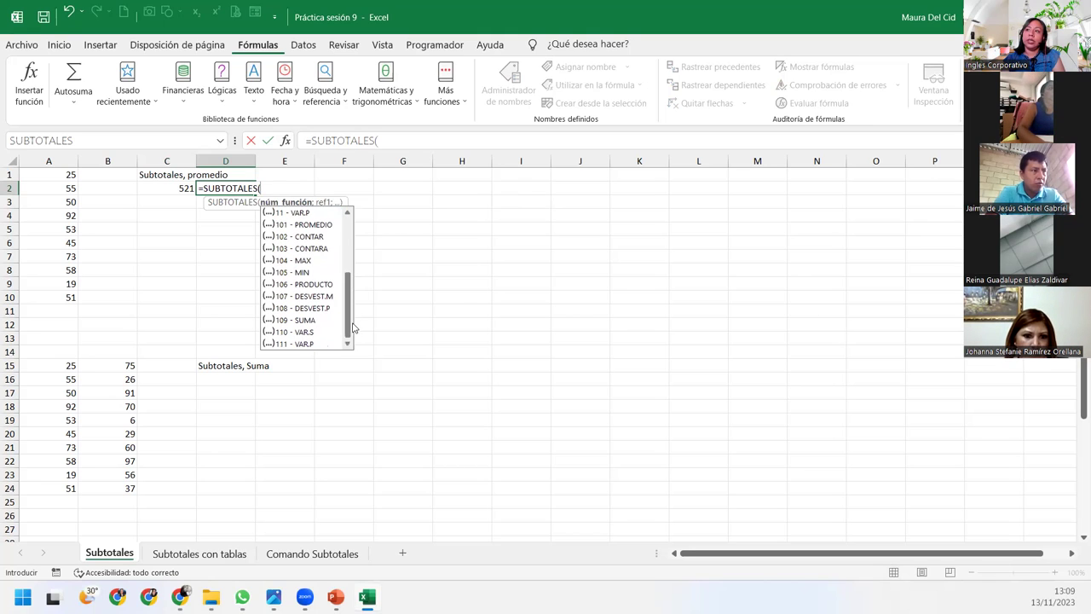
click(286, 322)
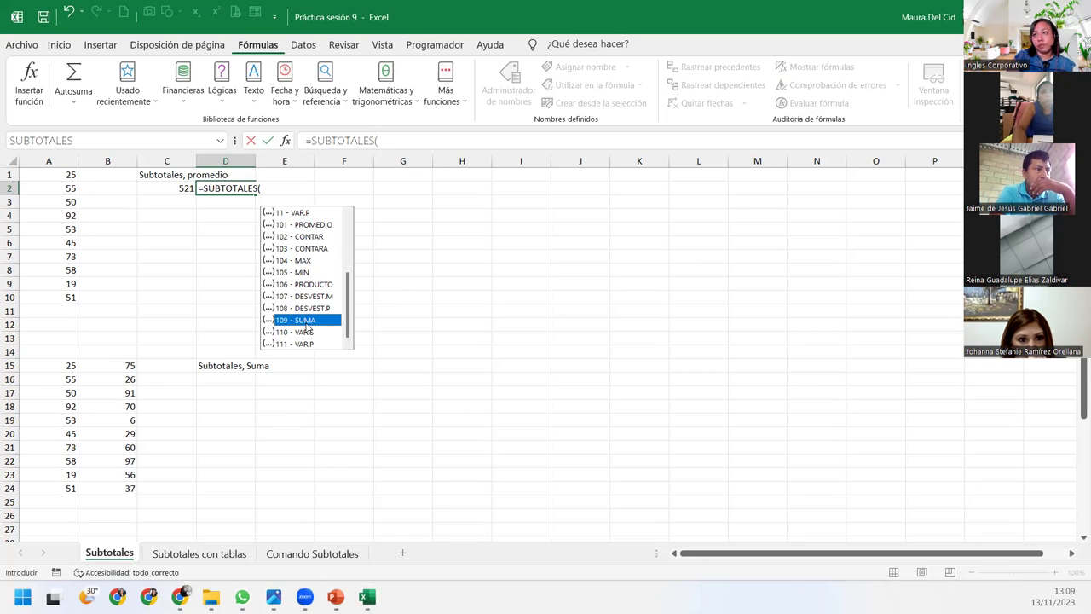
double_click(306, 322)
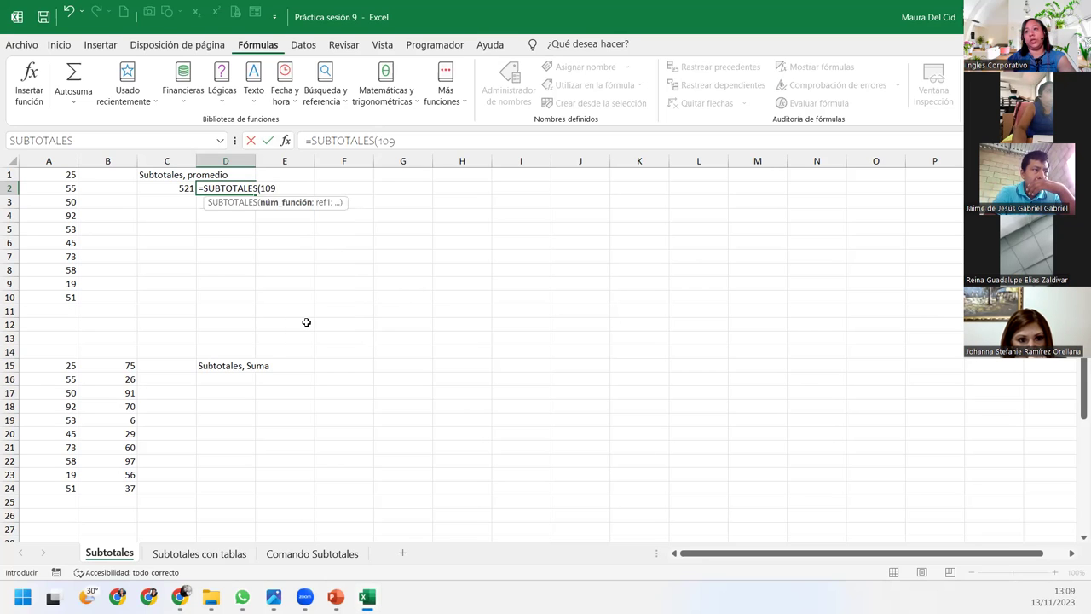
text(;)
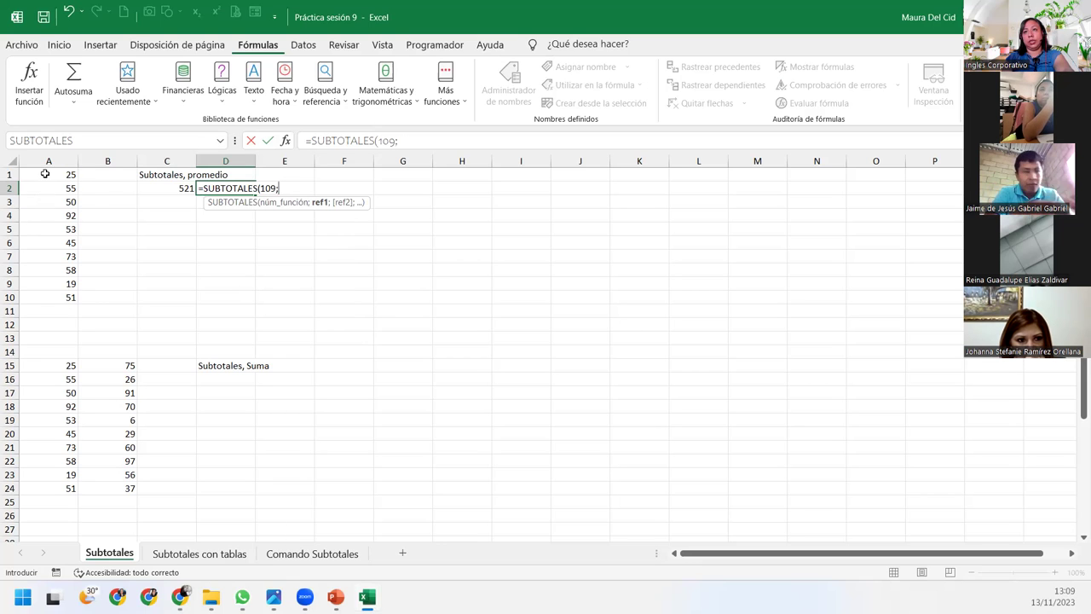
drag(45, 173, 54, 291)
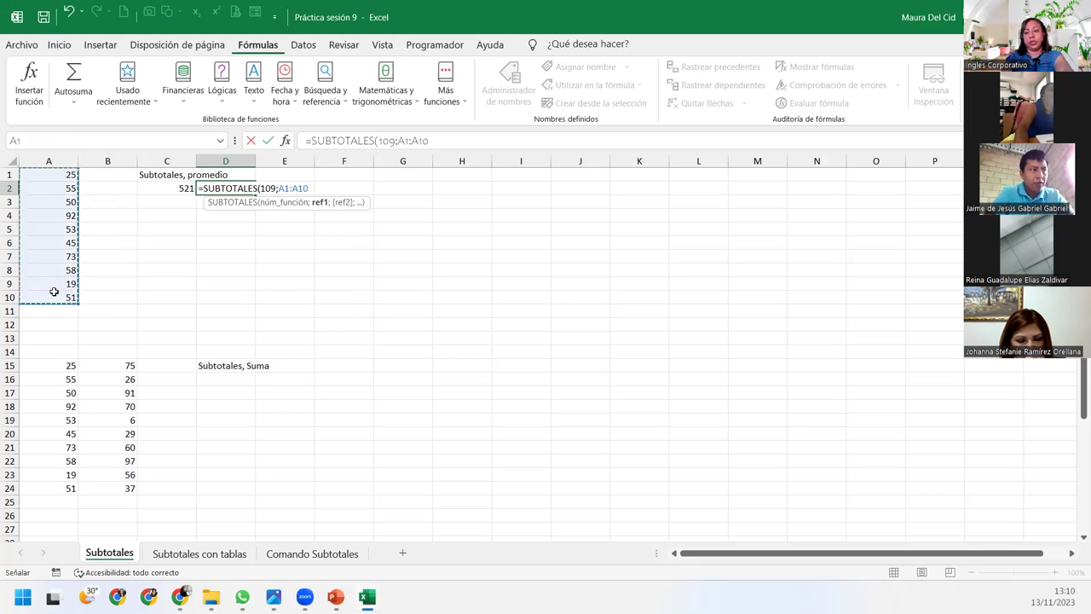
text())
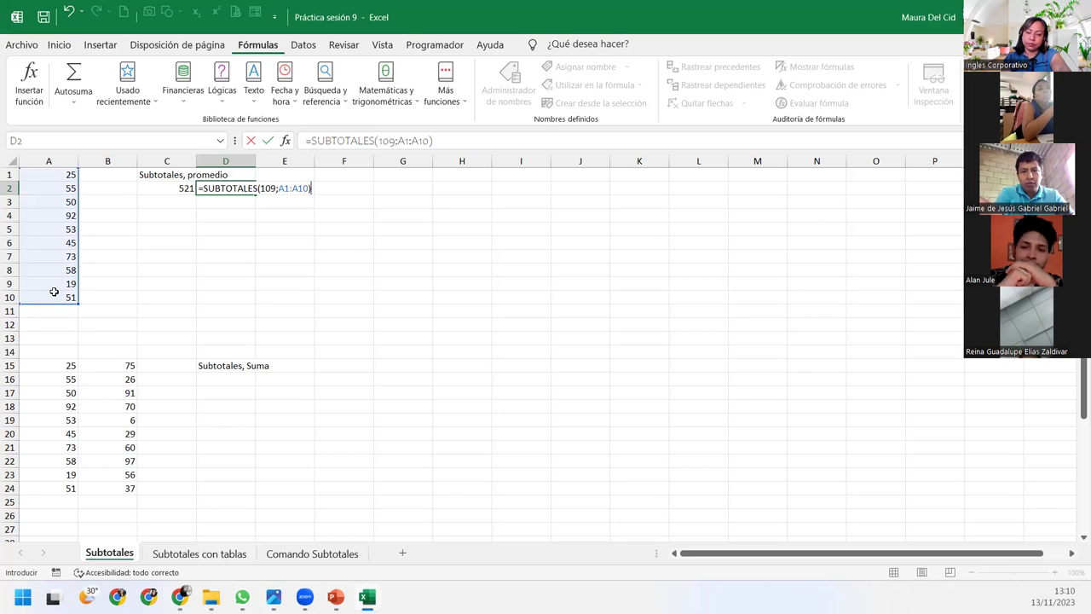
key(Return)
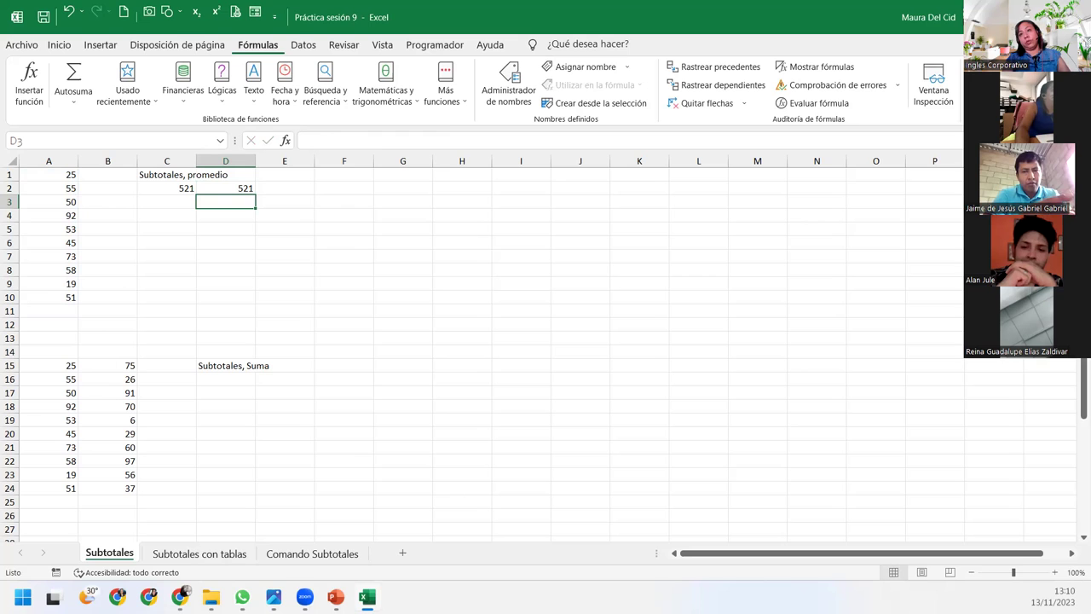
Hide rows 5 and 6 (values 53 and 45) so D2 drops to 423
drag(11, 228, 11, 242)
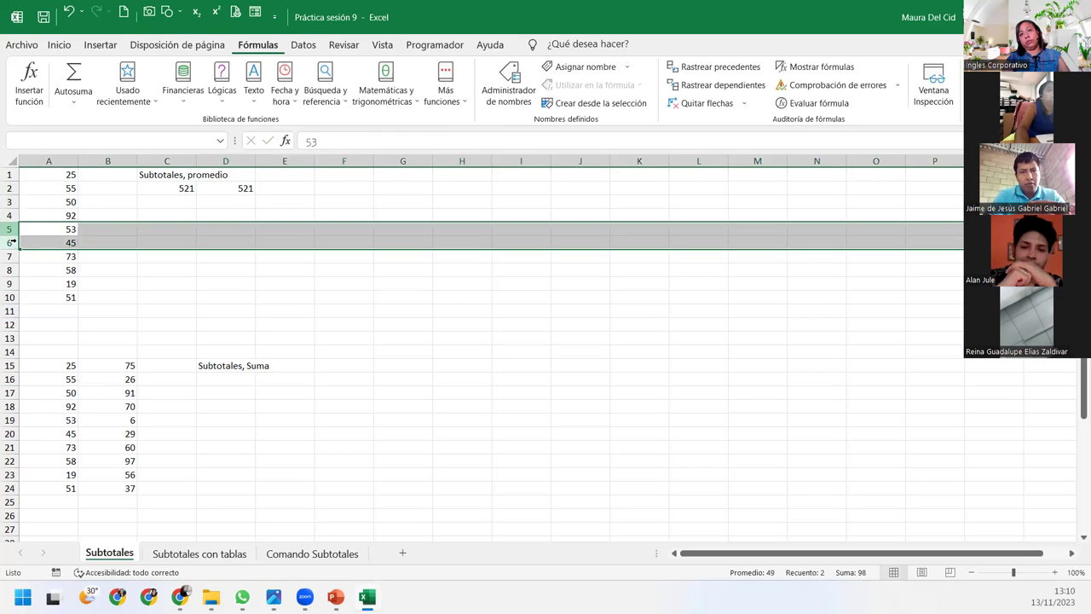
right_click(12, 242)
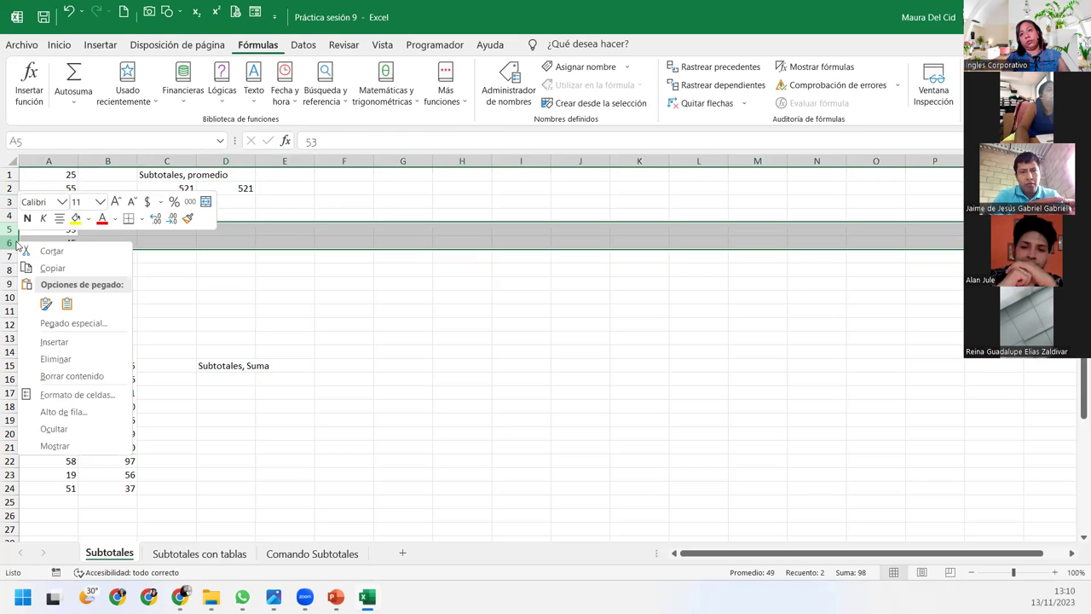
click(52, 429)
click(231, 213)
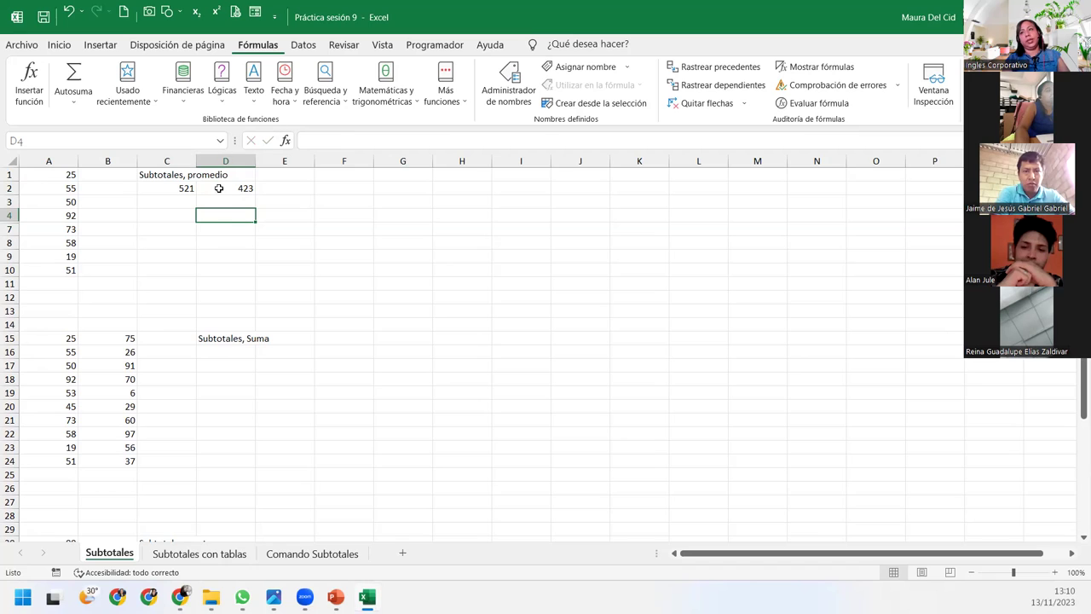
Inspect D2's formula, then open C2's =SUBTOTALES(9;A1:A10) with the cursor after 9
click(228, 187)
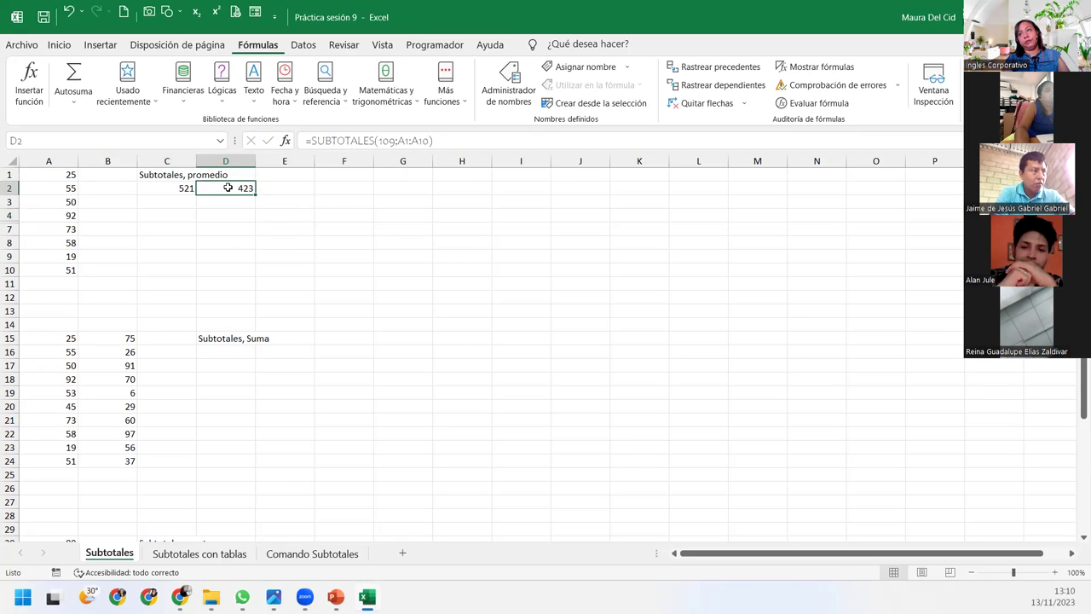
double_click(227, 187)
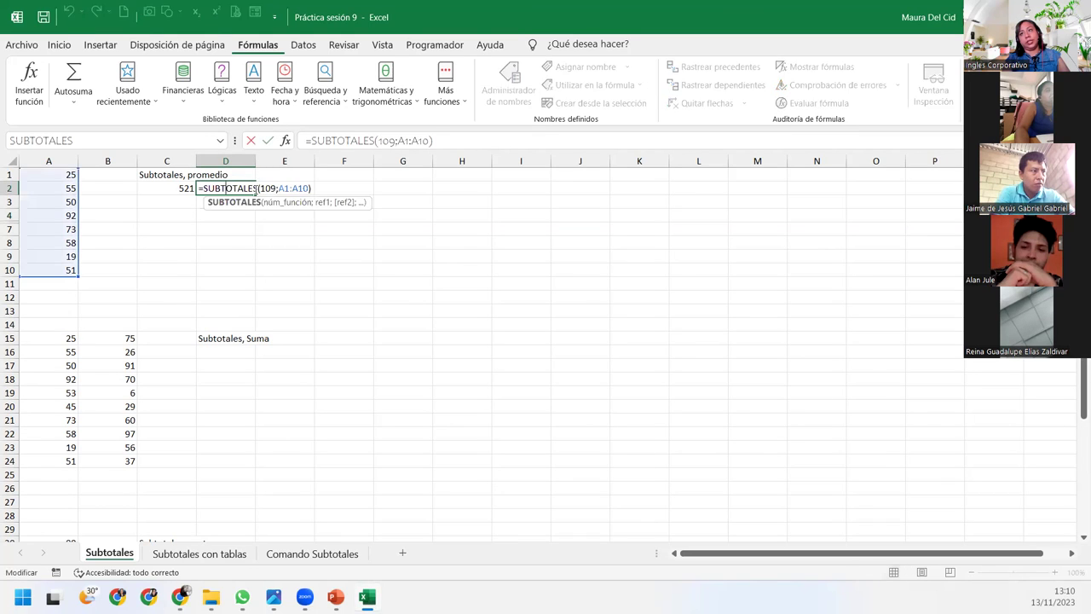
click(260, 188)
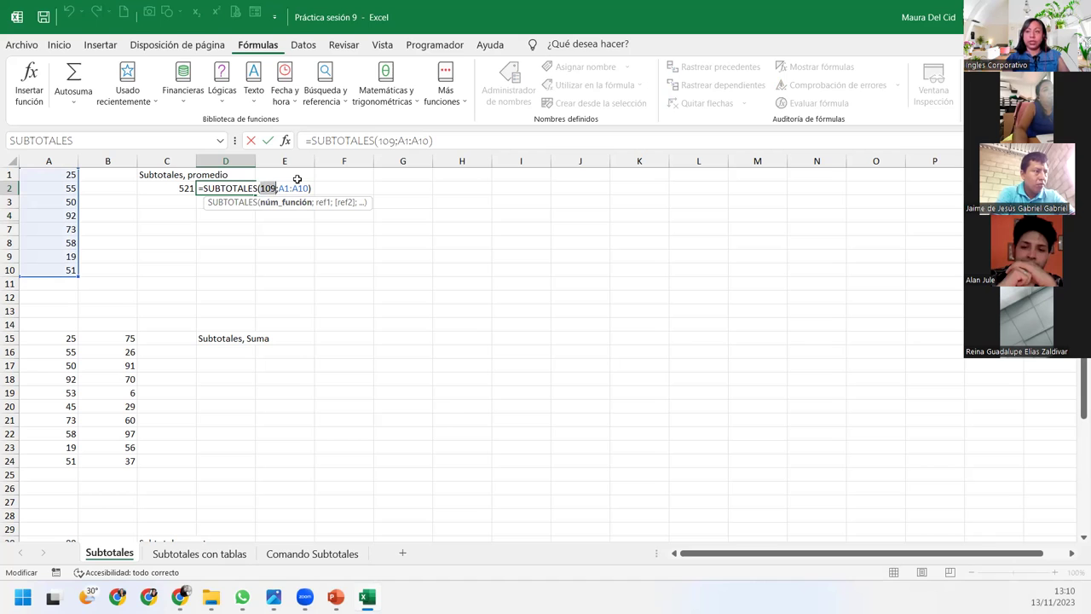
key(Return)
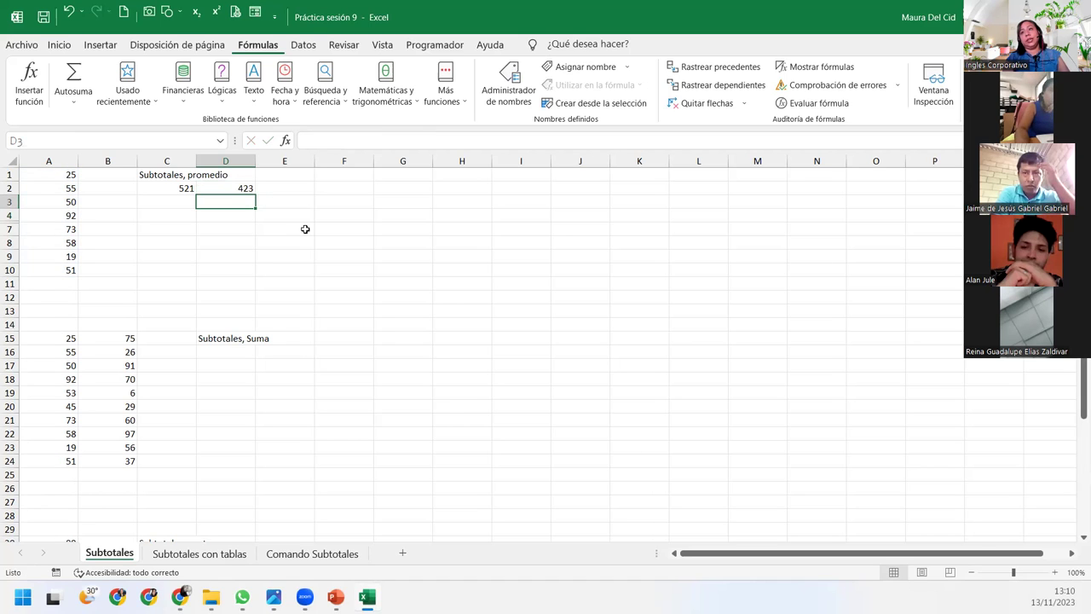
double_click(186, 188)
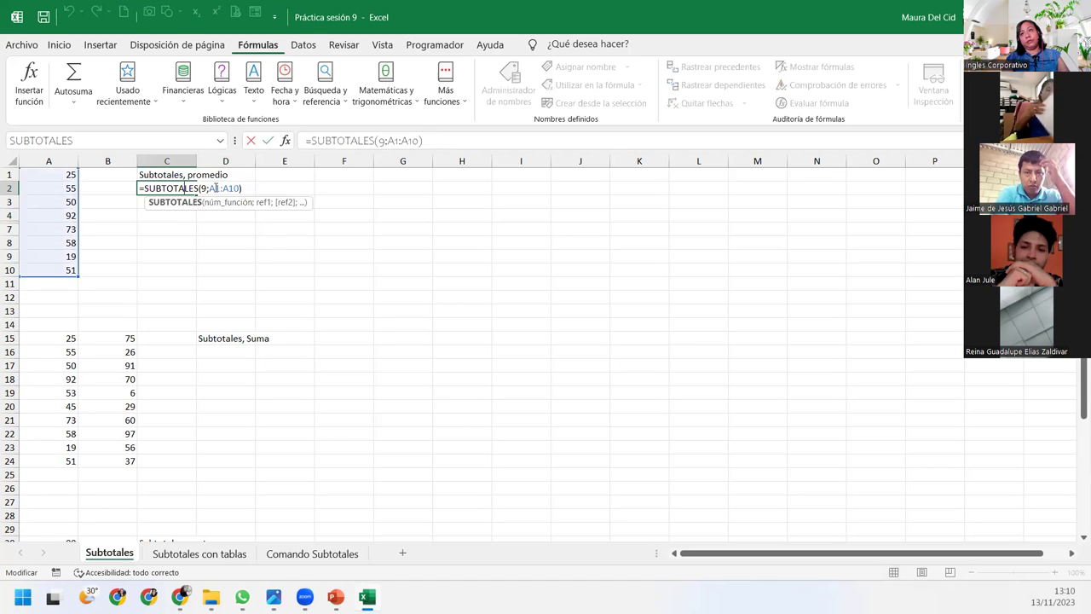
key(Right)
key(Right)
key(Right)
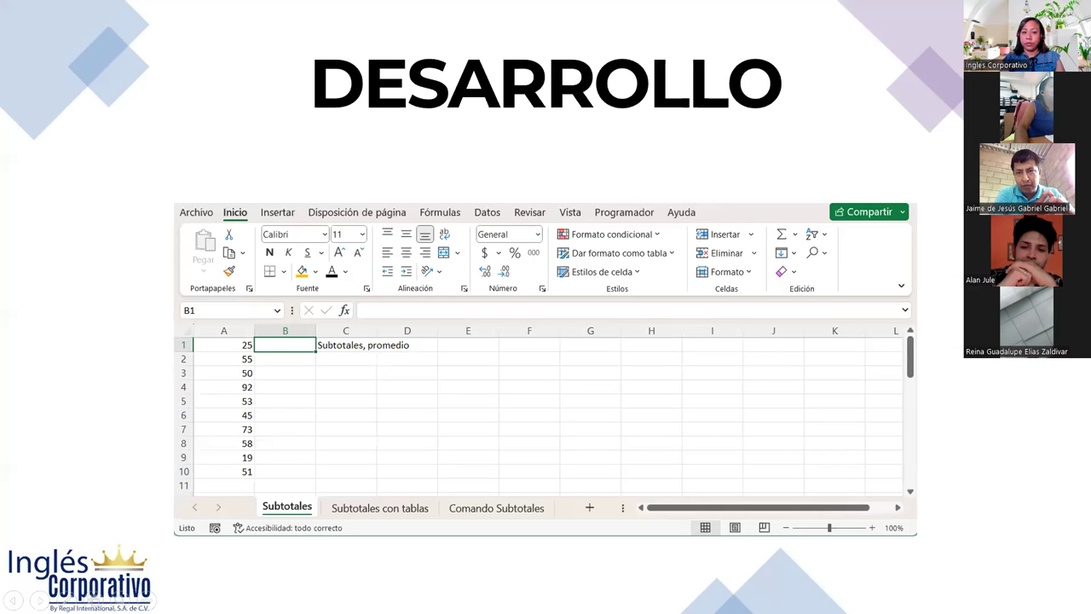
click(629, 239)
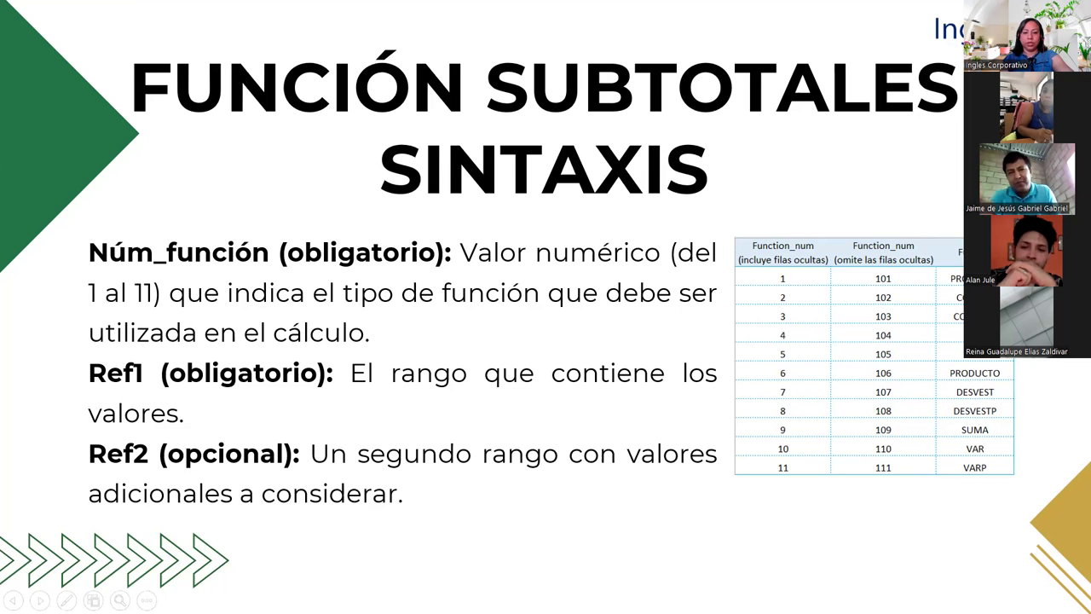
key(alt+Tab)
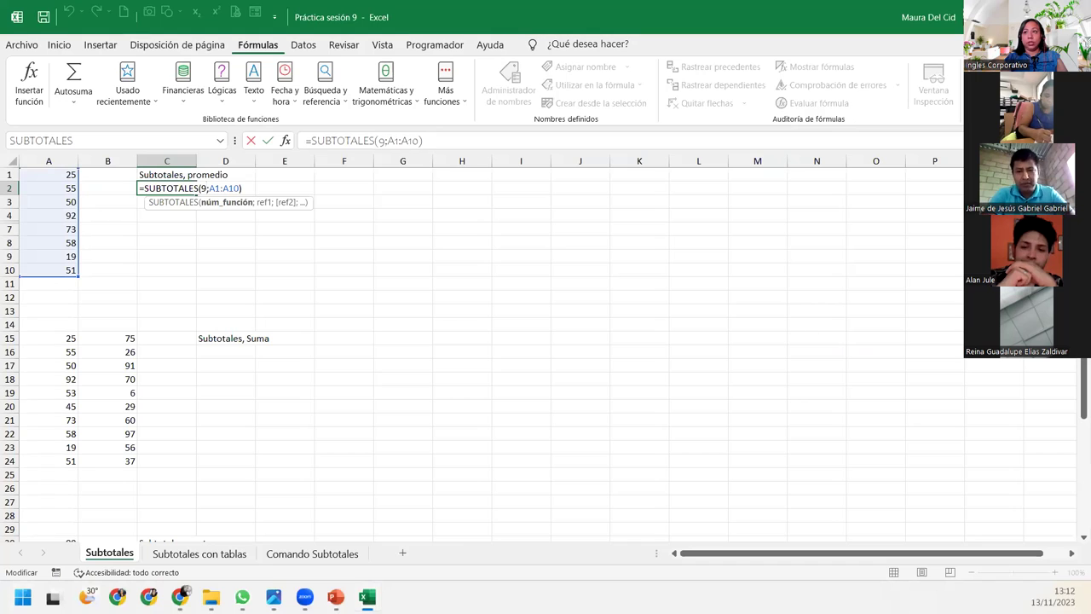
Confirm the C2 formula and compare the C2 and D2 subtotal formulas
click(251, 188)
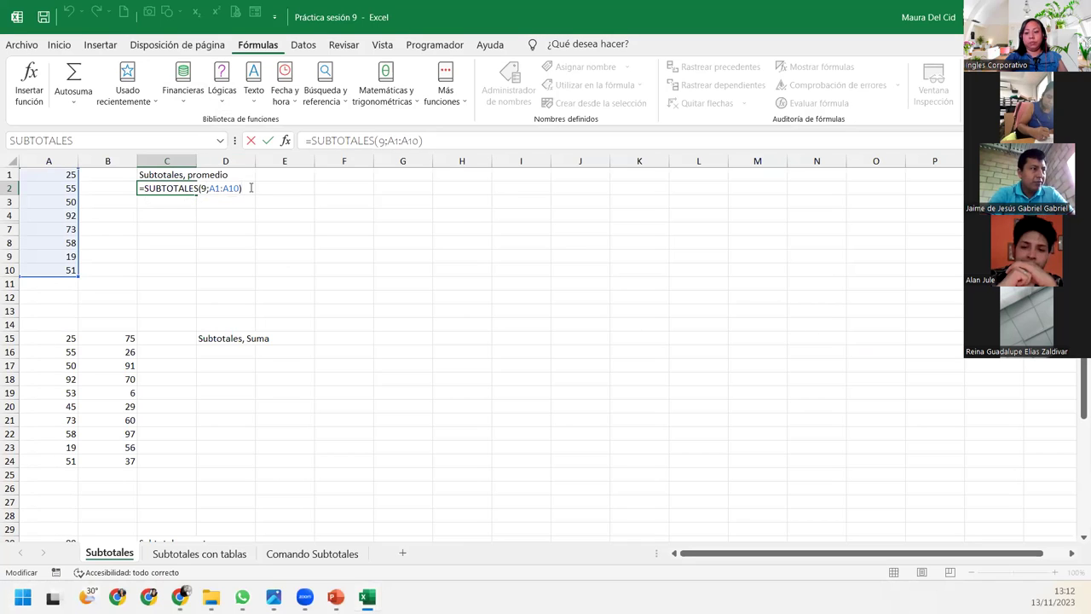
key(Return)
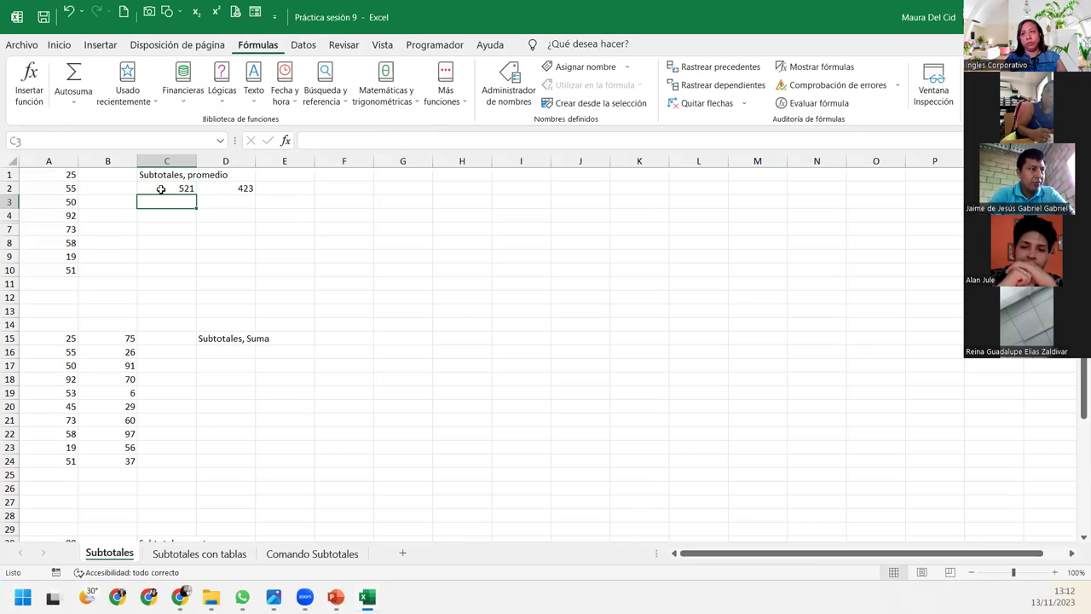
click(161, 189)
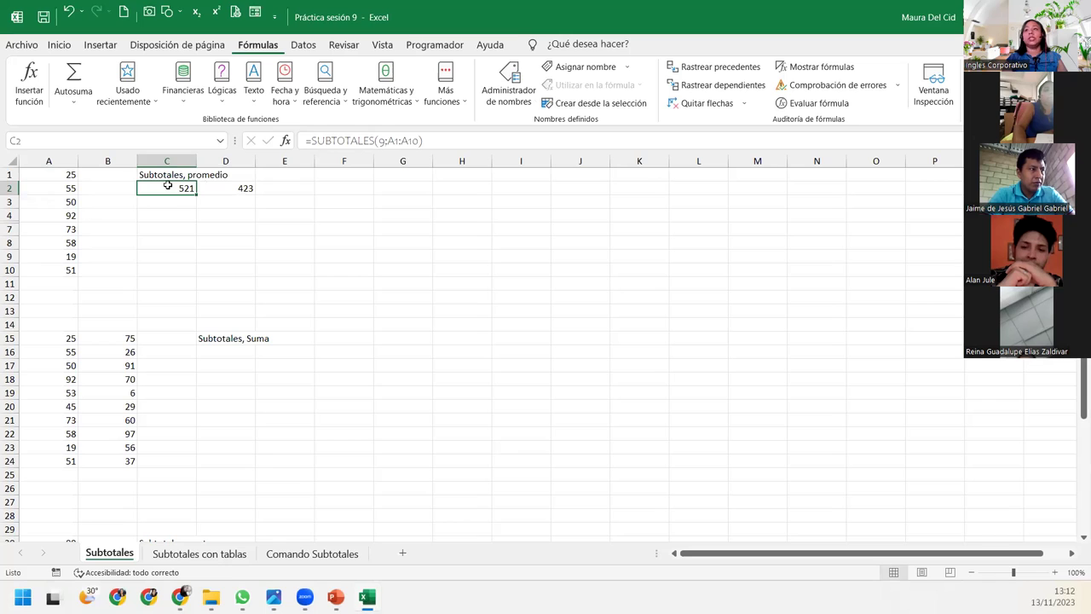
click(230, 189)
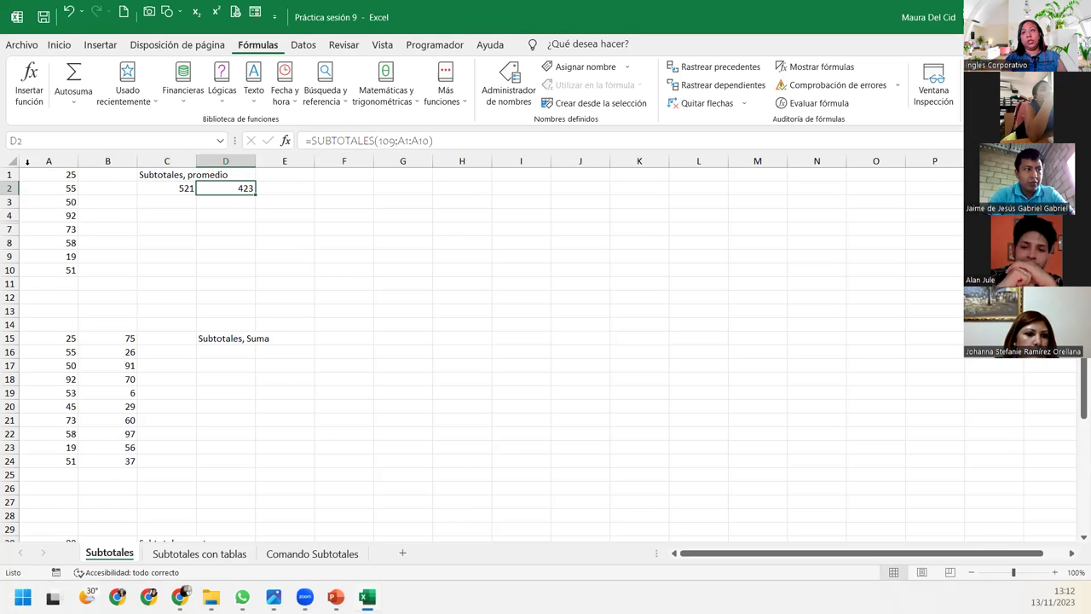
Undo the hiding so rows 5 and 6 reappear and D2 returns to 521
click(68, 15)
click(68, 15)
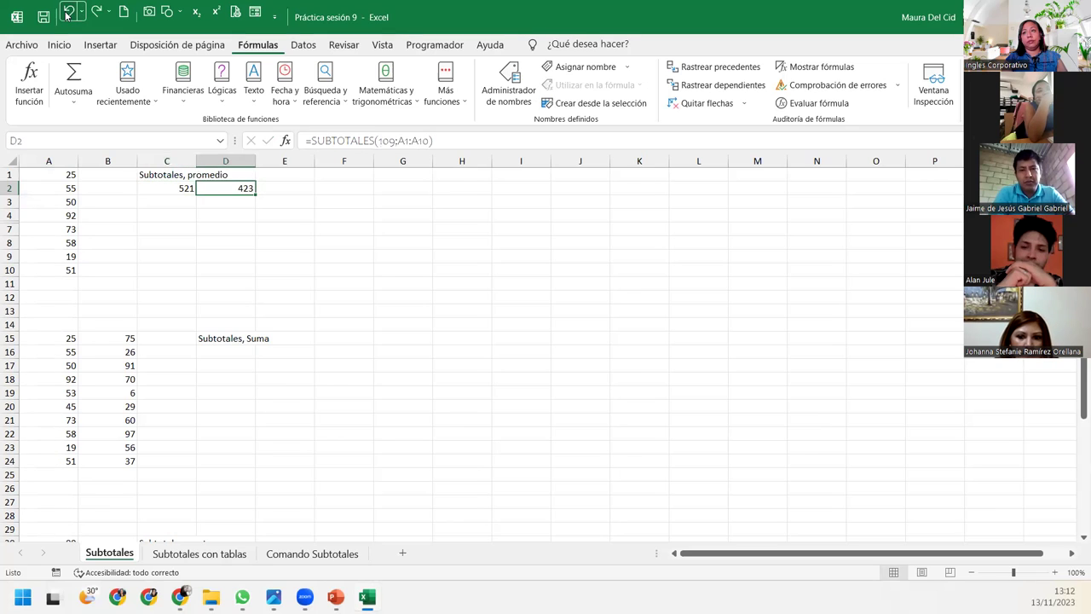
click(68, 14)
click(46, 230)
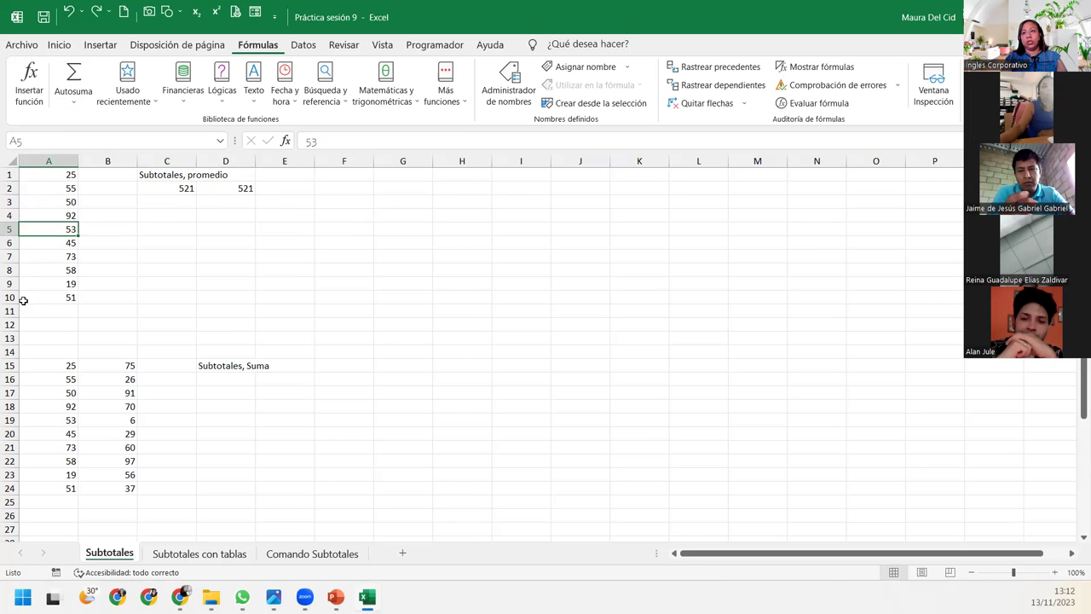
right_click(16, 203)
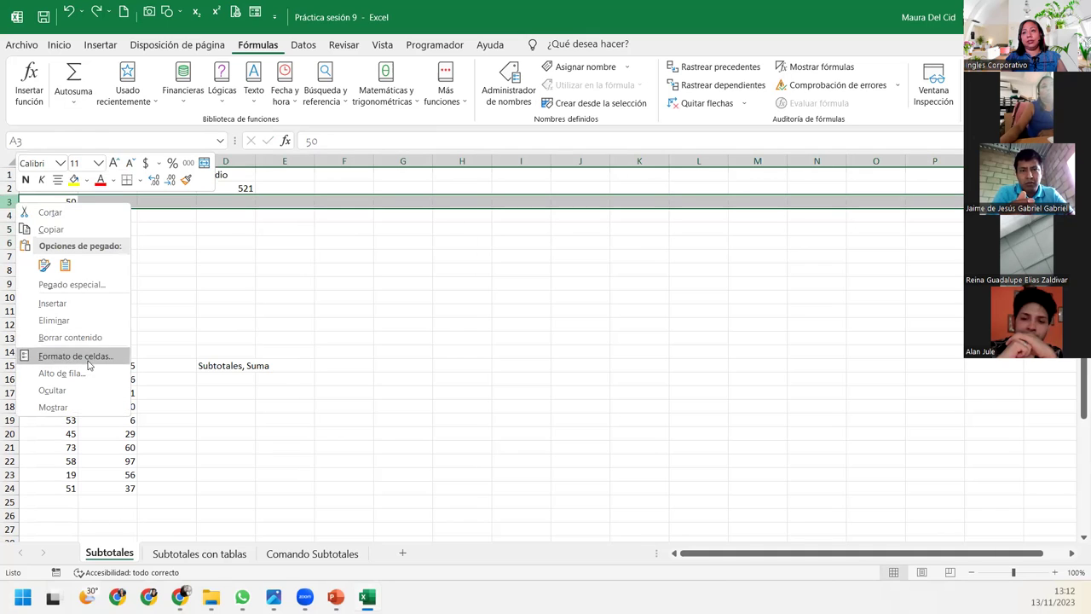
click(92, 391)
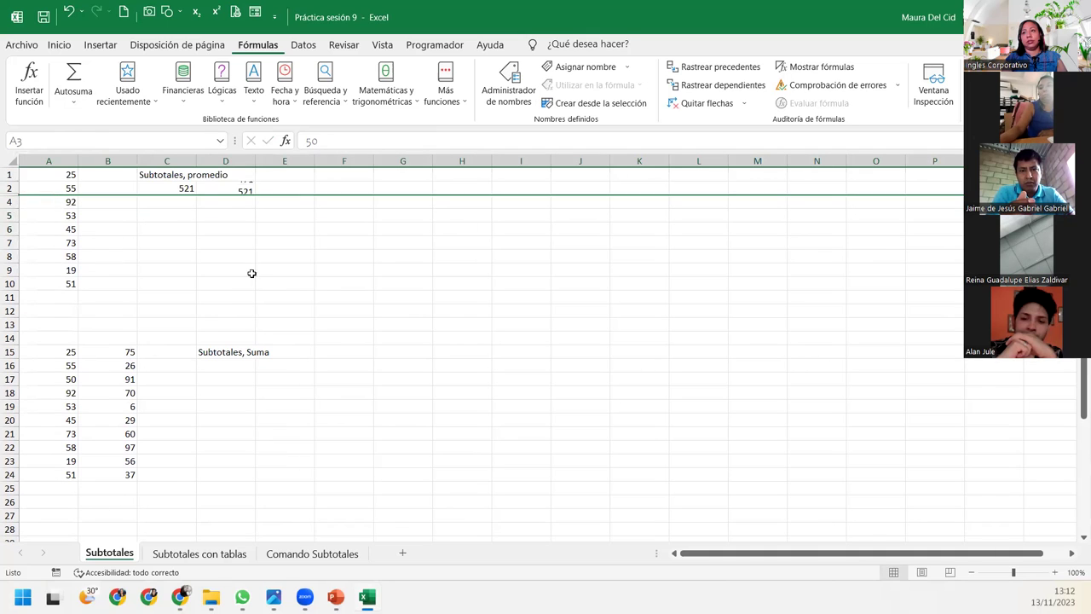
click(180, 188)
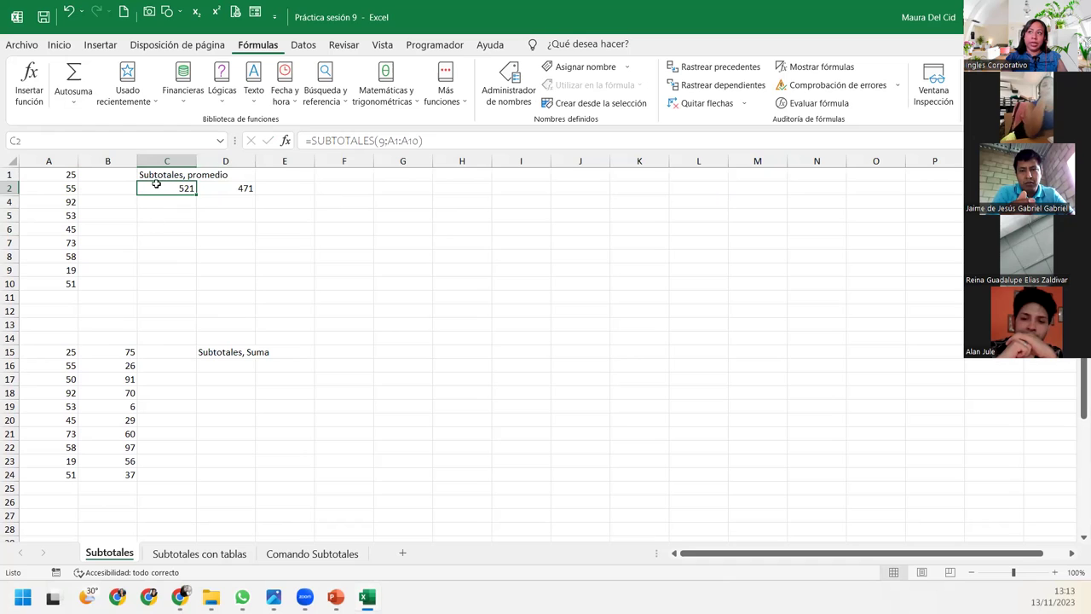
click(390, 140)
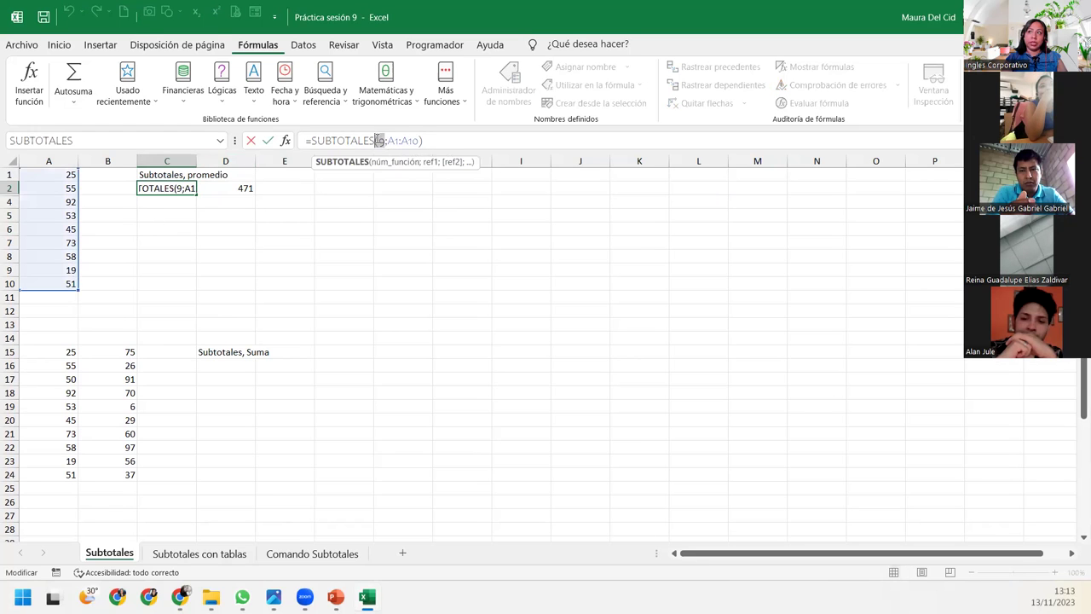
key(Return)
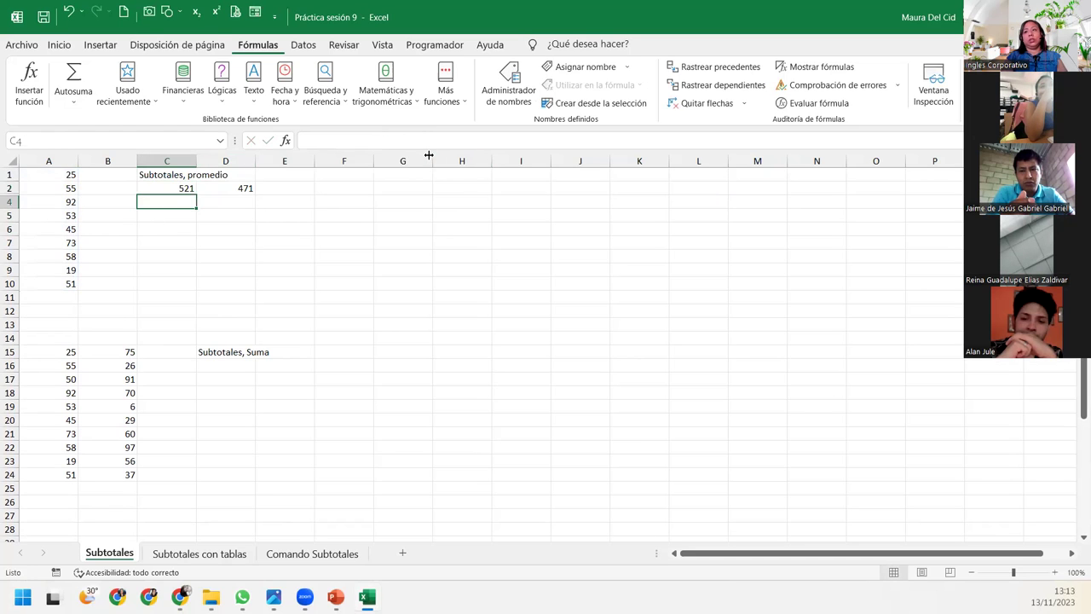
click(232, 191)
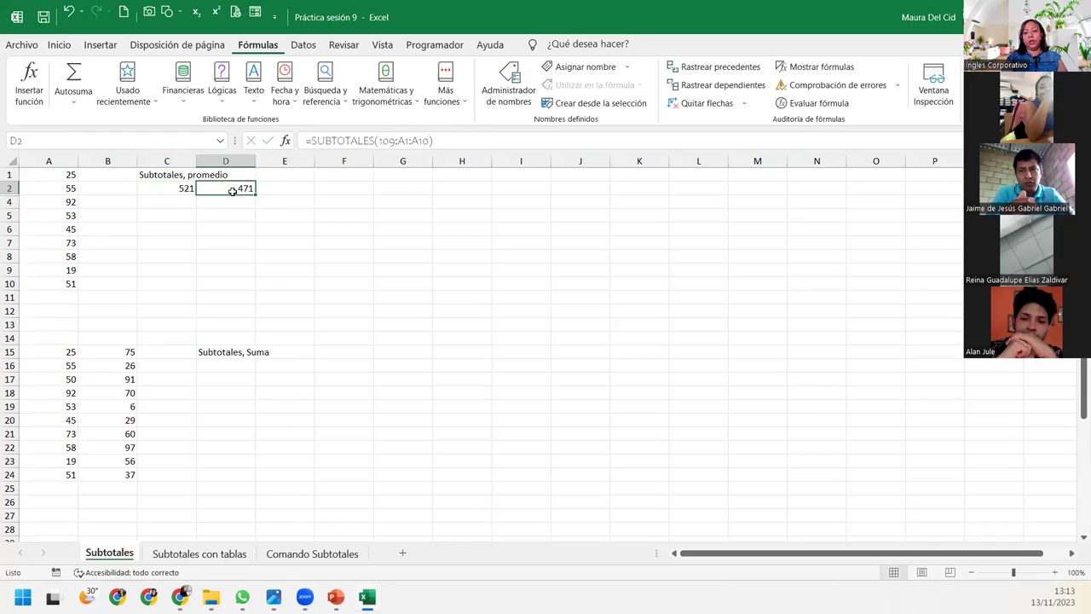
click(383, 140)
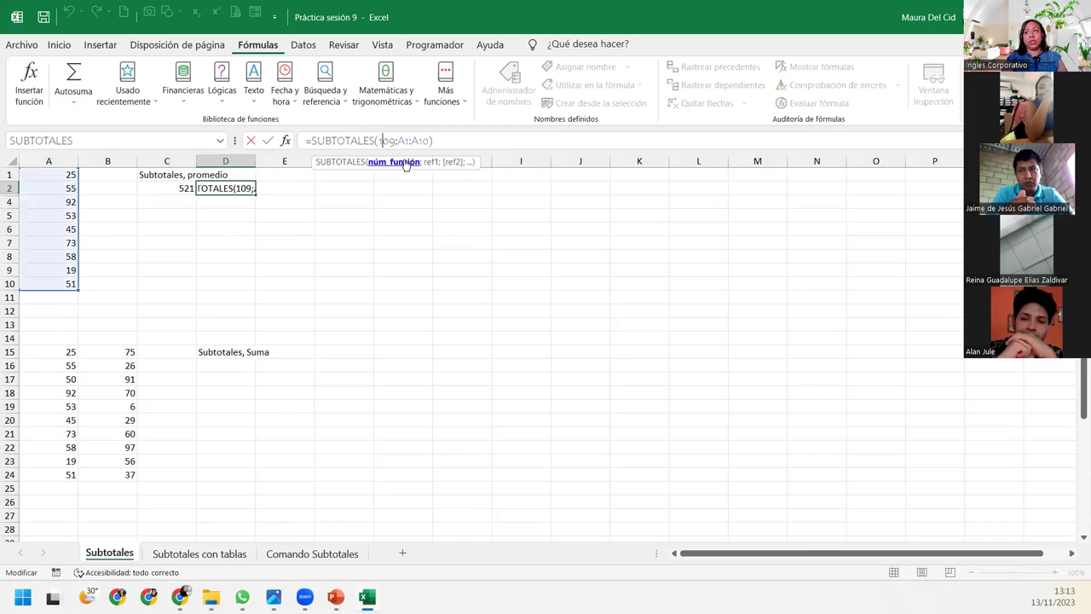
double_click(385, 140)
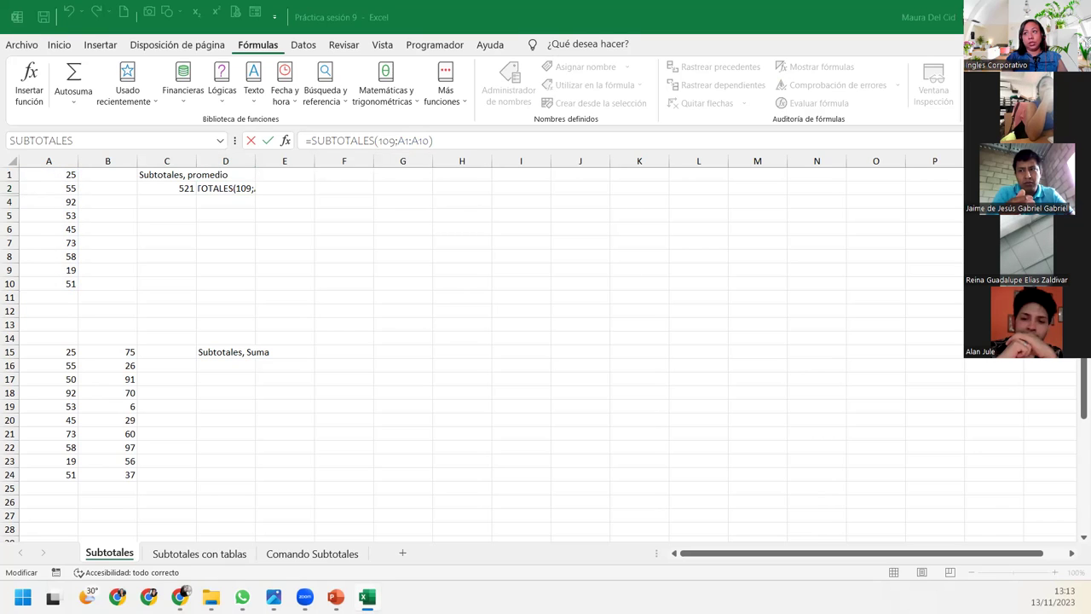
click(456, 140)
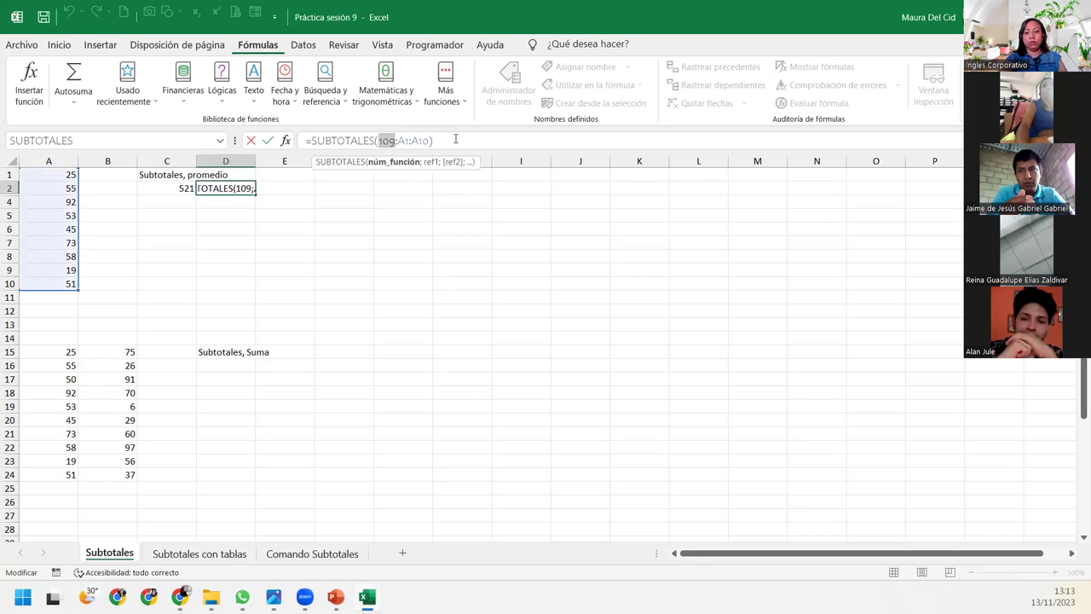
key(Return)
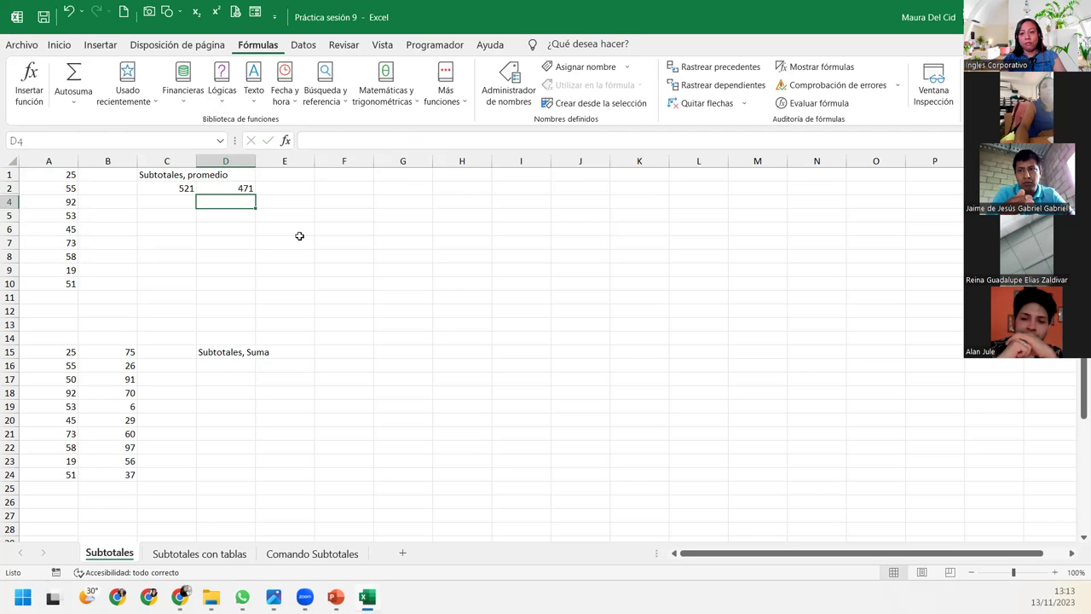
Change the C2 subtotal from function 9 to function 1, average
click(184, 188)
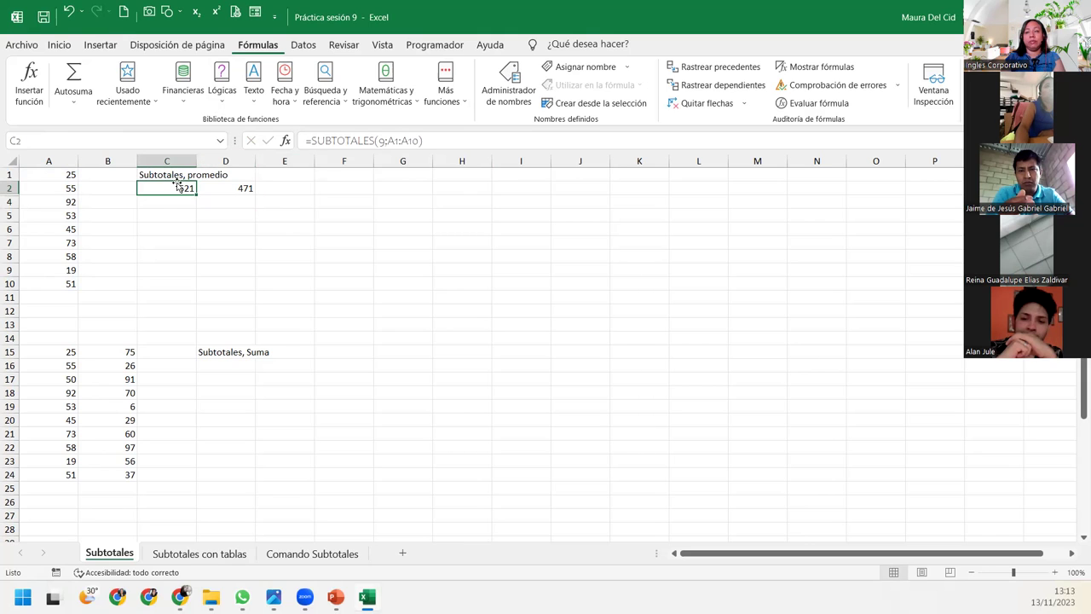
double_click(175, 187)
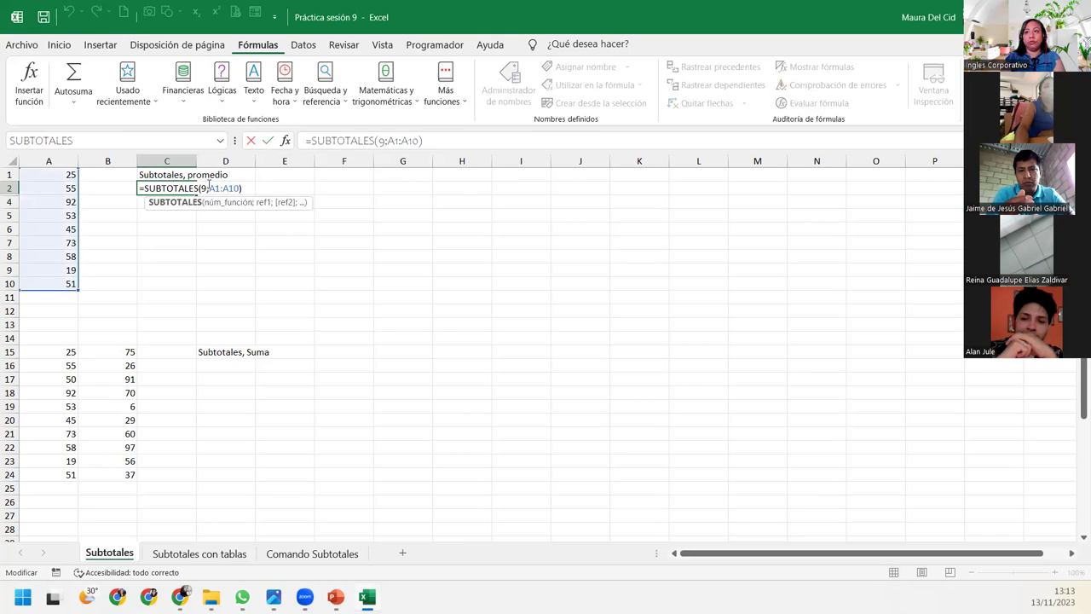
click(207, 188)
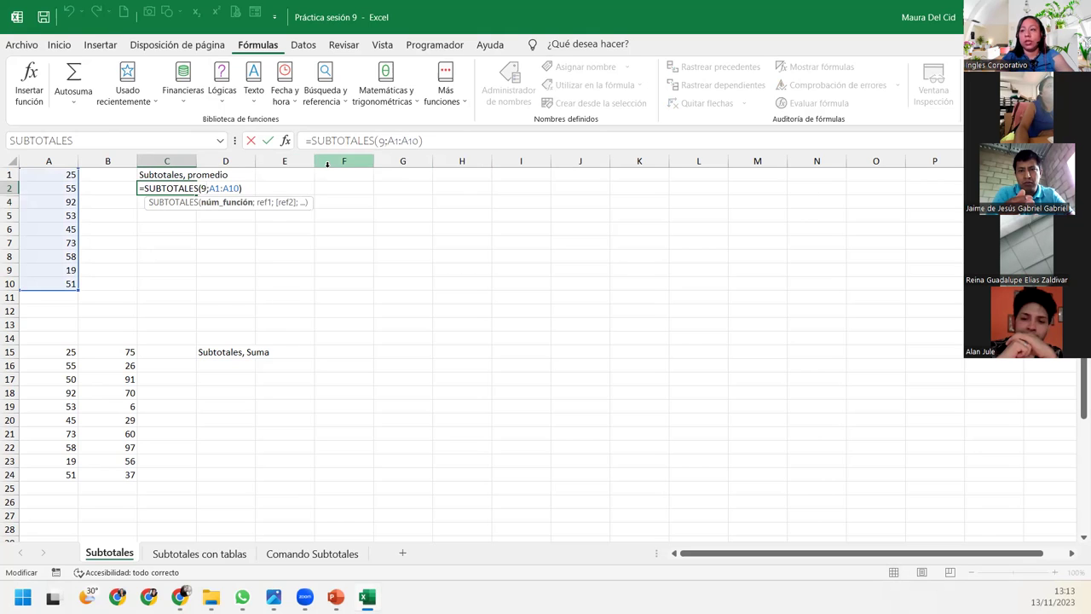
key(BackSpace)
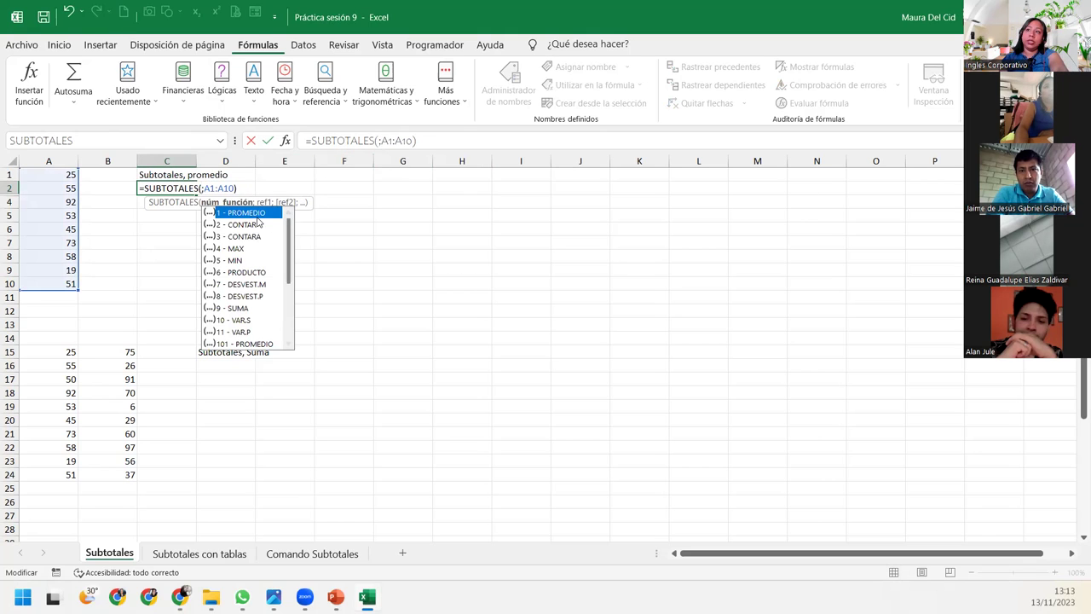
double_click(251, 213)
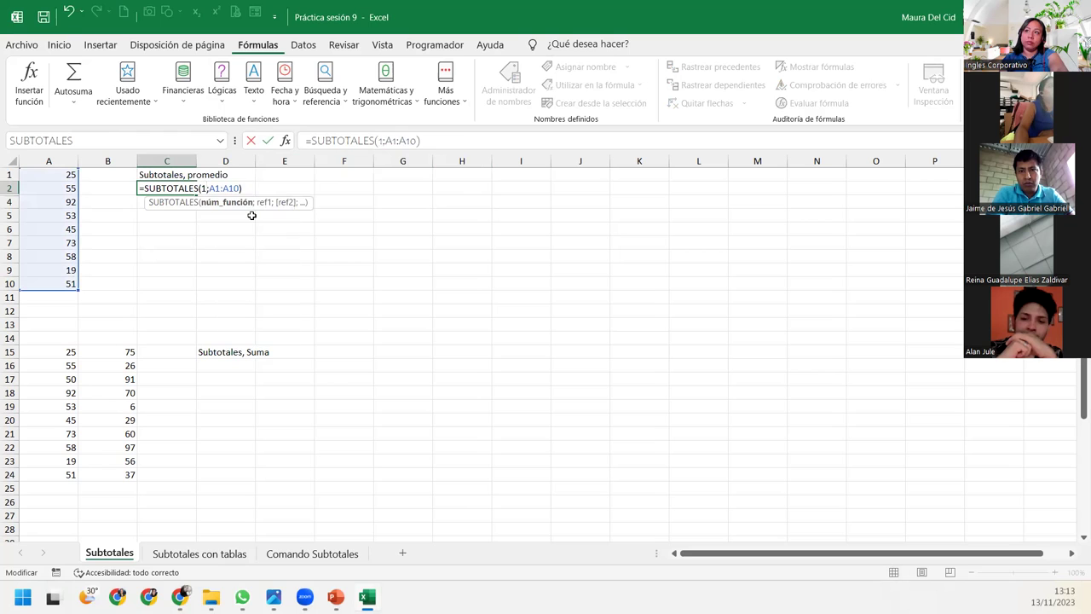
key(Return)
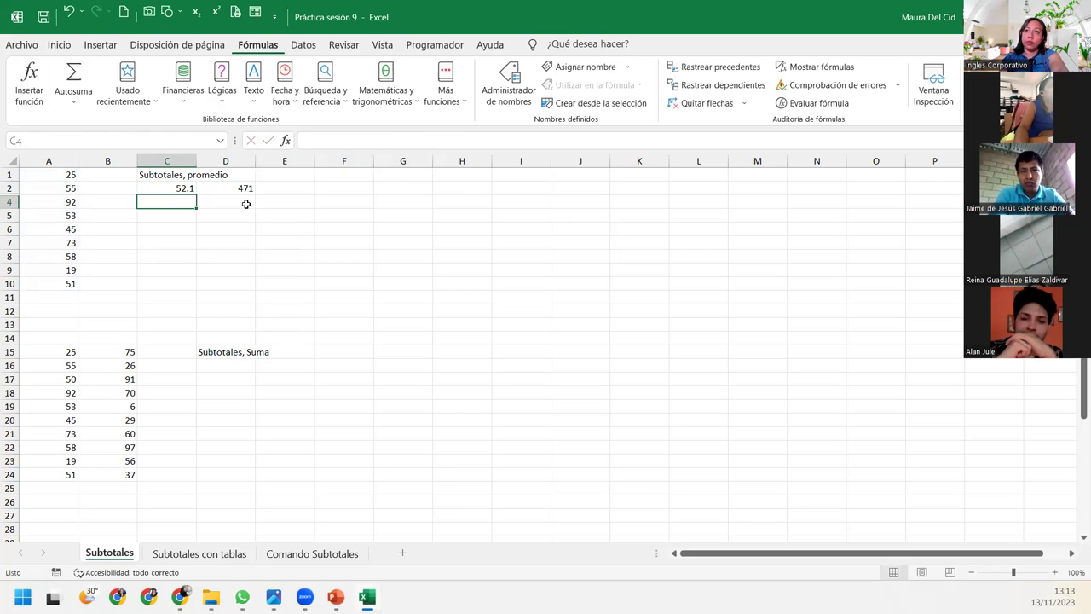
Change the D2 subtotal from function 109 to 101, the average ignoring hidden rows
double_click(244, 188)
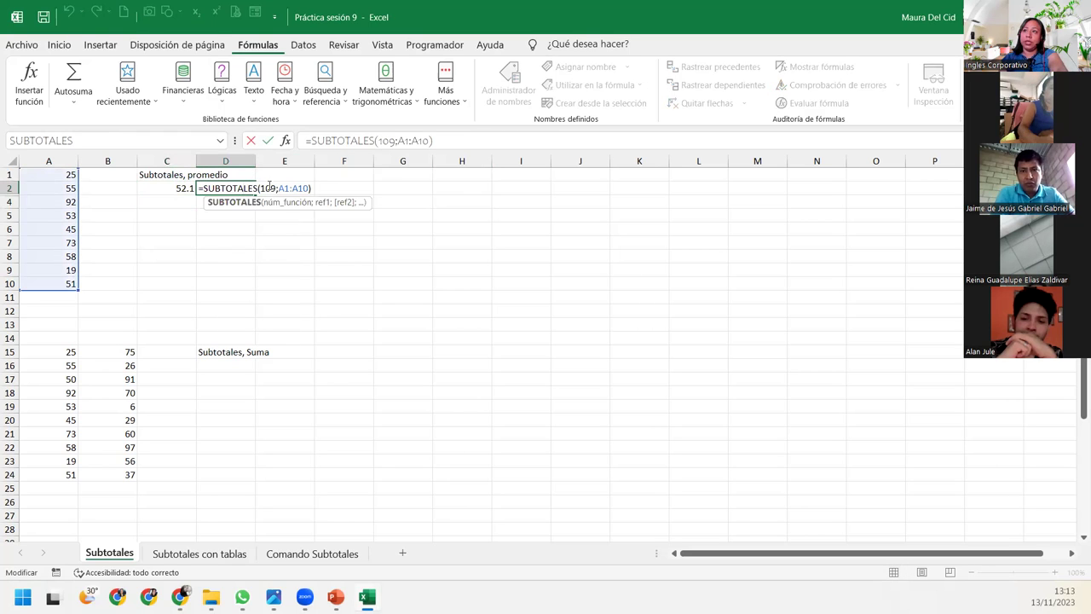
click(271, 204)
key(Delete)
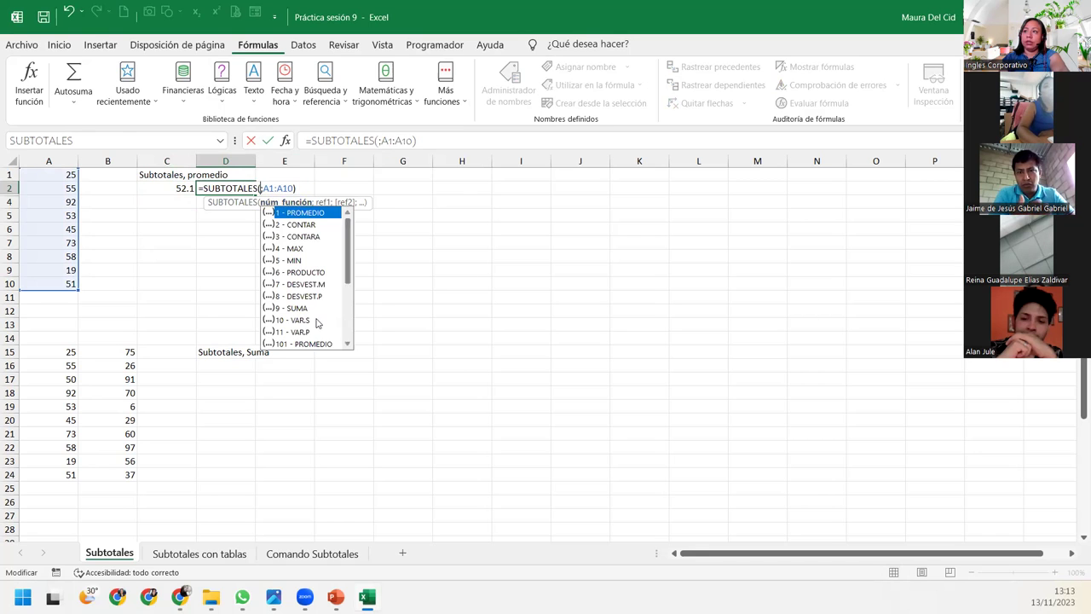
scroll(314, 320, down, 3)
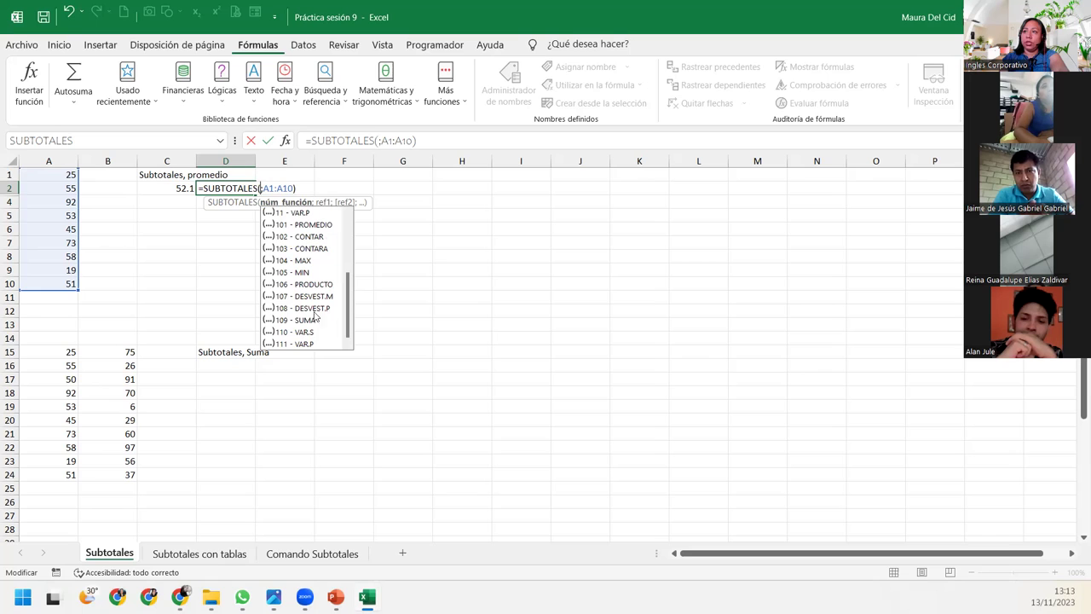
click(312, 225)
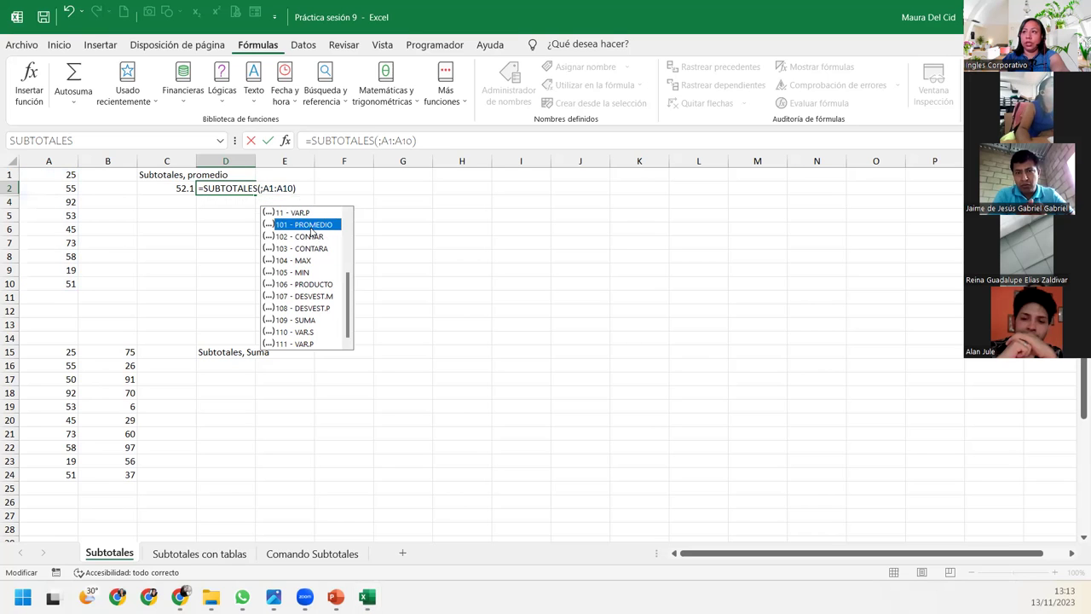
double_click(310, 225)
key(Return)
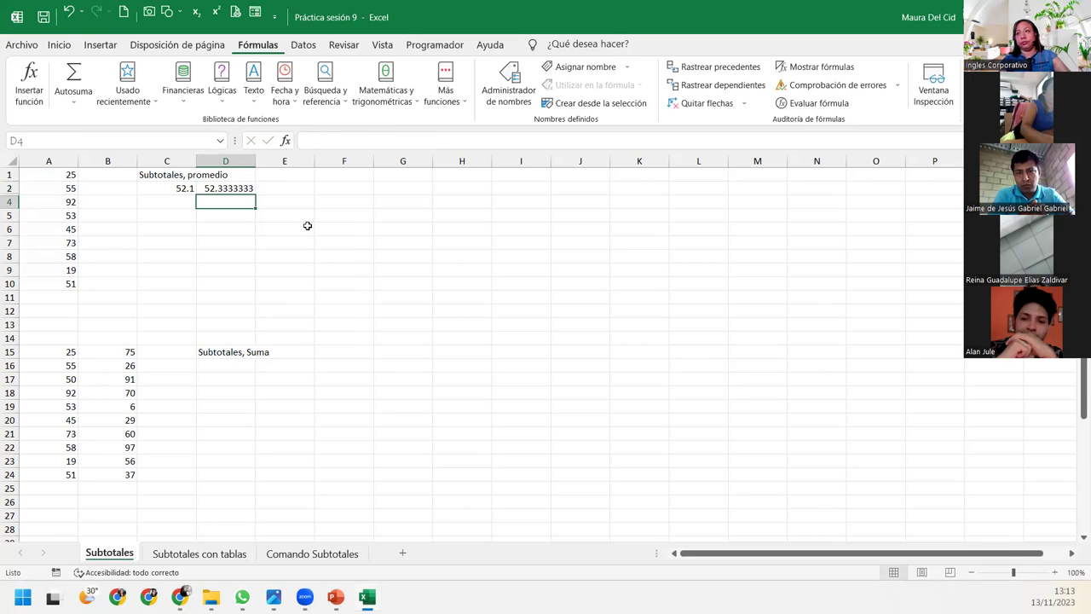
Format the C2 and D2 results to show one decimal place
drag(229, 189, 162, 188)
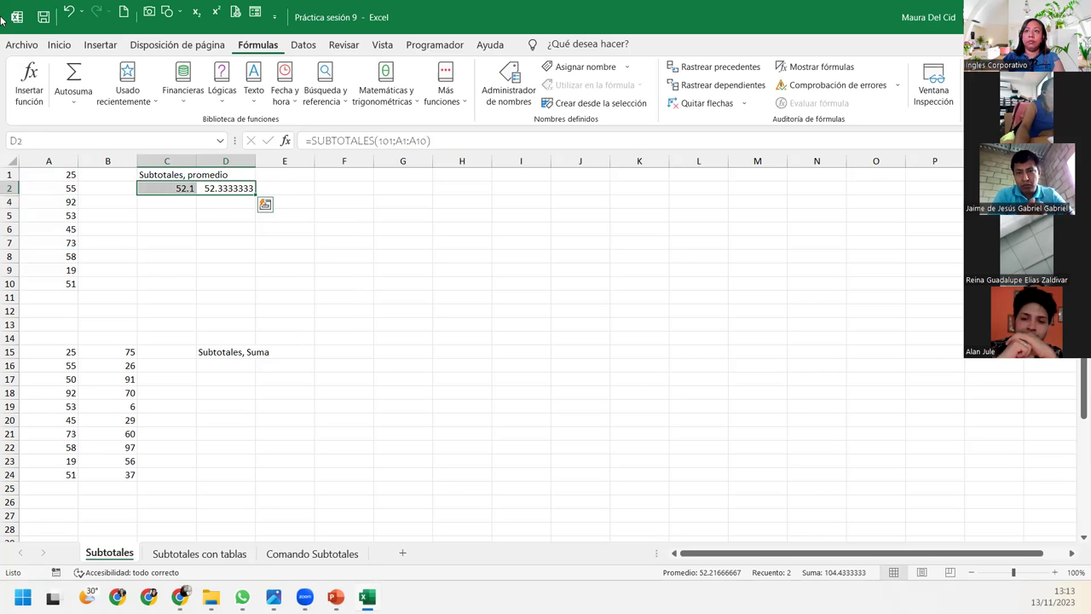
click(59, 45)
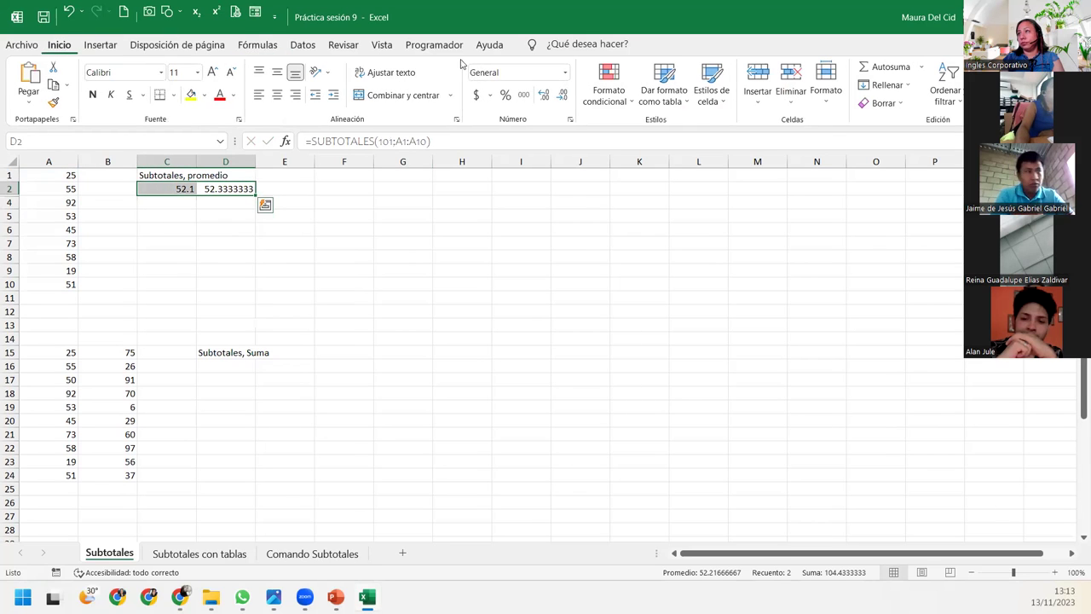
click(544, 95)
click(559, 99)
click(560, 98)
click(559, 98)
click(559, 98)
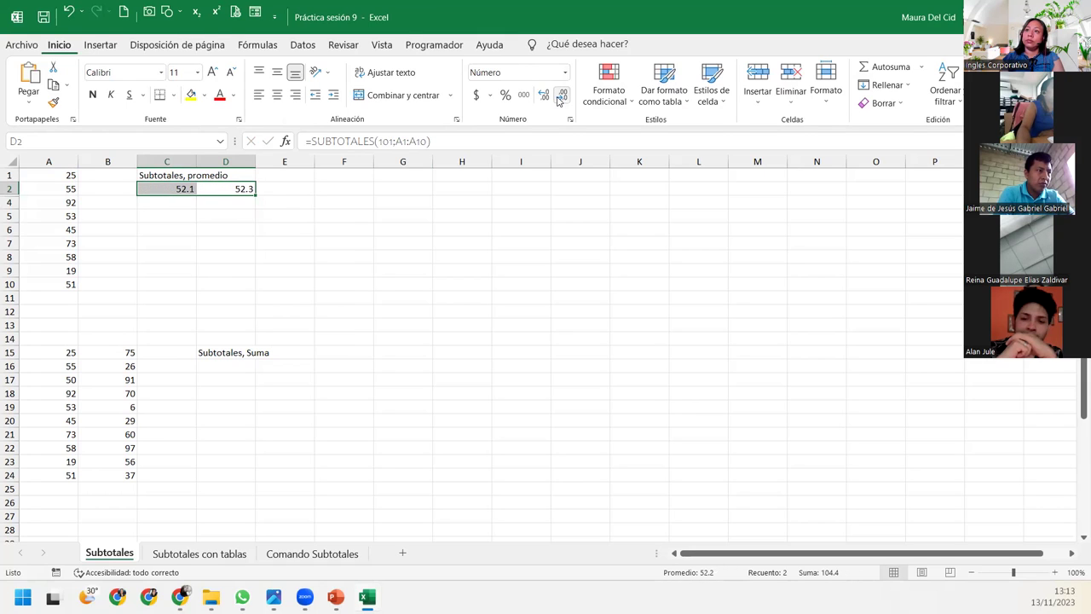
click(170, 214)
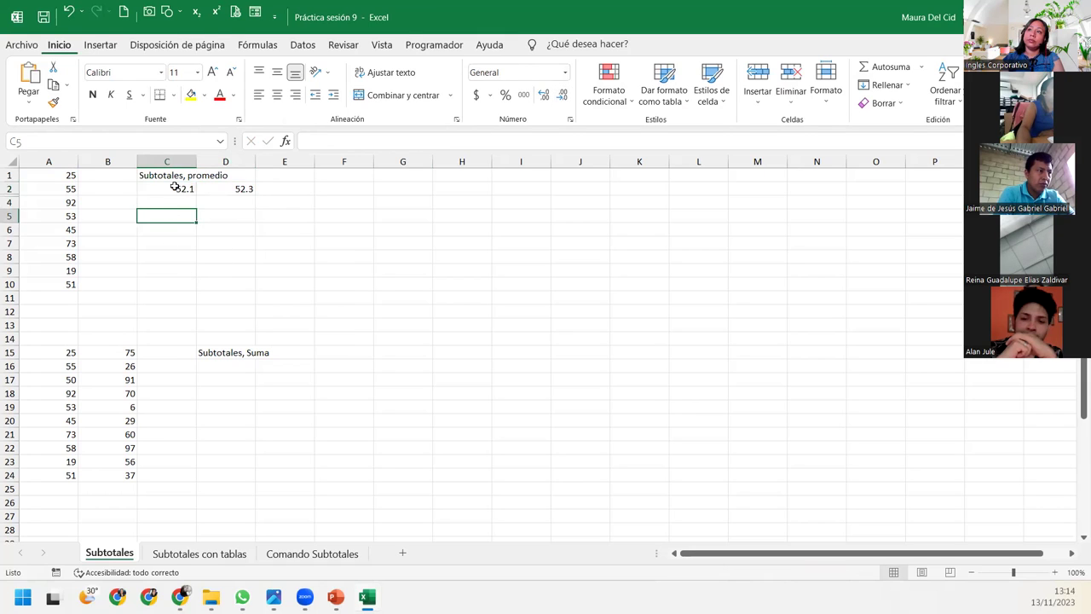
Compare the SUBTOTALES(1;A1:A10) formula in C2 with SUBTOTALES(101;A1:A10) in D2
double_click(175, 189)
click(202, 188)
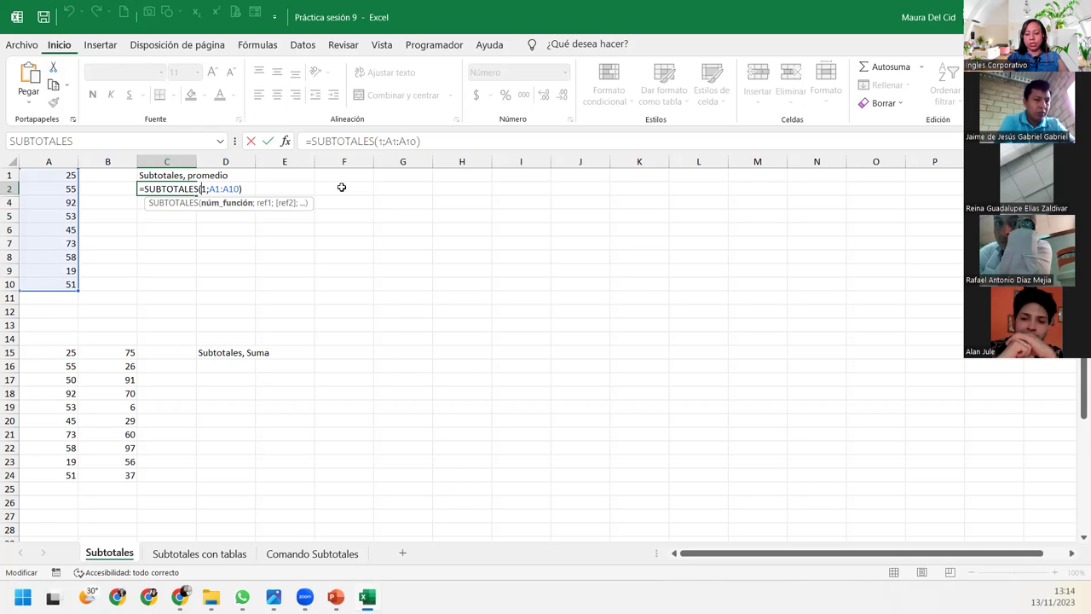
key(Return)
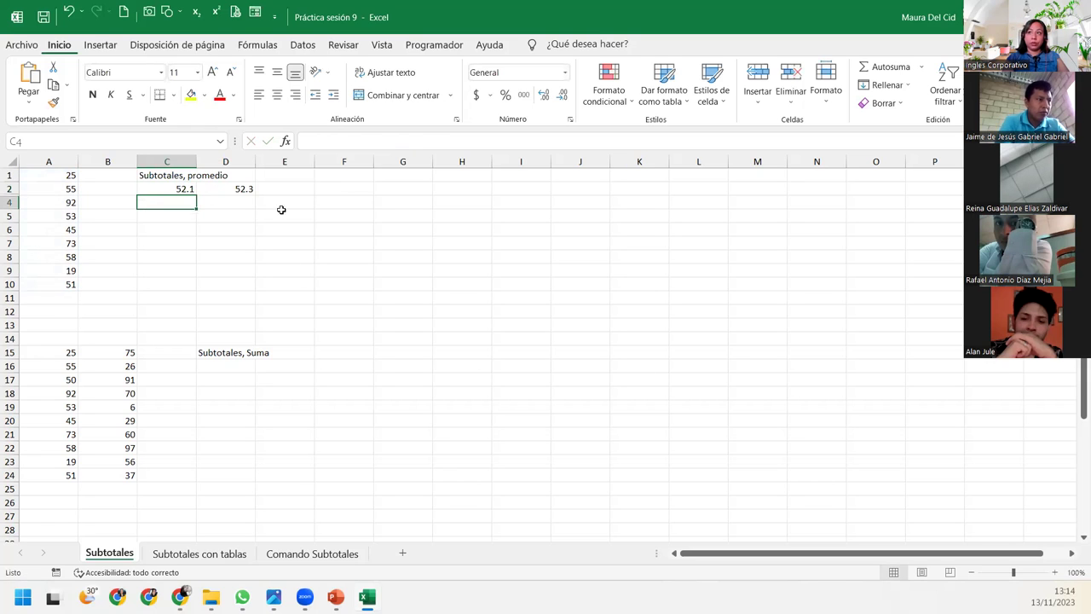
click(214, 187)
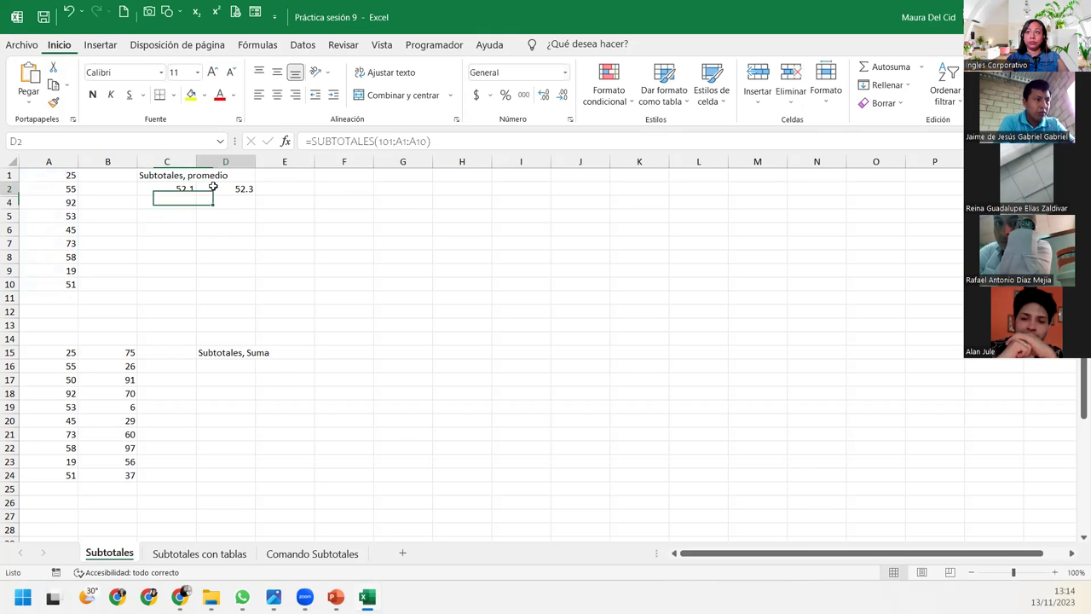
click(159, 187)
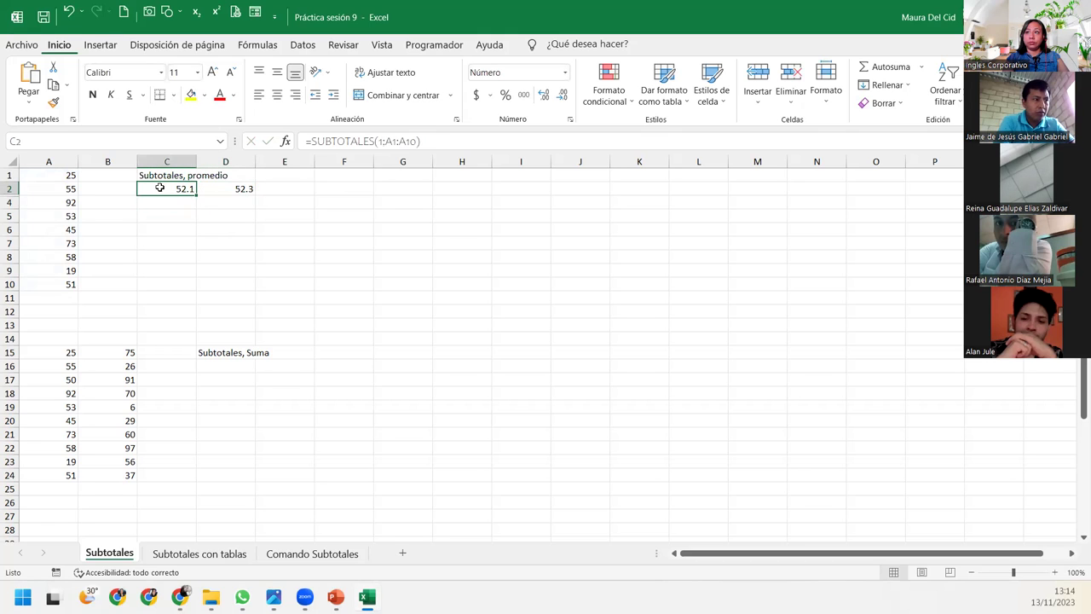
click(233, 186)
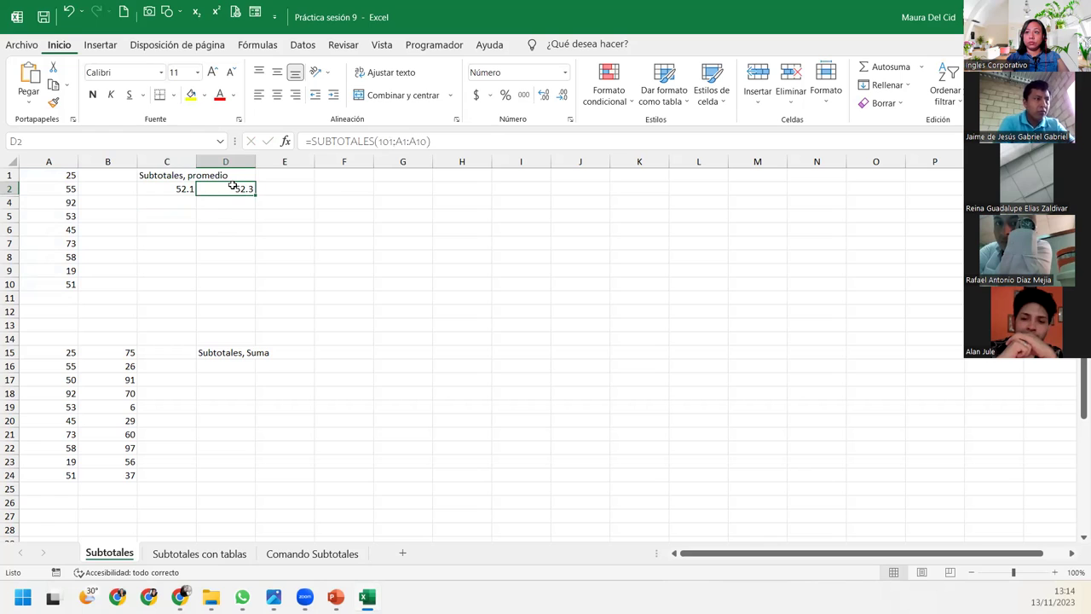
click(191, 186)
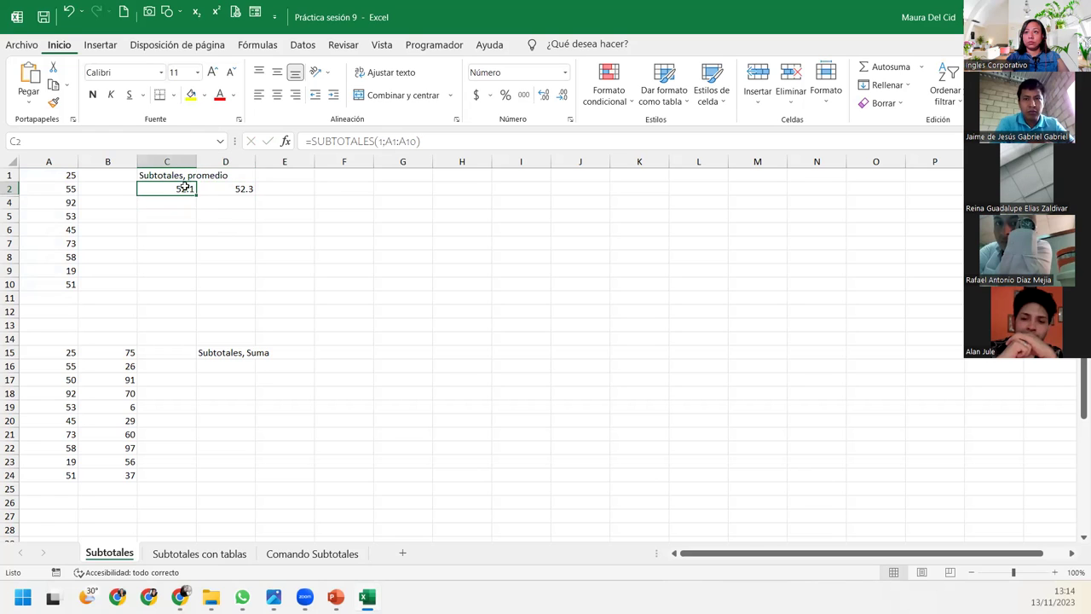
click(130, 240)
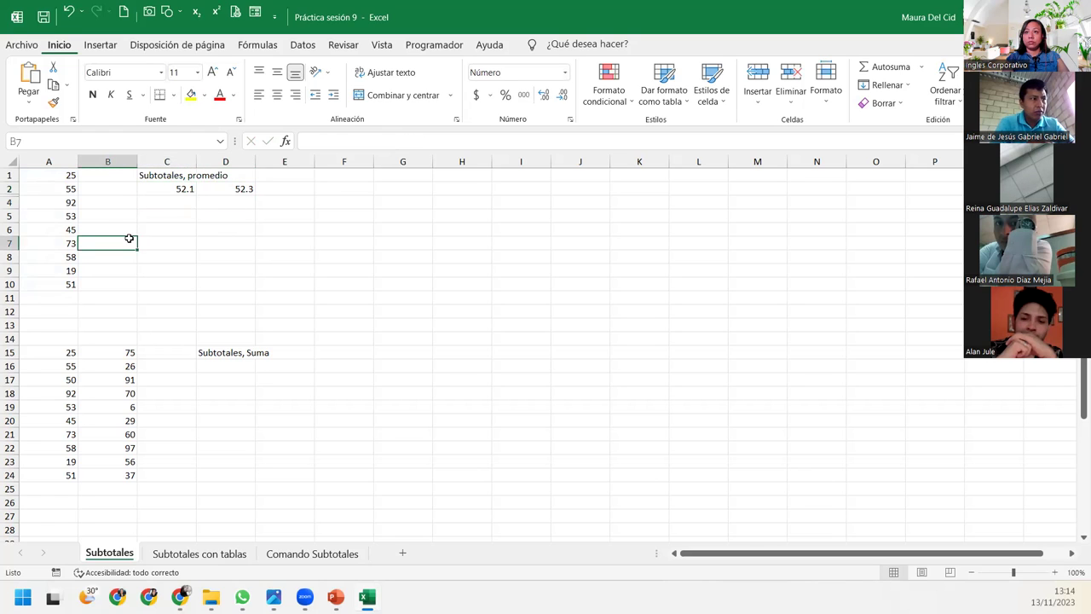
Unhide row 3 and check the average formulas in C2 and D2
drag(10, 189, 9, 202)
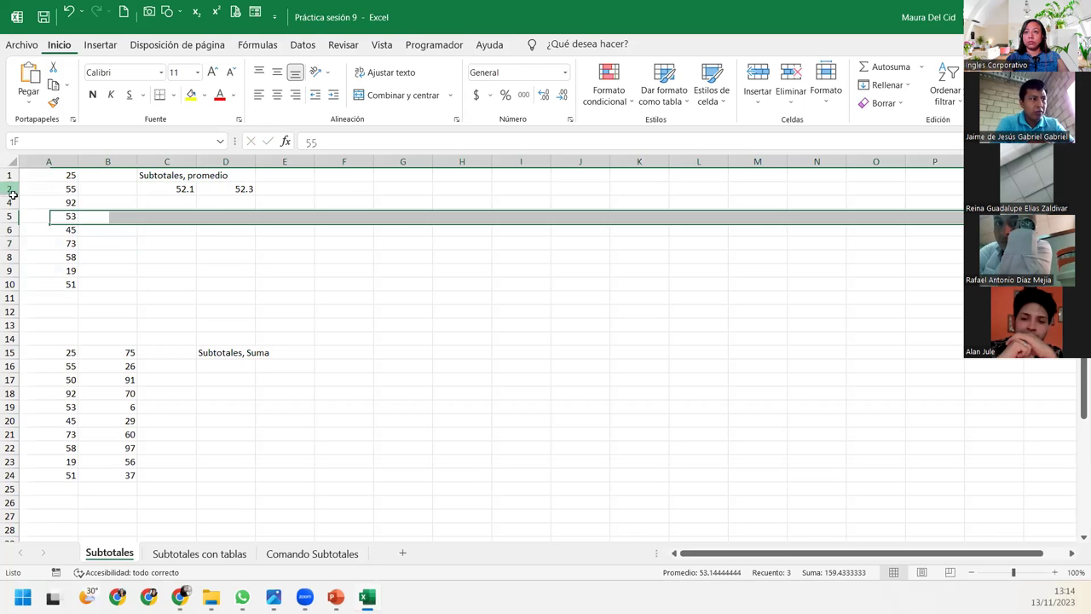
right_click(11, 202)
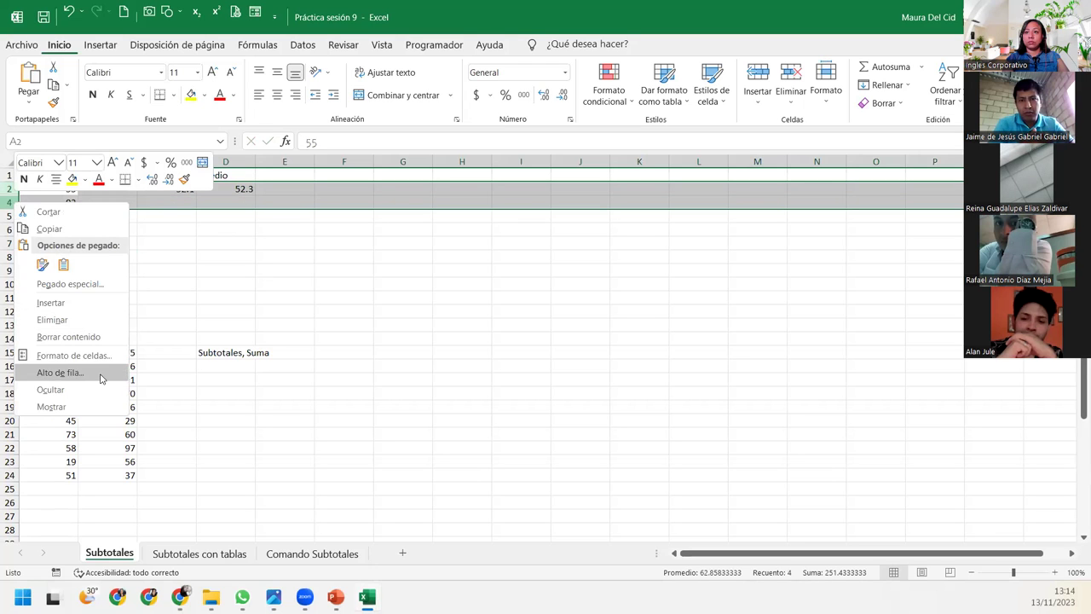
click(51, 407)
click(180, 247)
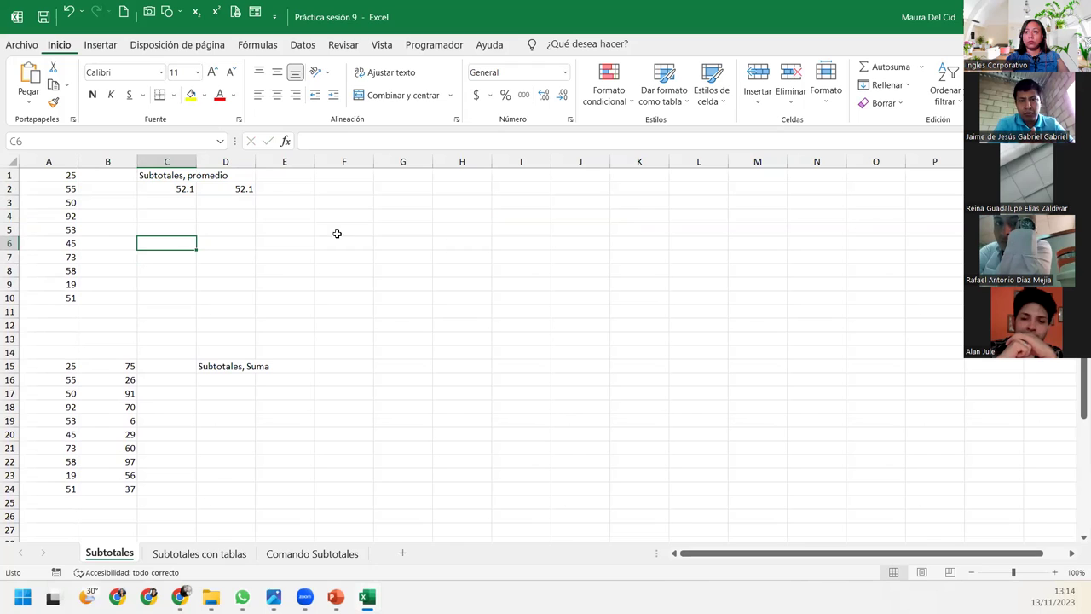
click(167, 188)
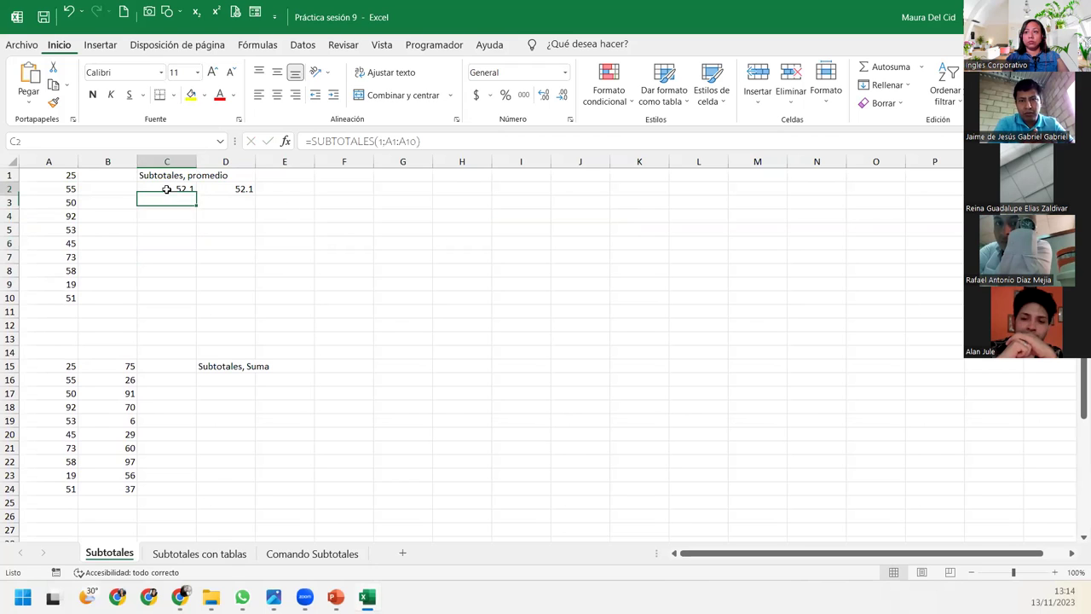
click(211, 189)
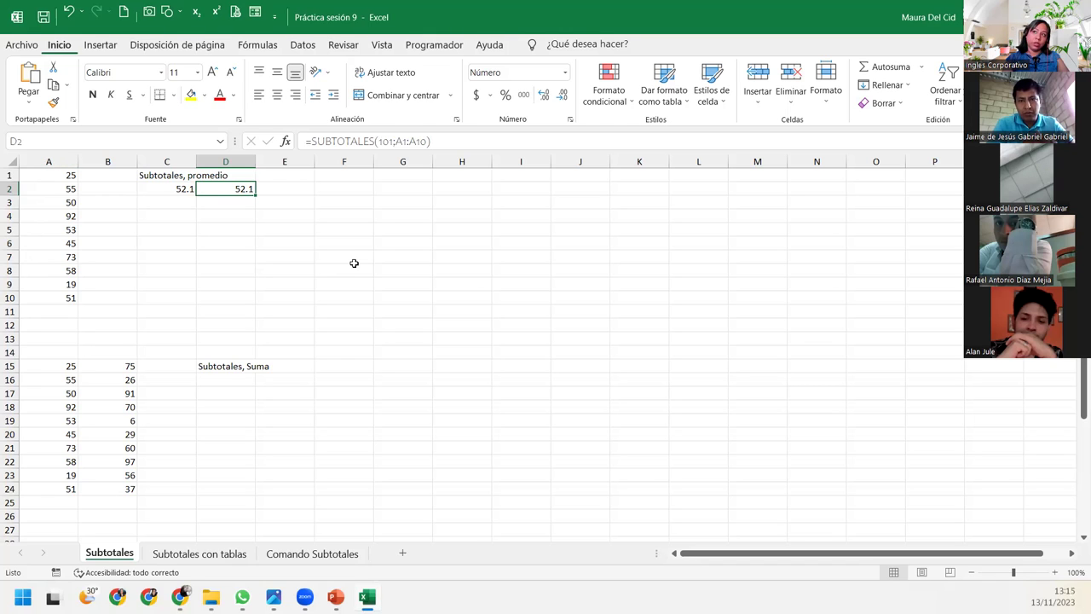
Hide row 6 so D2's hidden-ignoring average becomes 52.9
right_click(10, 244)
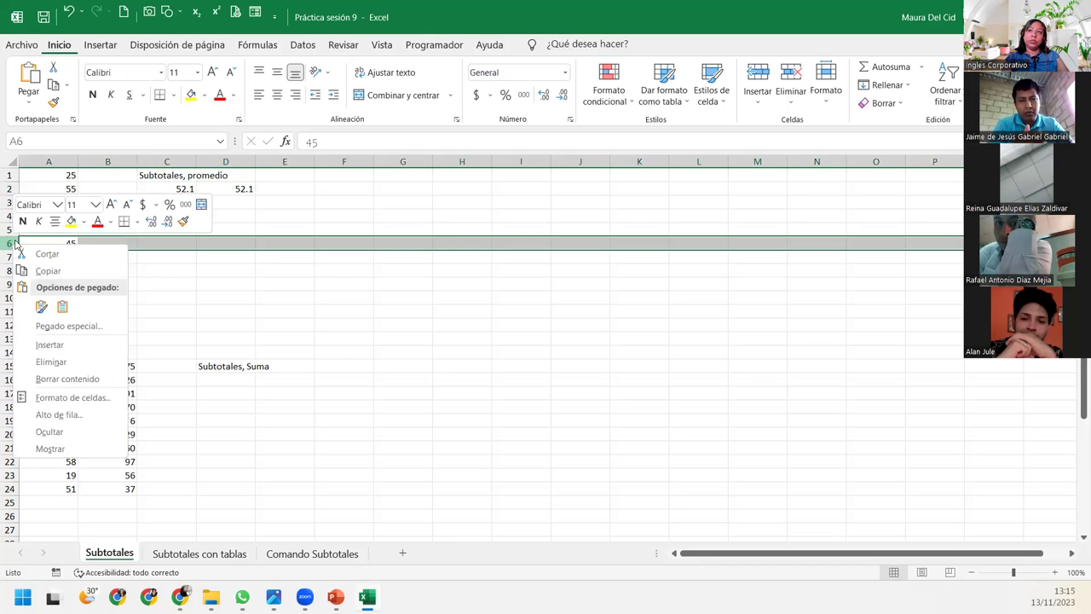
click(85, 432)
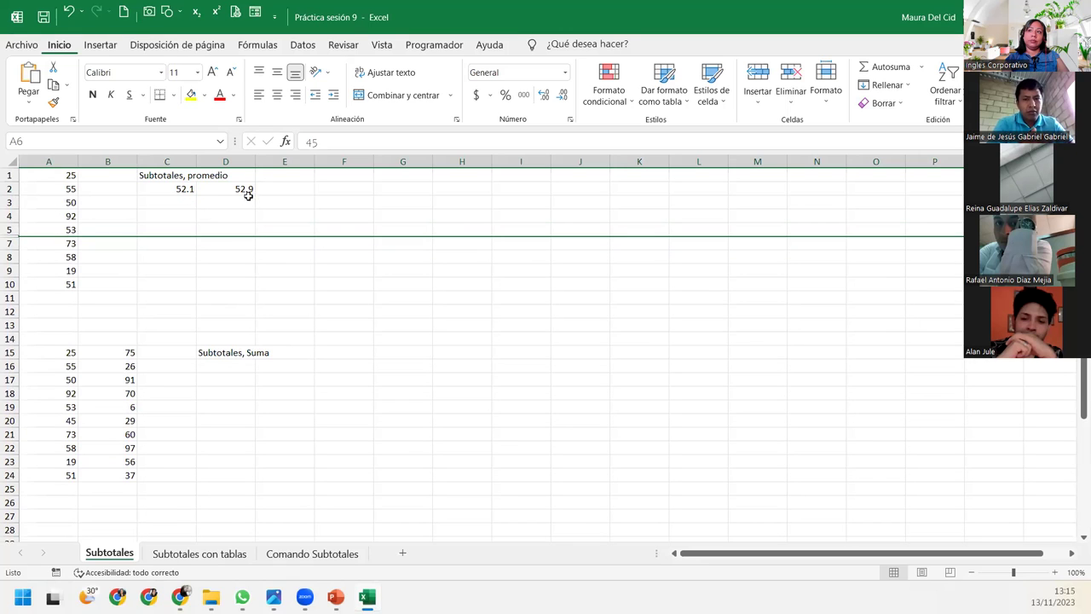
click(247, 191)
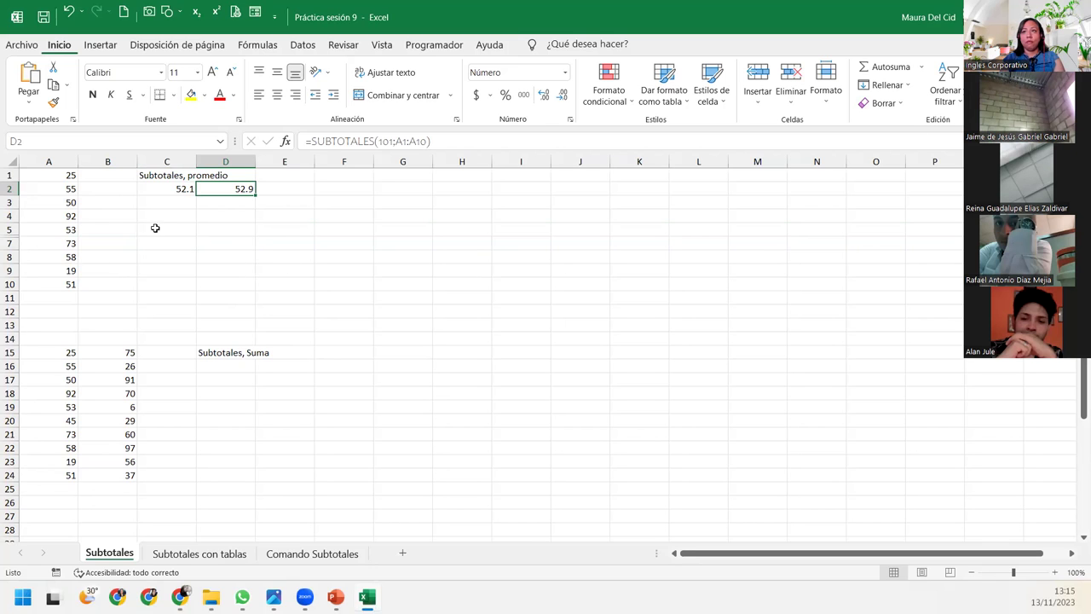
Select D16 and browse the Matemáticas y trigonométricas list down toward SUBTOTALES
click(225, 364)
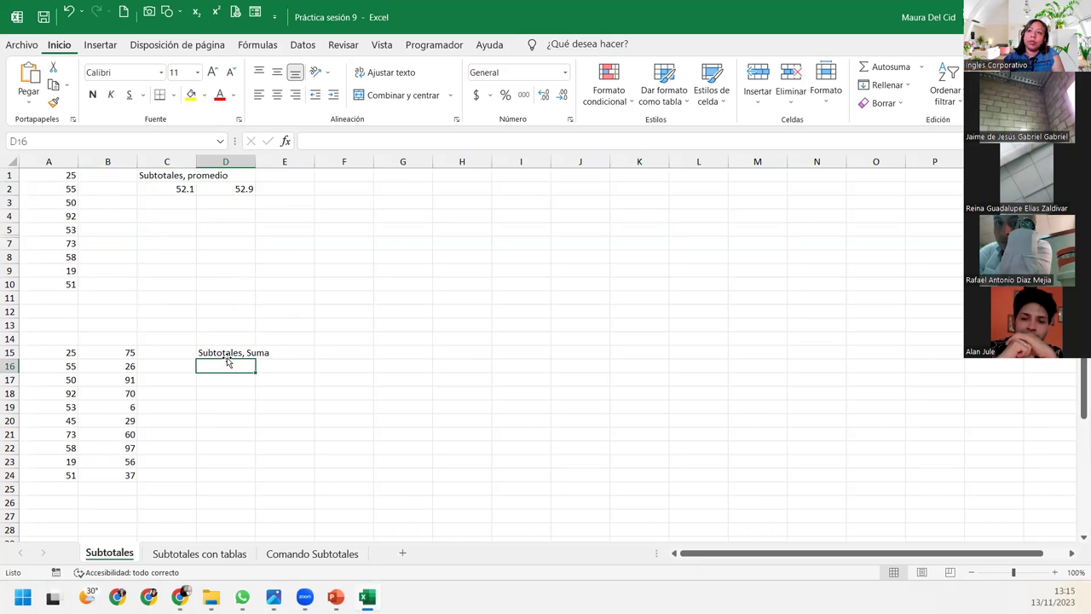
scroll(228, 362, down, 1)
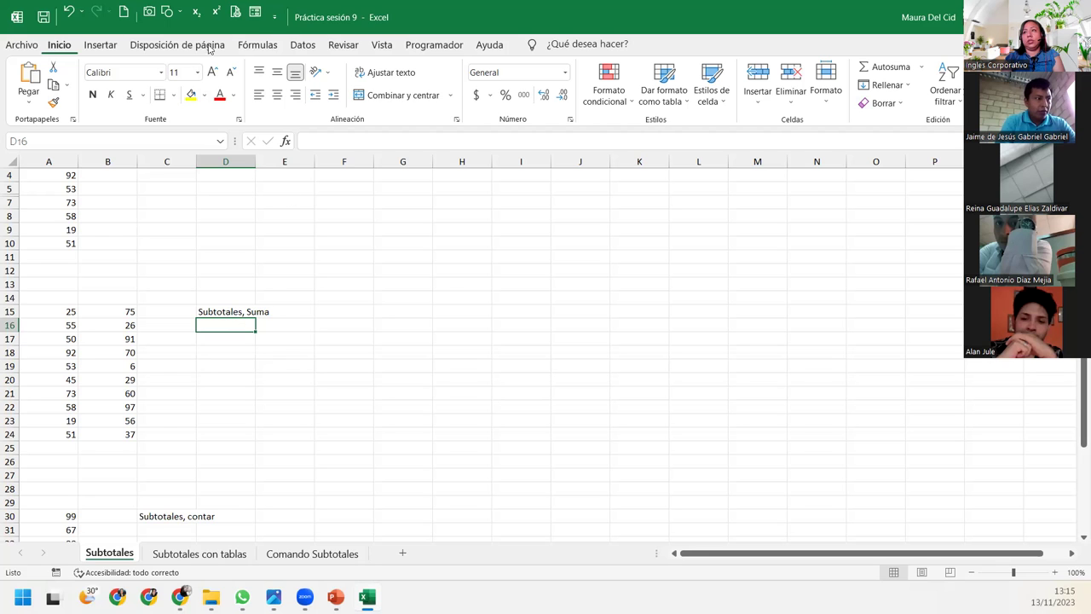
click(257, 44)
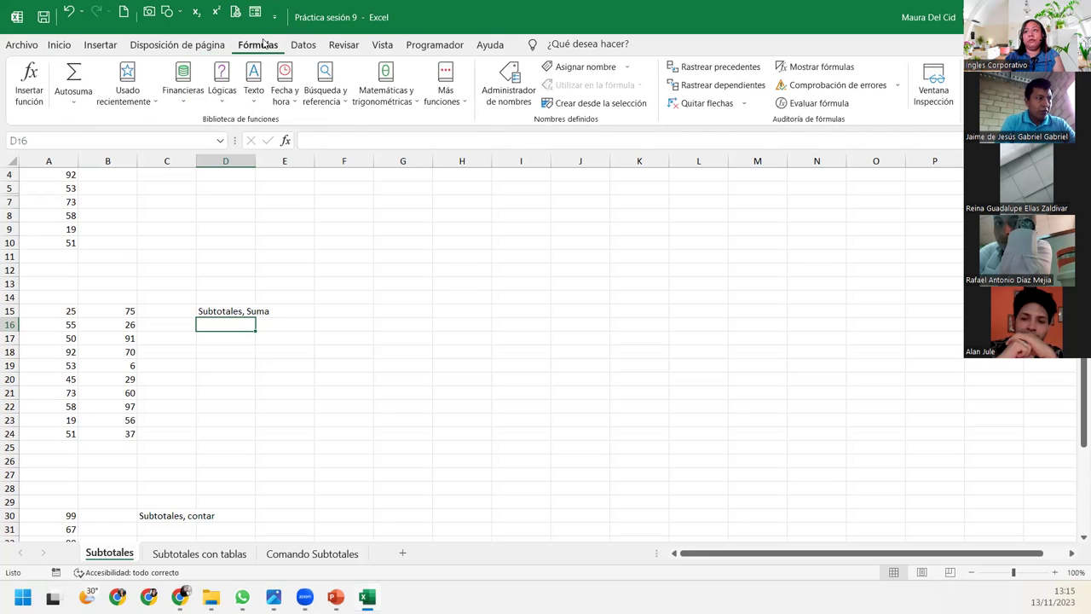
click(385, 90)
scroll(432, 354, down, 5)
scroll(432, 356, down, 5)
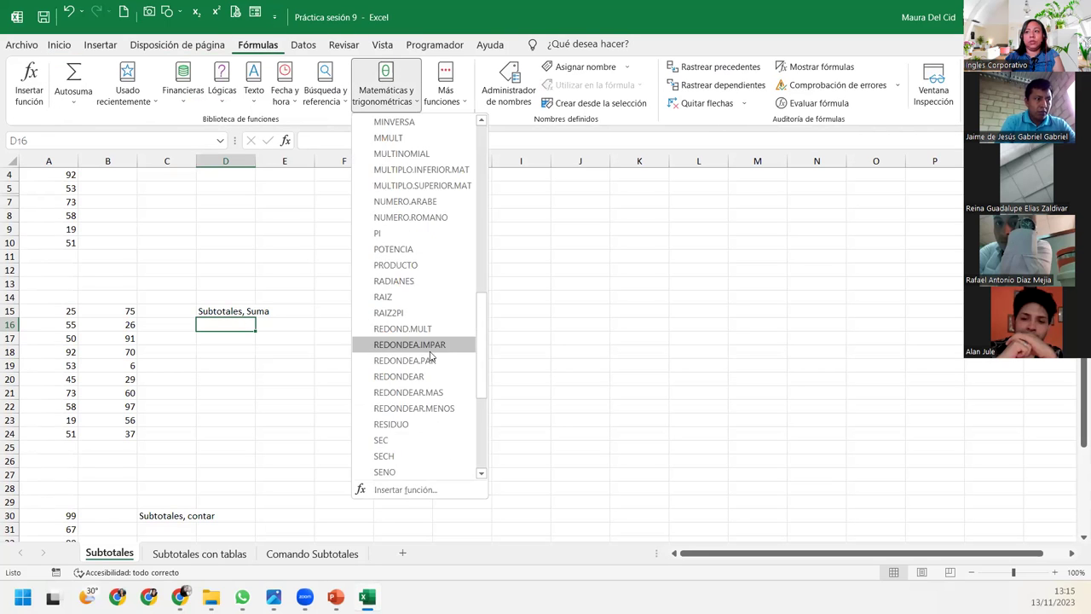
scroll(431, 357, down, 3)
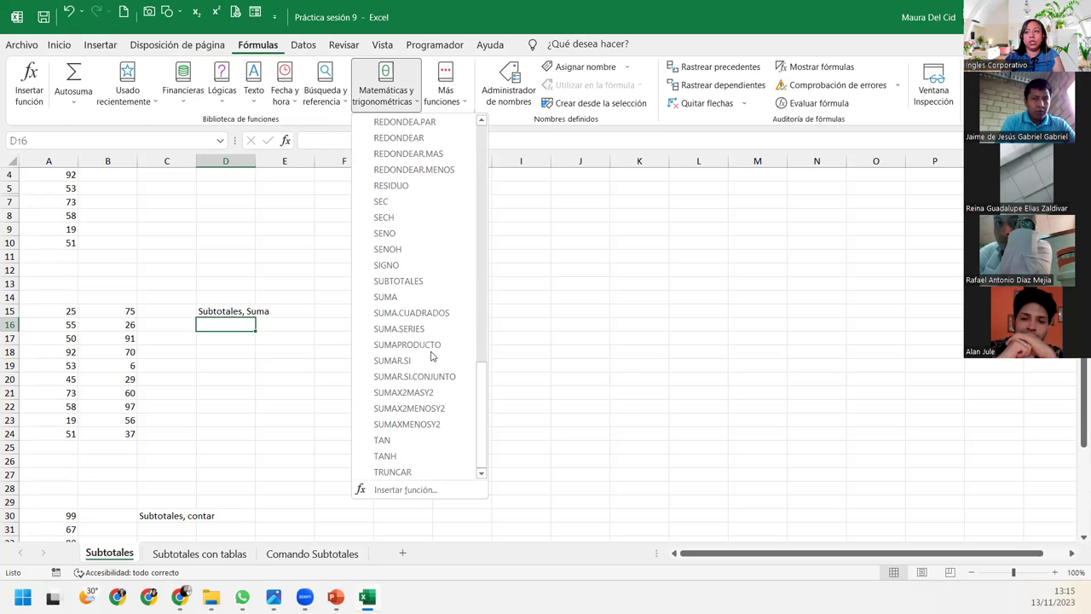
Insert =SUBTOTALES(9;A15:A24;B15:B24) in D16 via the arguments dialog, returning 1068
click(432, 280)
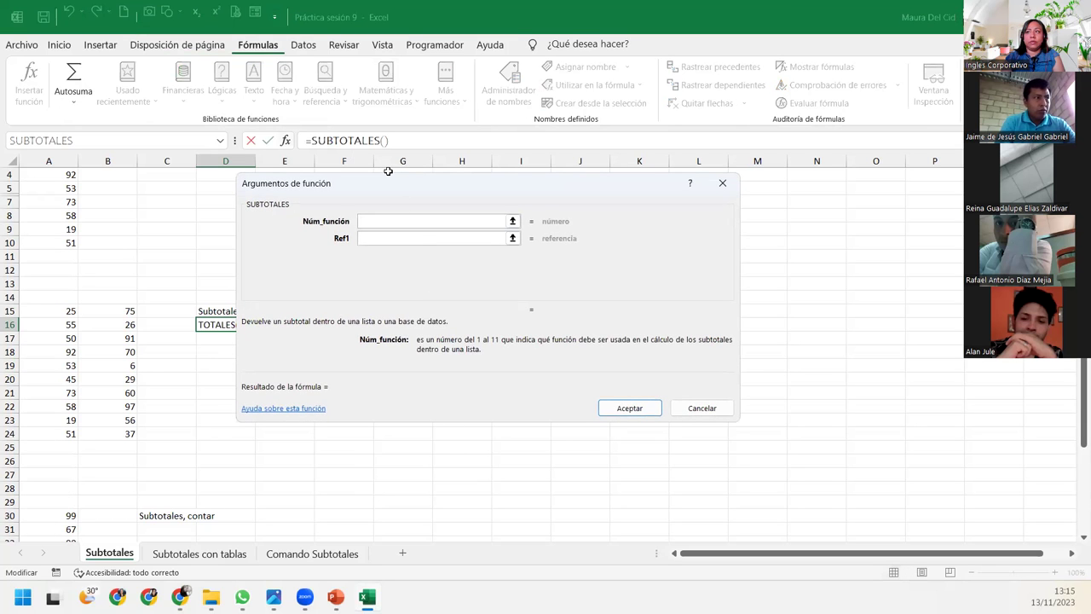
drag(425, 198, 509, 248)
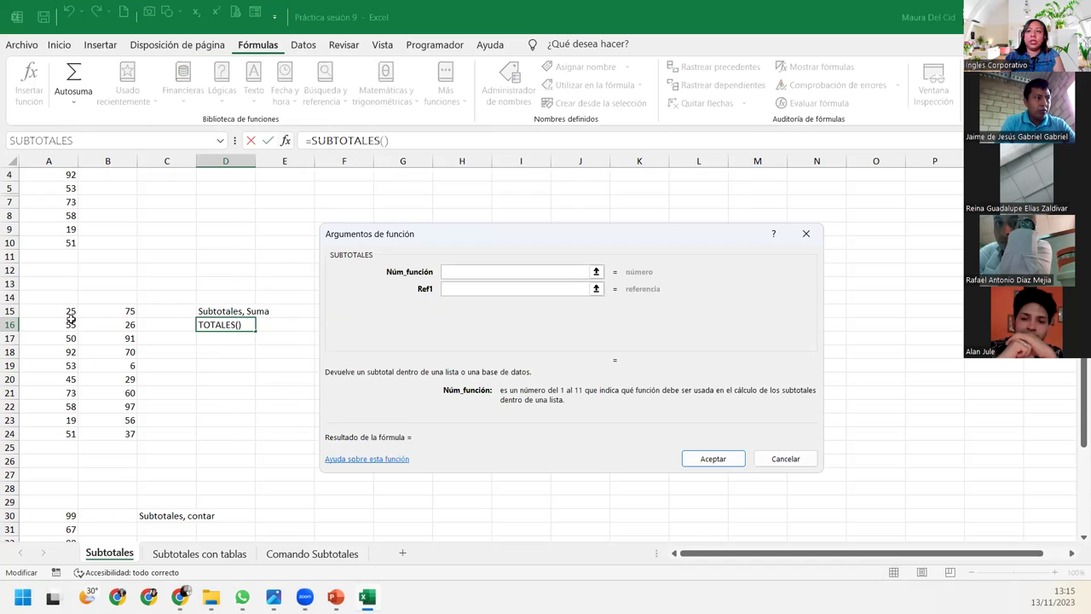
click(450, 272)
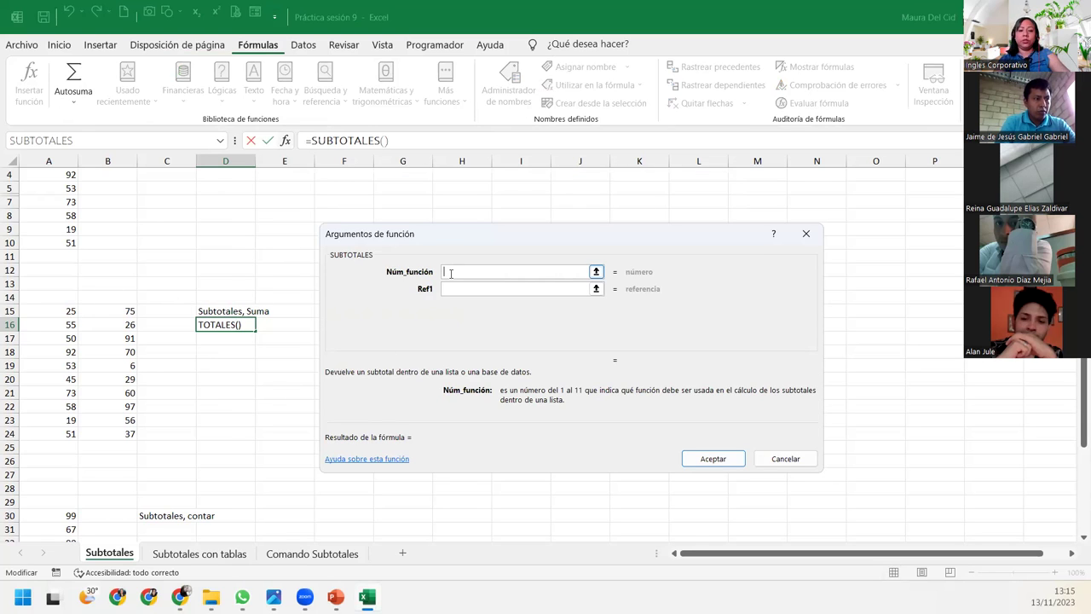
text(9)
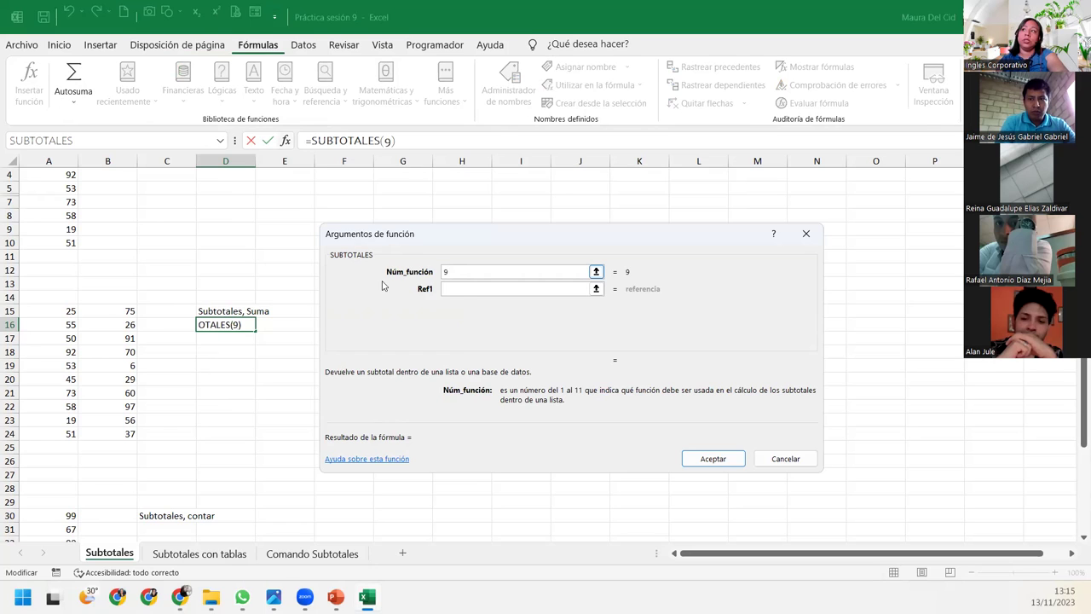
click(458, 289)
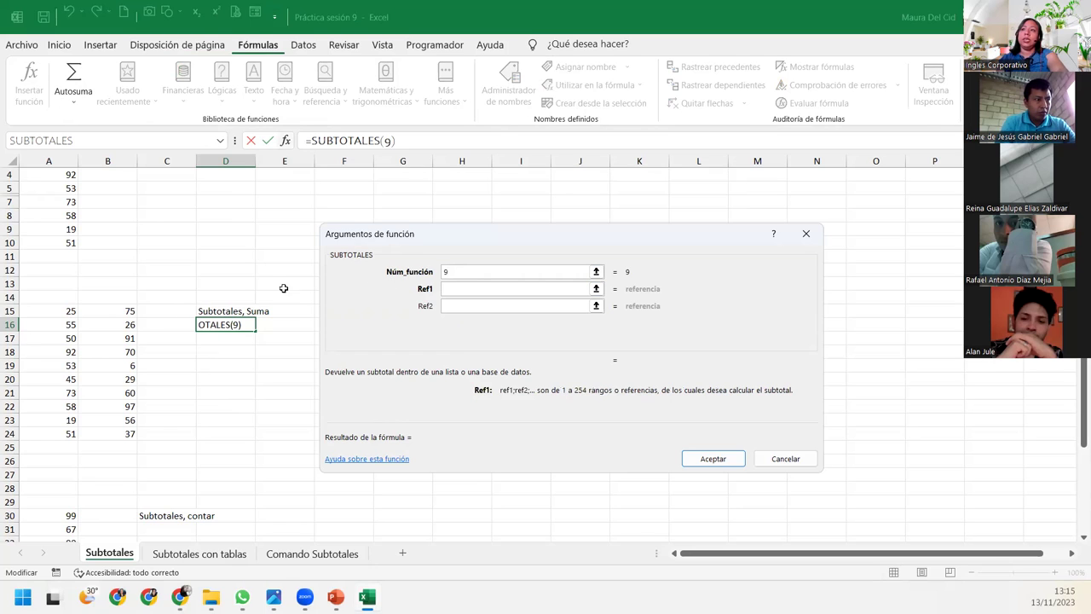
drag(41, 314, 59, 433)
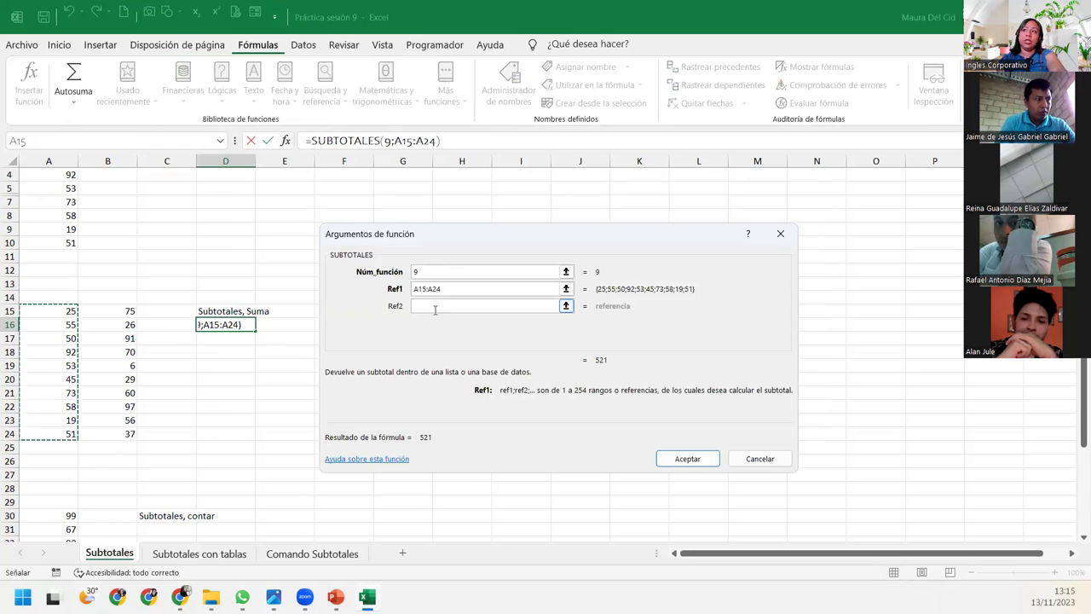
click(435, 306)
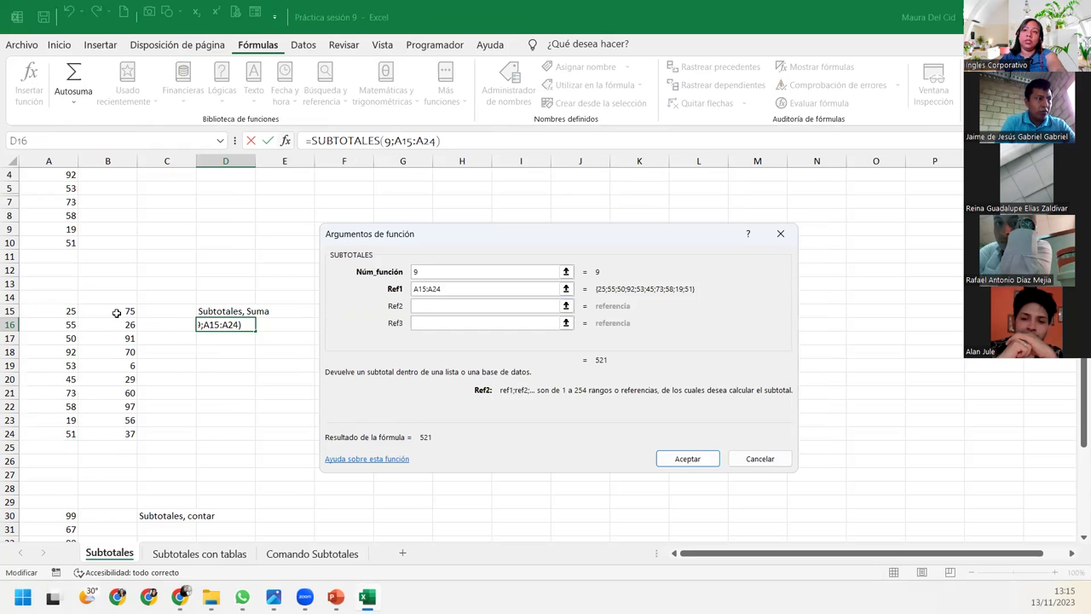
drag(117, 313, 129, 433)
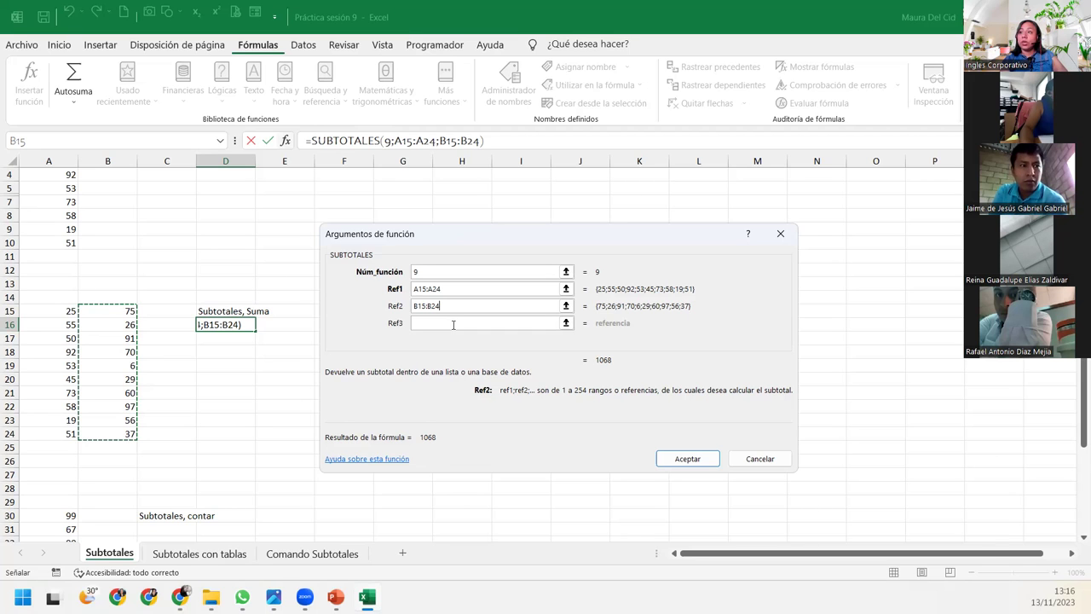
click(666, 456)
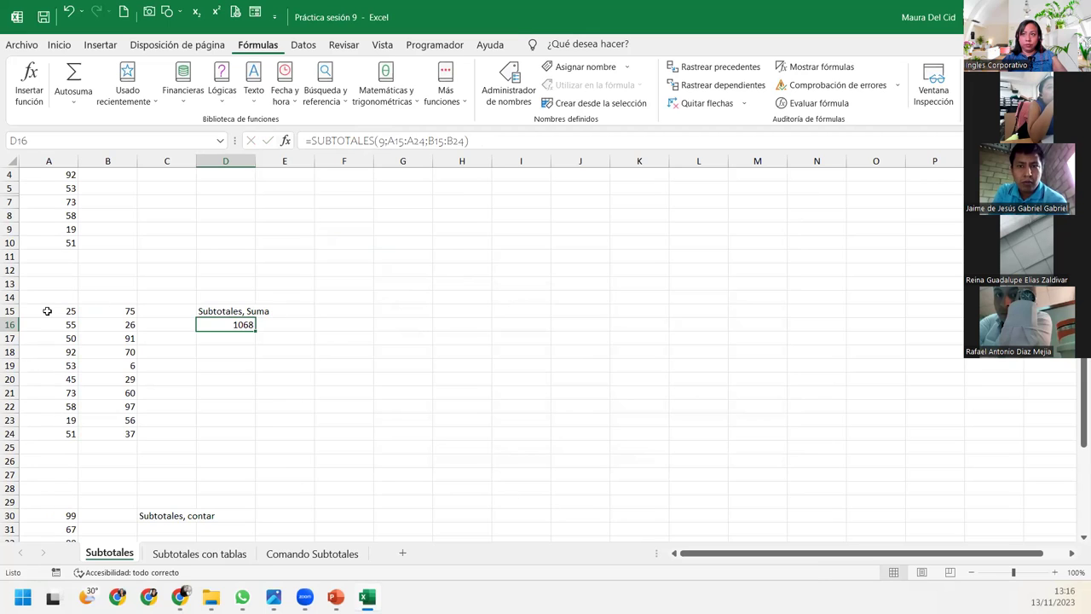
Verify D16's 1068 sum against A15:B24, then scroll down to the Subtotales, contar rows
drag(53, 312, 114, 433)
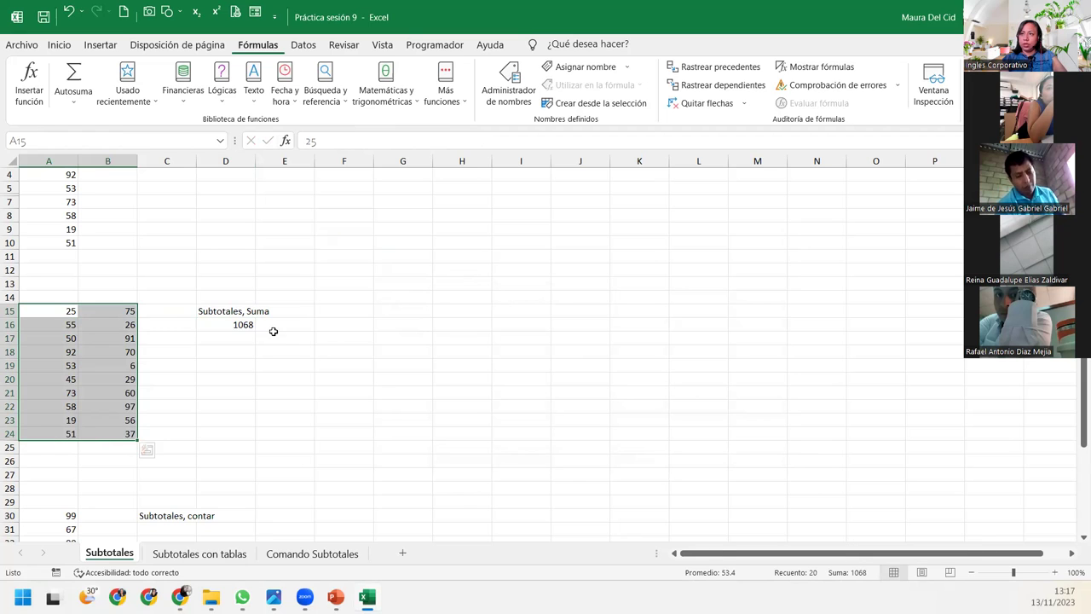
click(206, 329)
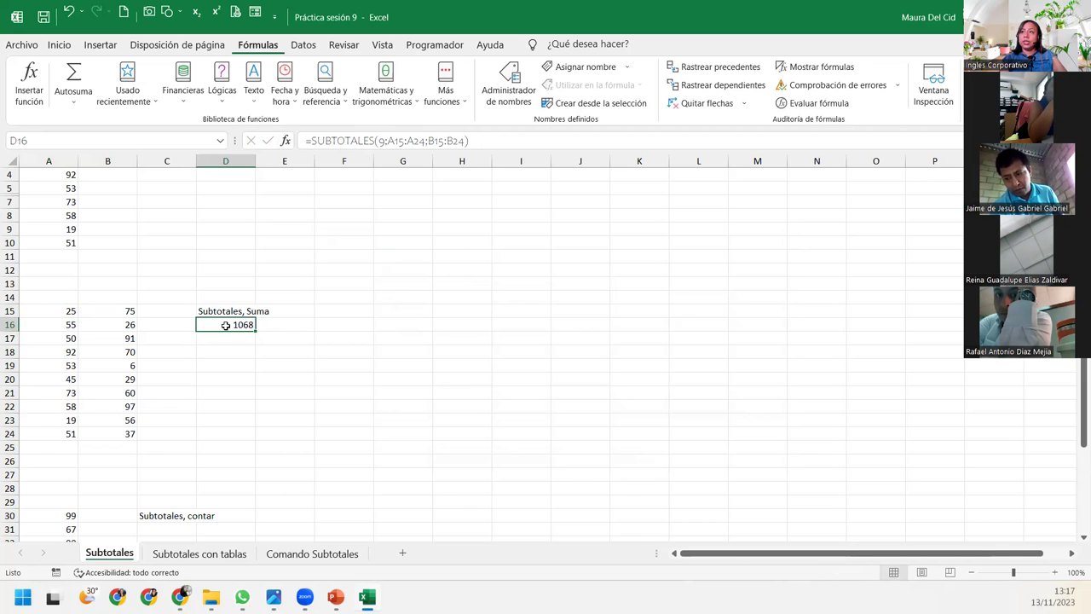
double_click(225, 325)
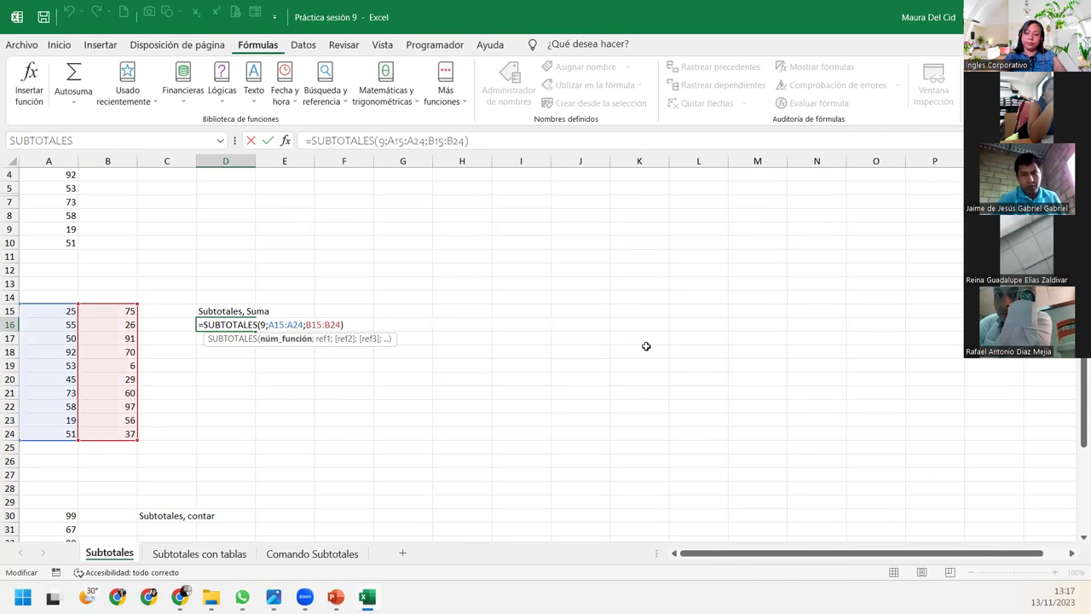
key(Return)
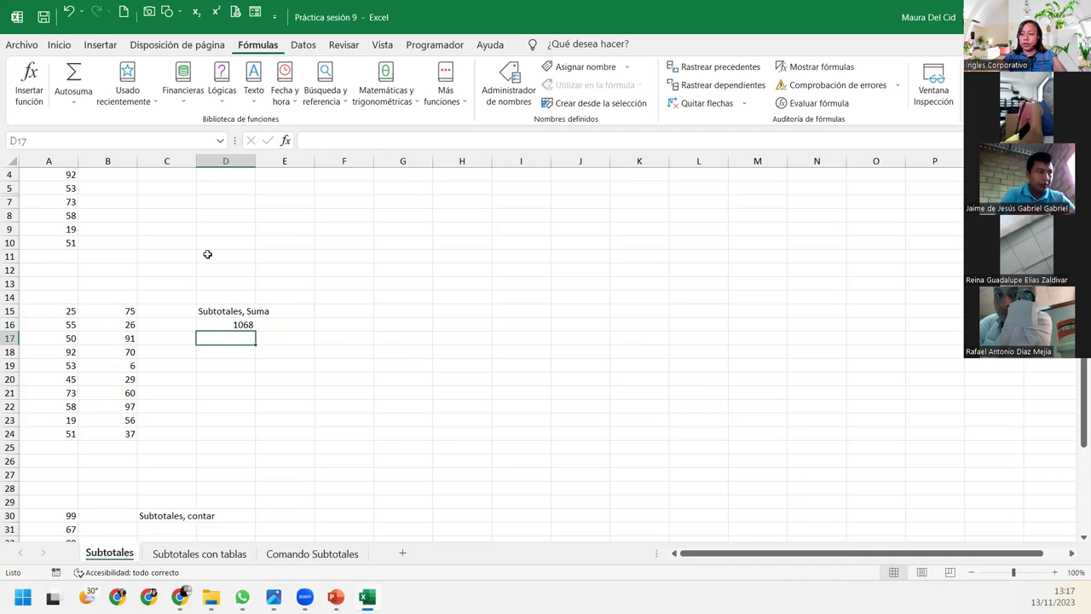
scroll(176, 493, down, 3)
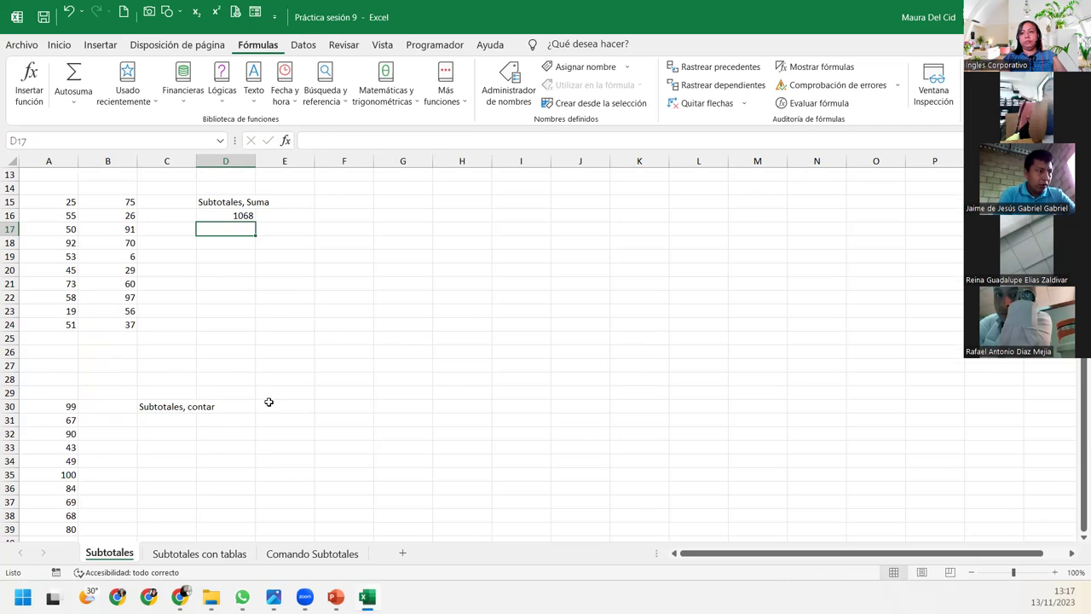
scroll(193, 306, down, 3)
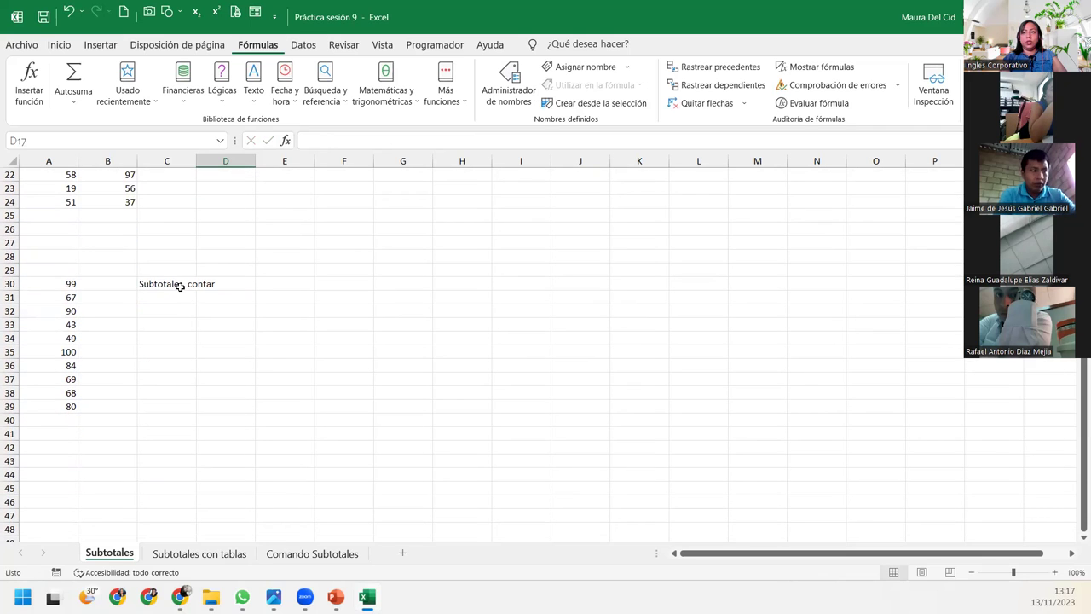
Enter =SUBTOTALES(2;A30:A39) in C31 to count the values, returning 10
click(179, 286)
key(Return)
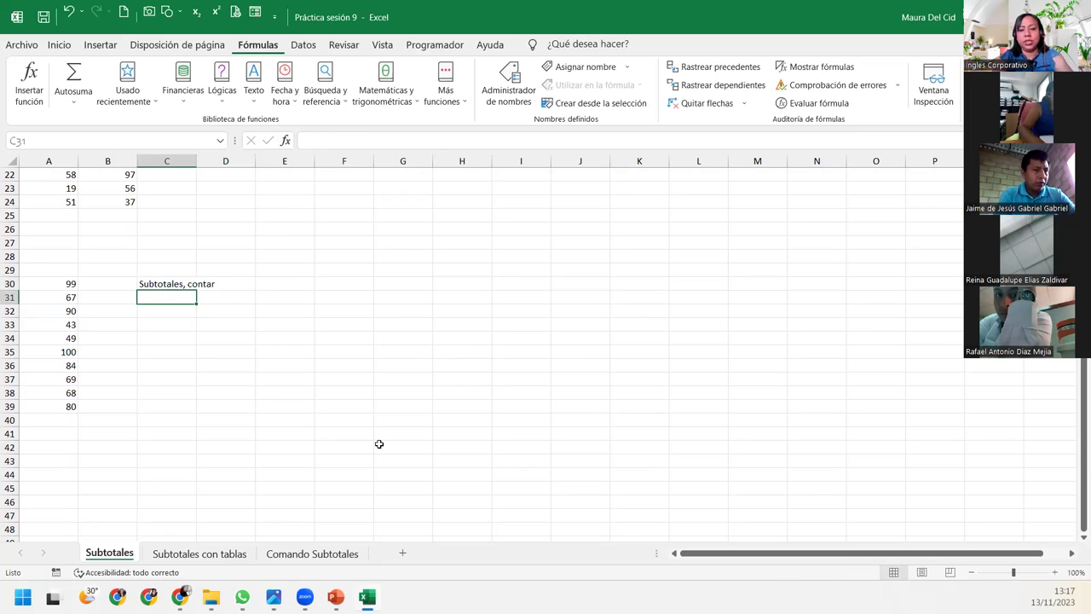
text(=subr)
key(BackSpace)
text(t)
key(Tab)
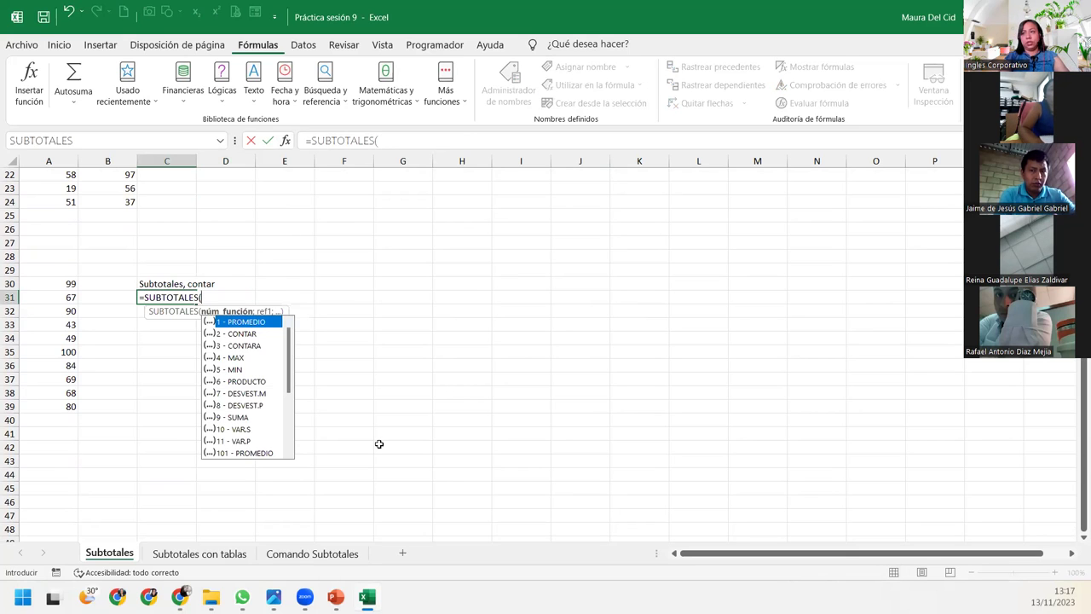
click(243, 335)
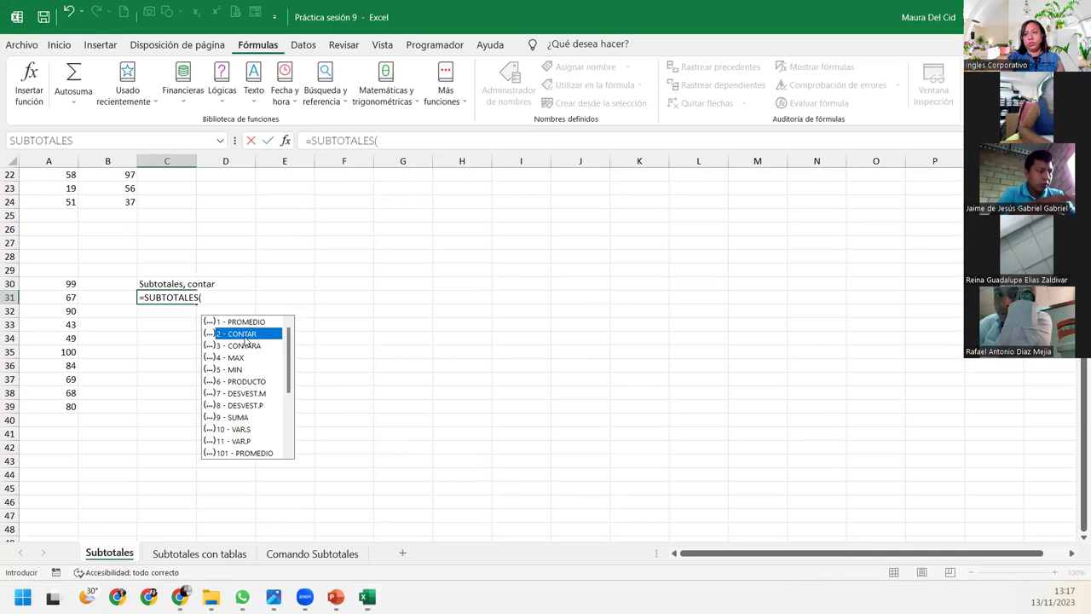
double_click(245, 337)
text(;)
drag(64, 284, 38, 405)
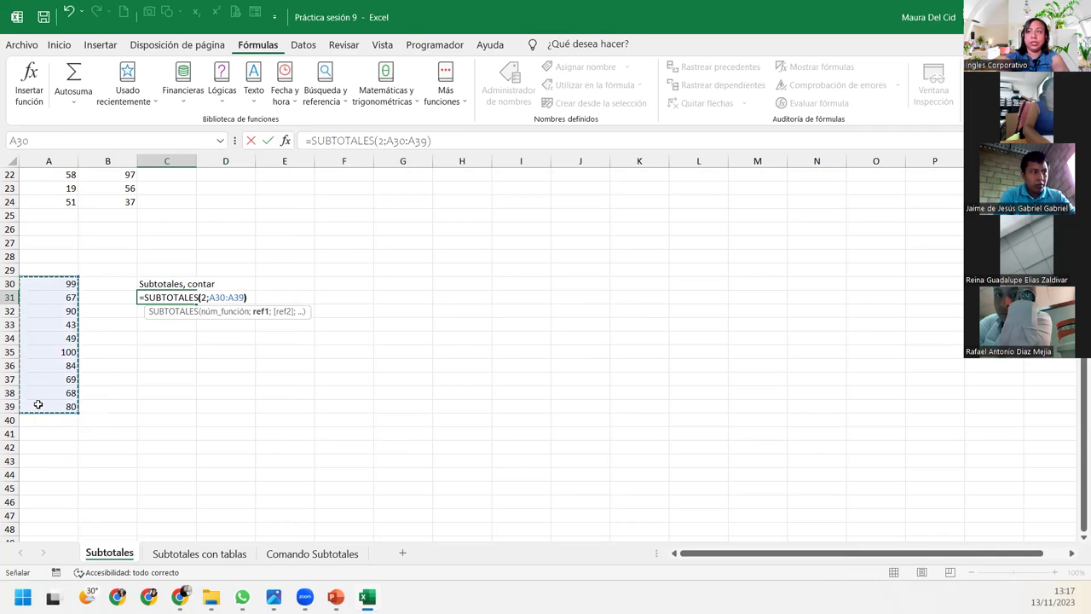
text())
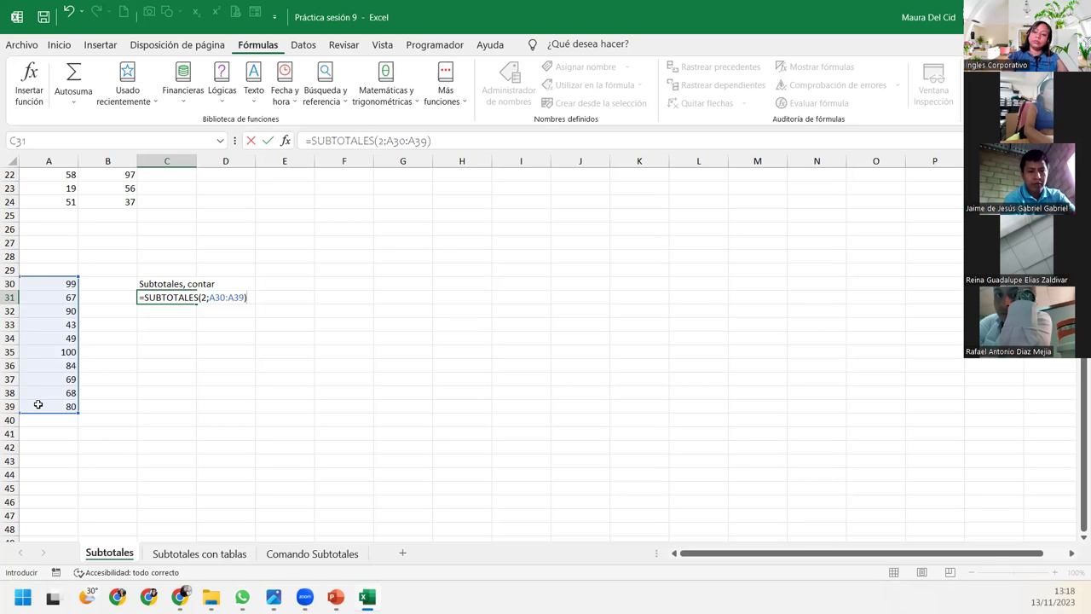
key(Return)
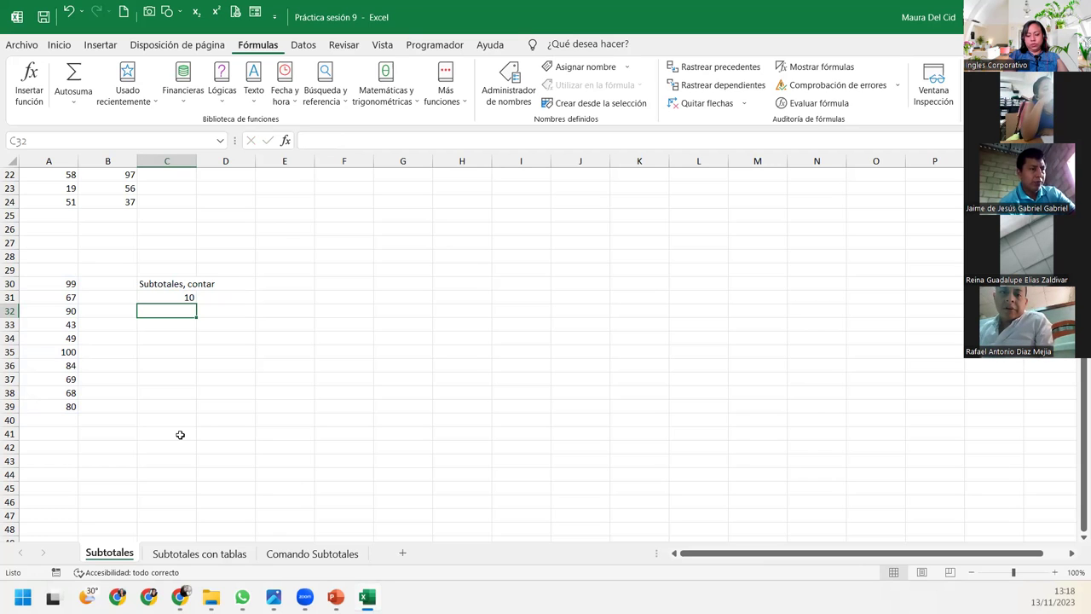
Enter =SUBTOTALES(102;A30:A39) in D31, a hidden-row-ignoring count returning 10
click(220, 296)
text(=)
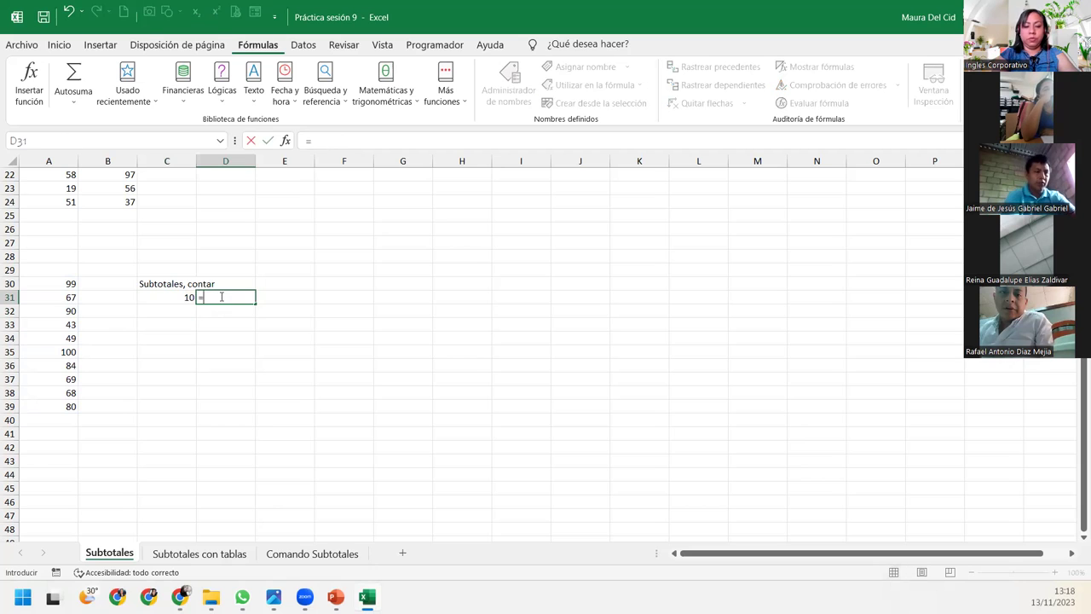
text(contar)
key(Down)
key(Down)
key(Down)
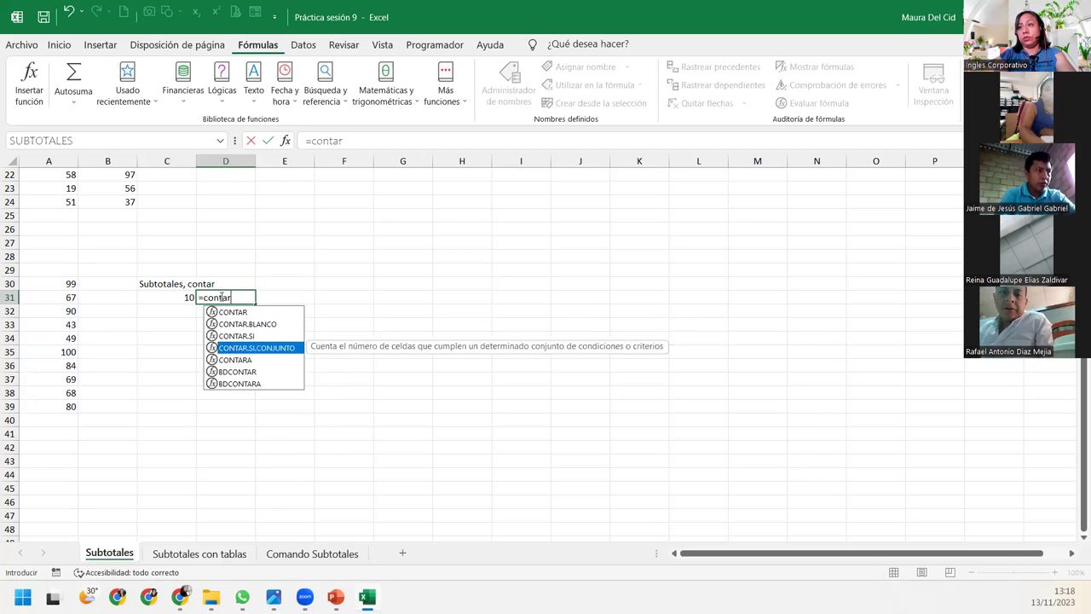
key(BackSpace)
key(BackSpace)
key(BackSpace)
key(BackSpace)
key(BackSpace)
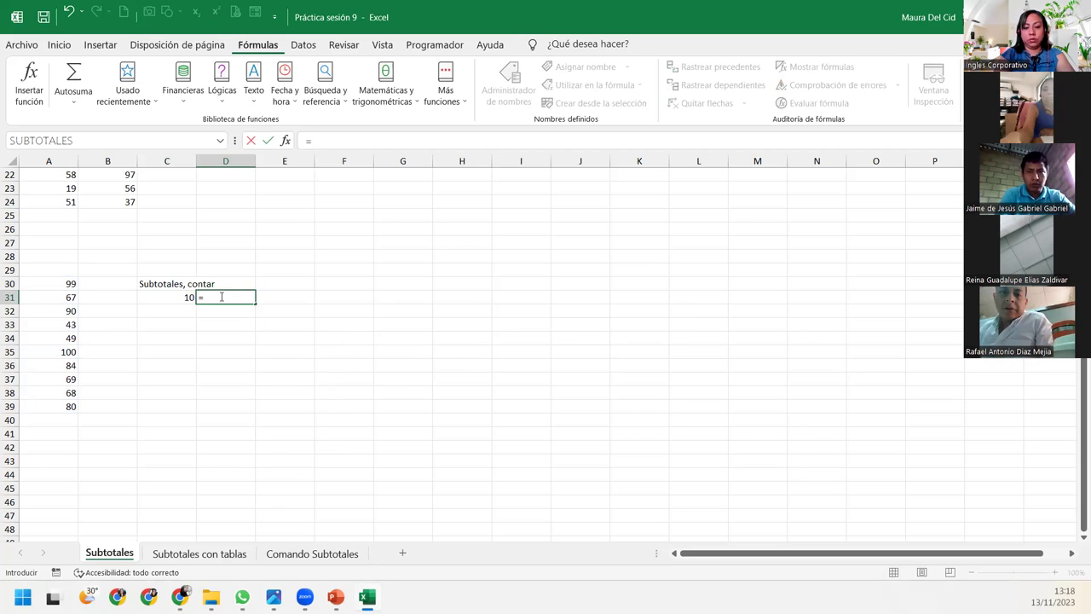
text(sub)
key(Tab)
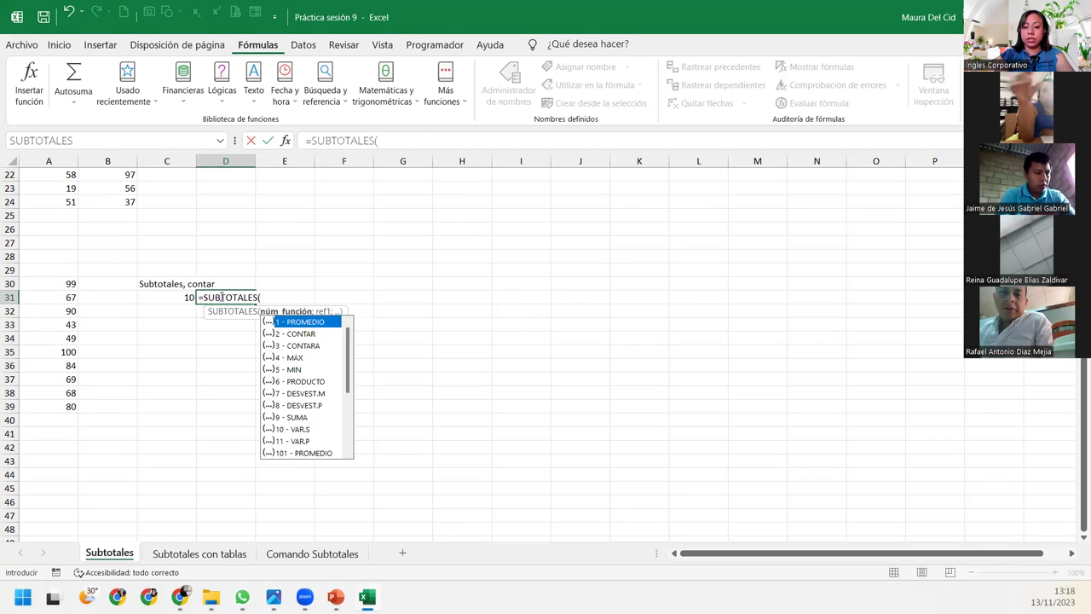
key(Down)
key(Down)
key(Down)
key(Down)
key(Down)
key(Down)
key(Down)
key(Up)
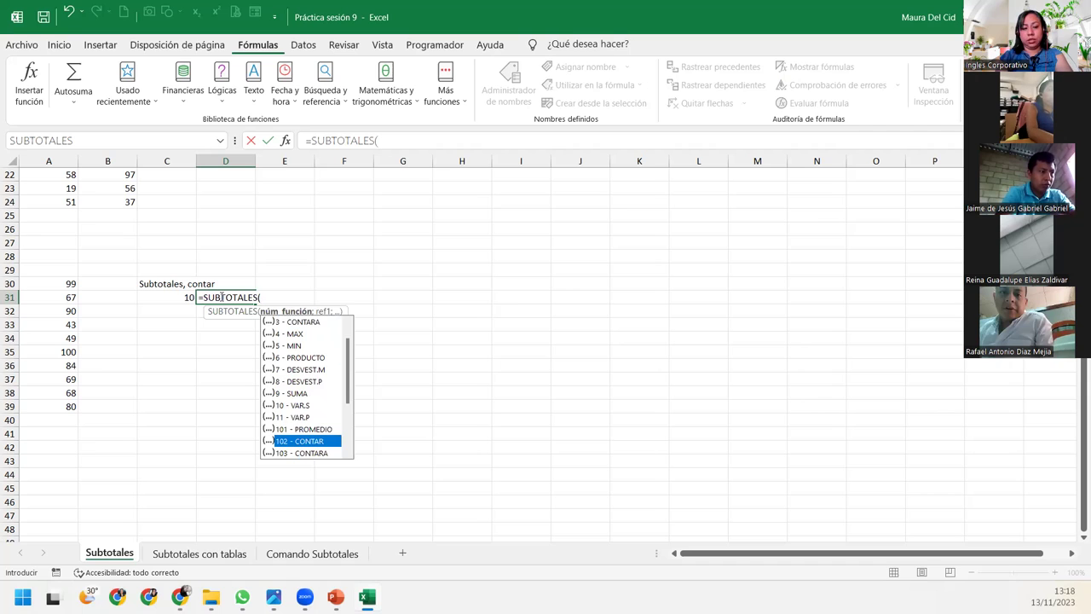
key(Tab)
text(;)
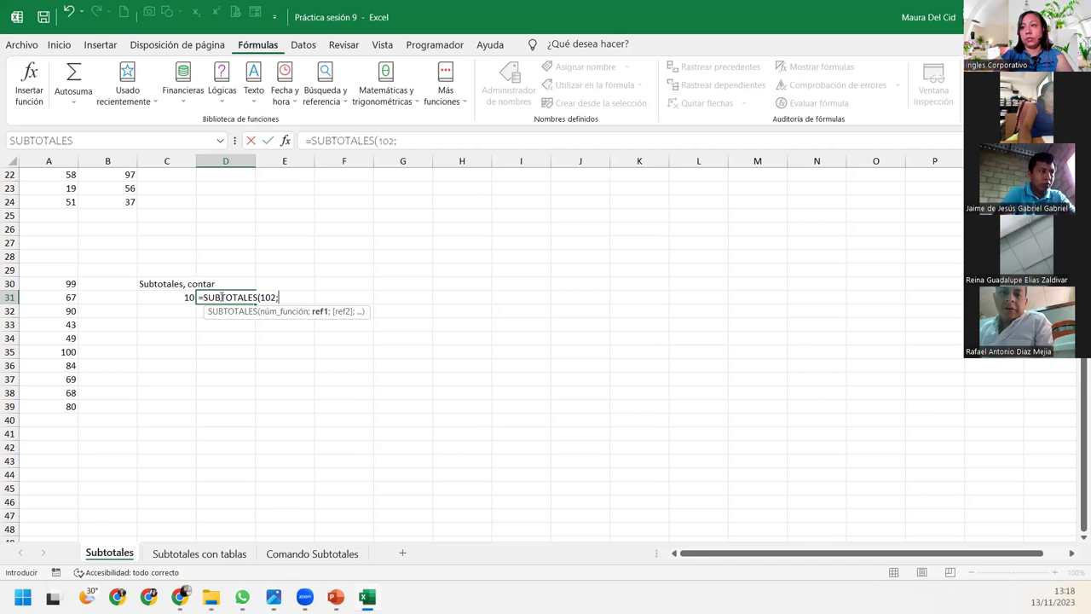
mouse_move(54, 283)
mouse_down()
mouse_move(57, 343)
mouse_move(25, 416)
mouse_up()
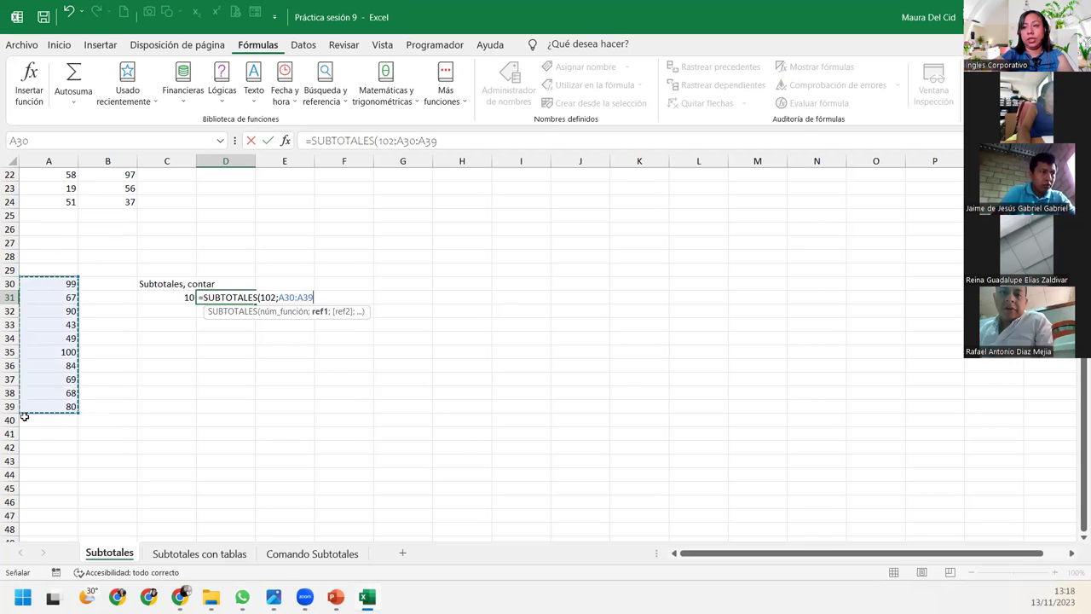
text())
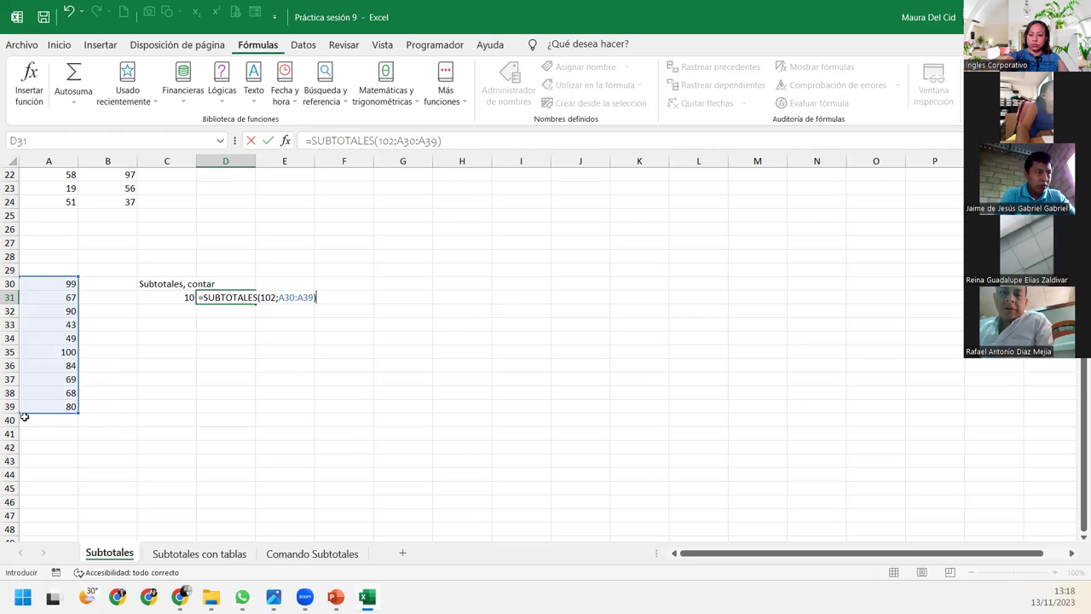
key(Return)
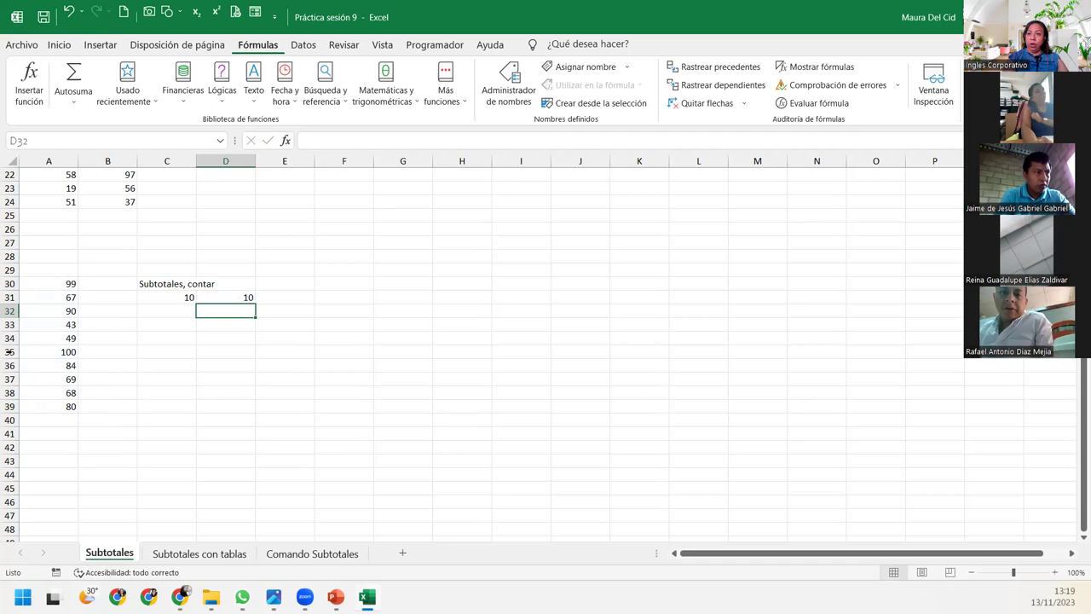
click(10, 351)
Hide row 35 and compare D31's count of 9 with C31's 10
right_click(9, 352)
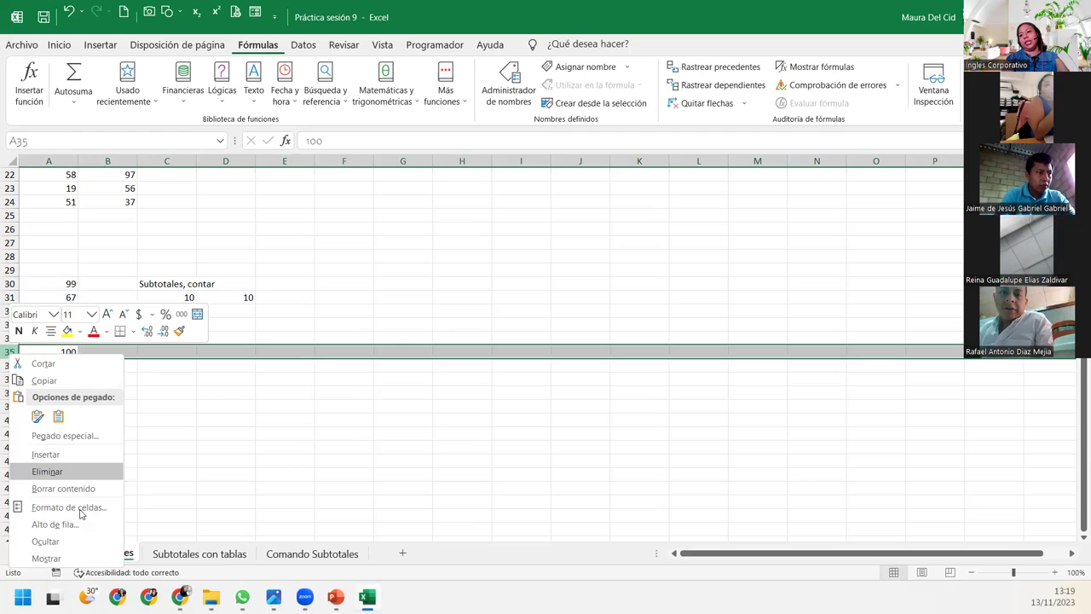
click(75, 544)
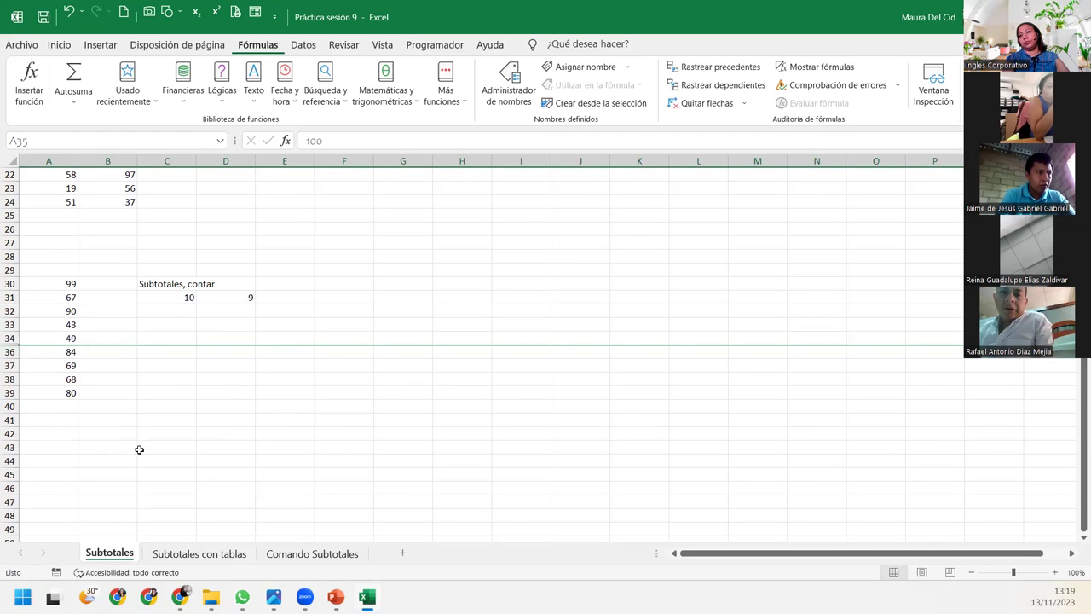
click(234, 296)
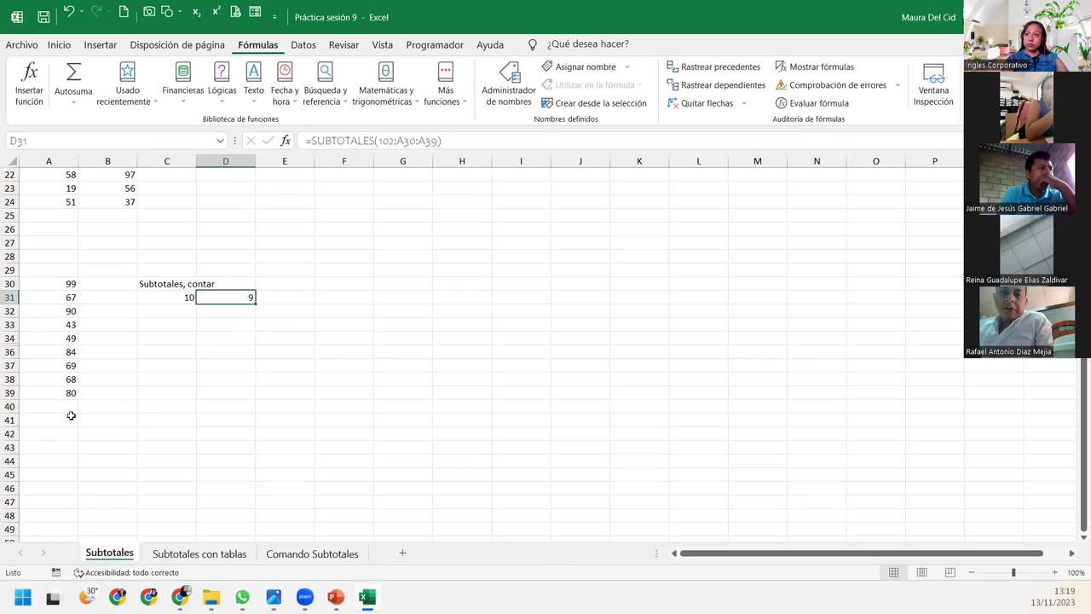
click(177, 296)
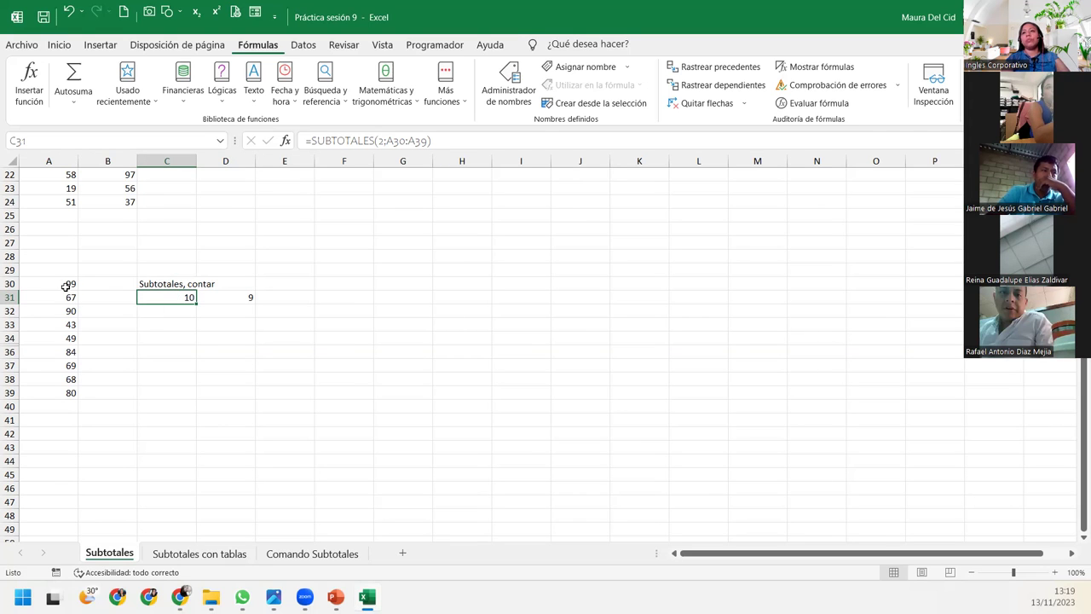
Copy A30:A39 and paste it transposed across A43:J43
drag(72, 289, 69, 396)
click(60, 44)
click(52, 85)
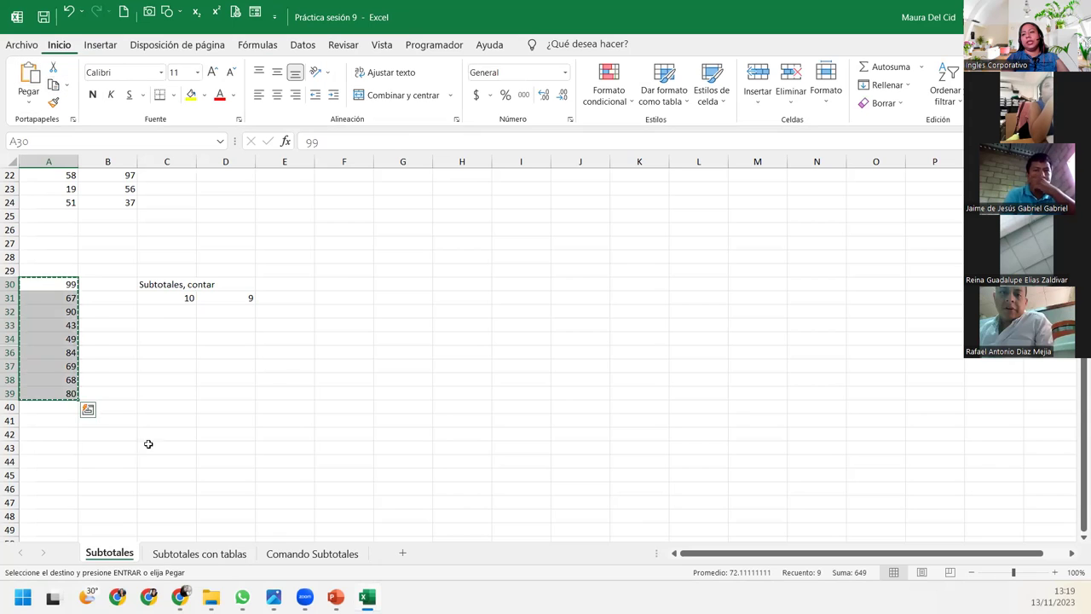
click(43, 448)
click(28, 101)
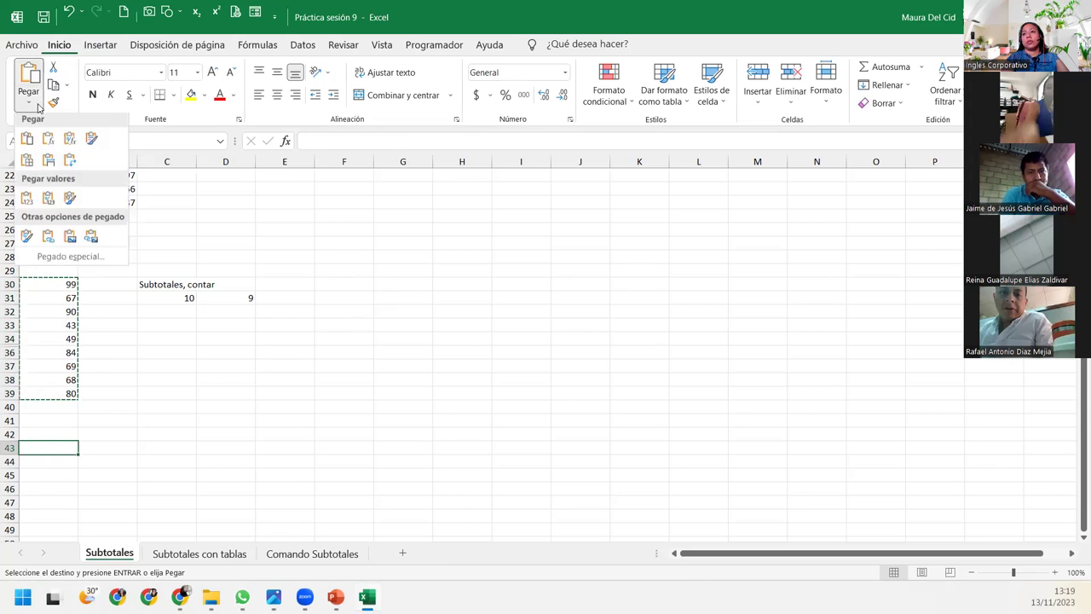
click(69, 163)
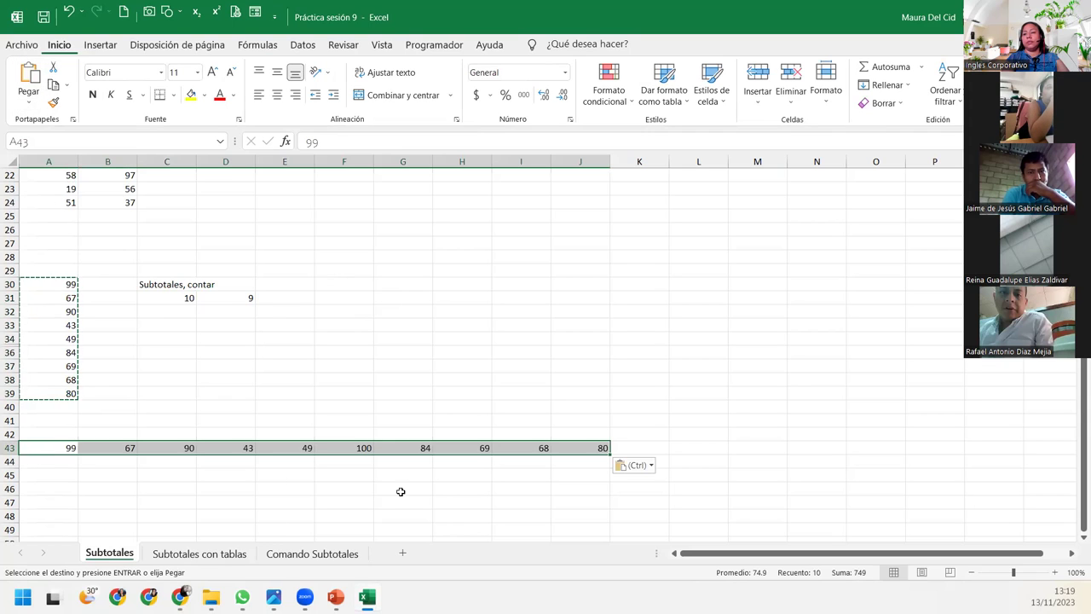
click(652, 447)
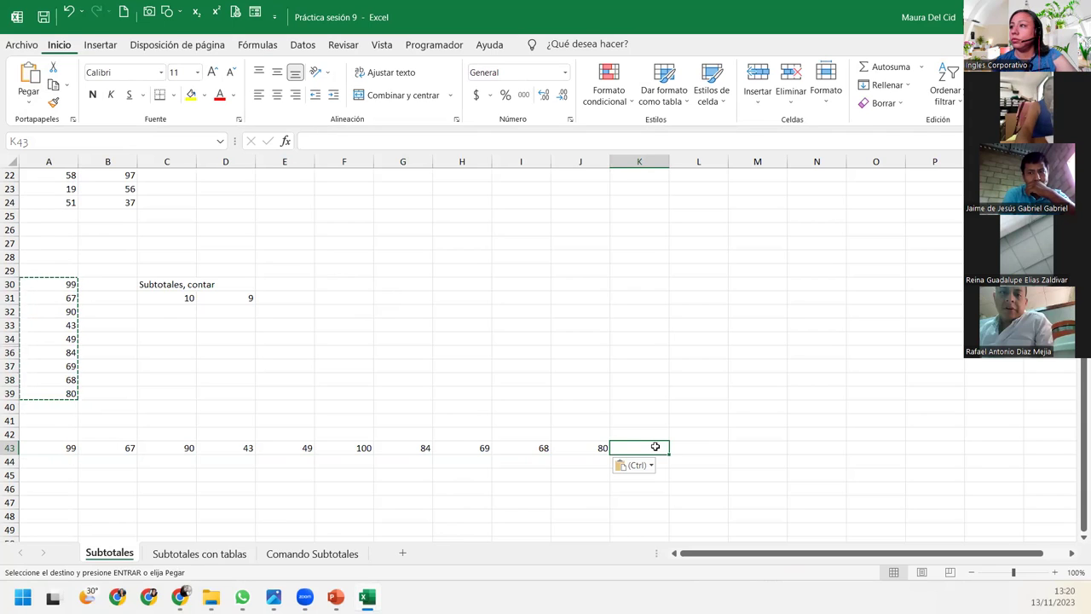
Enter =SUBTOTALES(1;A43:J43) in K43 to average row 43 to 74.9, then review it
text(=)
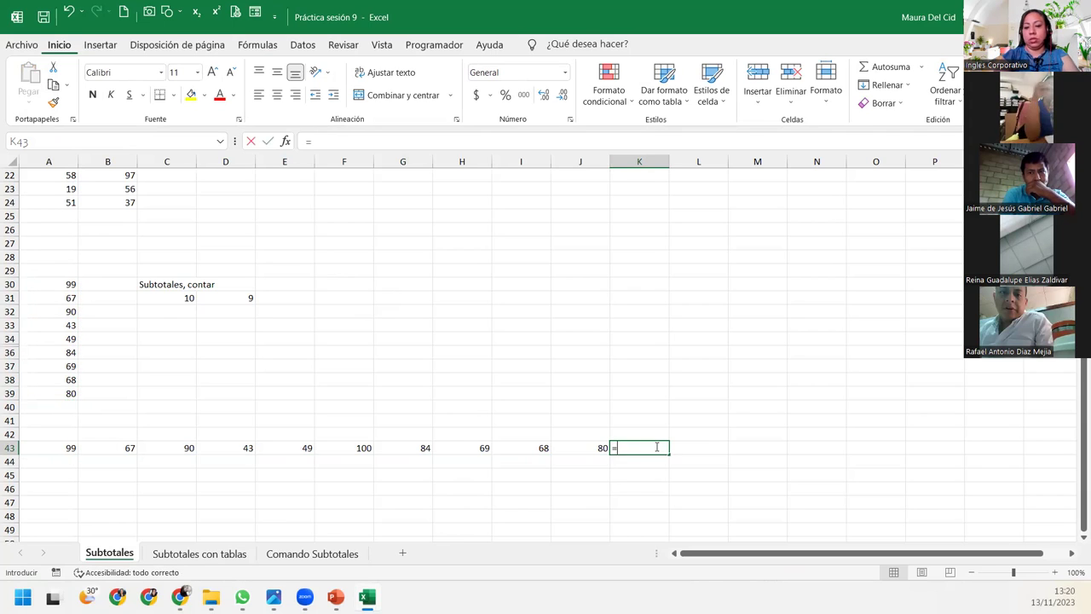
text(s9)
text(ubt)
key(Tab)
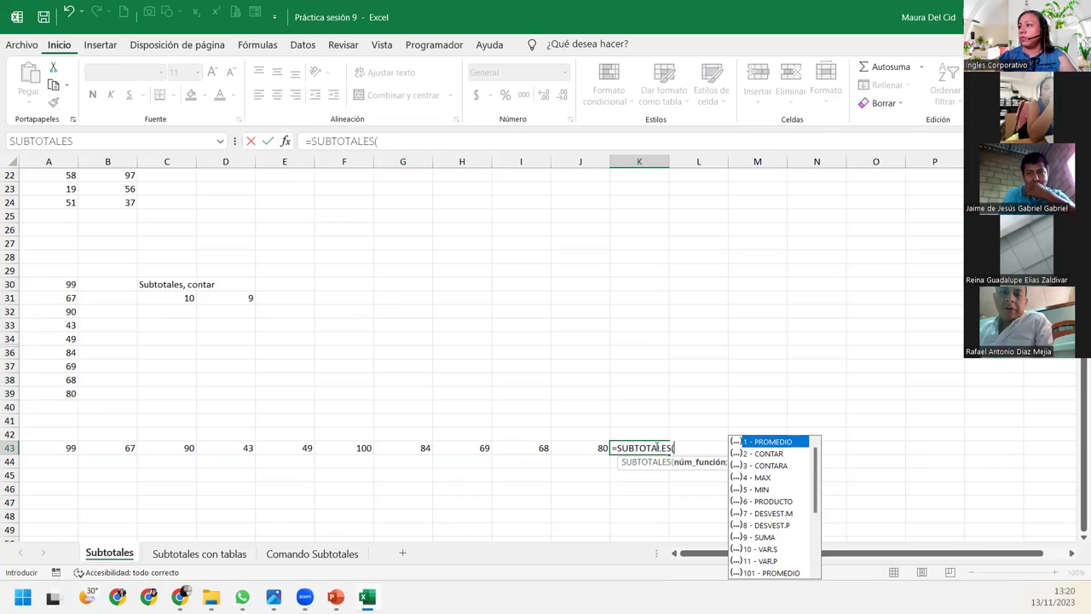
text(1;)
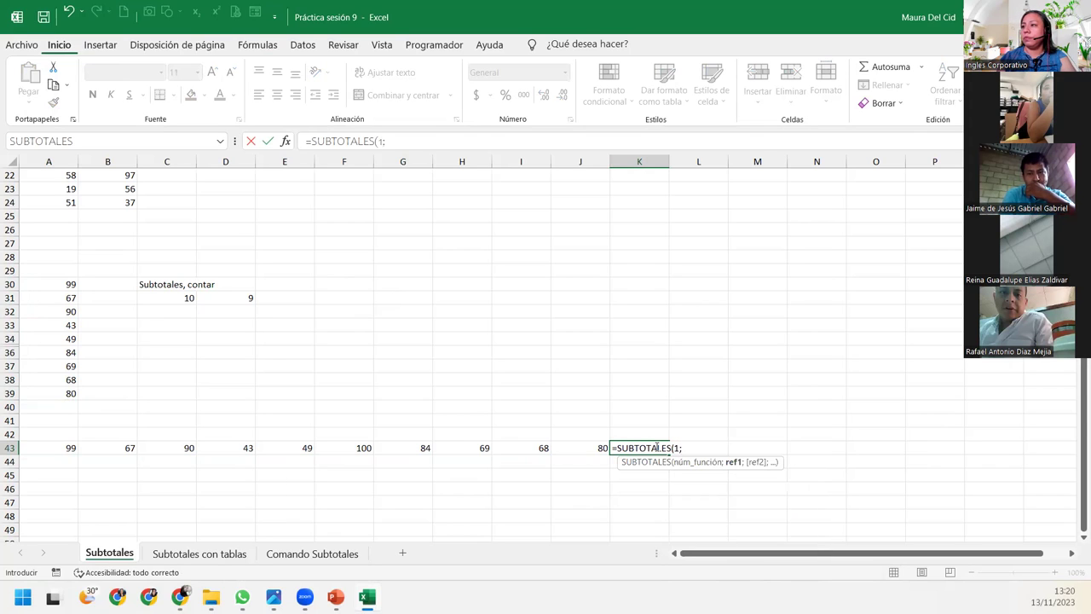
drag(71, 447, 562, 447)
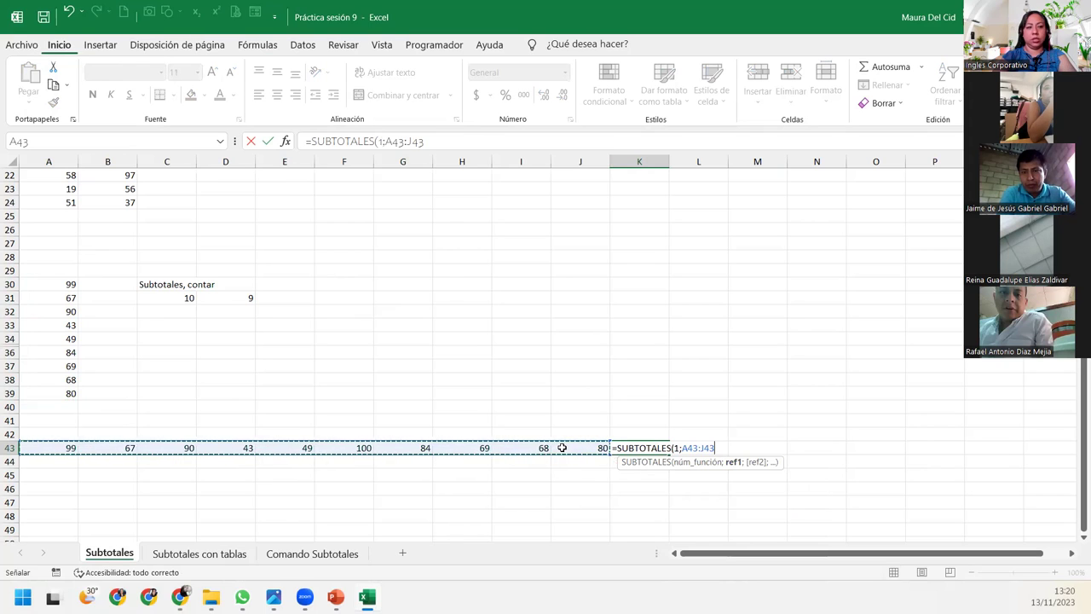
text())
key(Return)
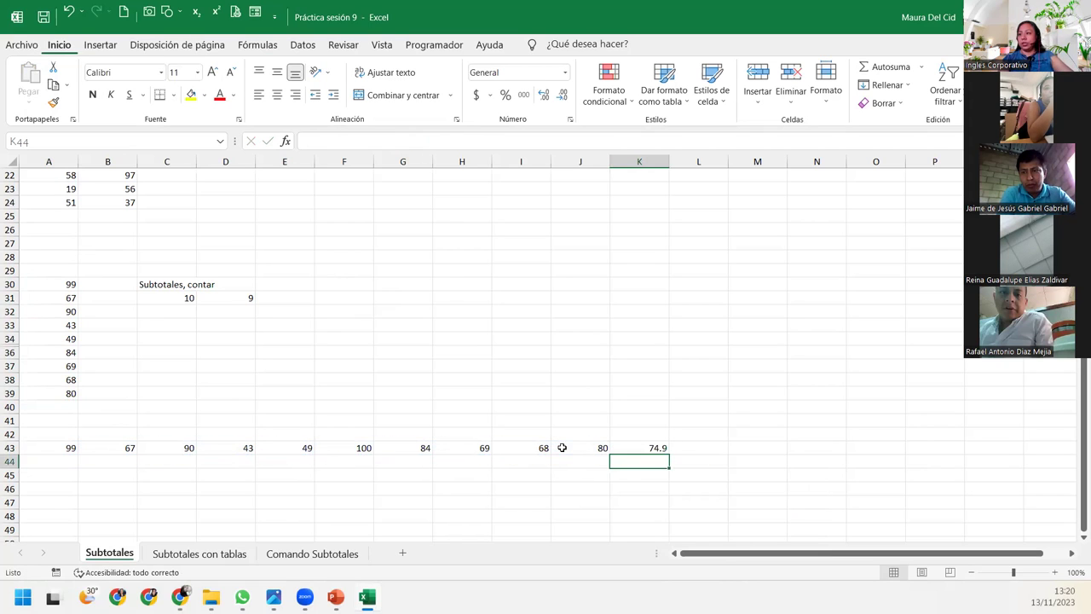
click(648, 445)
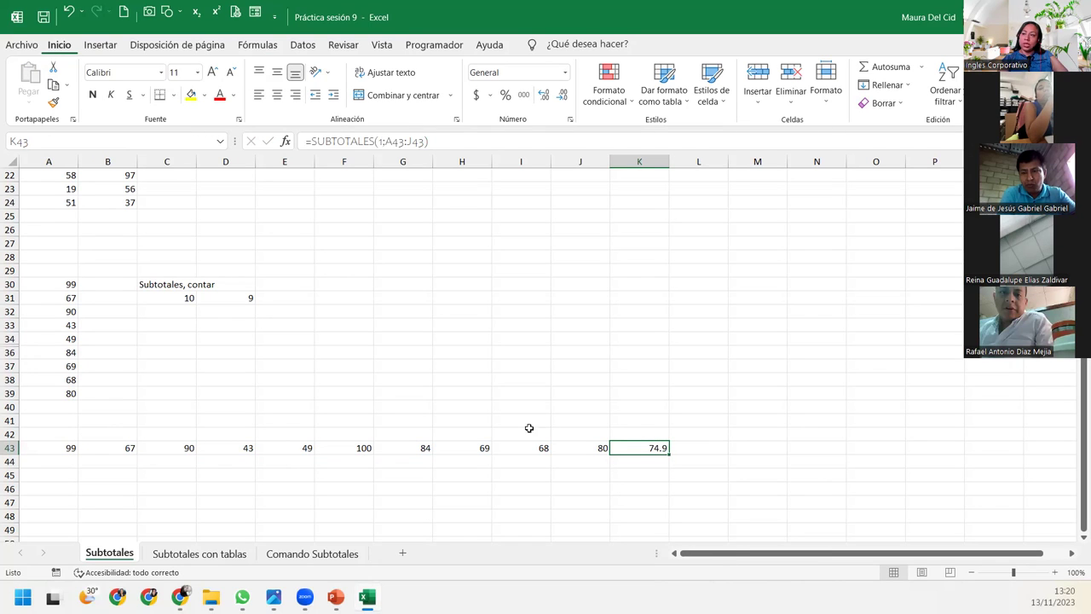
double_click(645, 448)
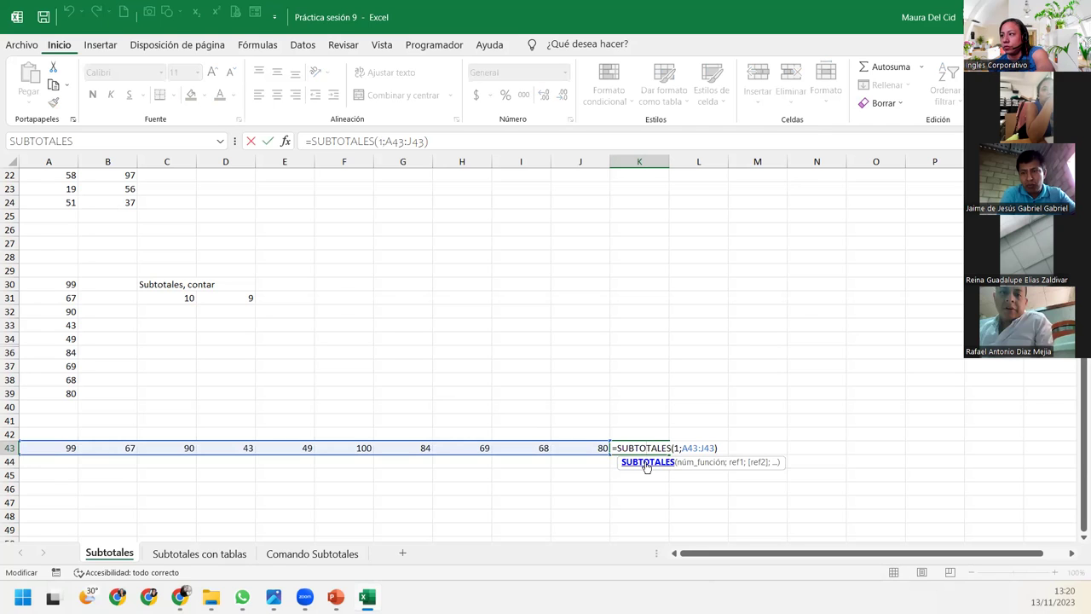
click(708, 448)
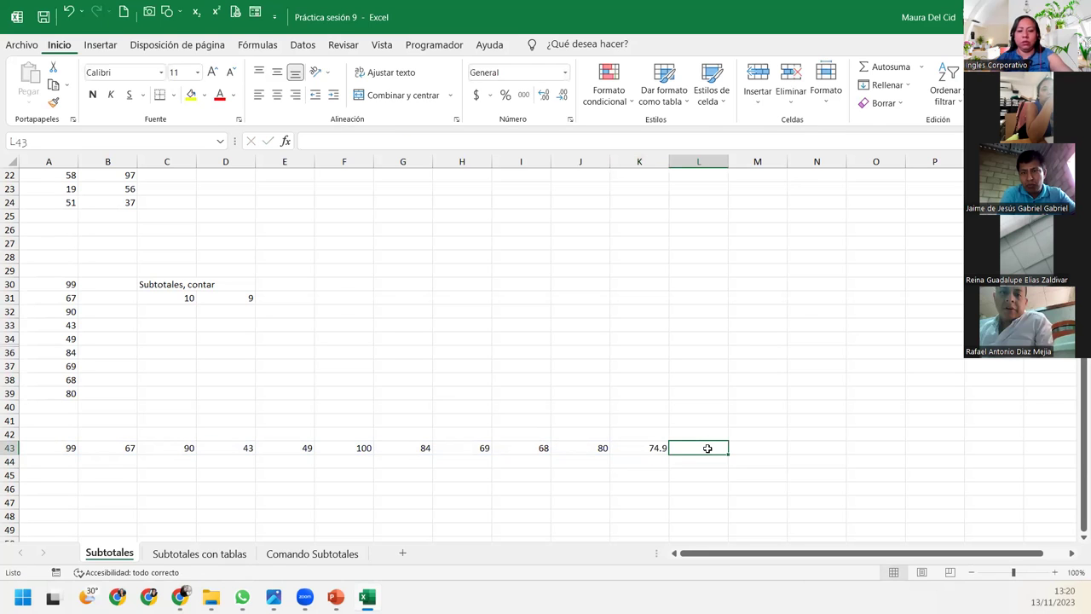
Enter =SUBTOTALES(109;A43:J43) in L43, summing row 43's values to 749
text(=subt)
key(Tab)
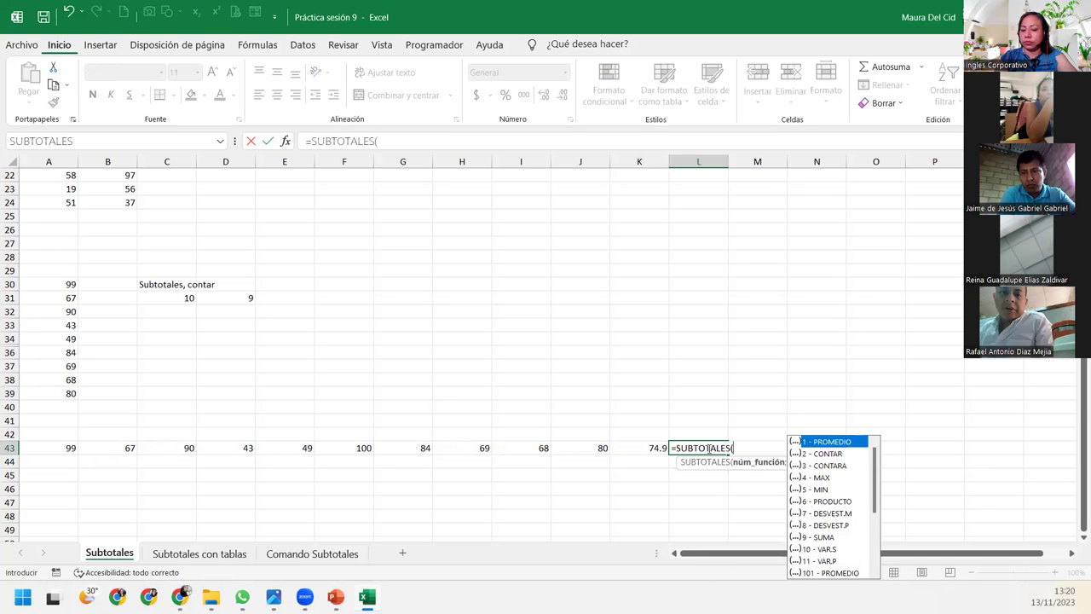
key(Down)
key(Down)
key(Down)
key(Down)
key(Down)
key(Down)
key(Down)
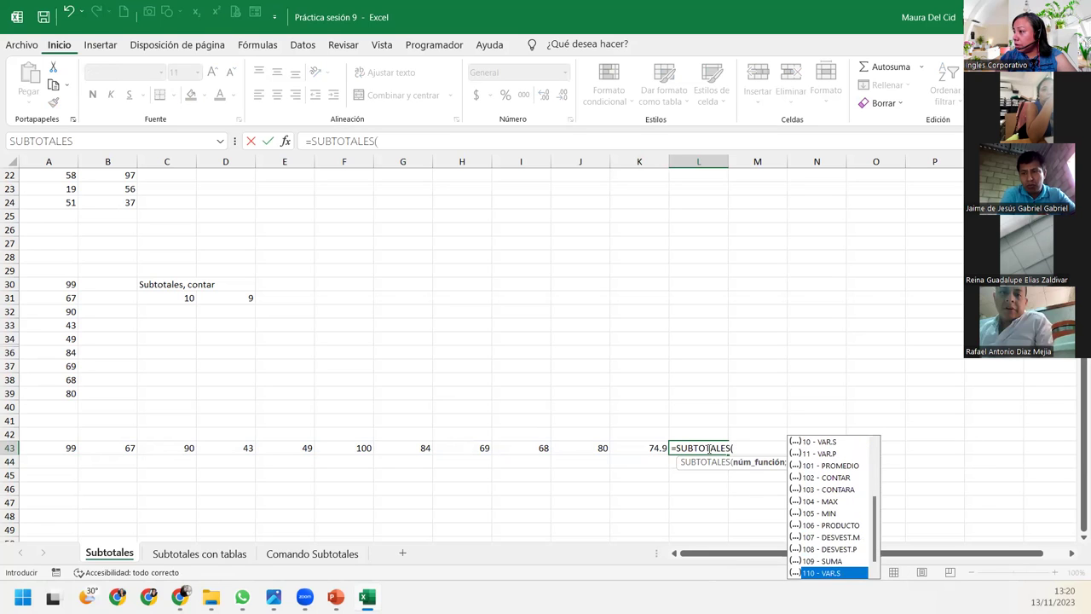
key(Up)
key(Tab)
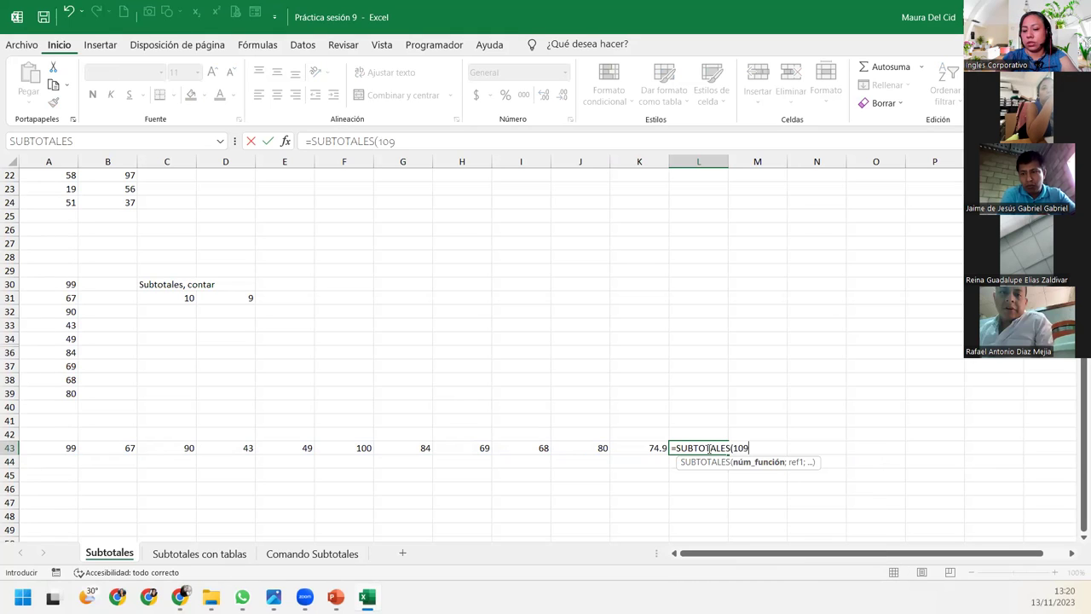
text(;)
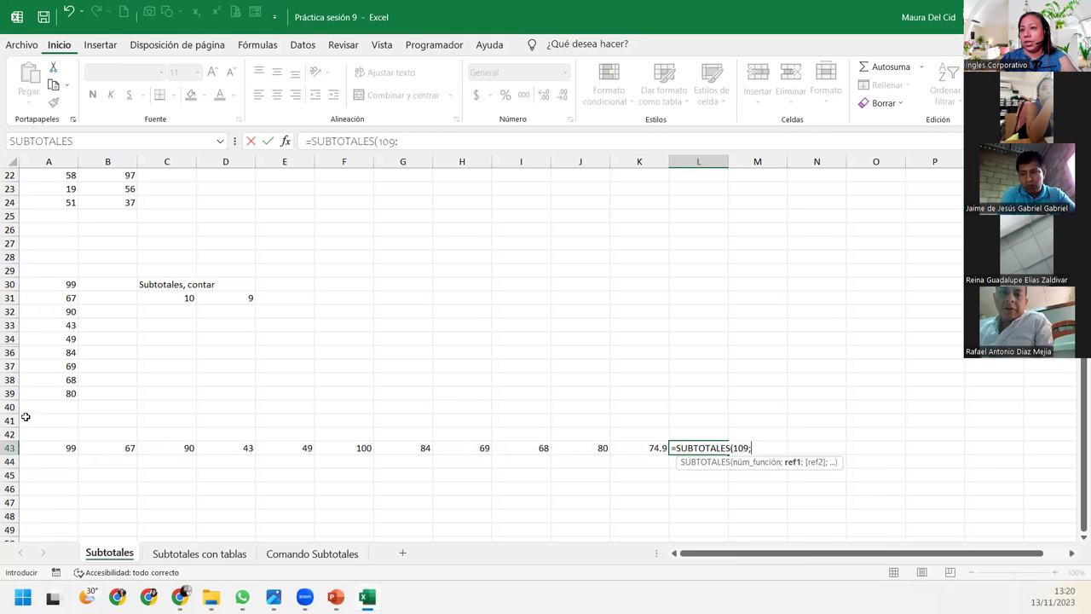
drag(56, 450, 578, 446)
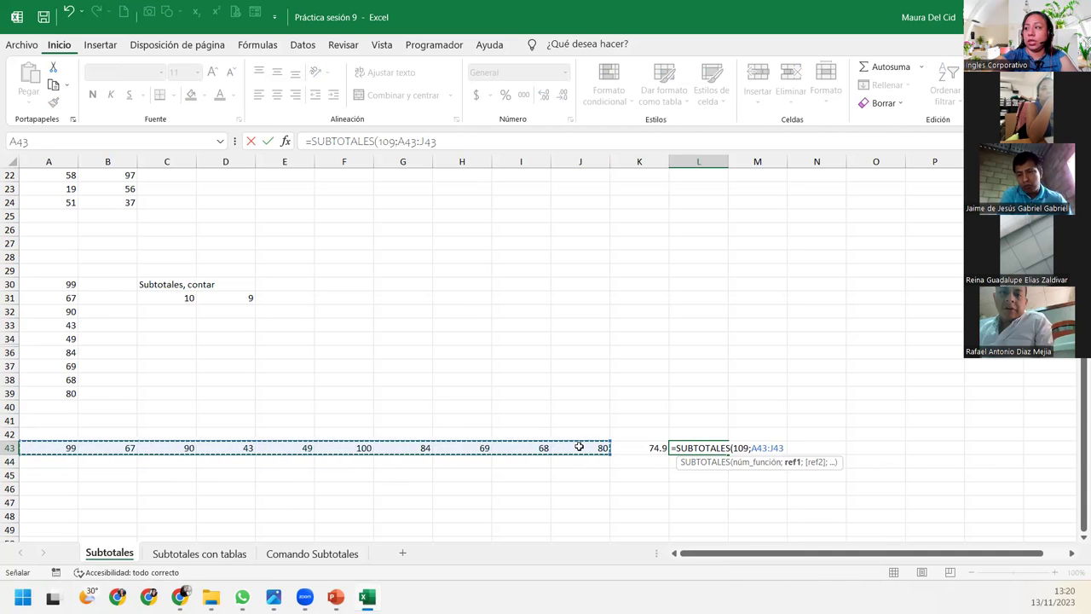
key(Return)
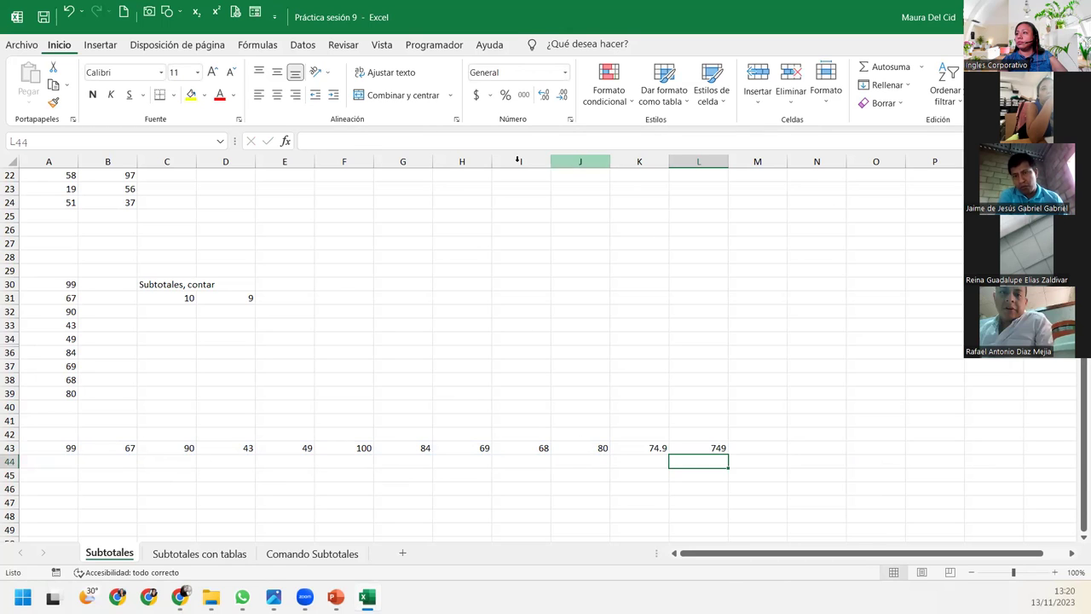
Hide column H and confirm L43's SUBTOTALES 109 formula still totals 749
right_click(477, 162)
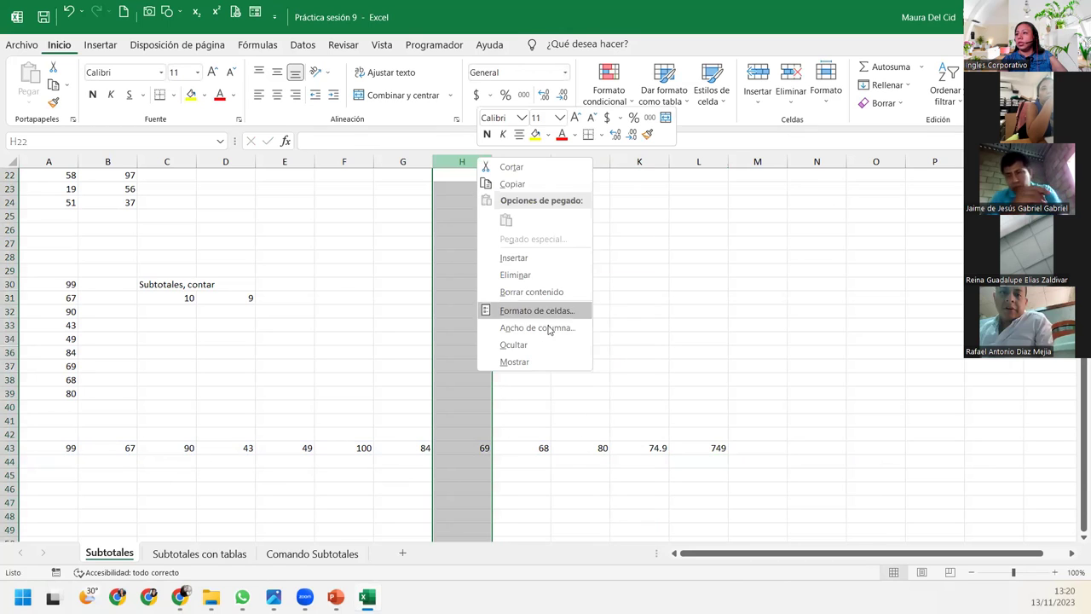
click(536, 344)
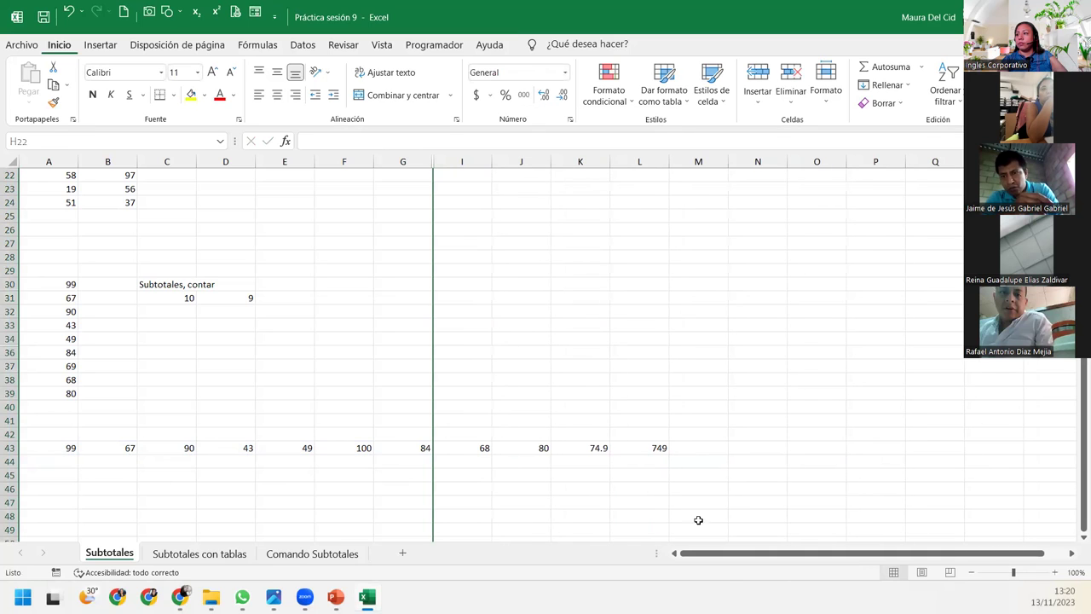
click(657, 449)
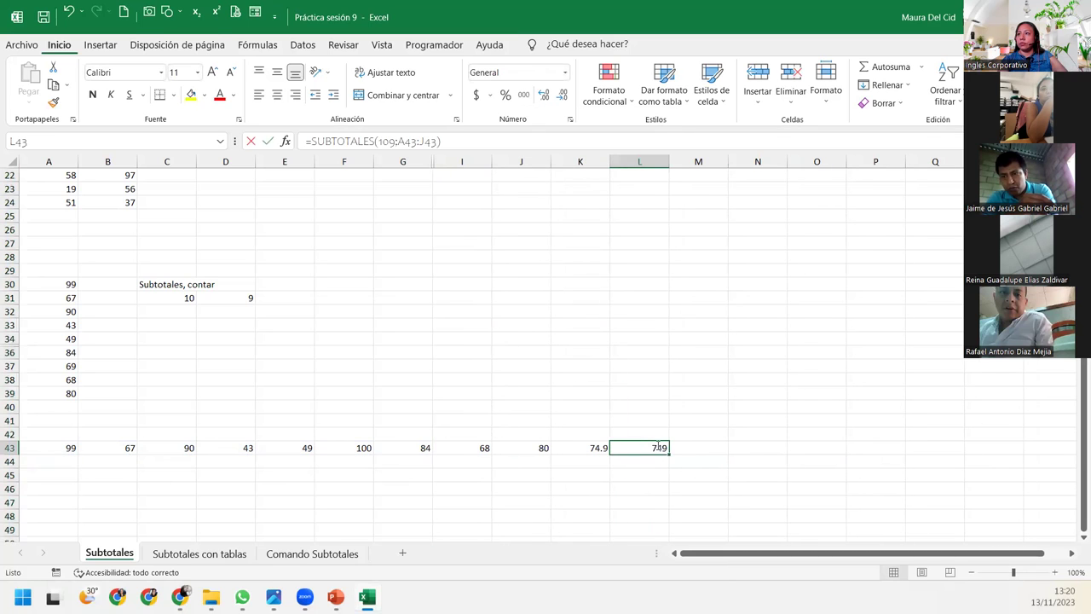
double_click(659, 447)
click(726, 447)
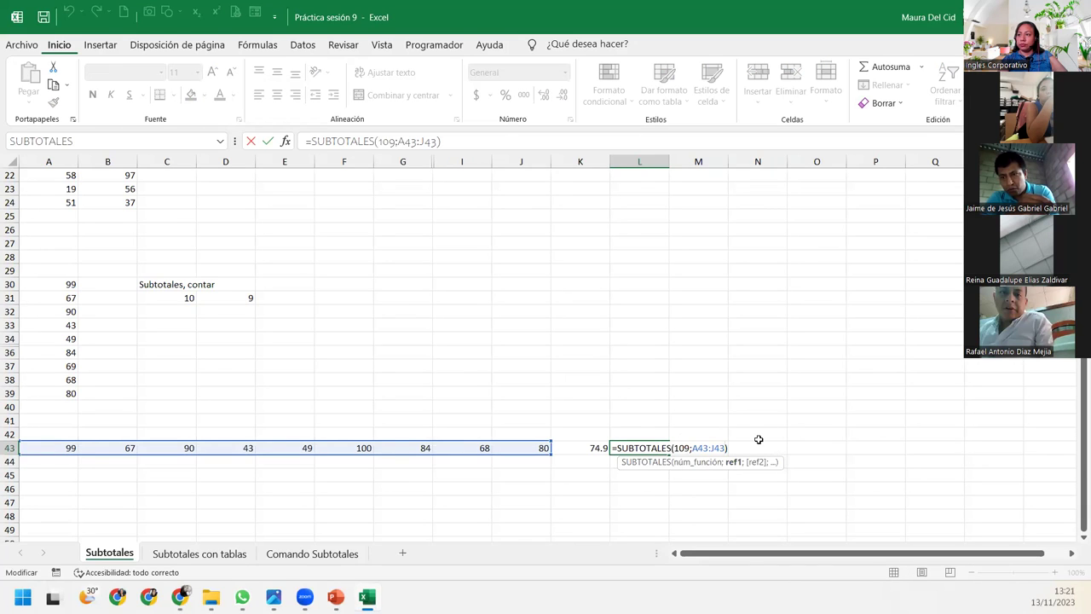
key(Return)
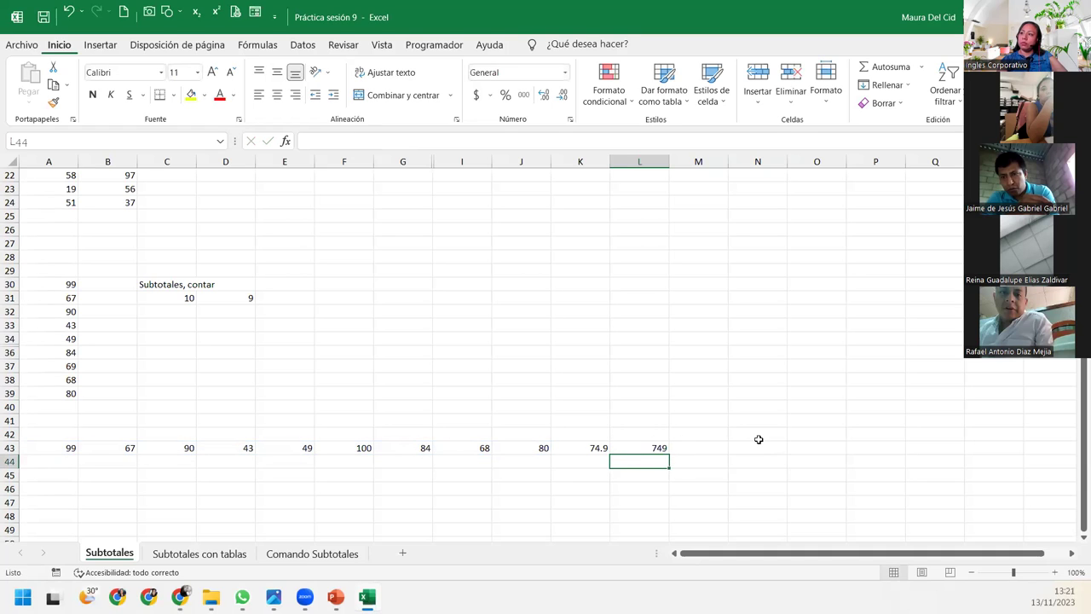
click(594, 454)
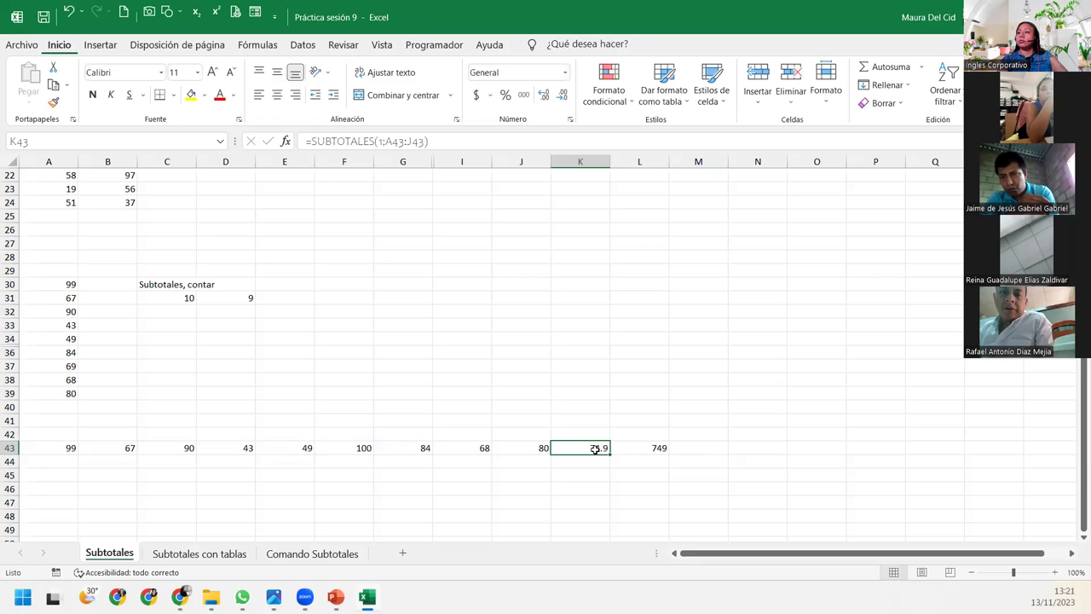
Change K43's function number from 1 to 9 - SUMA so it shows 749
double_click(594, 449)
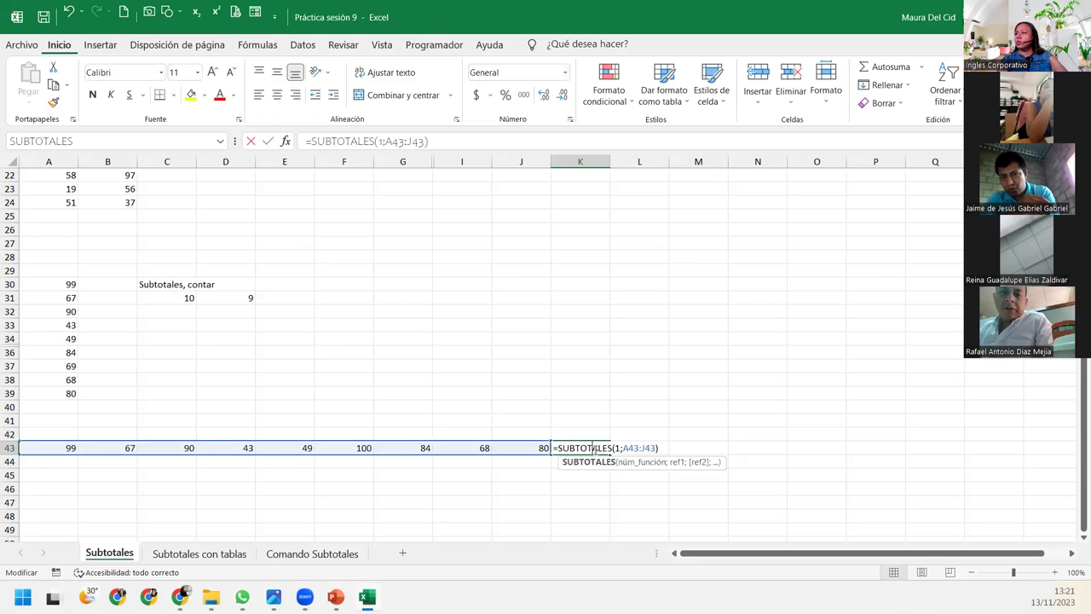
key(Left)
key(BackSpace)
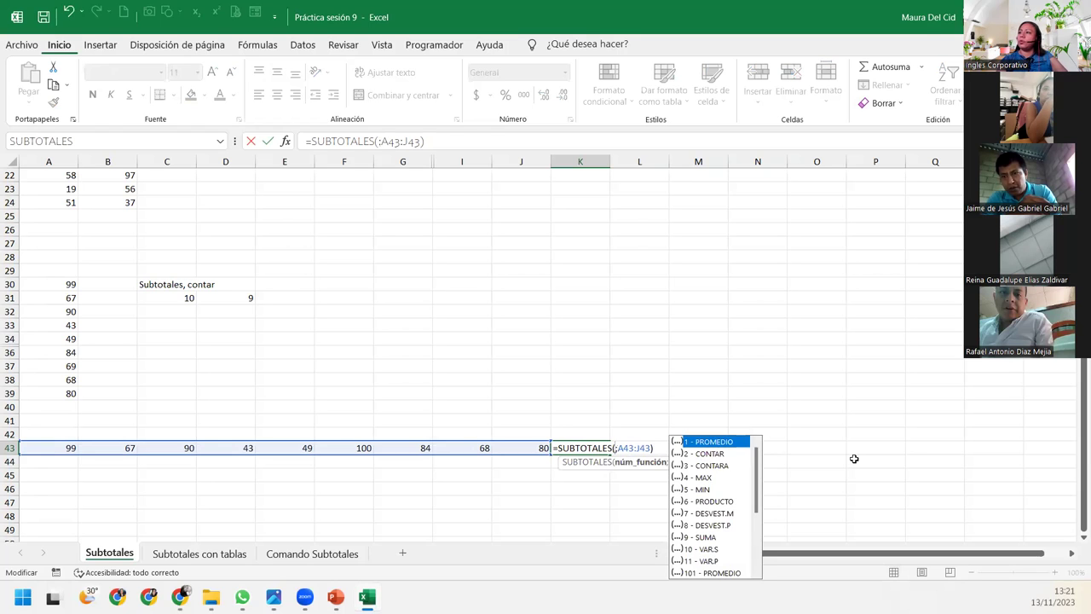
click(705, 539)
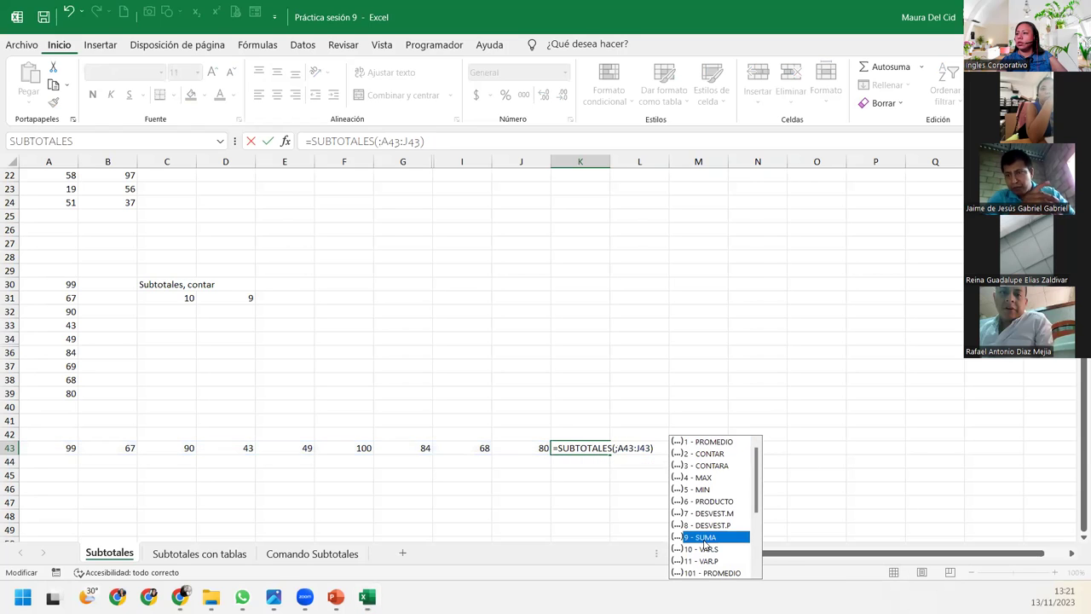
double_click(705, 539)
key(Return)
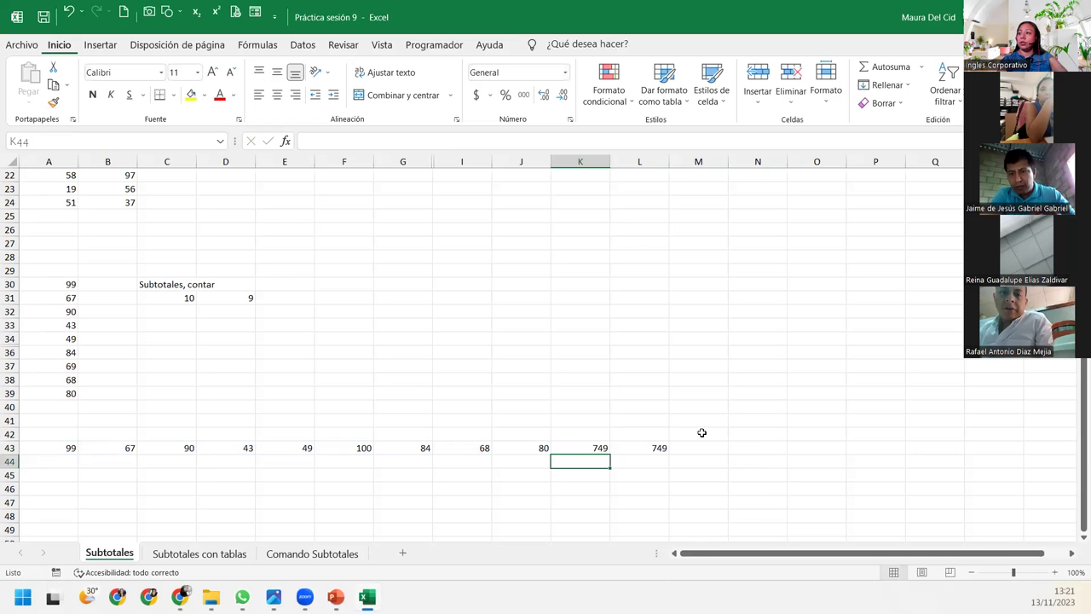
click(640, 447)
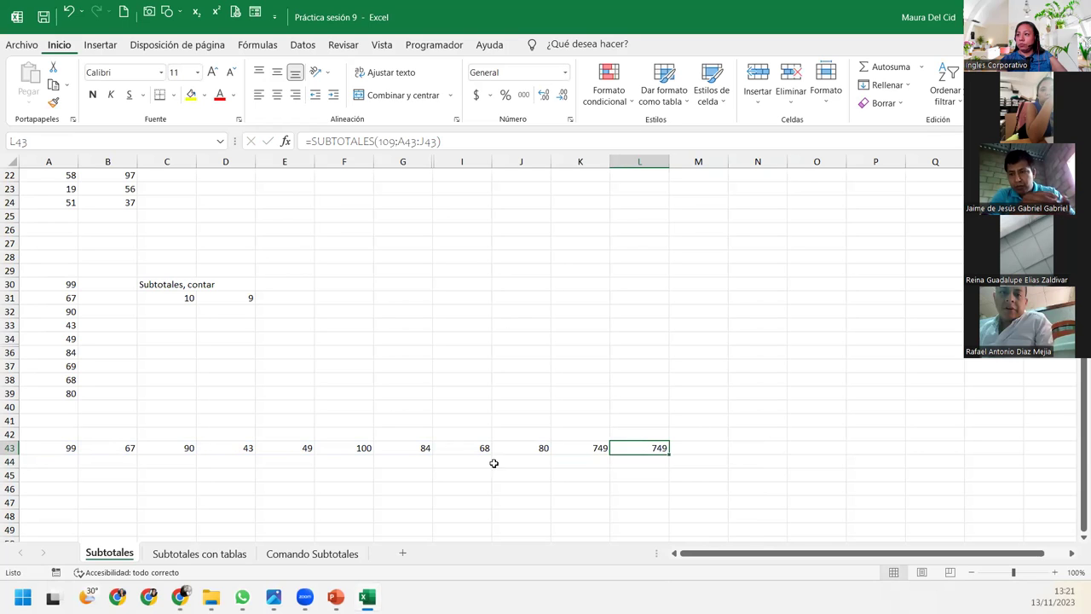
Hide column I and check the cells around the hidden columns
right_click(474, 163)
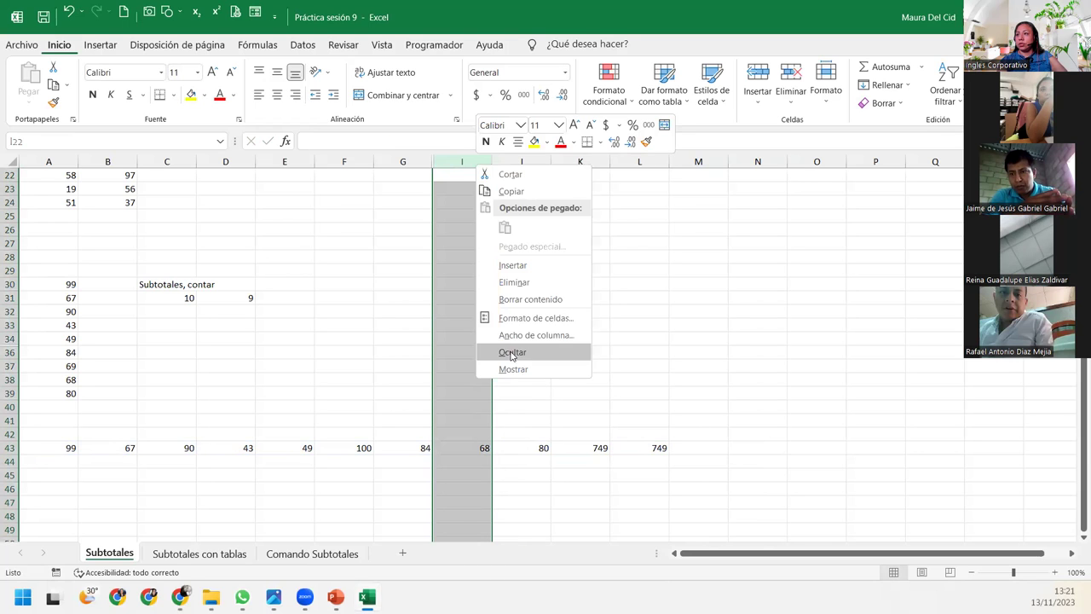
click(512, 352)
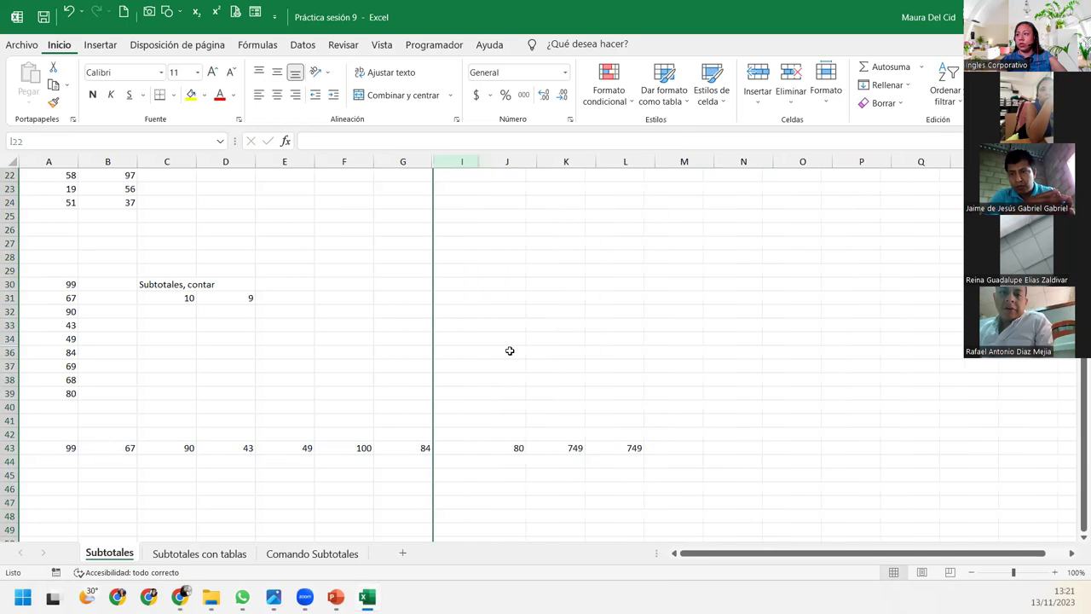
click(452, 448)
click(385, 451)
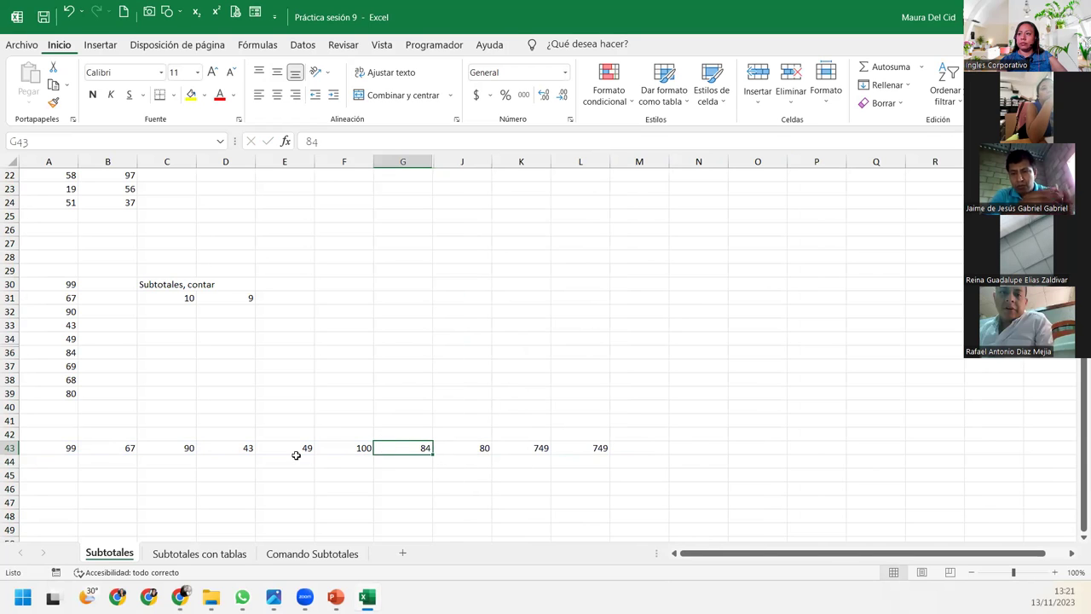
click(297, 460)
click(598, 447)
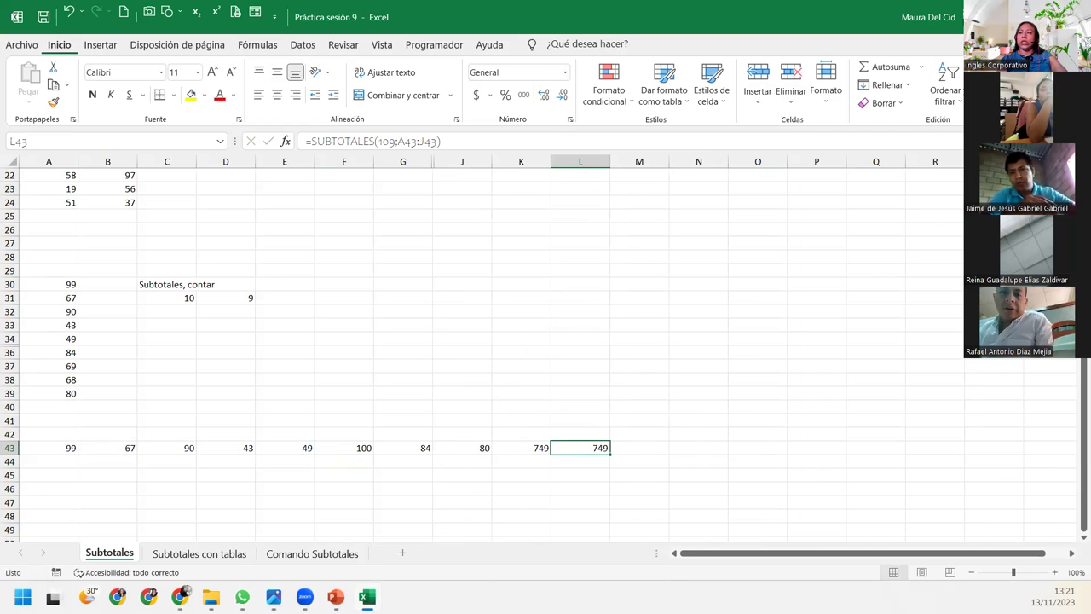
click(107, 161)
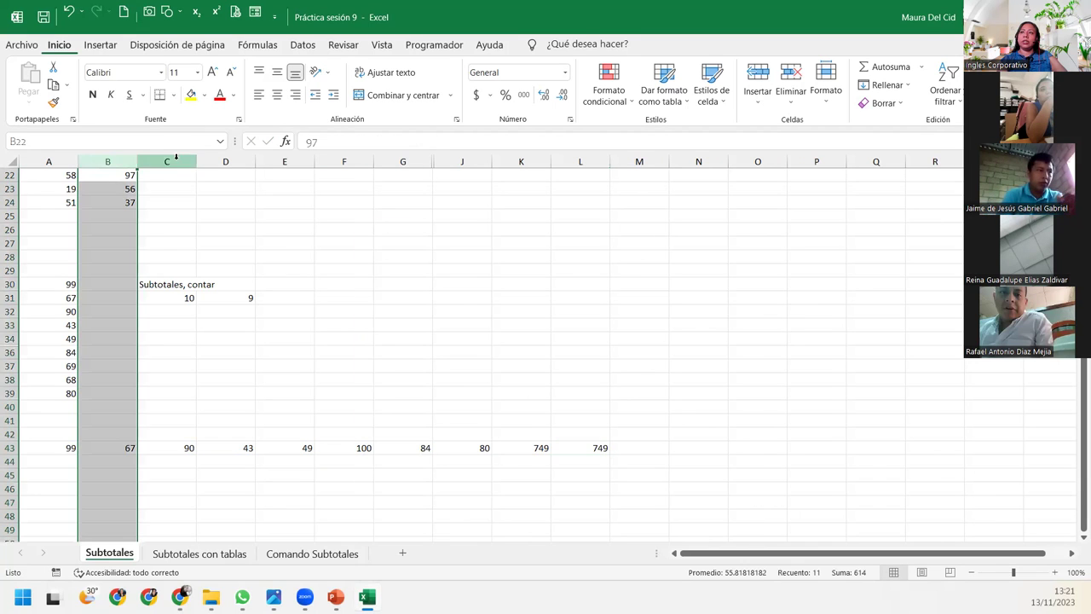
click(166, 161)
drag(206, 162, 461, 161)
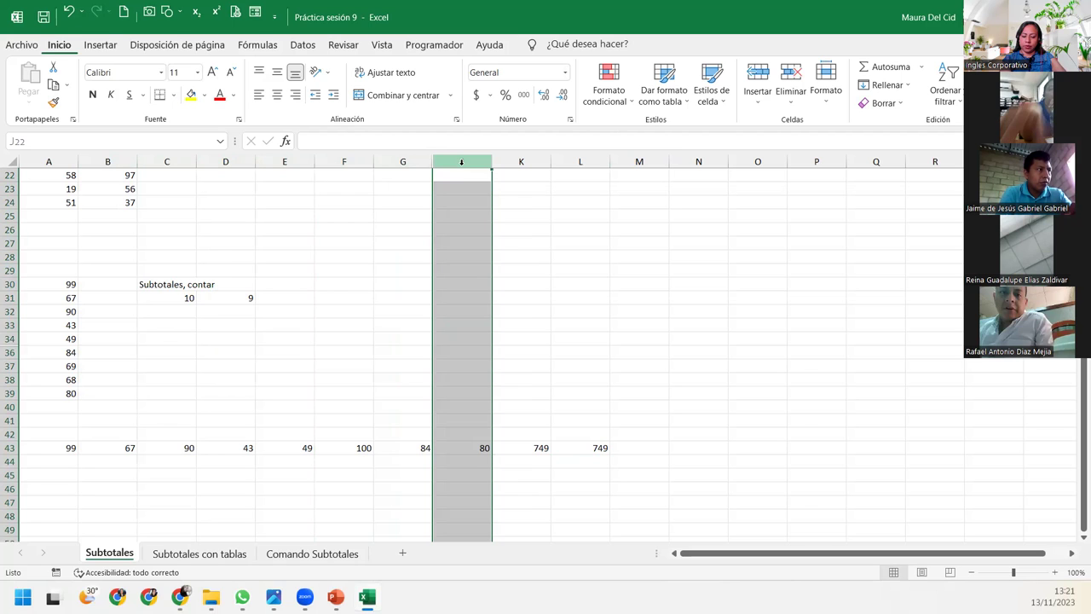
click(626, 492)
scroll(222, 399, up, 7)
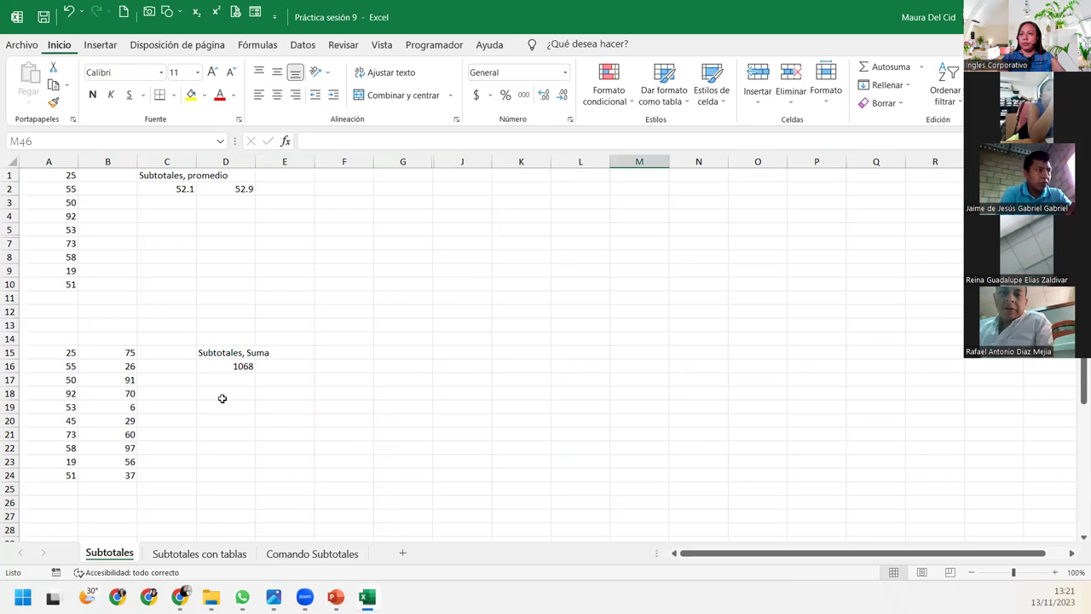
scroll(221, 398, down, 9)
scroll(222, 398, up, 9)
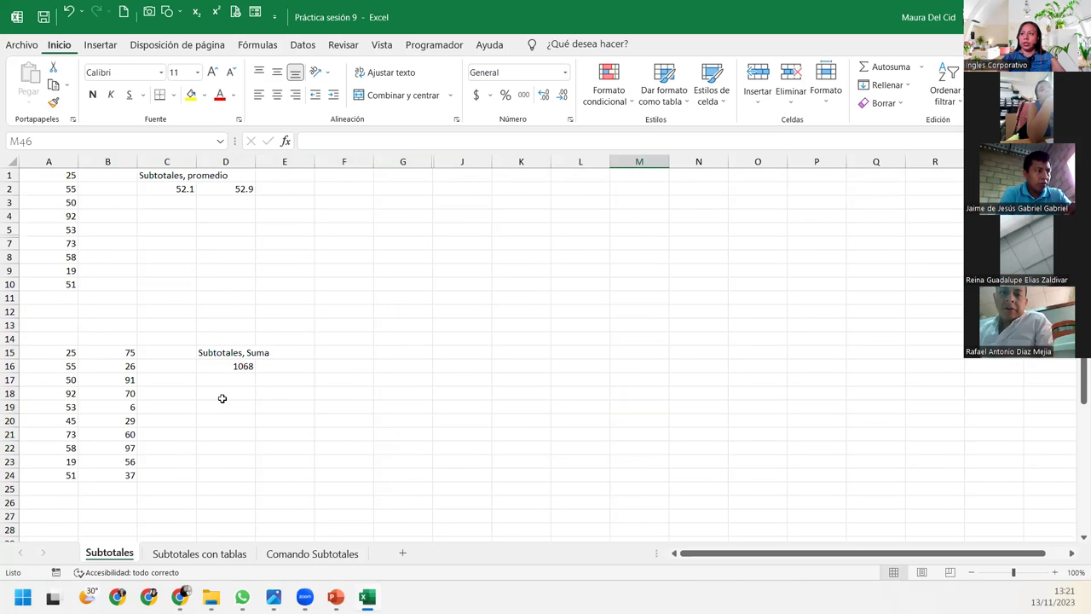
Switch to the Subtotales con tablas sheet and inspect a few Ventas amounts
click(209, 553)
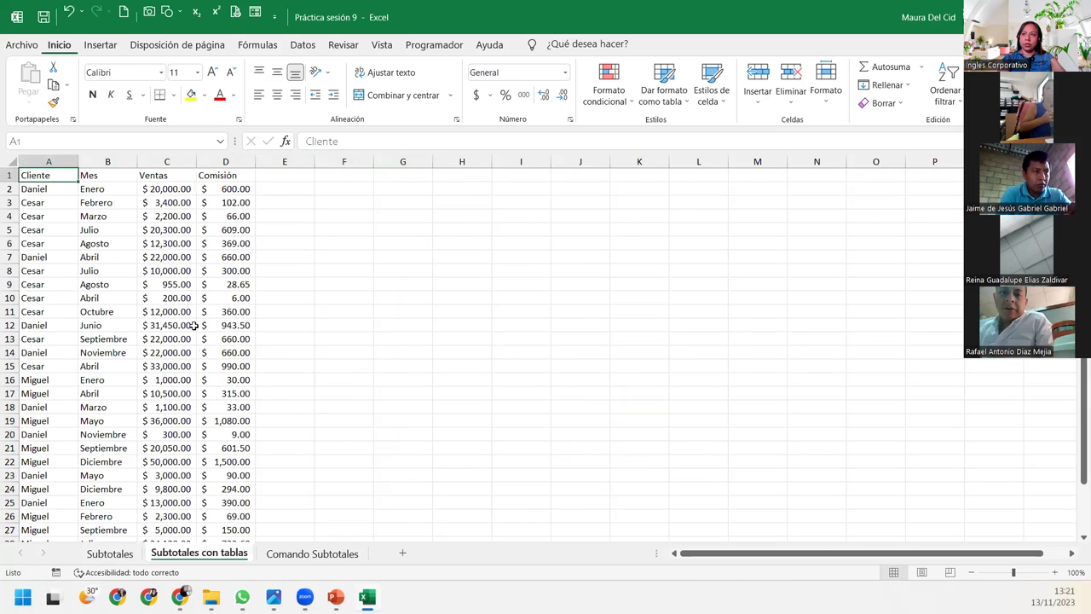
click(167, 325)
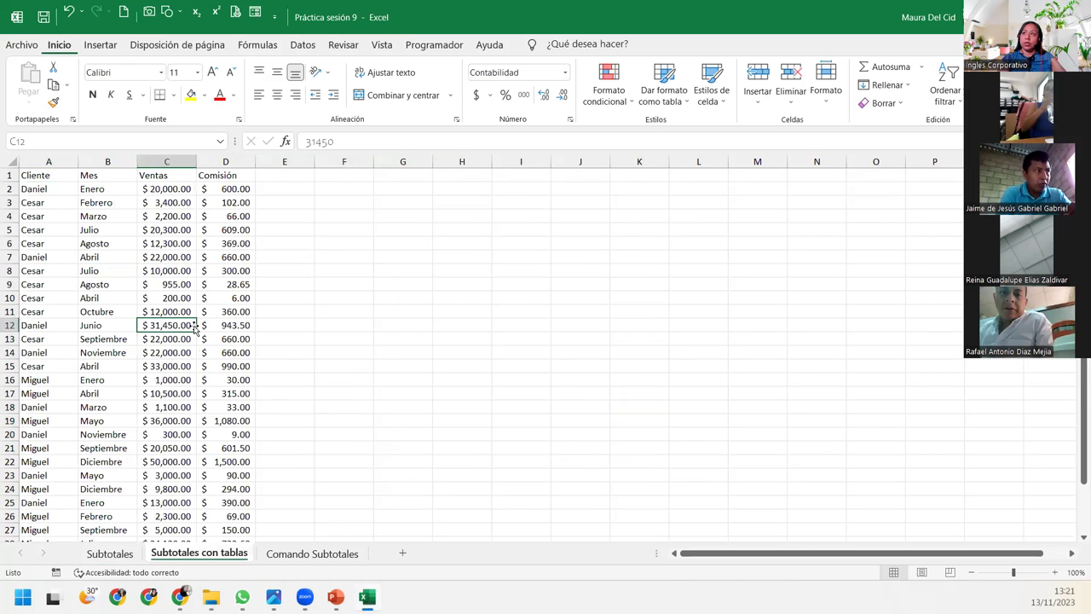
click(41, 174)
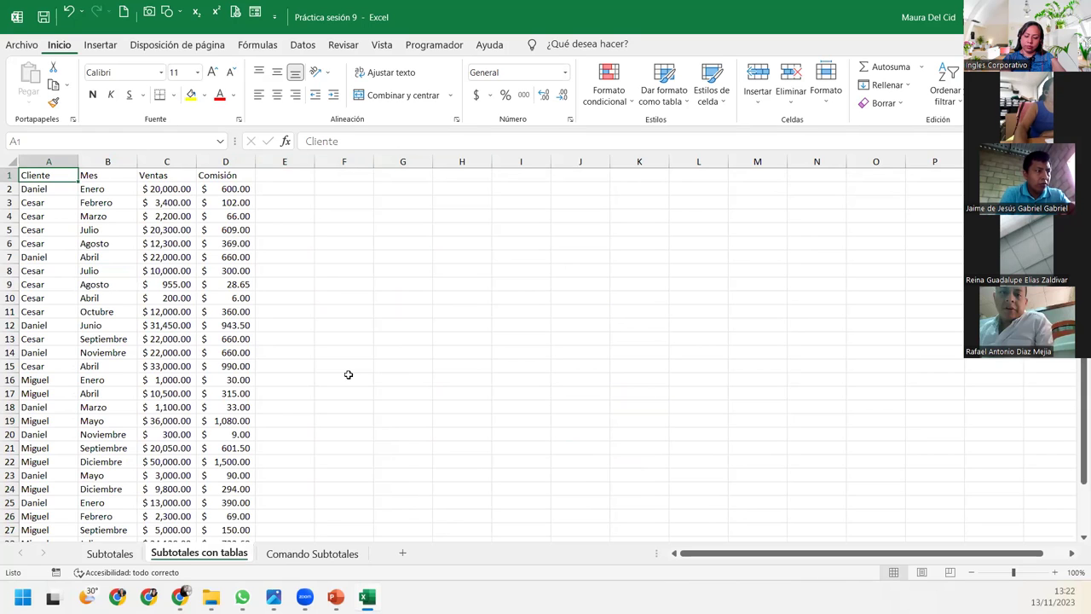
click(172, 230)
Look over the 30 sales rows and select the header row Cliente to Comisión
scroll(172, 230, down, 8)
scroll(172, 230, down, 7)
scroll(172, 231, up, 15)
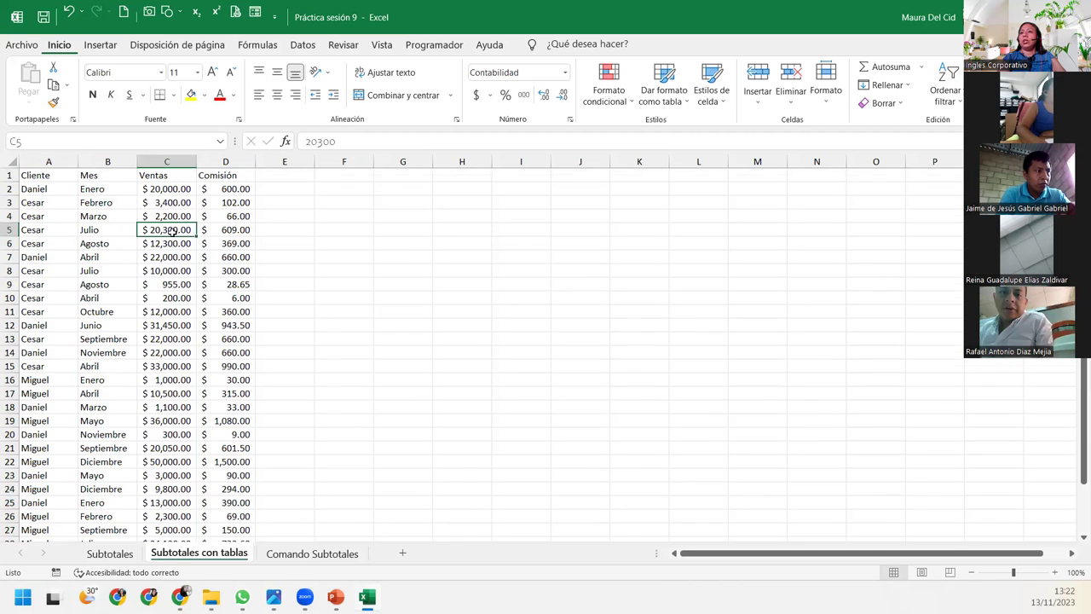
scroll(172, 230, down, 1)
scroll(172, 230, down, 4)
scroll(172, 230, up, 1)
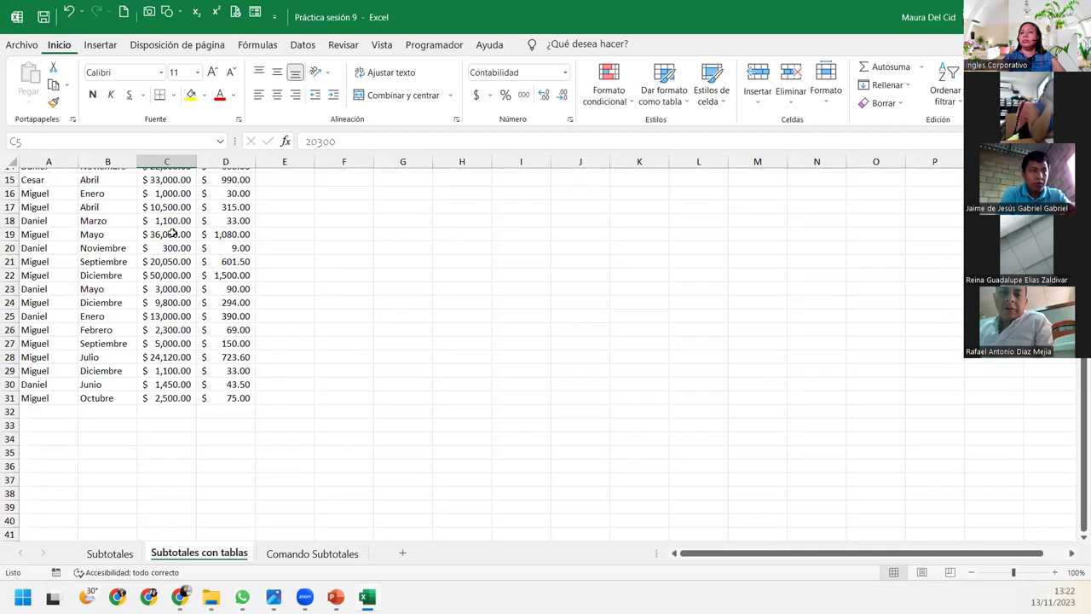
scroll(172, 230, up, 4)
scroll(172, 230, down, 7)
scroll(172, 230, up, 2)
scroll(172, 230, up, 5)
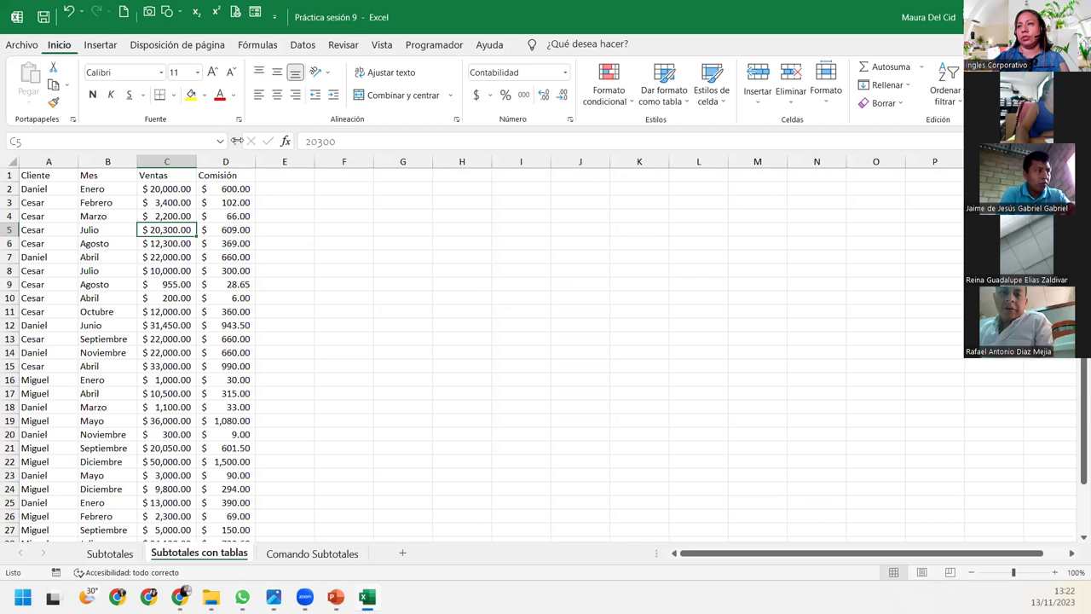
mouse_move(39, 175)
mouse_down()
mouse_move(220, 191)
mouse_move(224, 176)
mouse_up()
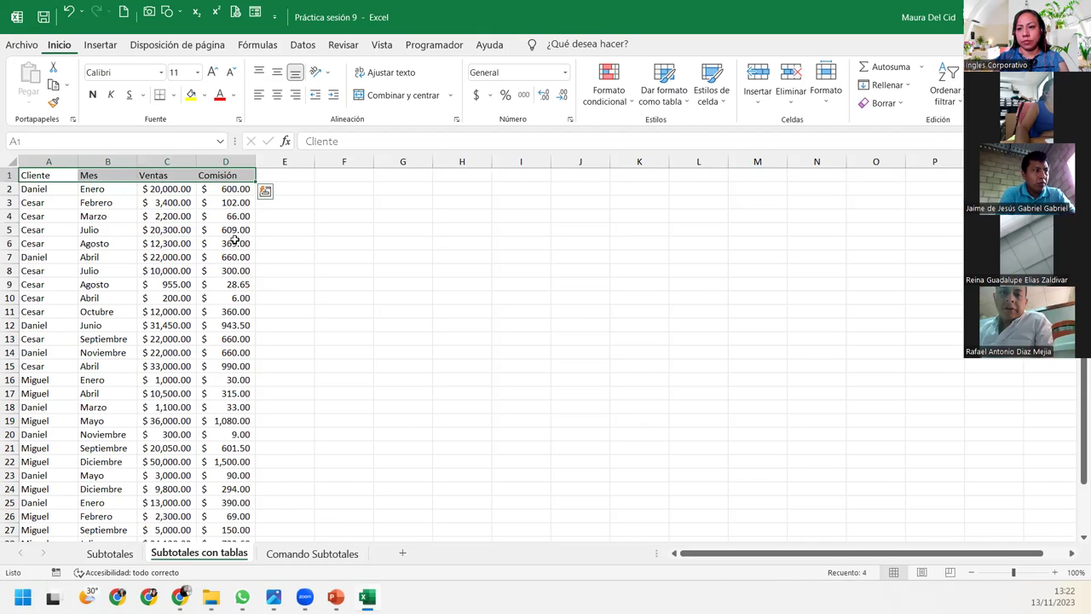
click(162, 189)
scroll(195, 307, down, 5)
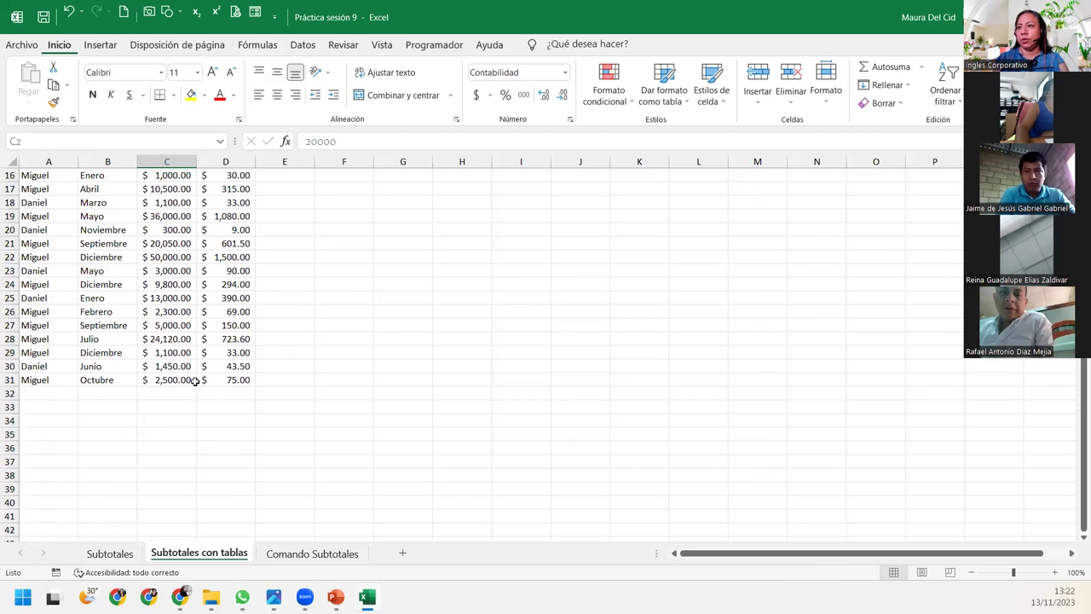
Enter =SUBTOTALES(9;C2:C31) in C32 to total the Ventas column to 393025
click(165, 392)
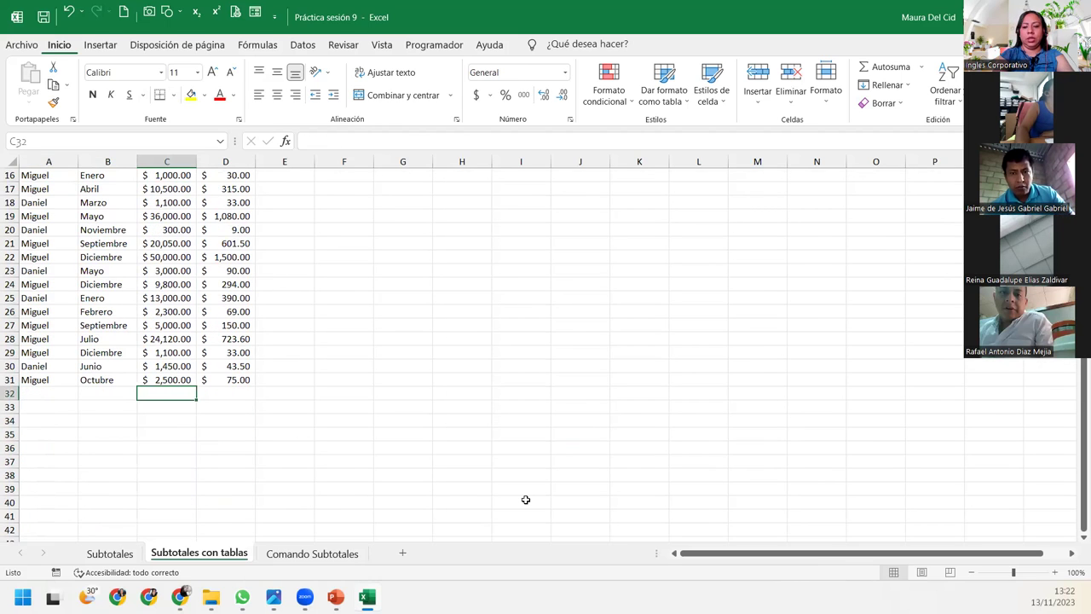
text(=subto)
key(Tab)
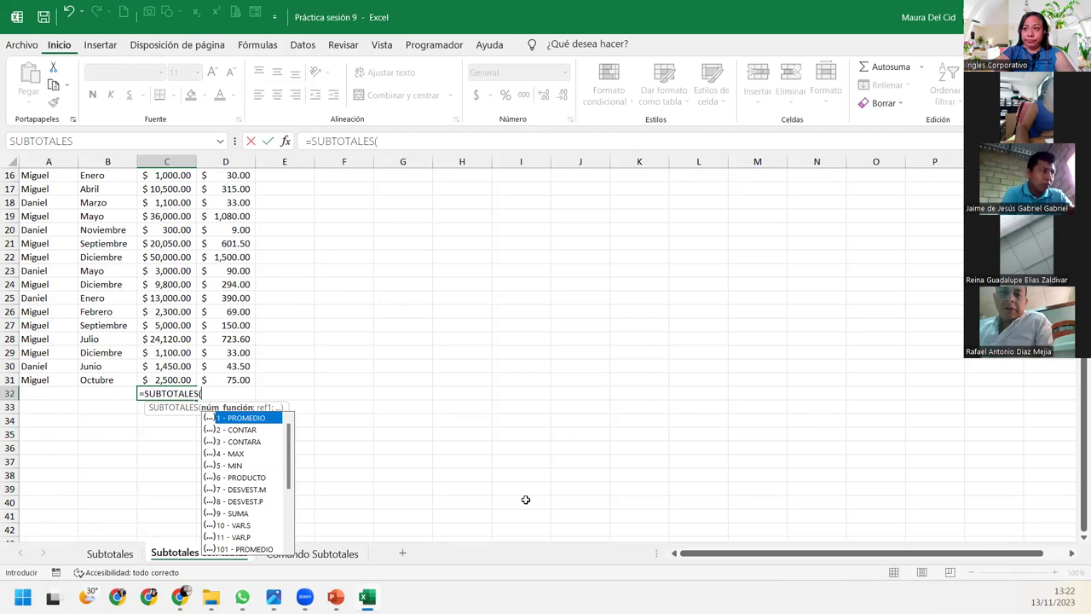
scroll(525, 499, down, 6)
scroll(525, 490, up, 4)
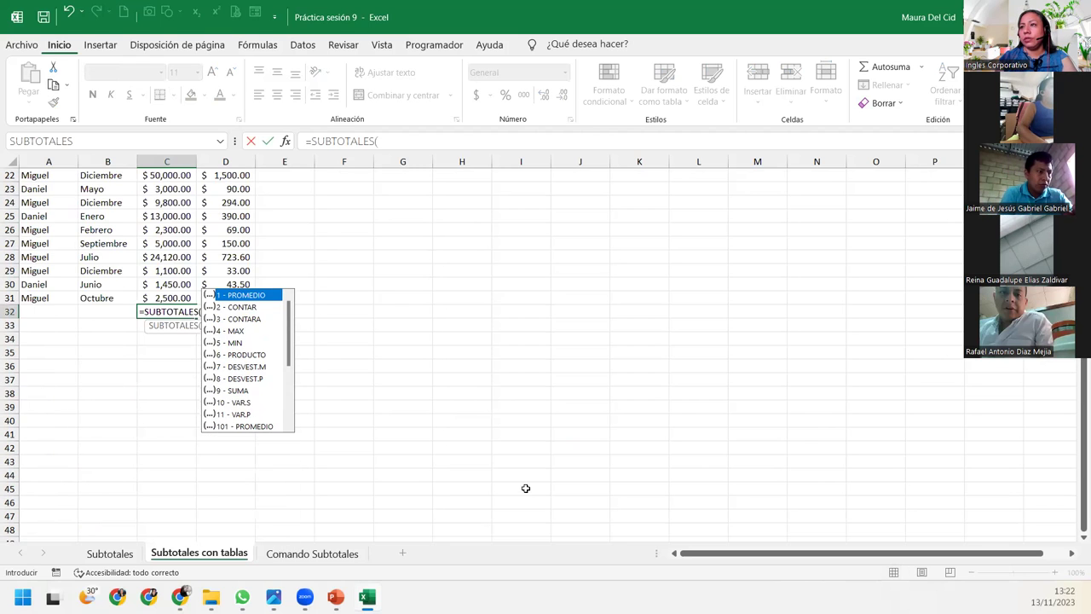
click(243, 392)
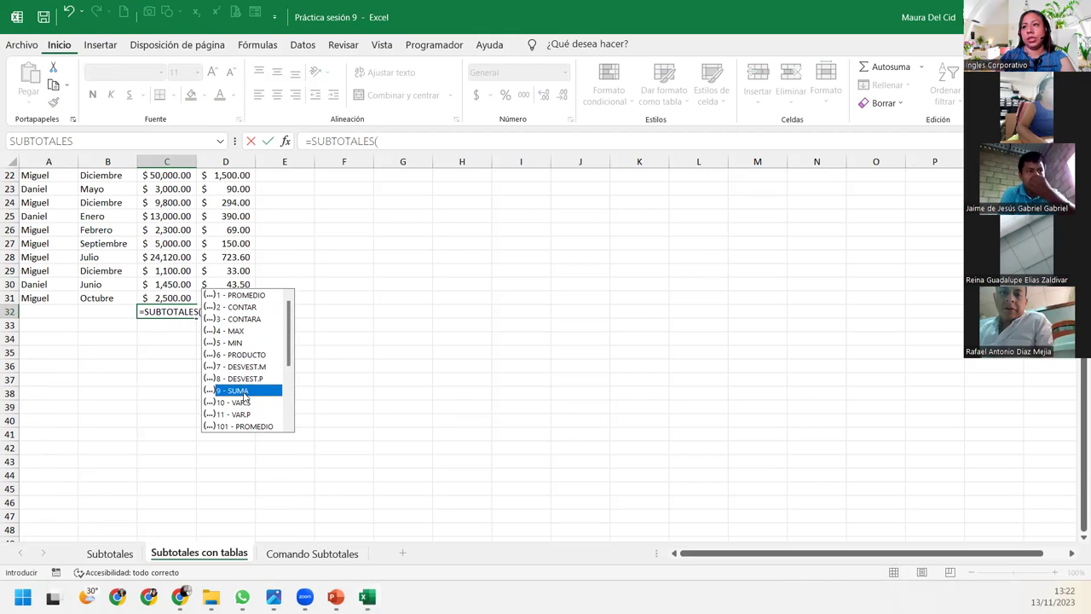
double_click(243, 394)
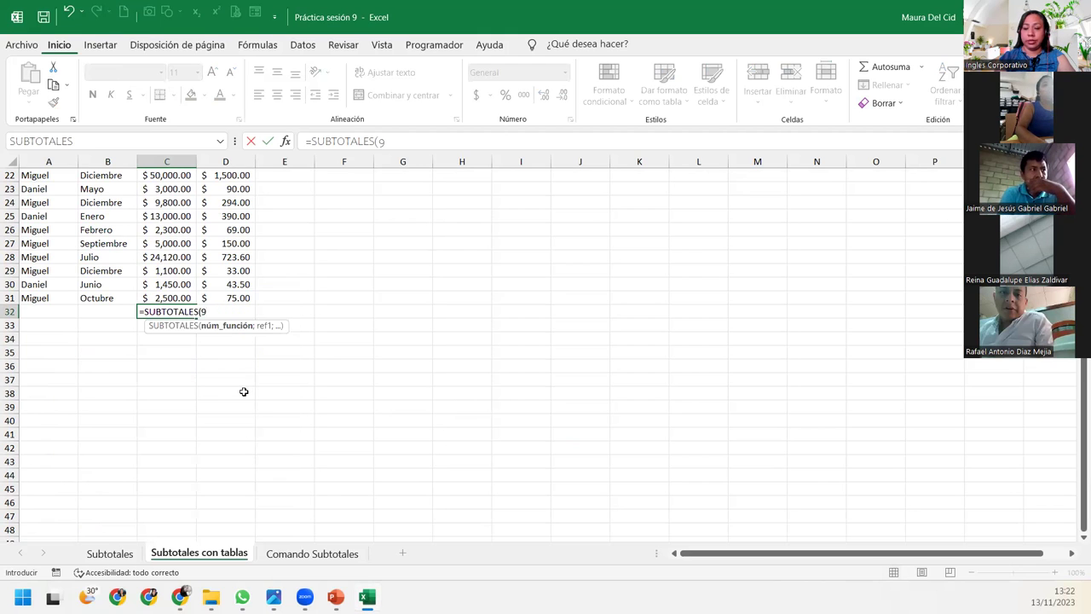
text(;)
key(Up)
key(ctrl+shift+Up)
key(shift+Down)
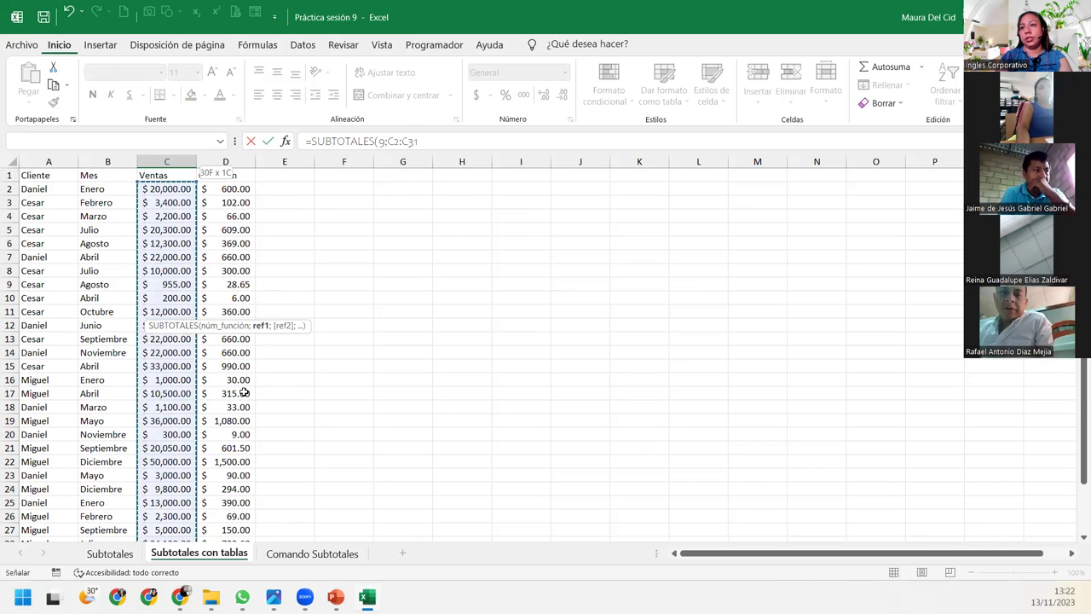
text())
key(Return)
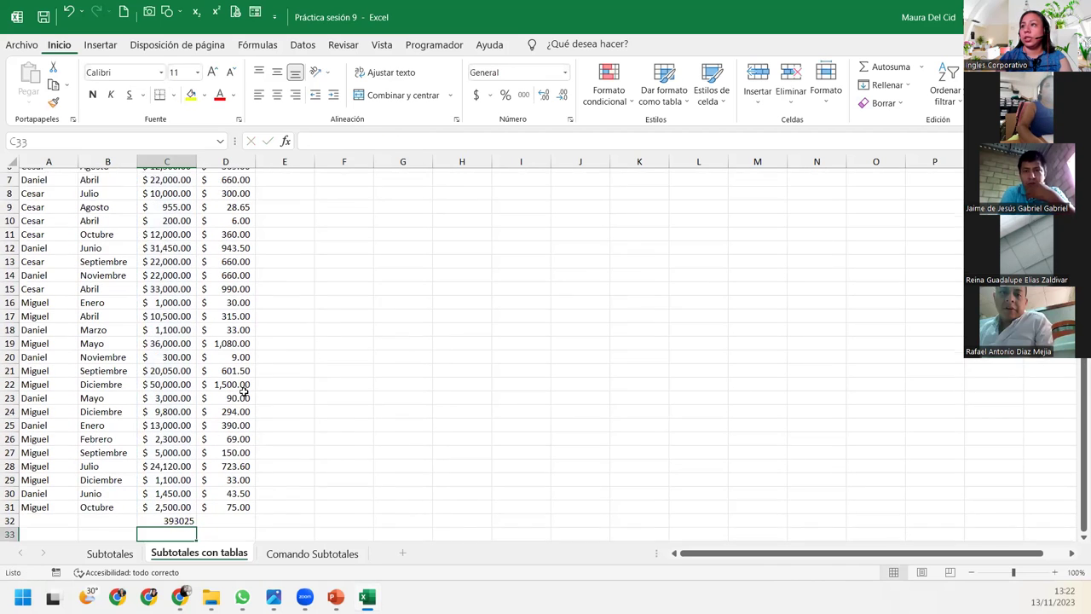
Open C32 in edit mode to check it reads =SUBTOTALES(9;C2:C31)
double_click(163, 515)
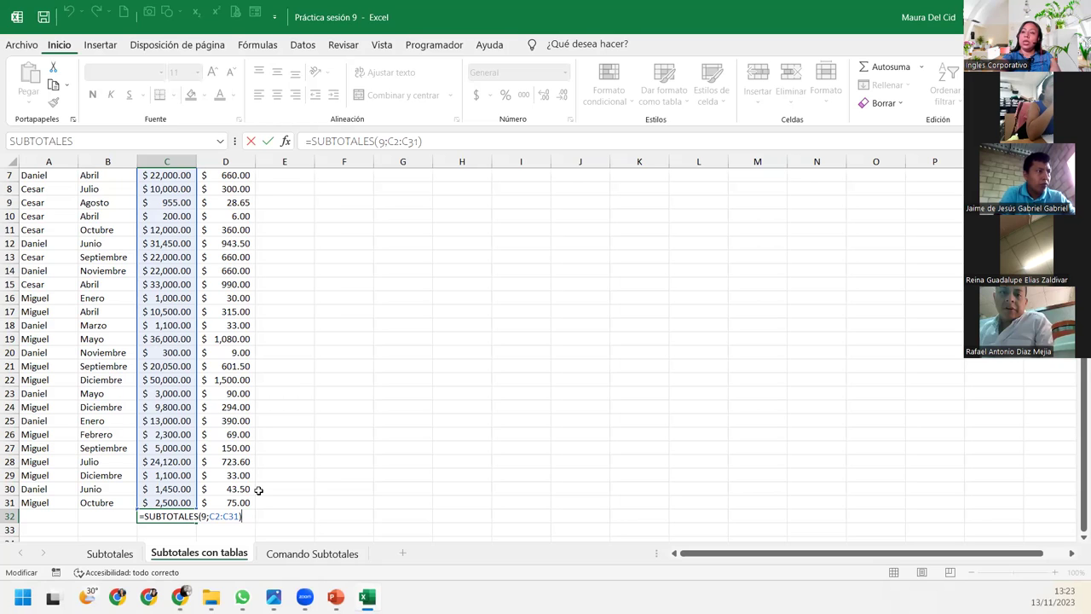
Apply Contabilidad format to C32 so the Ventas subtotal shows $393,025.00
key(Return)
click(148, 514)
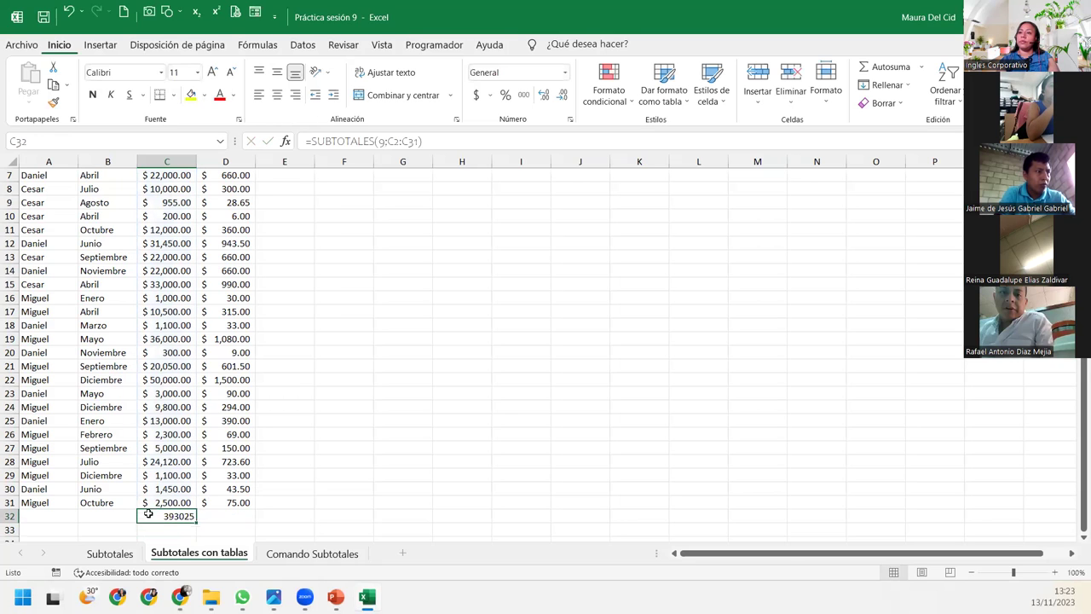
click(567, 72)
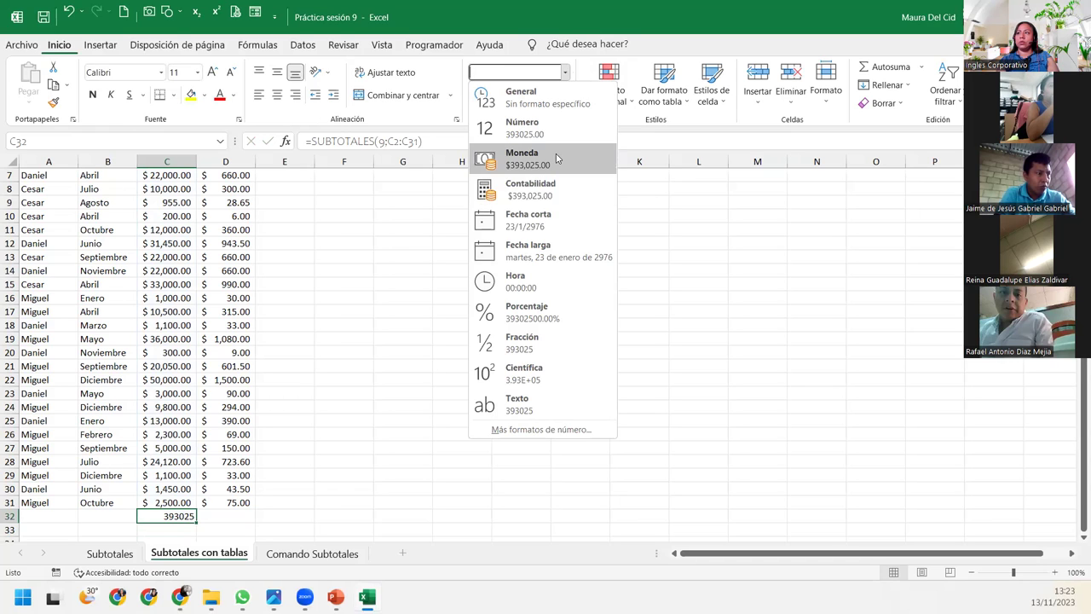
click(554, 191)
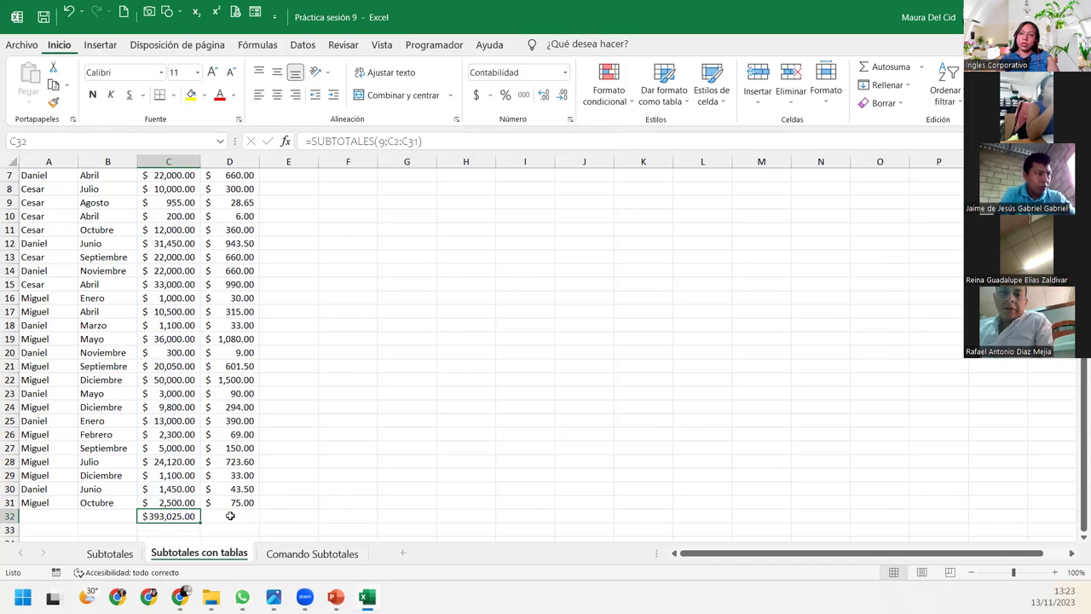
click(229, 516)
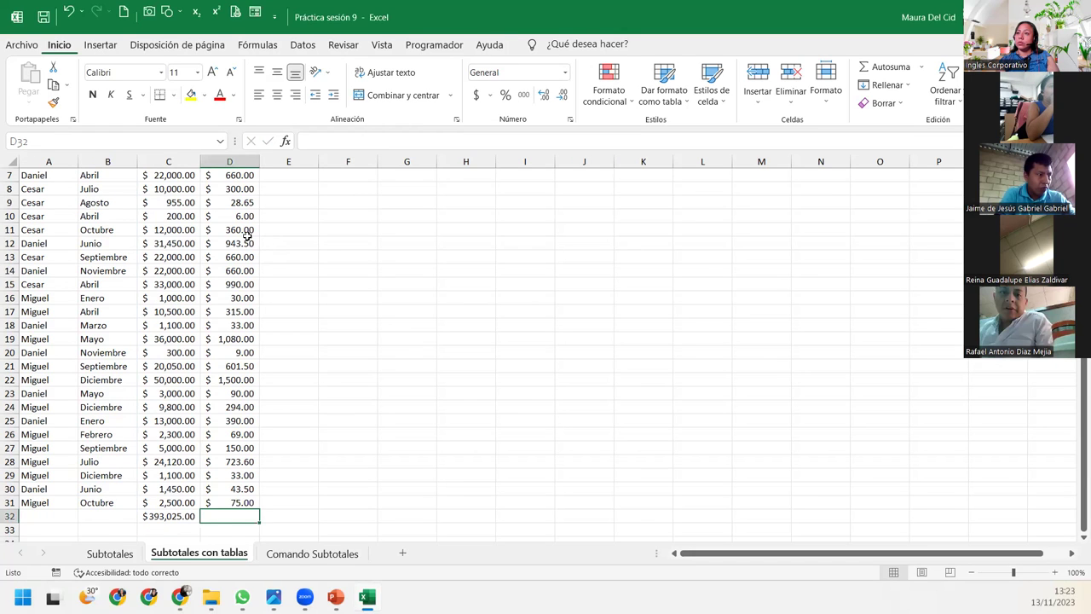
Start a SUBTOTALES formula in D32 below the Comisión column
scroll(243, 516, up, 2)
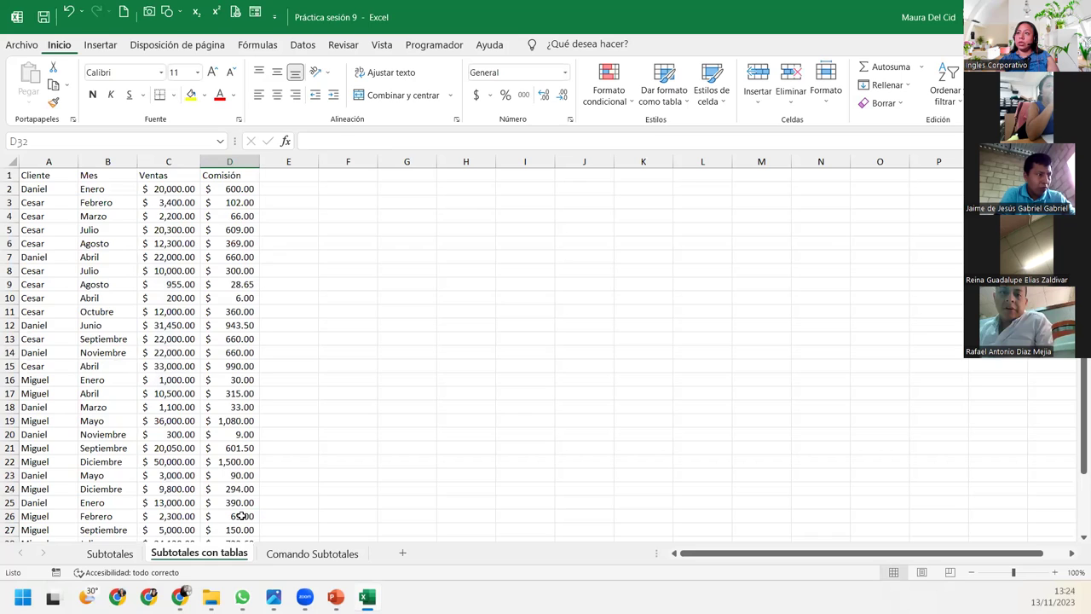
scroll(241, 517, down, 4)
scroll(204, 461, down, 1)
click(172, 392)
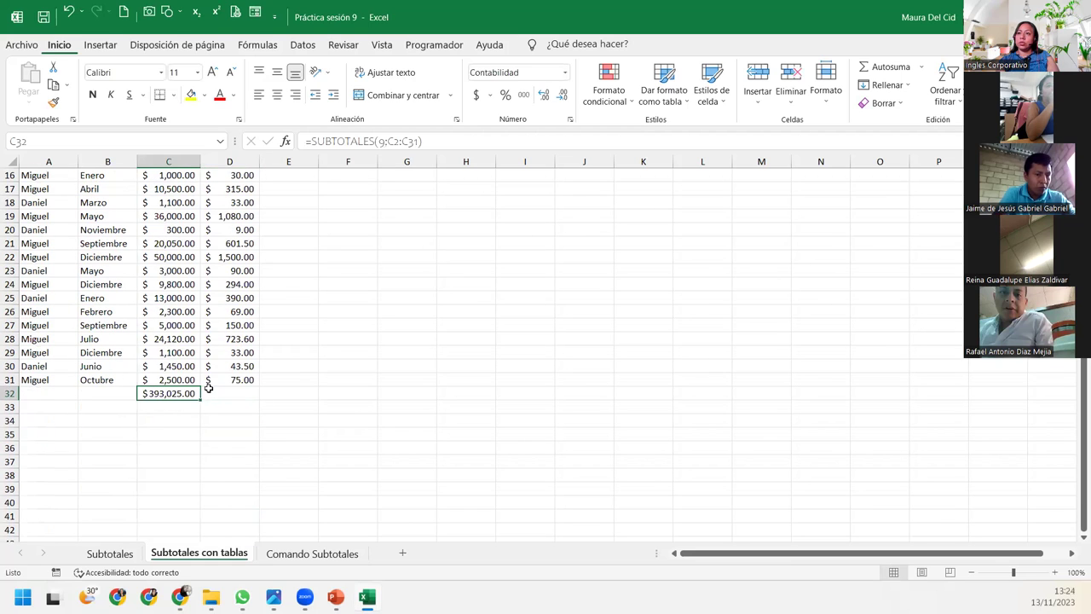
click(210, 389)
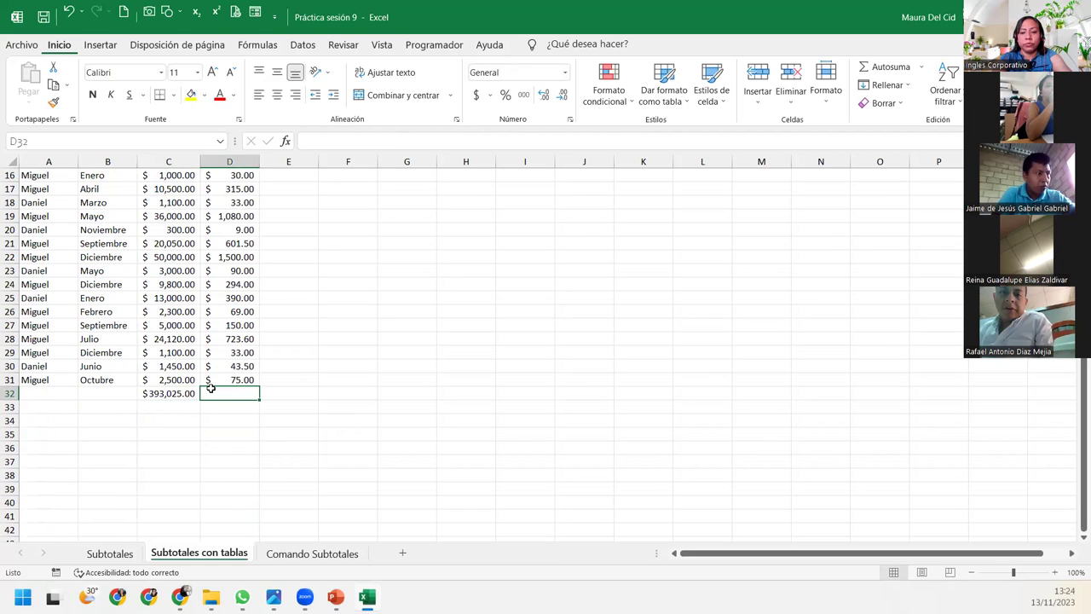
text(=sum)
key(BackSpace)
key(BackSpace)
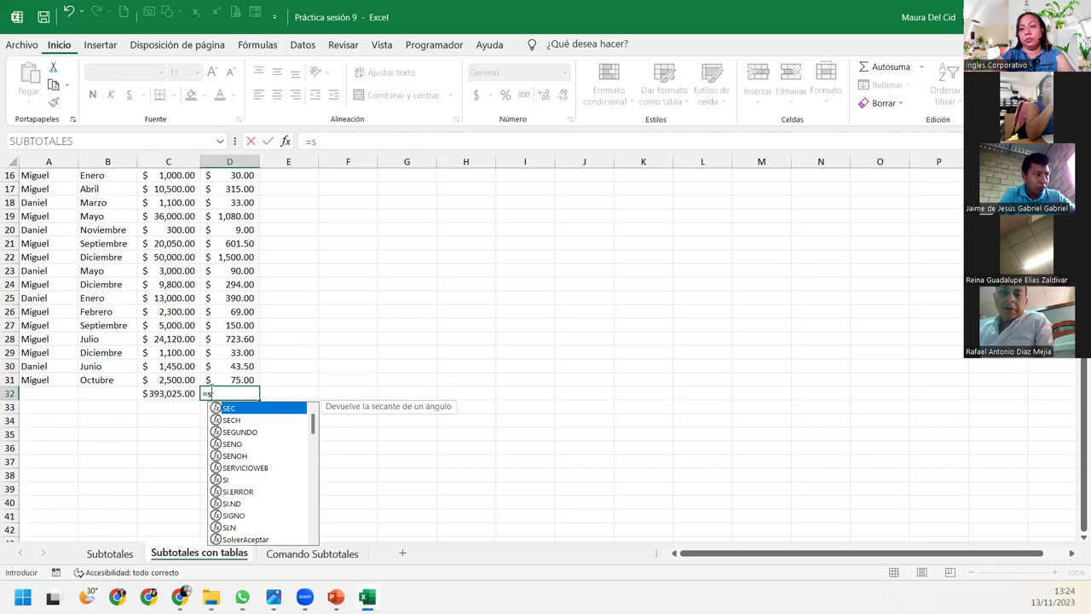
text(ub)
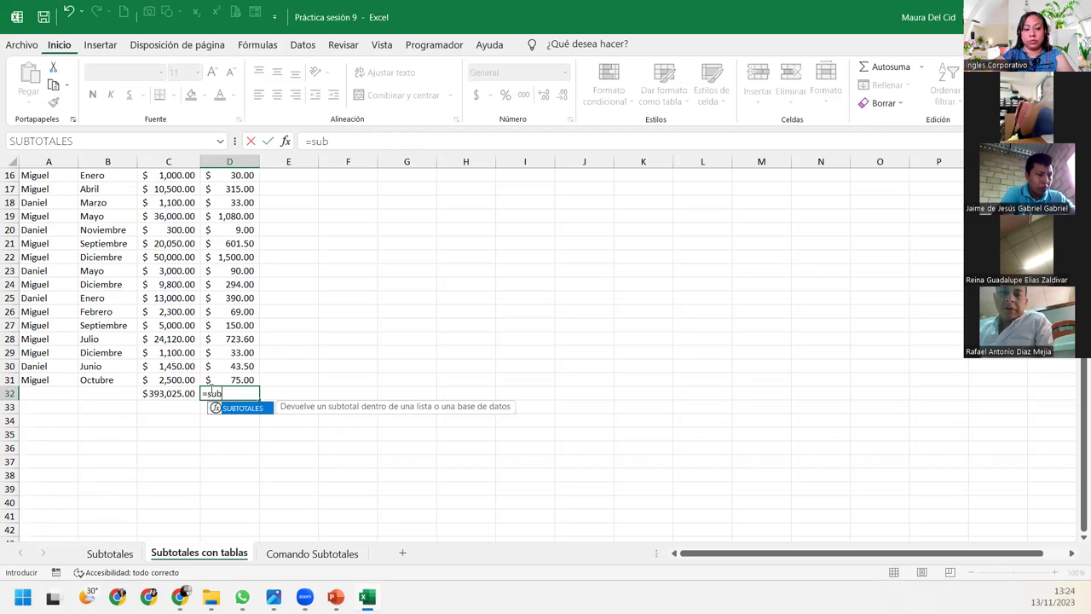
key(Tab)
Complete =SUBTOTALES(109;D2:D31) in D32, totalling Comisión to $11,790.75
scroll(310, 484, down, 3)
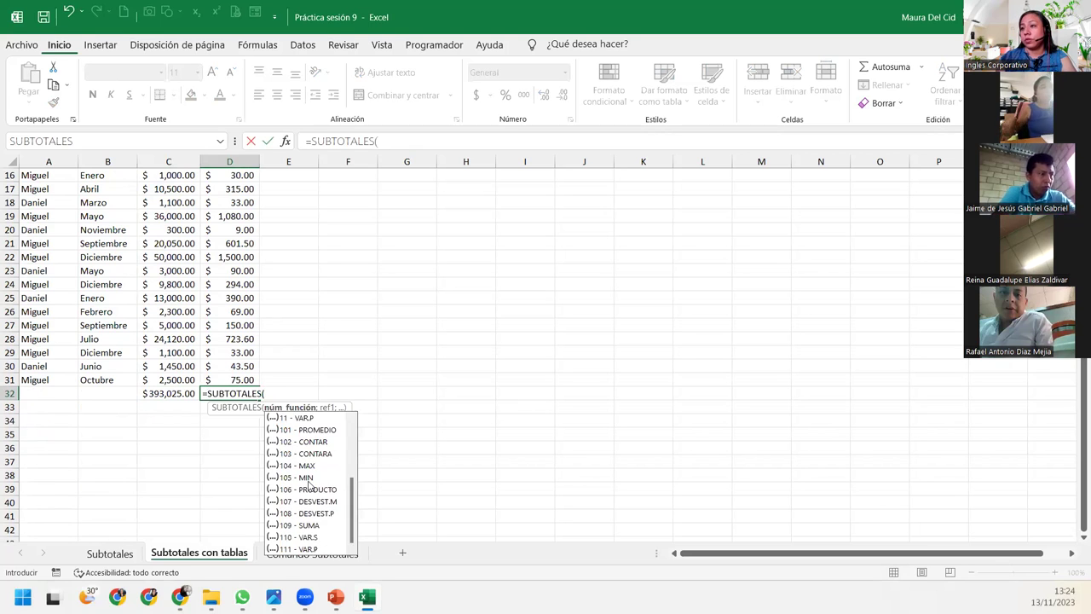
scroll(329, 488, up, 3)
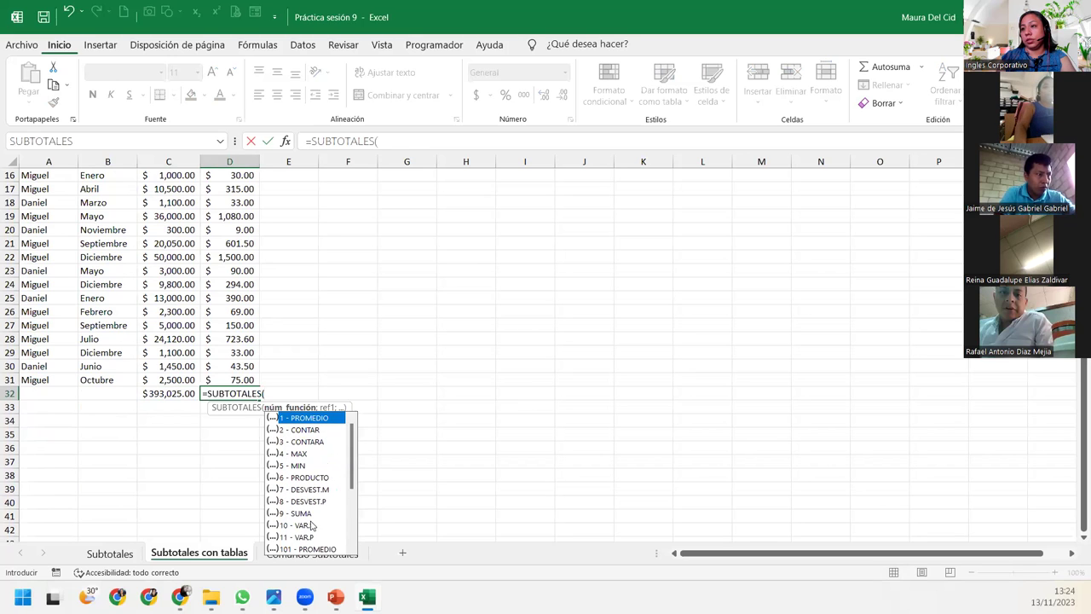
click(312, 516)
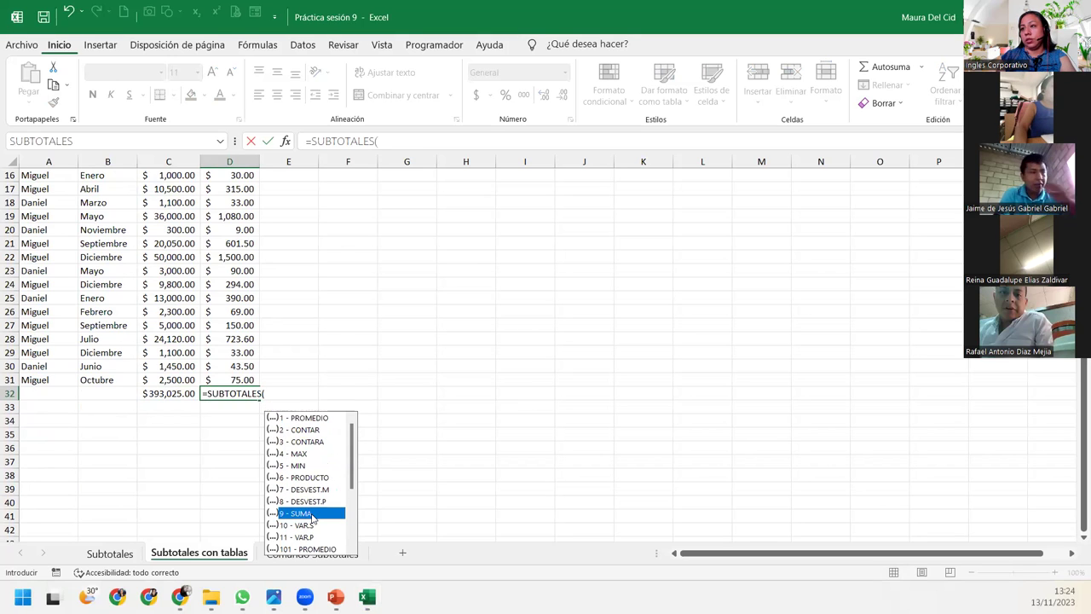
scroll(314, 517, down, 3)
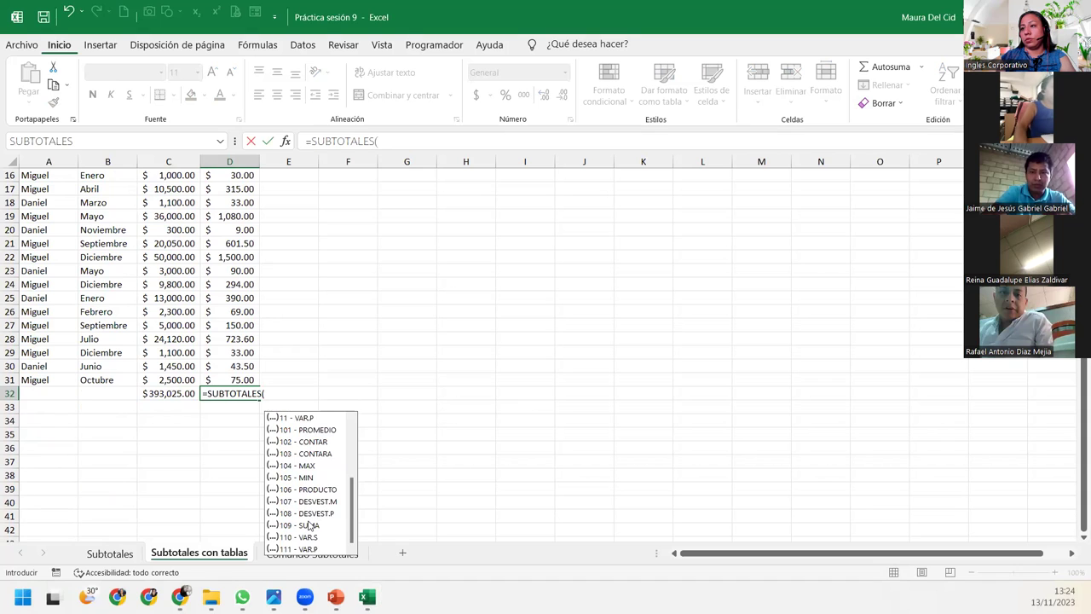
click(308, 525)
double_click(309, 522)
text(;)
key(Up)
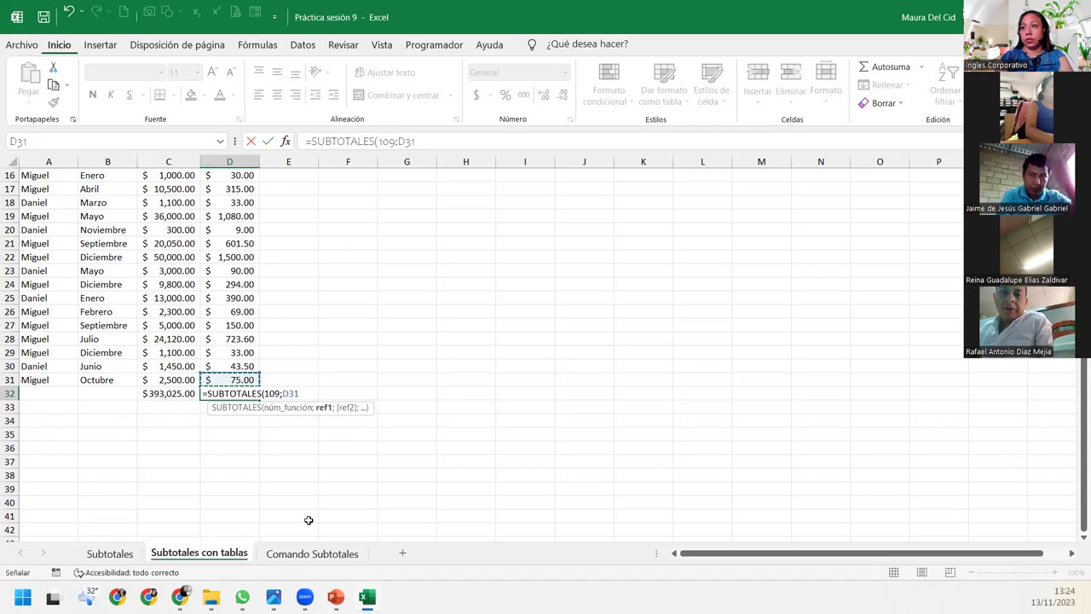
key(ctrl+shift+Up)
key(shift+Down)
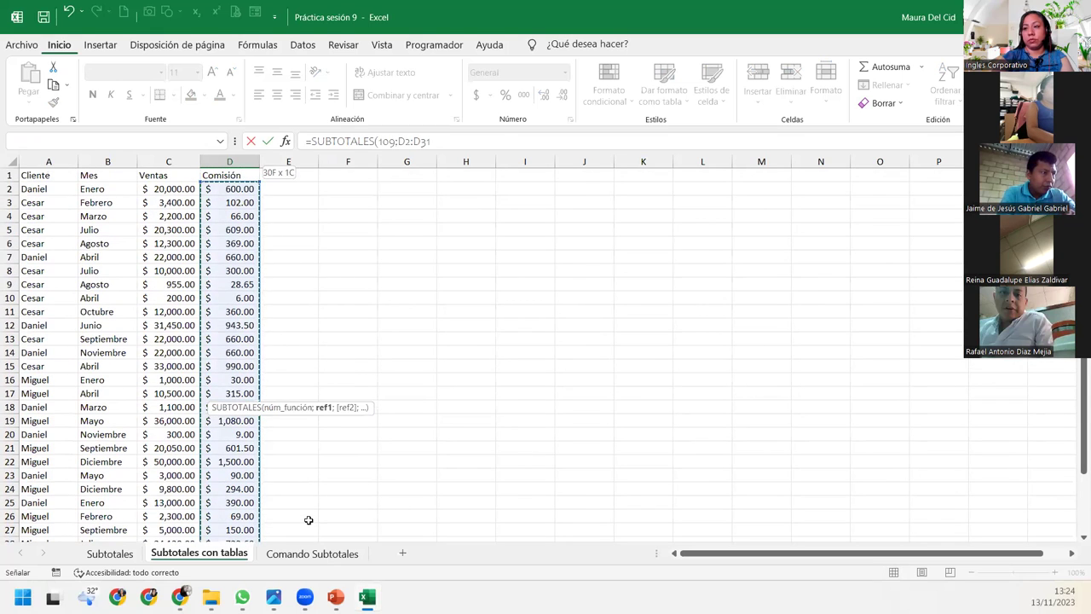
text())
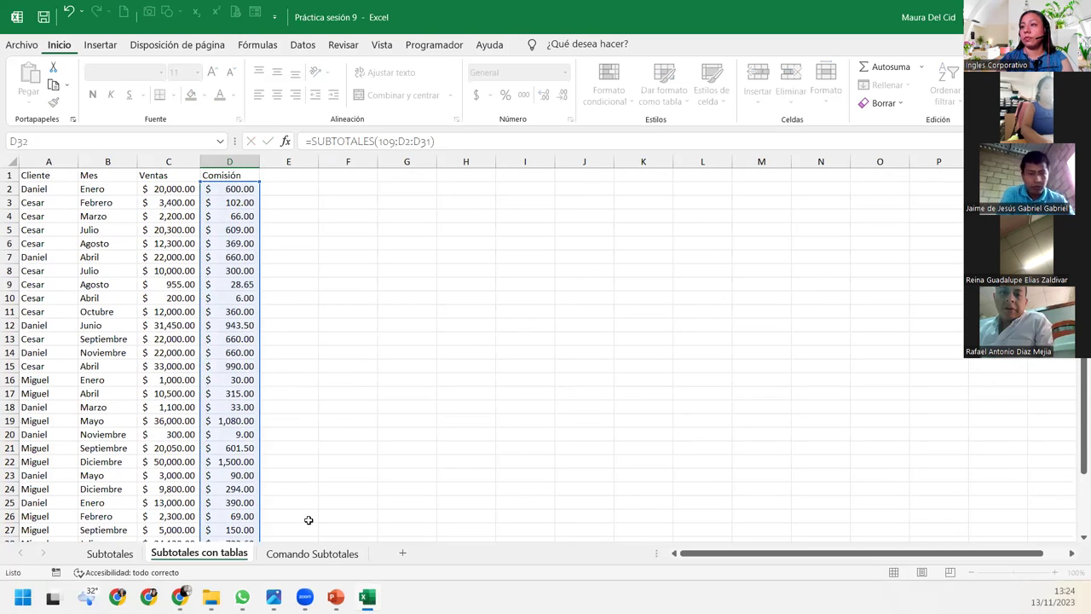
key(Return)
Reopen D32 to confirm its =SUBTOTALES(109;D2:D31) formula
scroll(308, 516, down, 5)
click(230, 311)
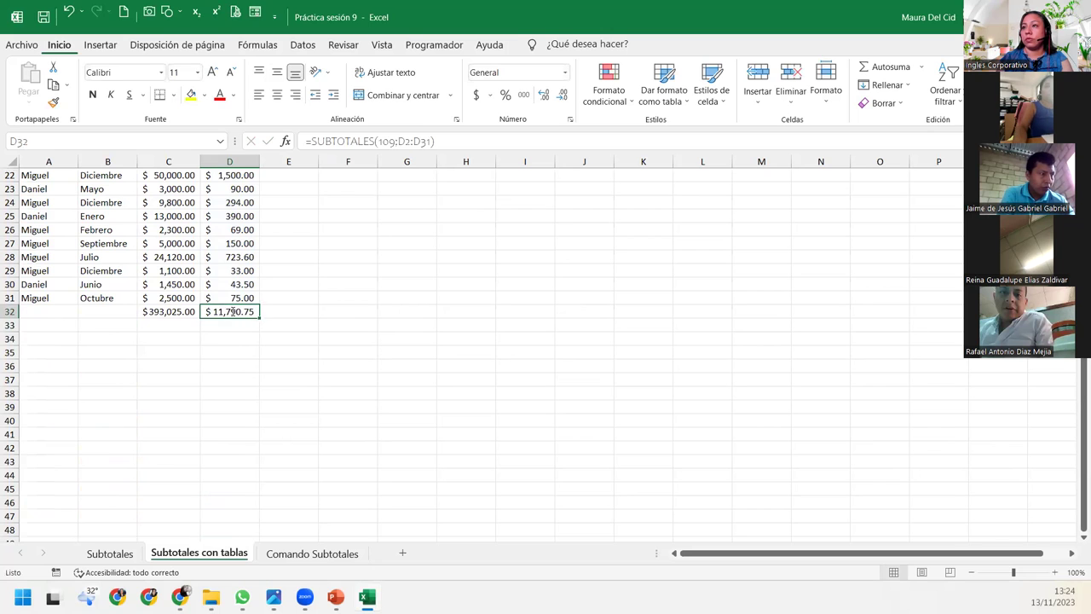
double_click(231, 311)
click(326, 309)
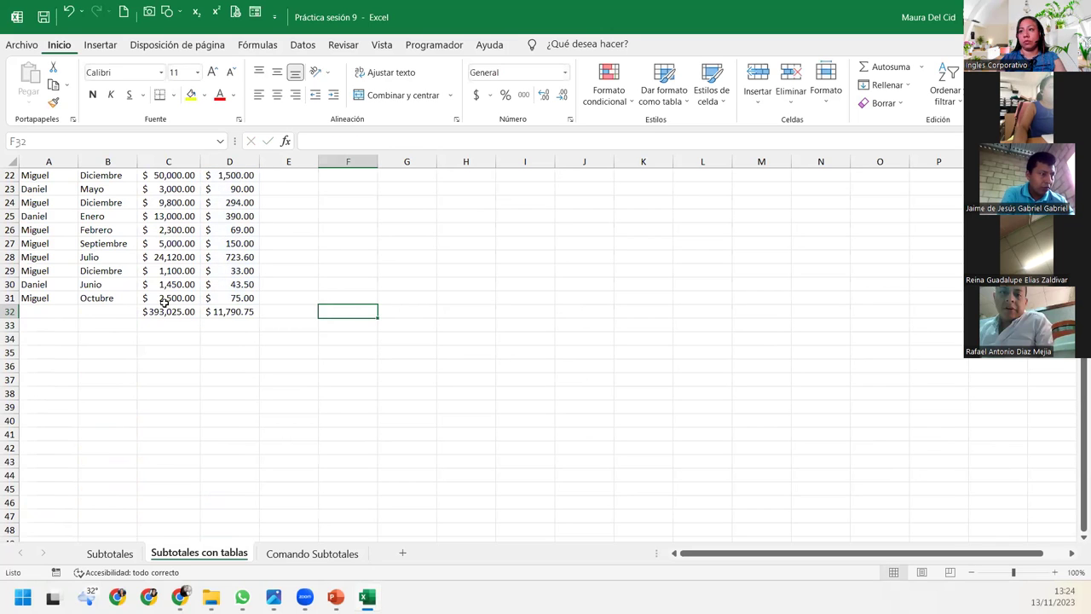
click(215, 308)
key(ctrl+Up)
scroll(298, 404, down, 6)
scroll(298, 405, down, 15)
scroll(298, 405, up, 12)
click(232, 230)
double_click(232, 229)
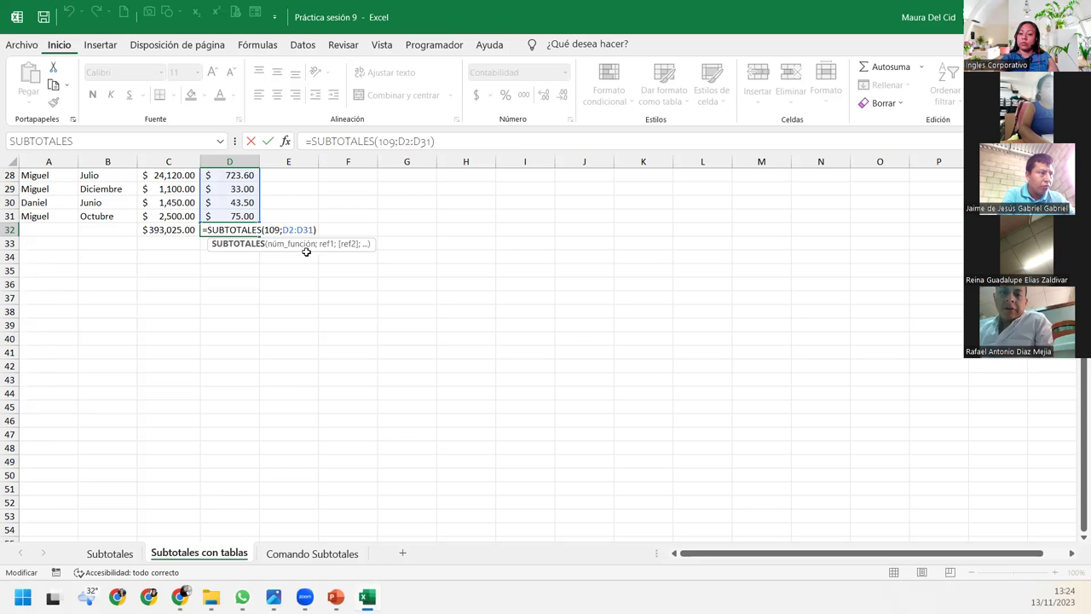
key(Return)
scroll(304, 221, up, 6)
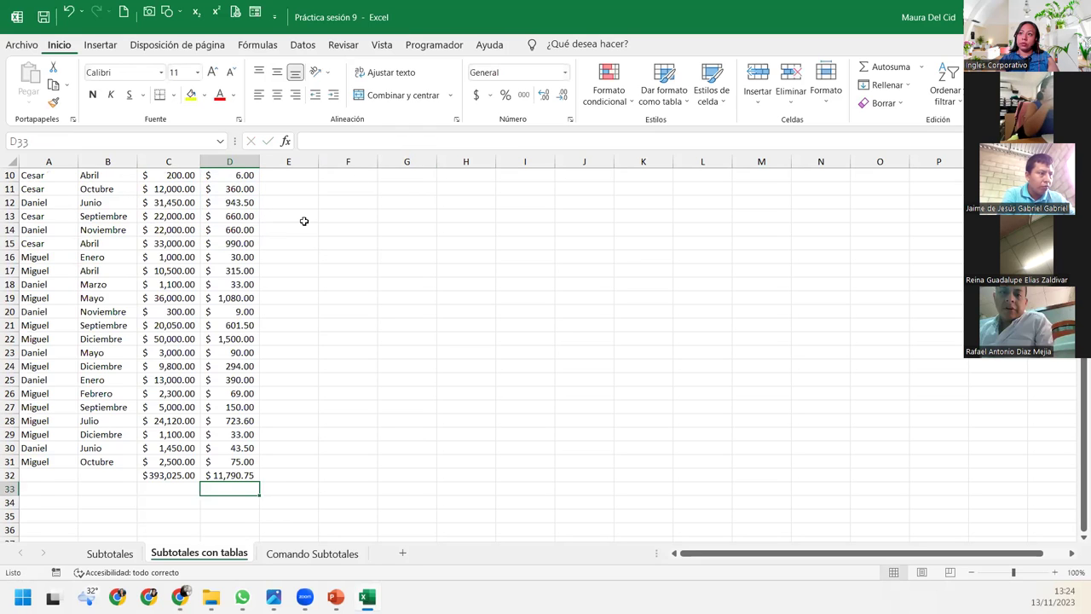
scroll(304, 221, up, 3)
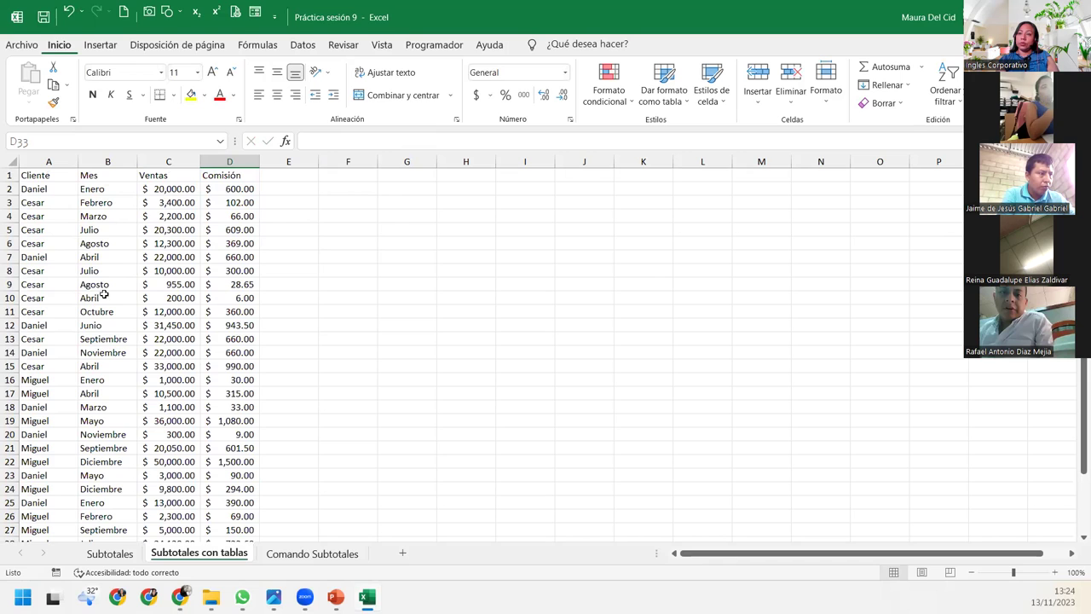
click(155, 202)
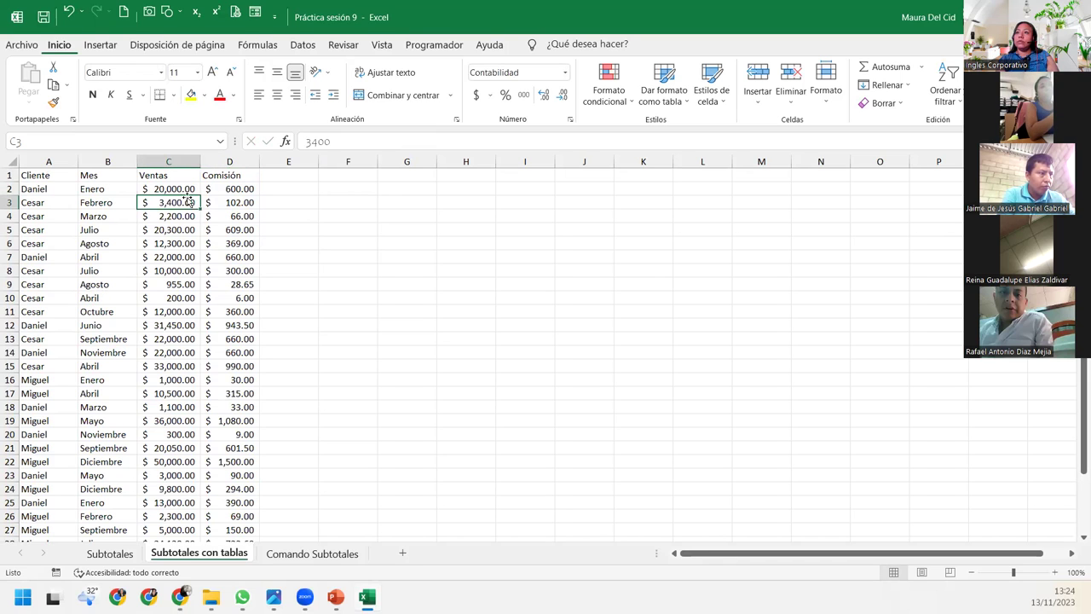
Turn on header filters and filter Ventas to between 1000 and 3000, leaving 8 of 30 rows
click(294, 45)
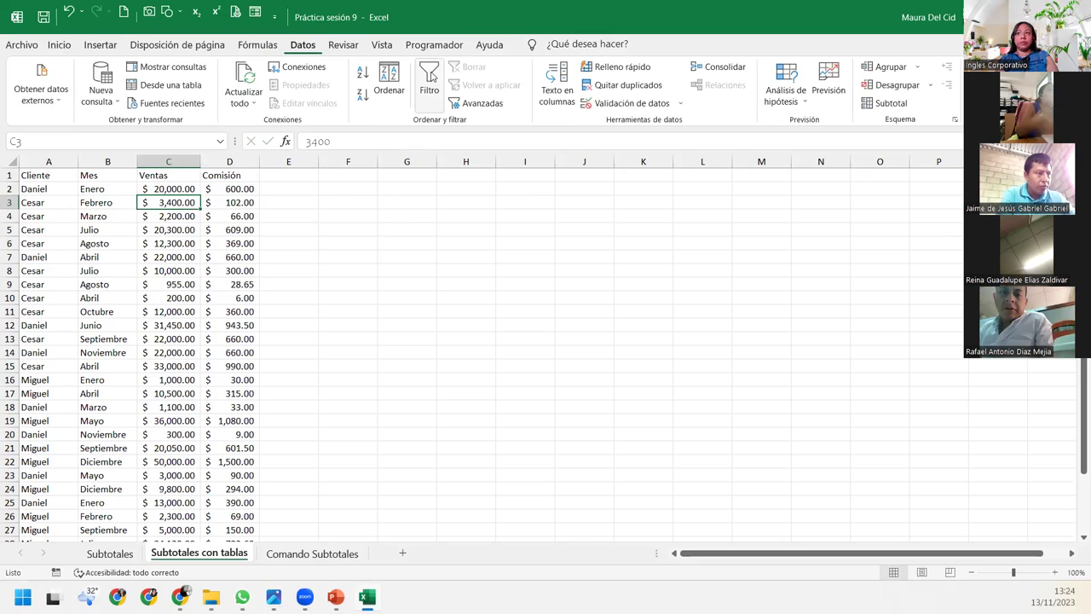
click(431, 76)
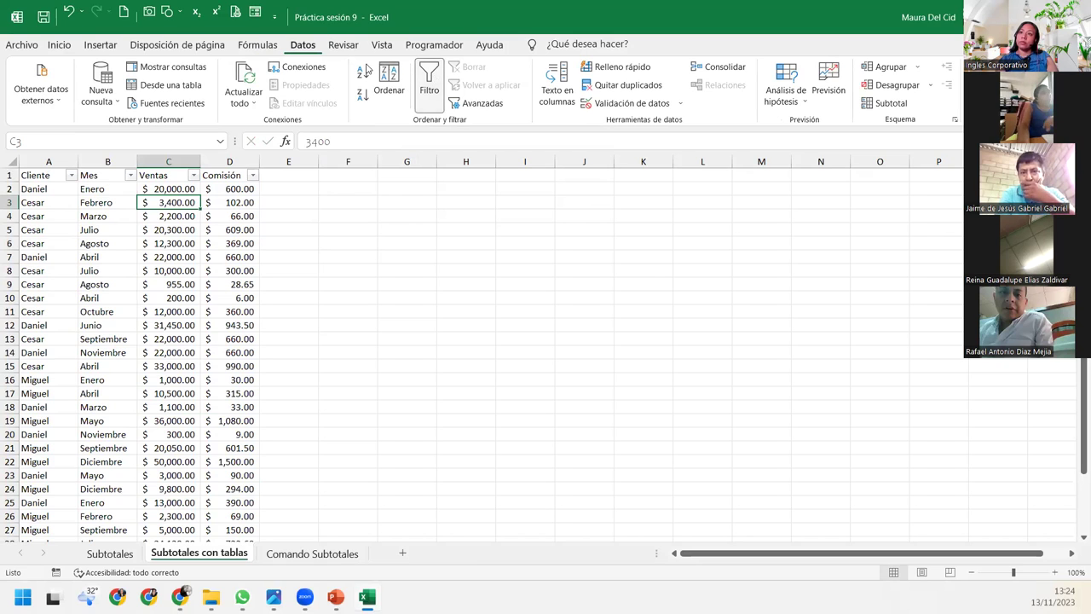
click(191, 176)
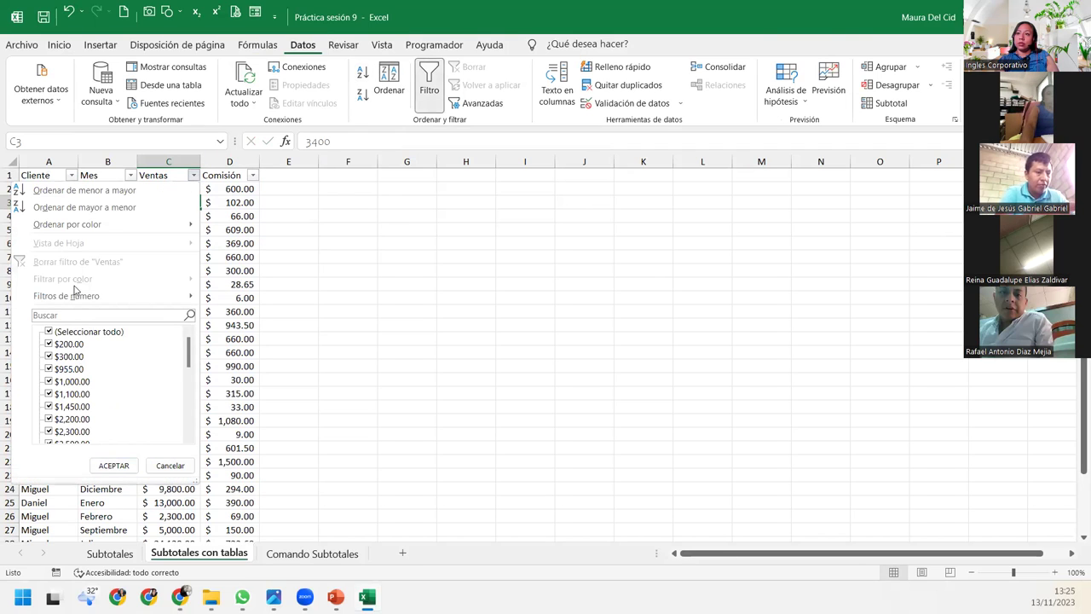
mouse_move(179, 299)
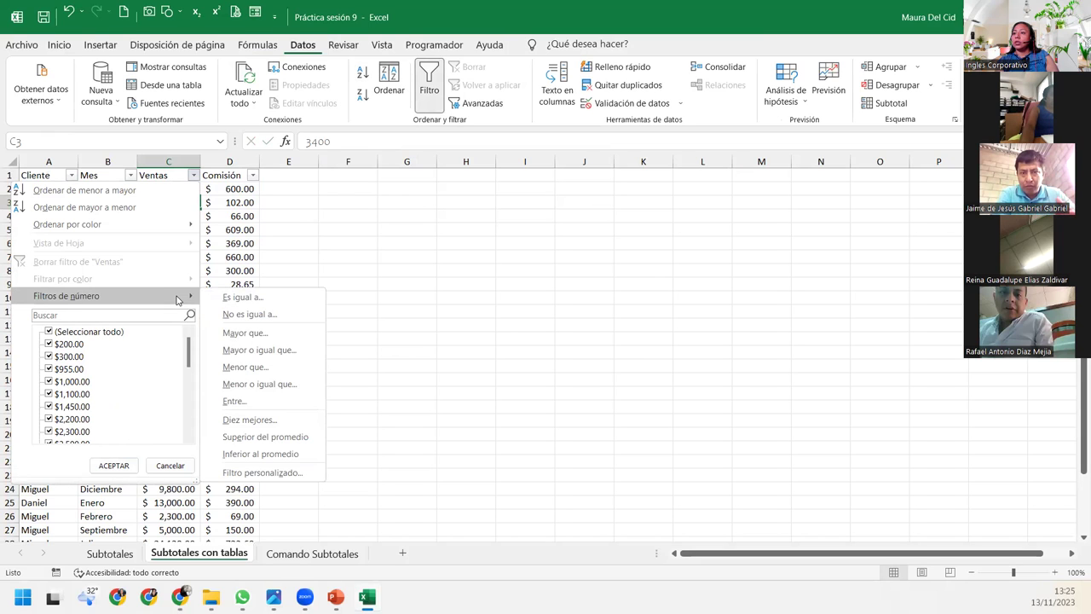
click(242, 402)
text(1000)
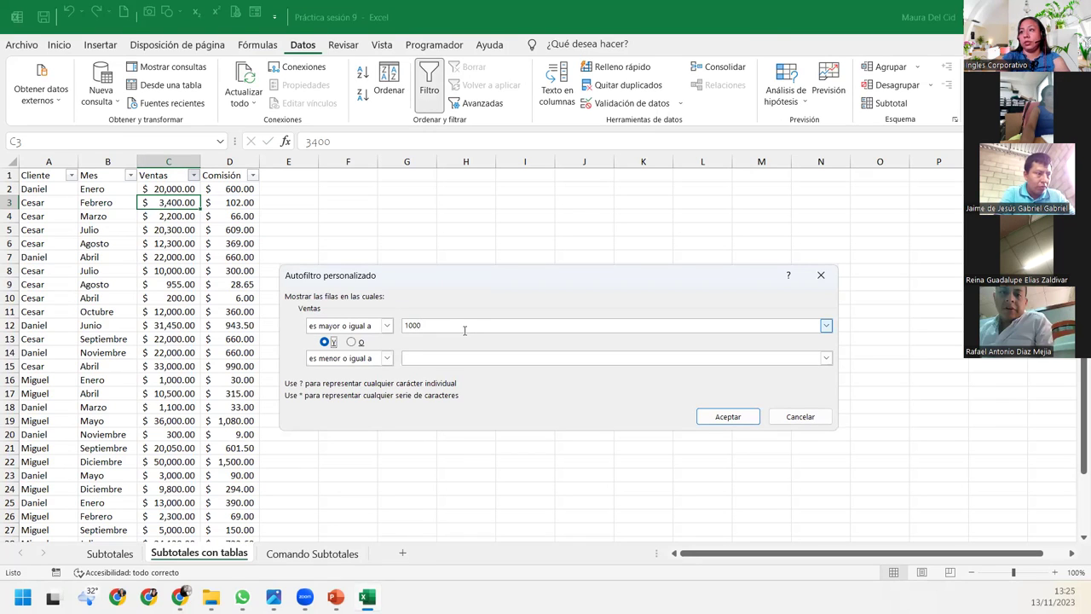
key(Tab)
key(Tab)
text(3000)
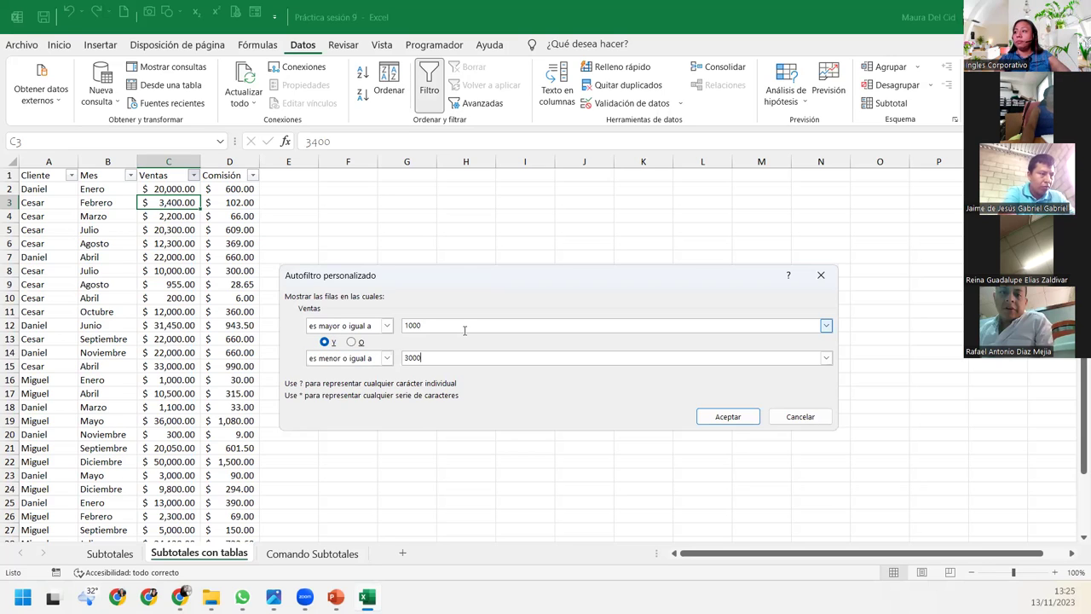
click(728, 416)
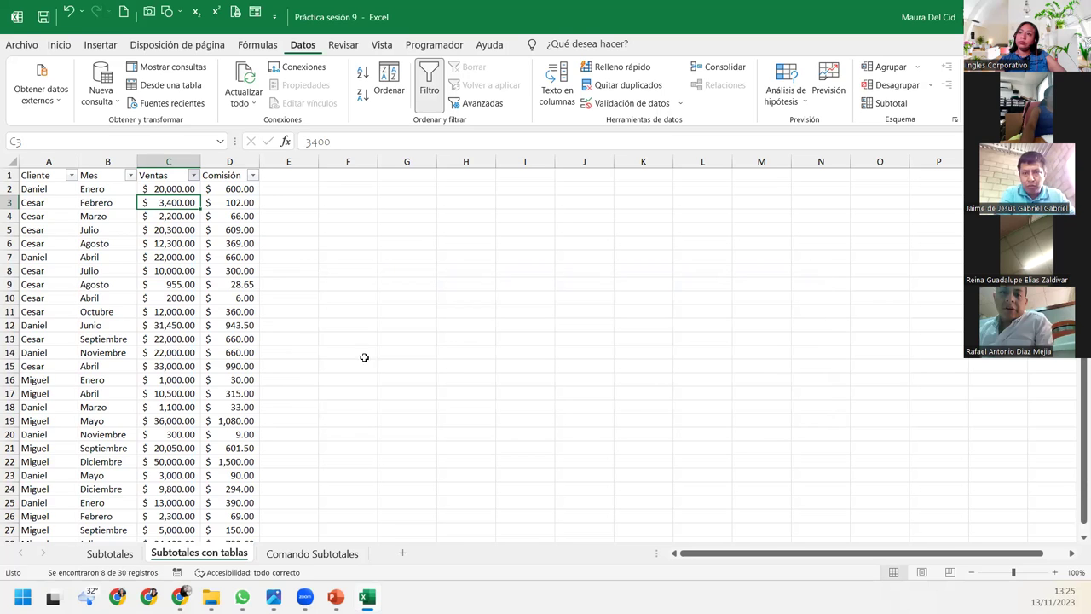
Compare the C32 and D32 totals against sums of the visible filtered Ventas and Comisión values
click(150, 297)
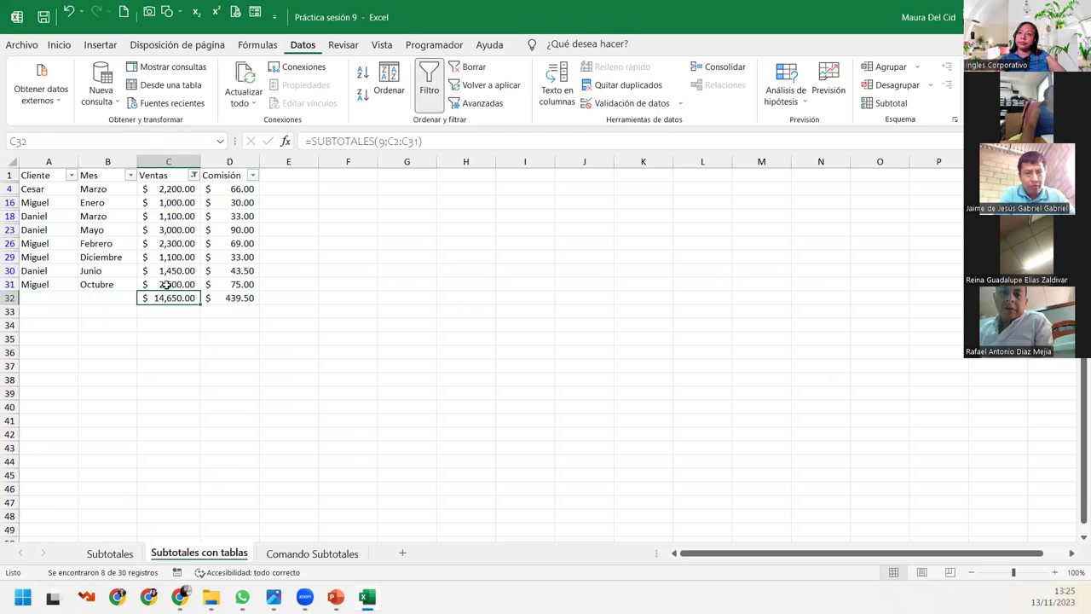
drag(171, 189, 170, 284)
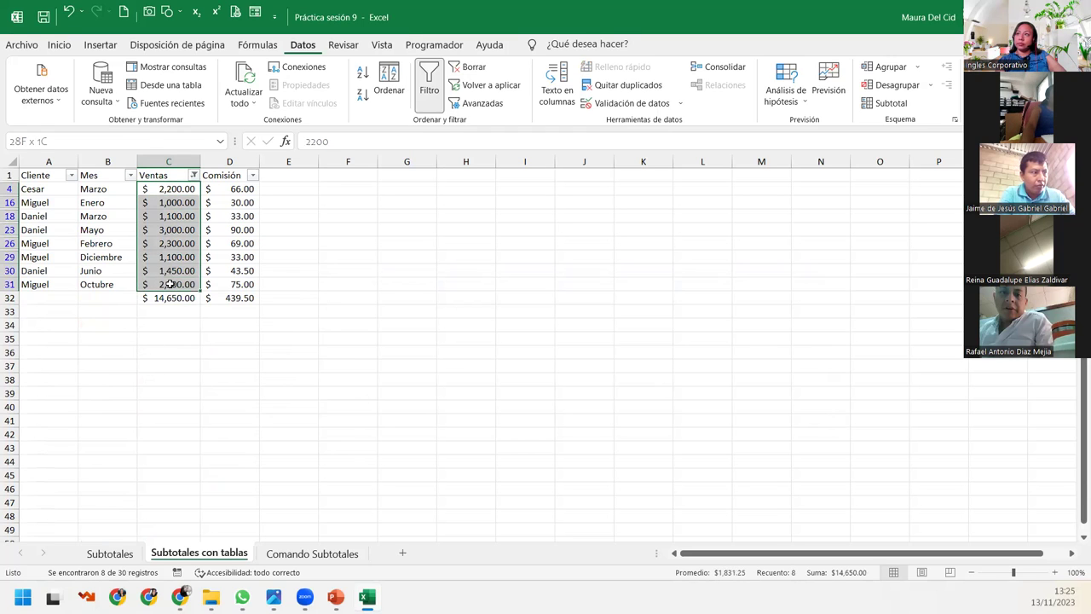
drag(170, 283, 170, 284)
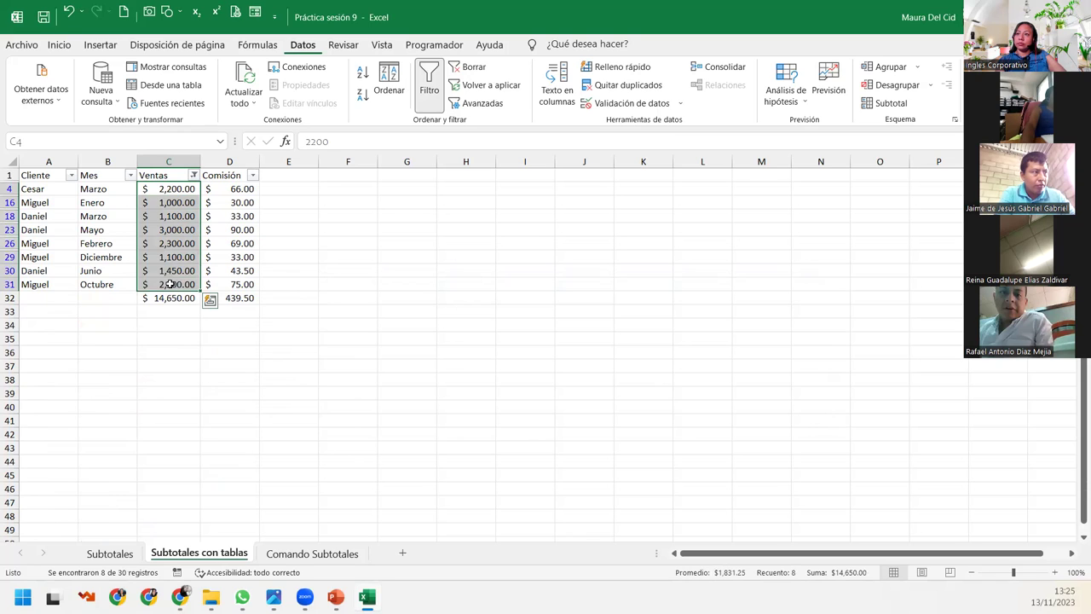
click(168, 300)
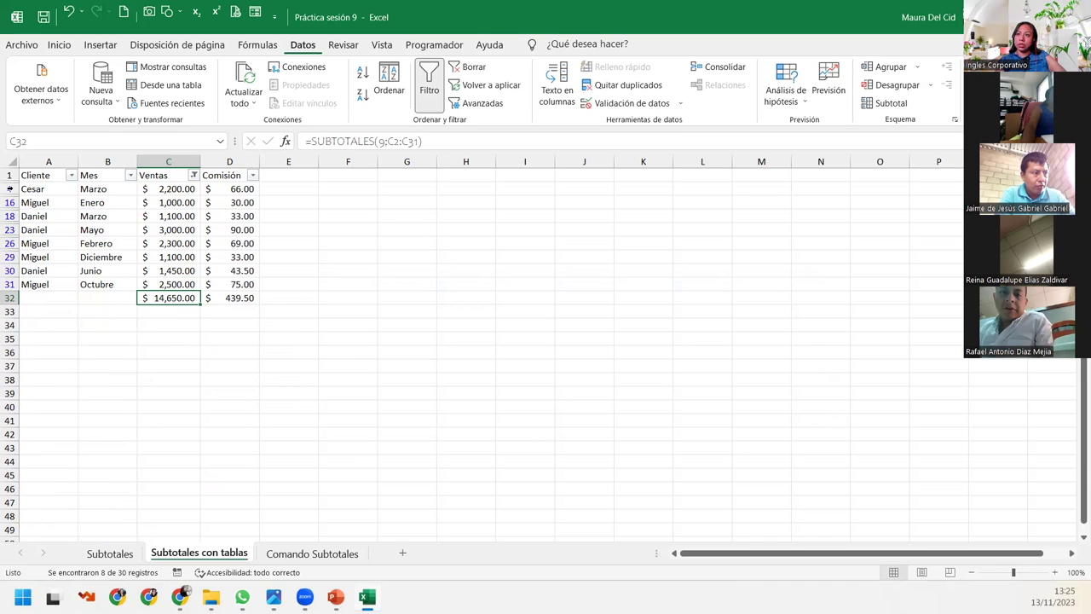
click(254, 297)
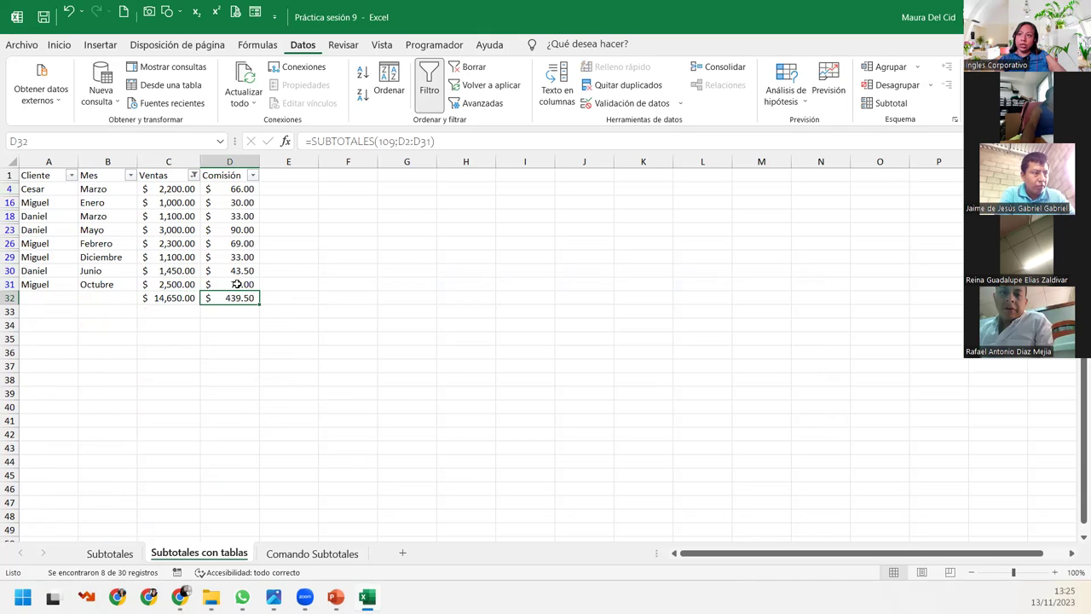
drag(229, 188, 223, 282)
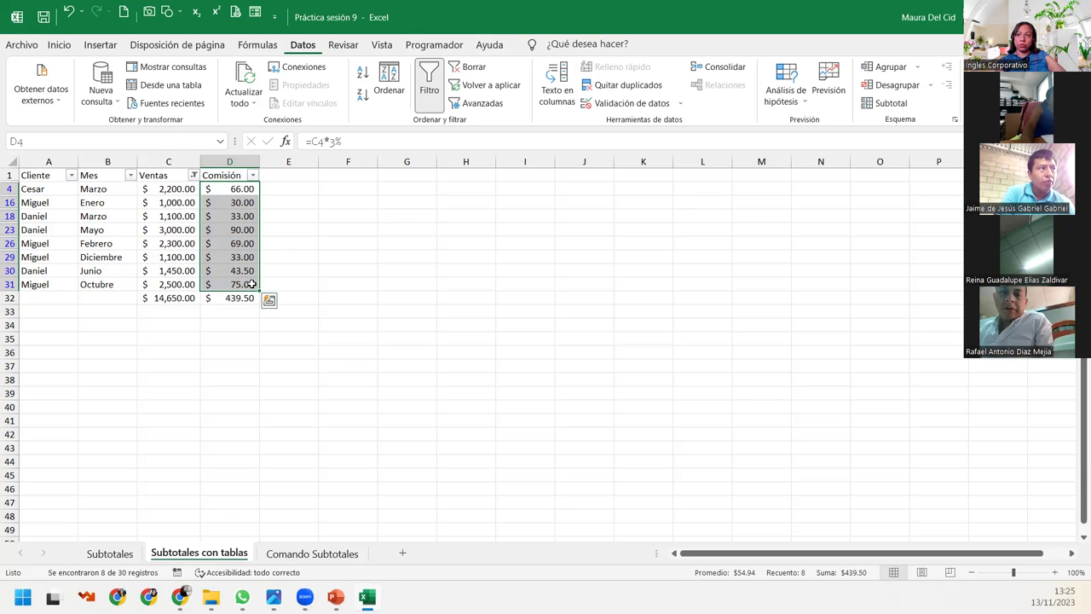
drag(150, 190, 157, 280)
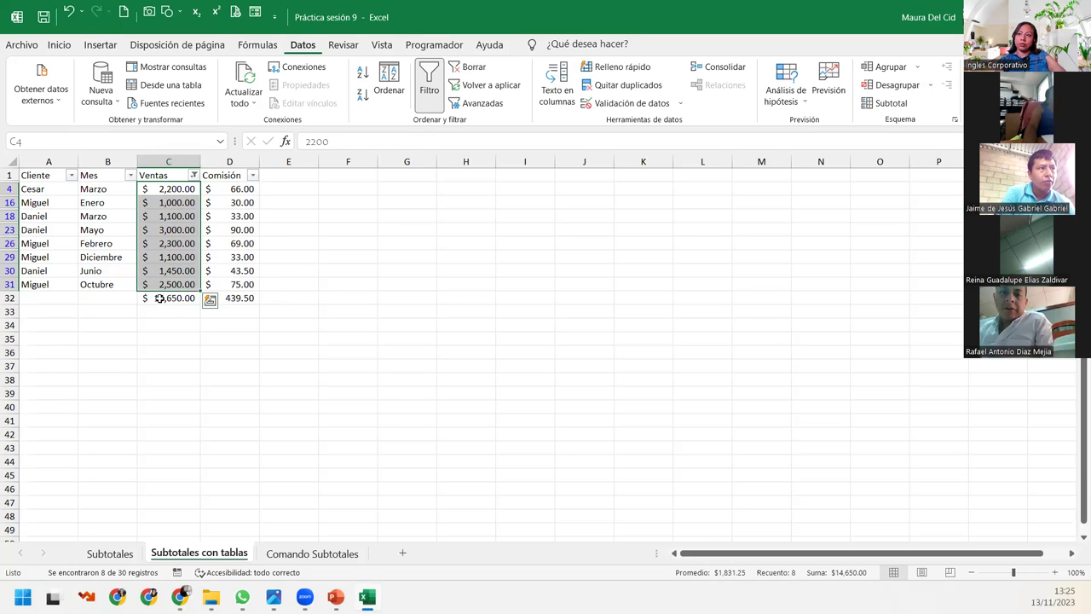
click(160, 298)
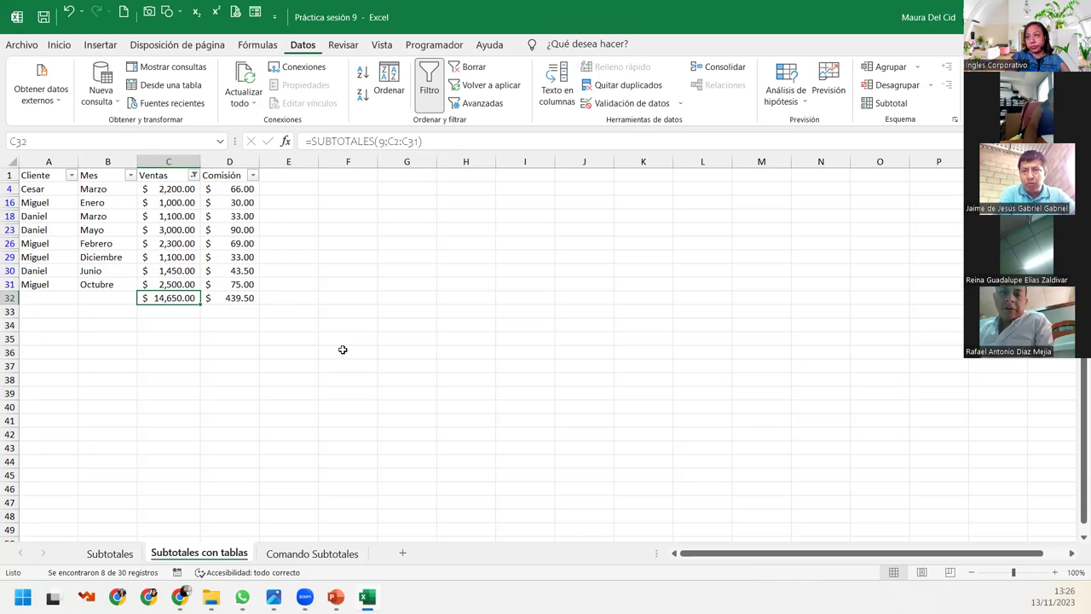
Check individual filtered rows, then commit =SUBTOTALES(9;C2:C31) in C32 for $14,650.00
click(170, 242)
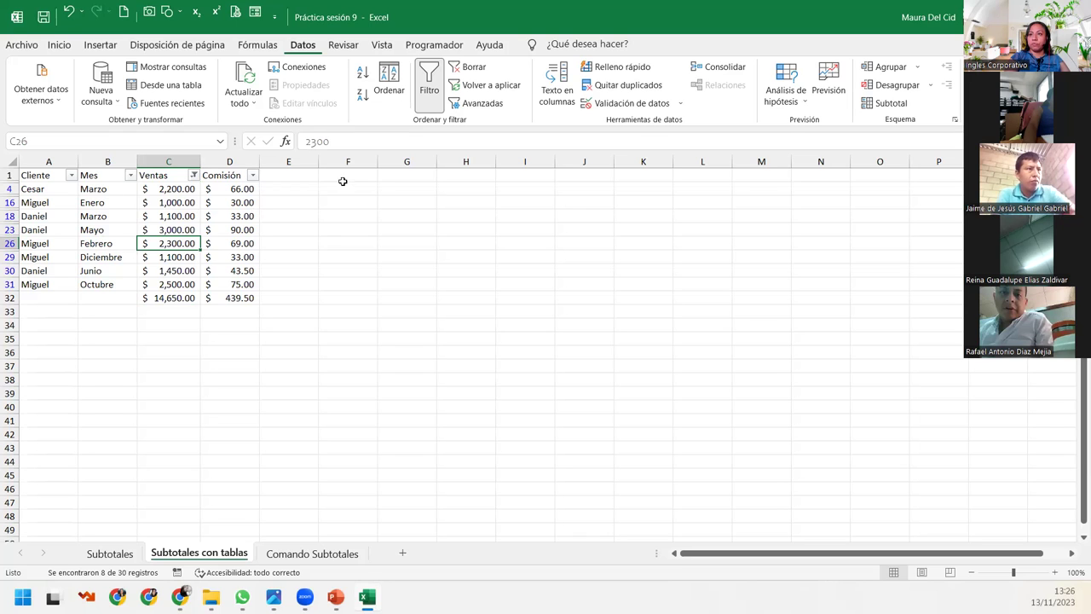
click(124, 201)
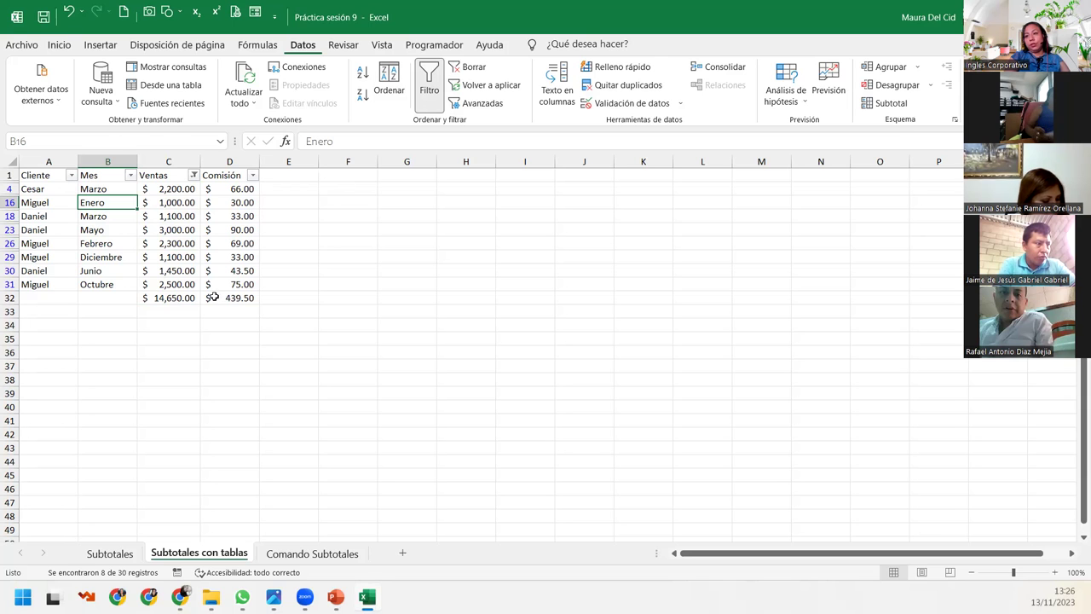
double_click(186, 297)
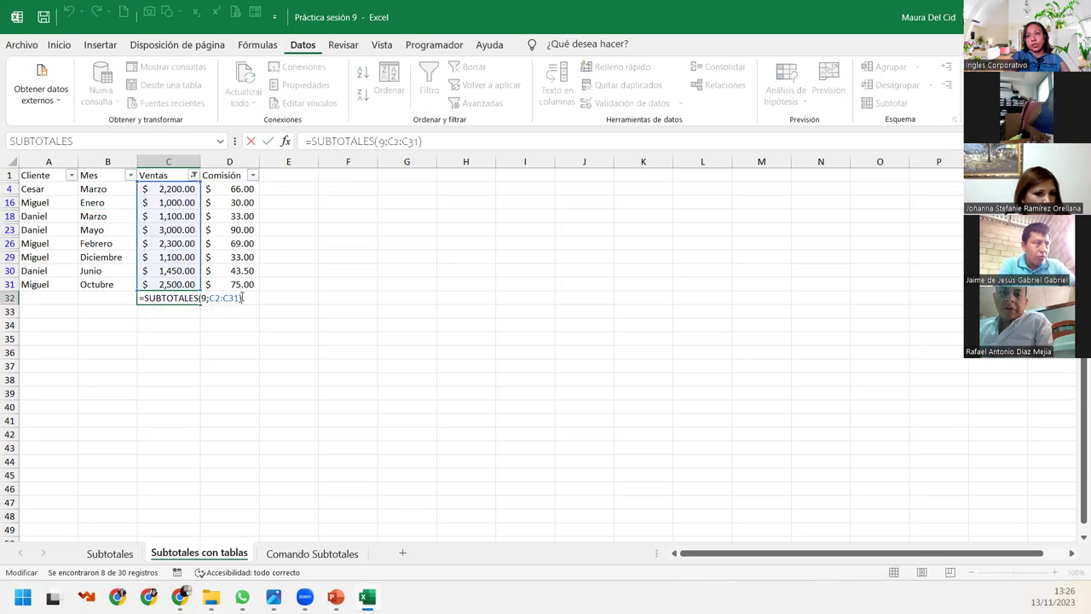
key(Return)
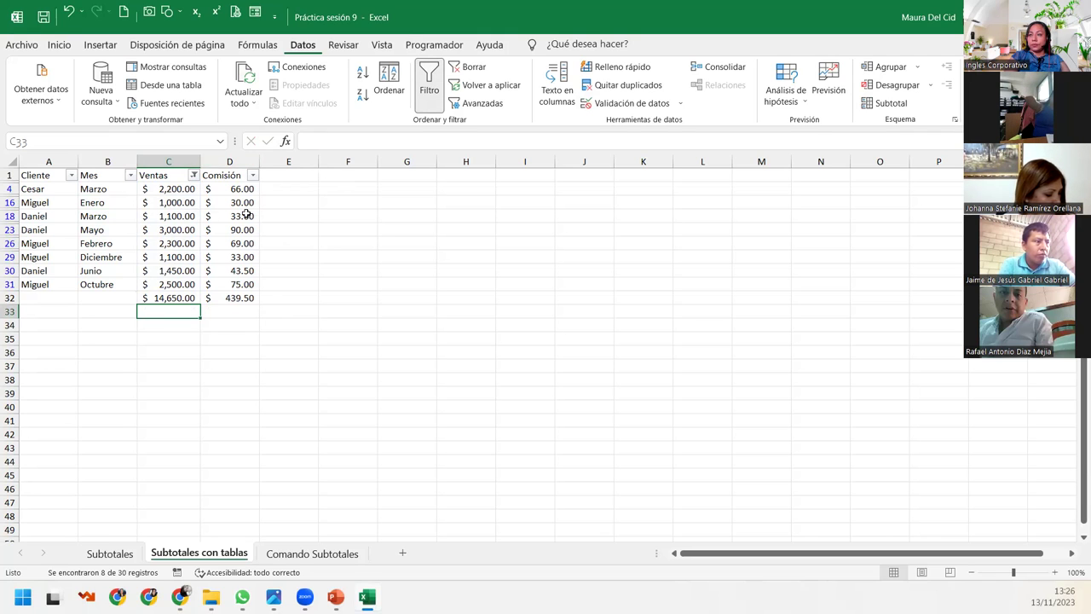
Clear the Ventas filter so all 30 rows show, and inspect the C32 subtotal formula
click(431, 85)
scroll(153, 409, down, 5)
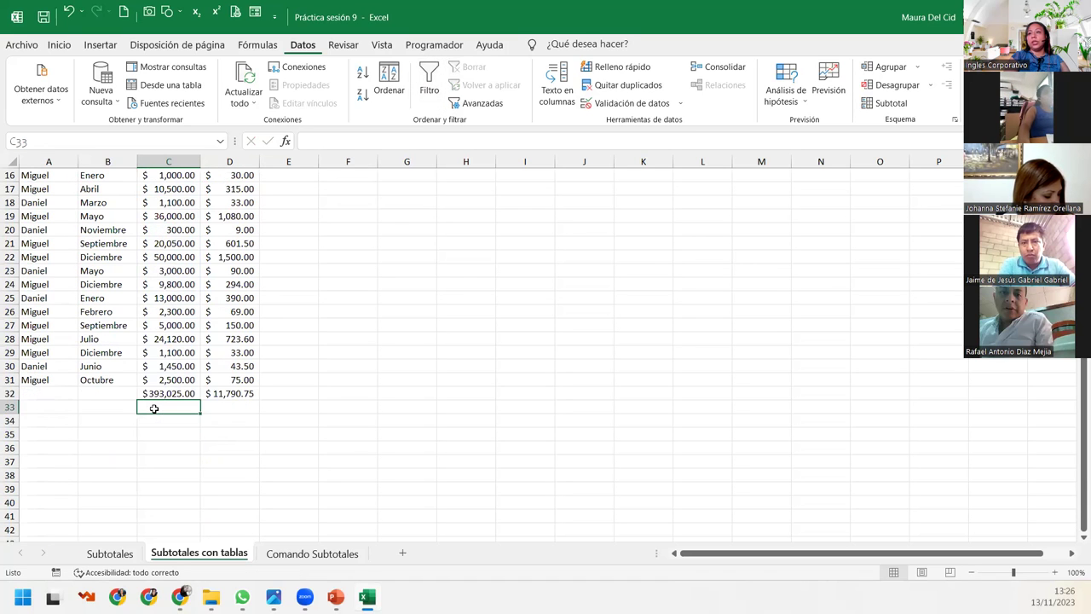
click(162, 393)
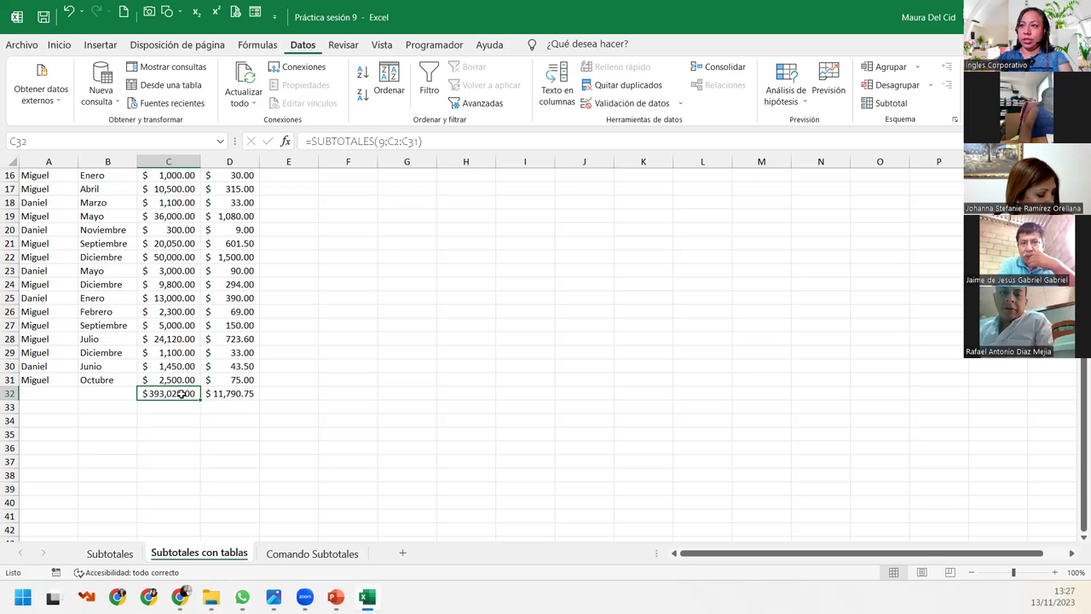
double_click(180, 394)
key(Right)
key(Right)
key(Right)
key(Right)
key(Right)
key(Escape)
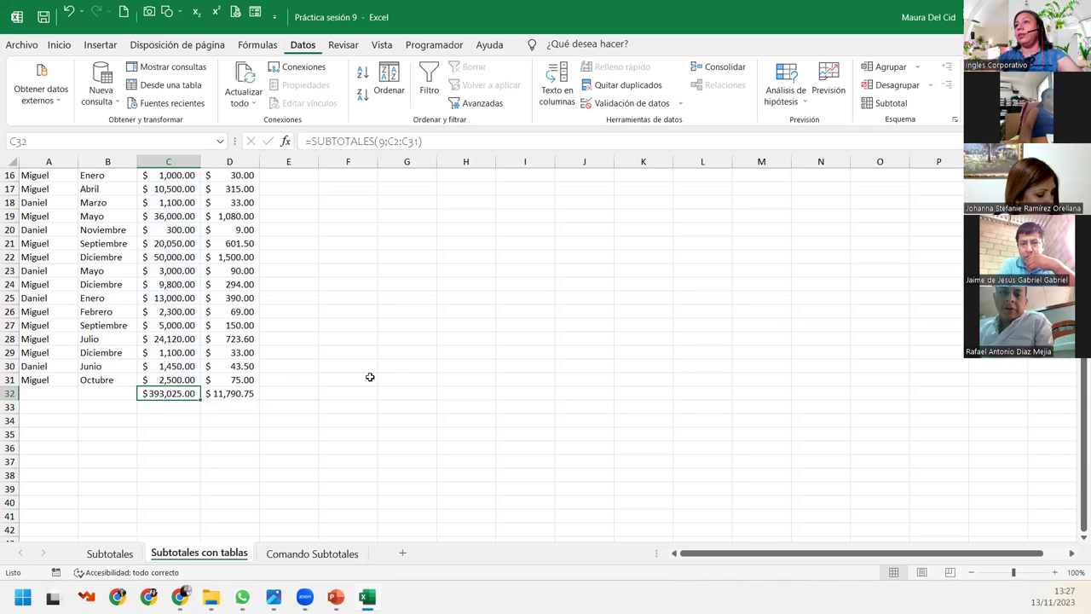
Delete the subtotals in C32:D32 and return to cell A1
scroll(168, 314, up, 4)
click(167, 286)
scroll(180, 290, up, 1)
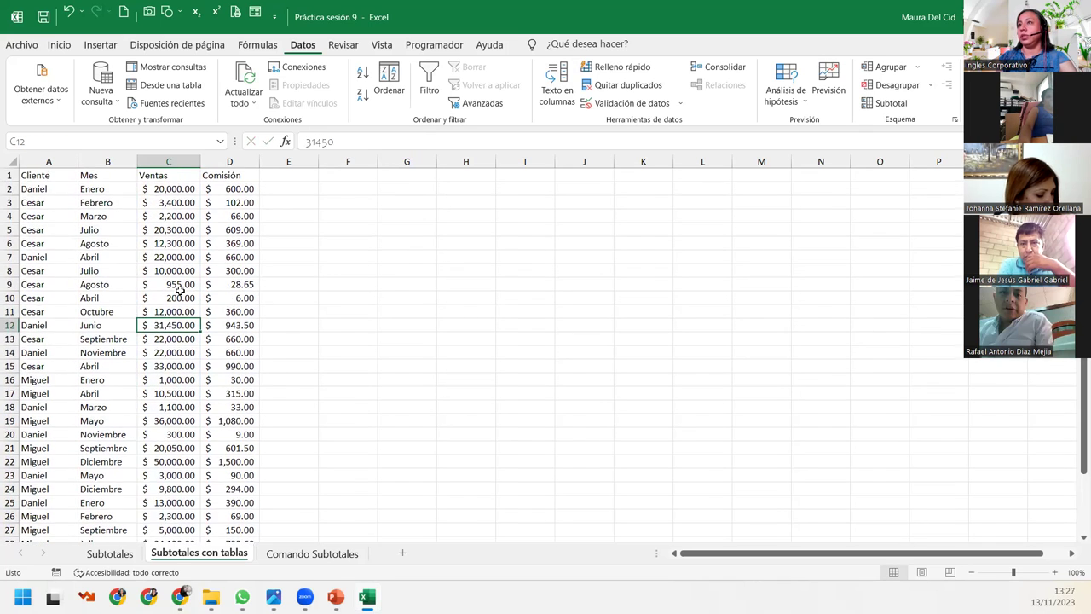
scroll(203, 503, down, 5)
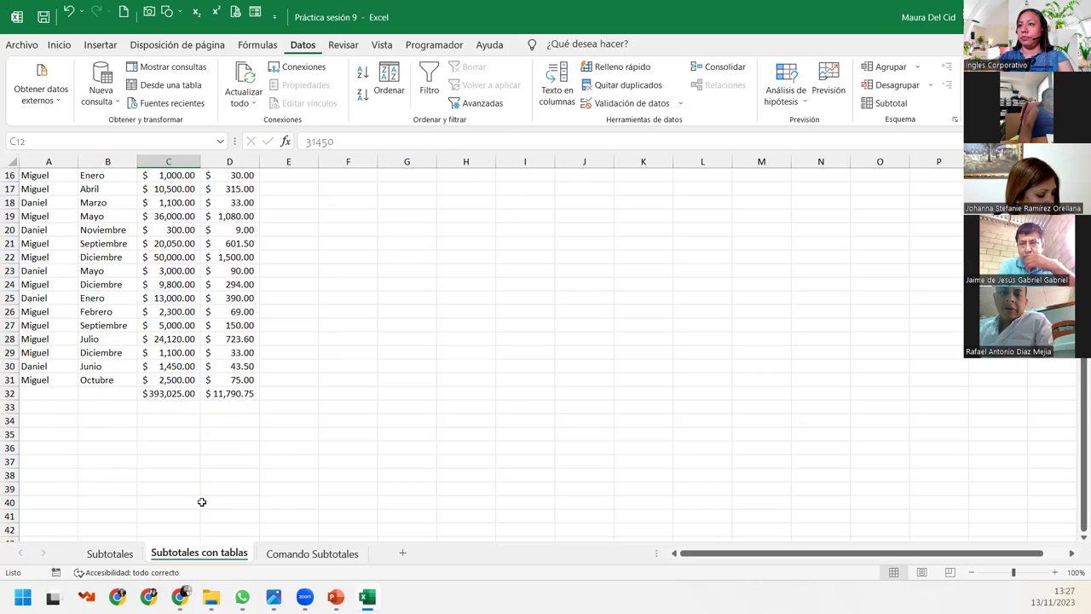
scroll(202, 502, down, 1)
drag(162, 352, 243, 352)
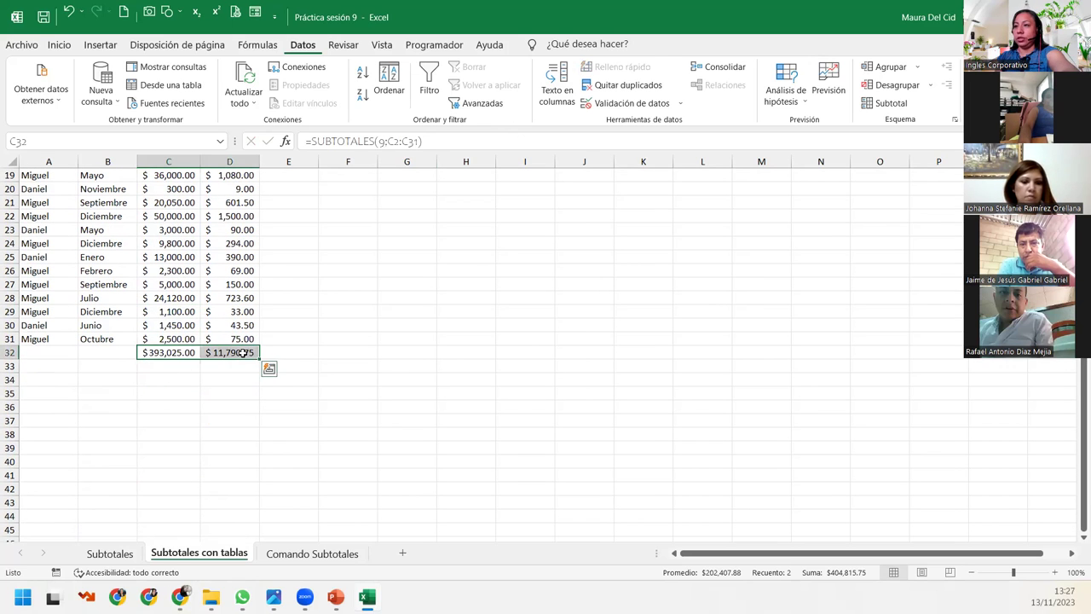
key(Delete)
scroll(243, 352, up, 5)
scroll(243, 352, up, 1)
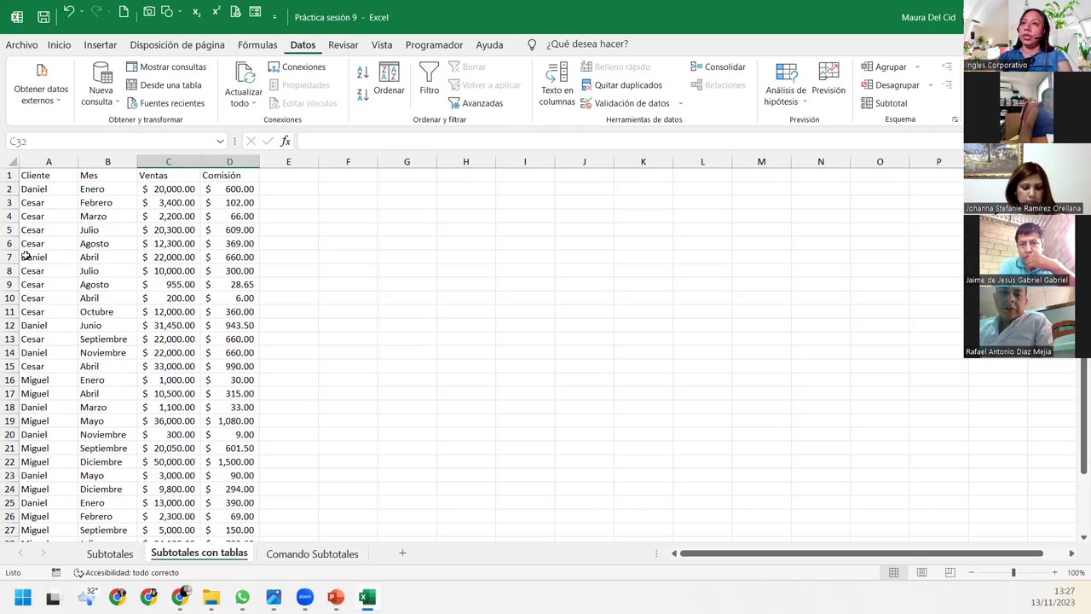
click(26, 174)
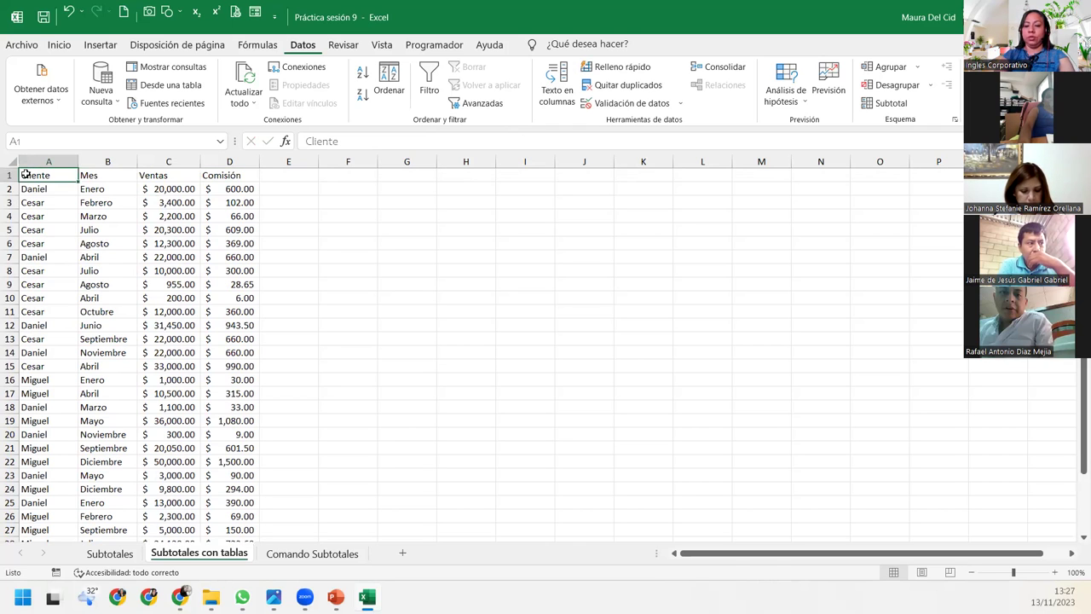
Format A1:D31 as a blue-styled table with headers, creating Tabla1
key(ctrl+shift+Right)
key(ctrl+shift+Down)
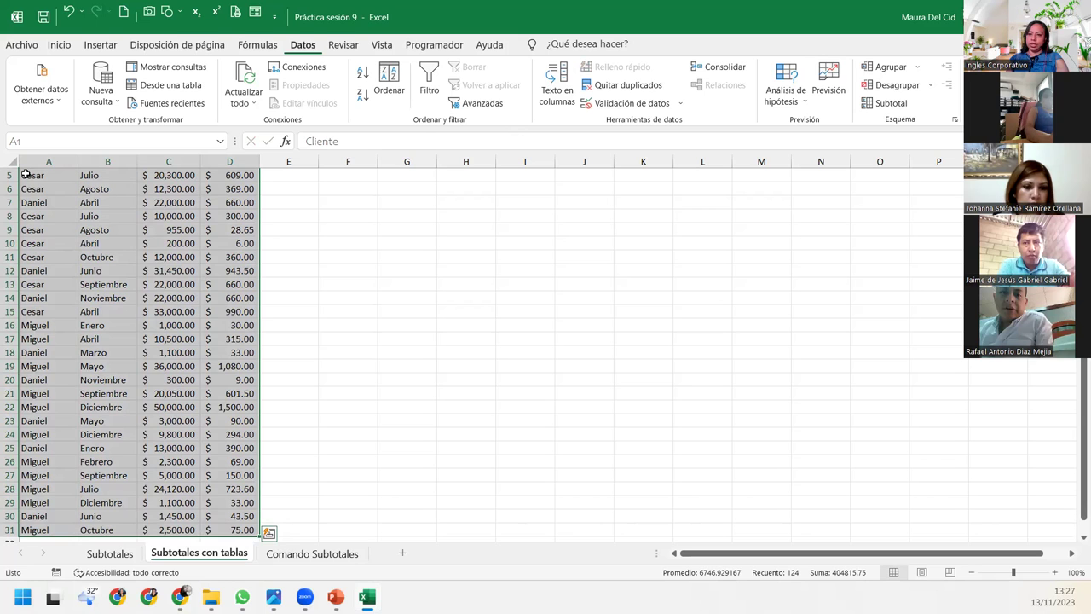
click(59, 44)
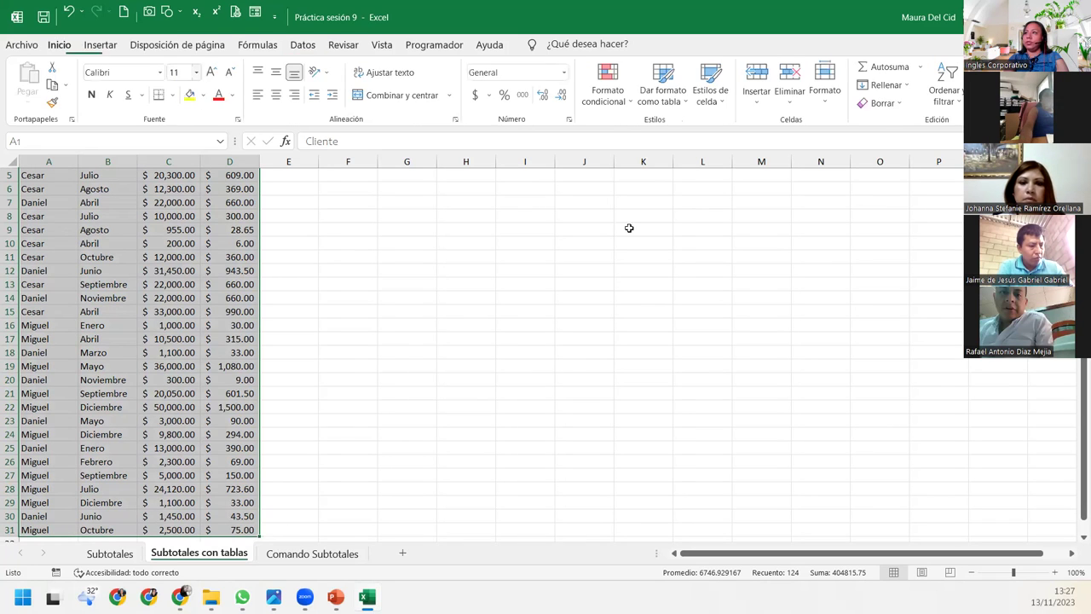
click(663, 90)
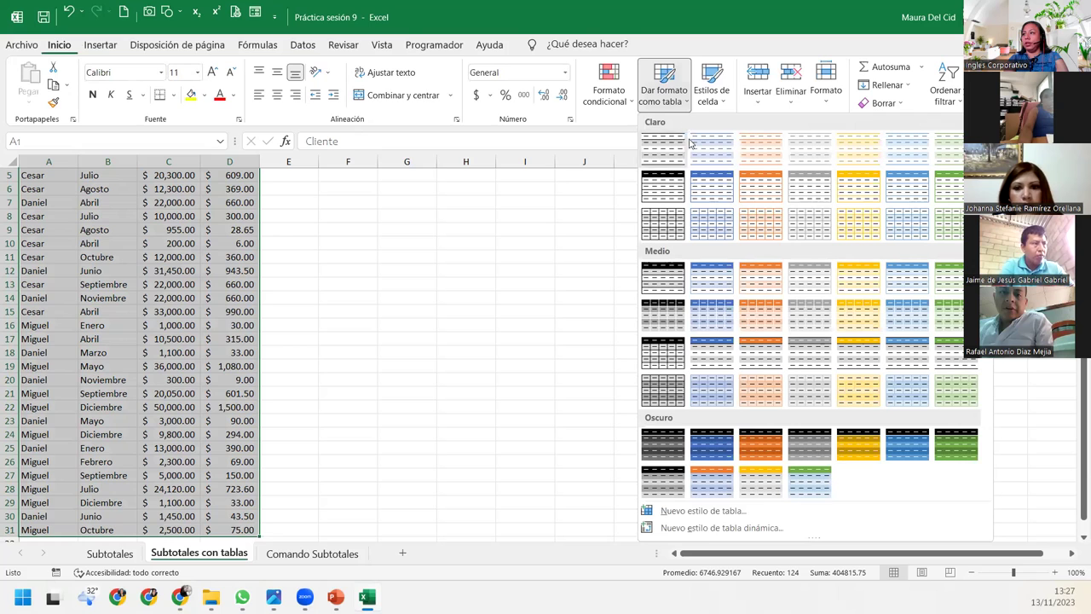
click(722, 194)
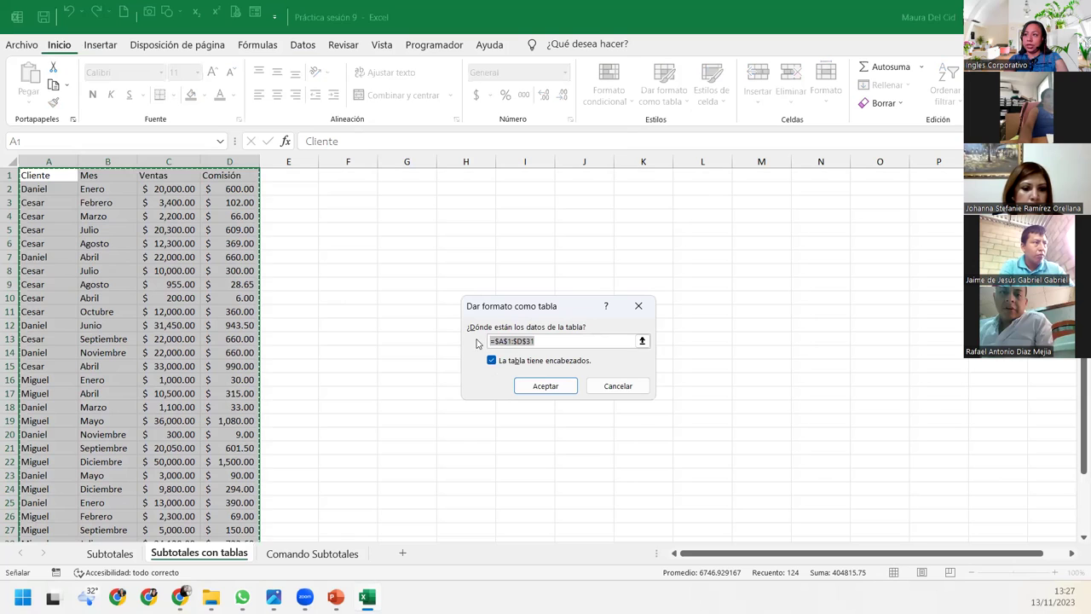
click(559, 384)
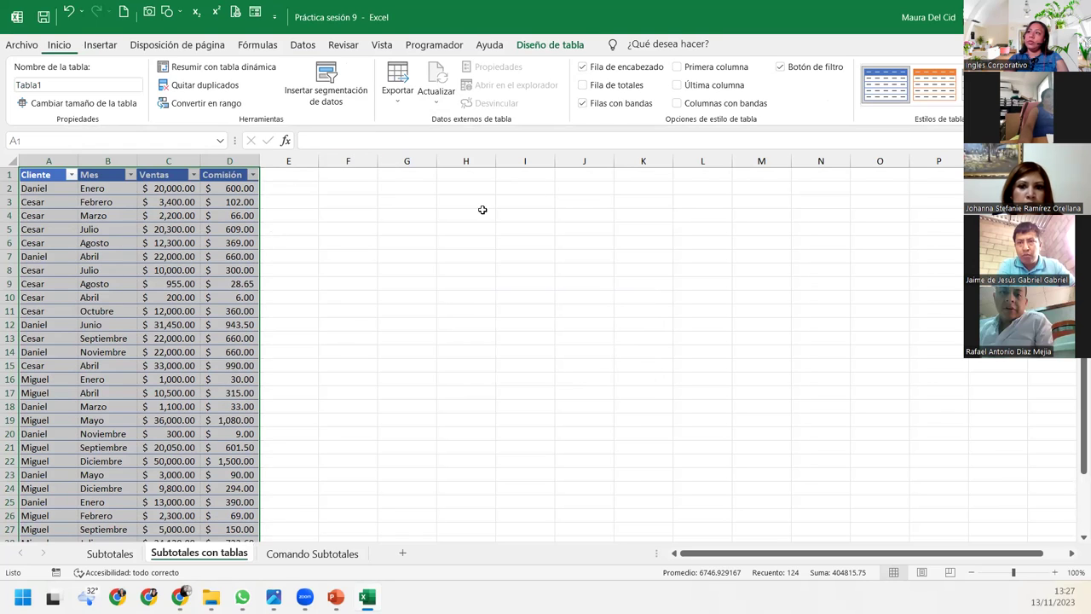
Turn off banded rows and inspect the Comisión total in the table's total row
click(583, 103)
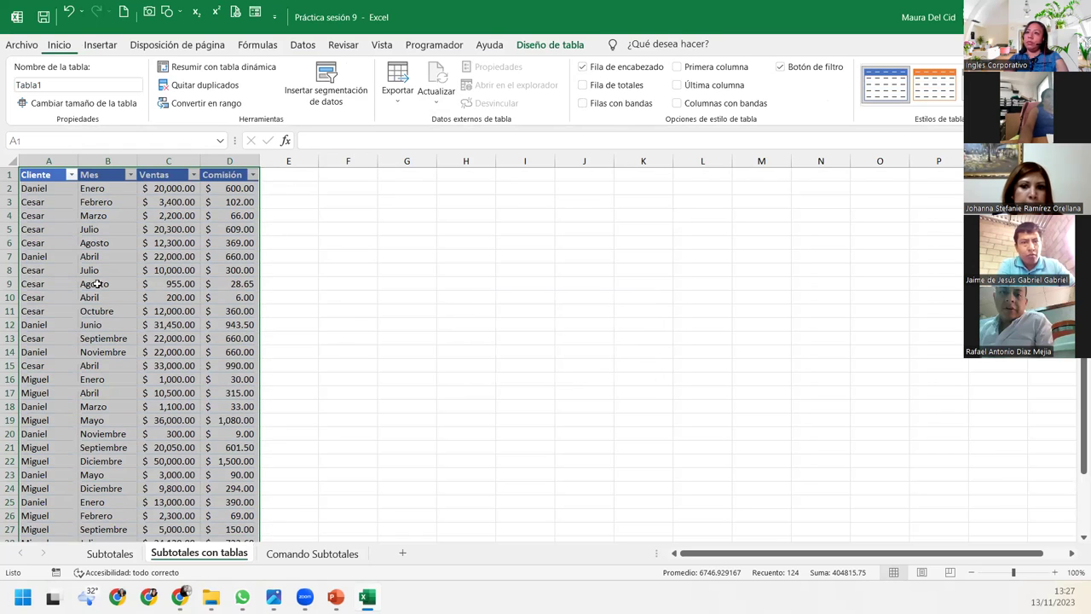
click(151, 215)
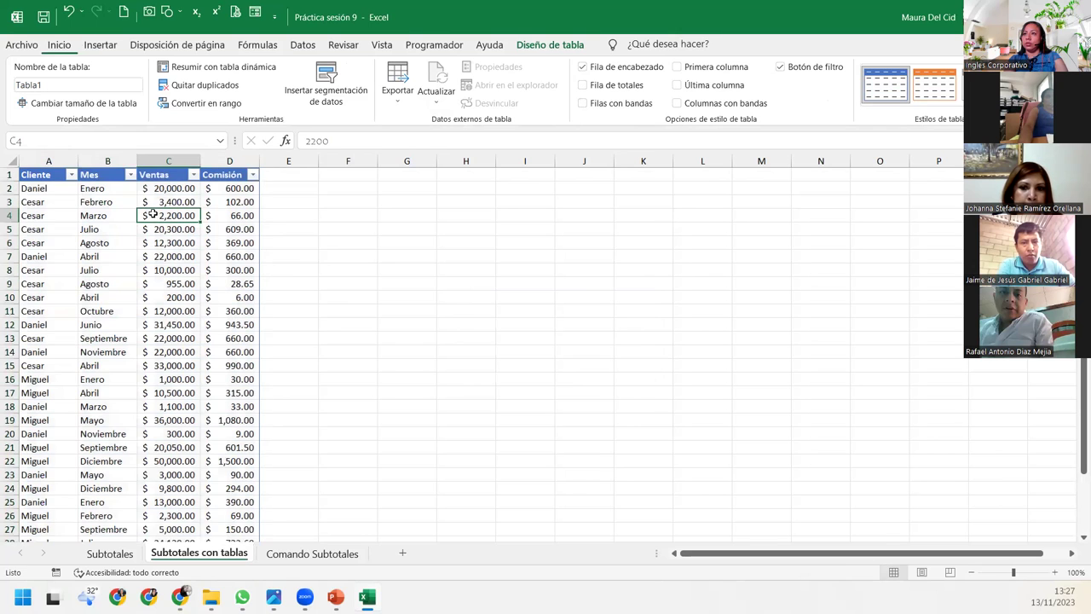
scroll(166, 283, down, 5)
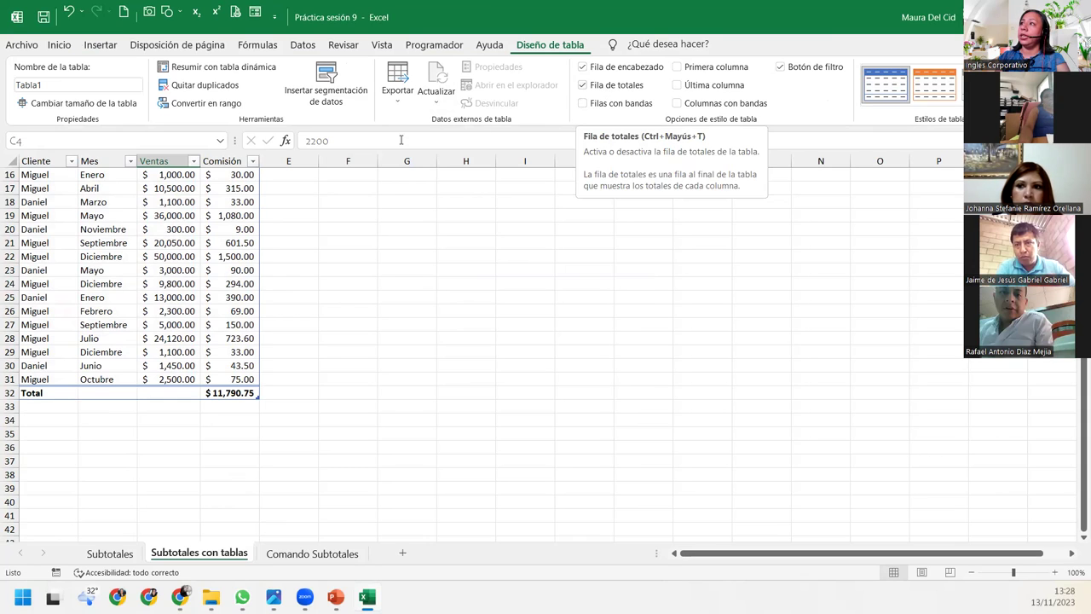
click(220, 397)
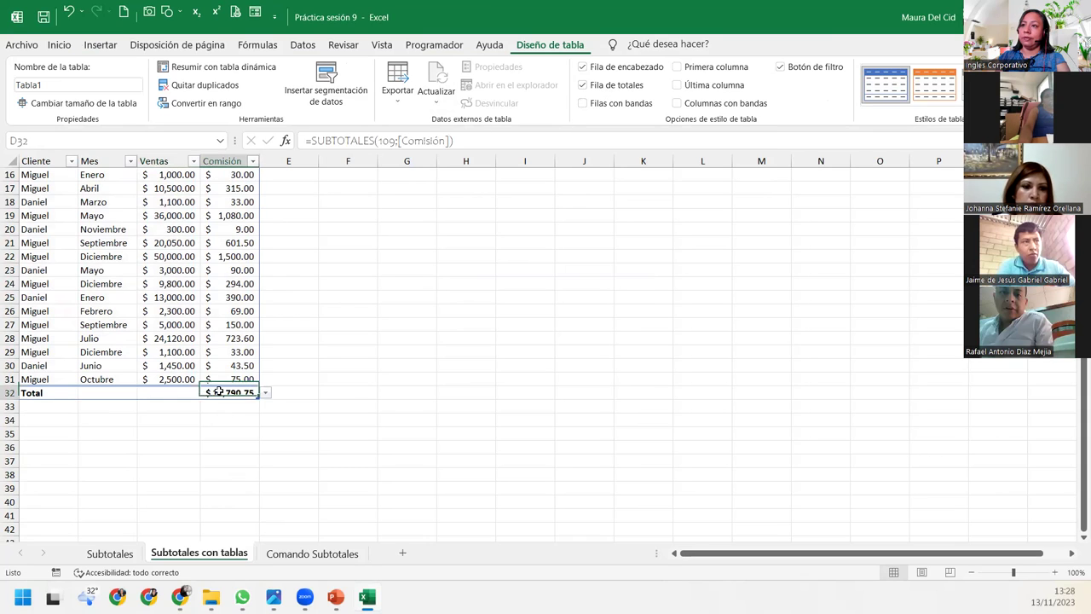
click(170, 394)
click(218, 393)
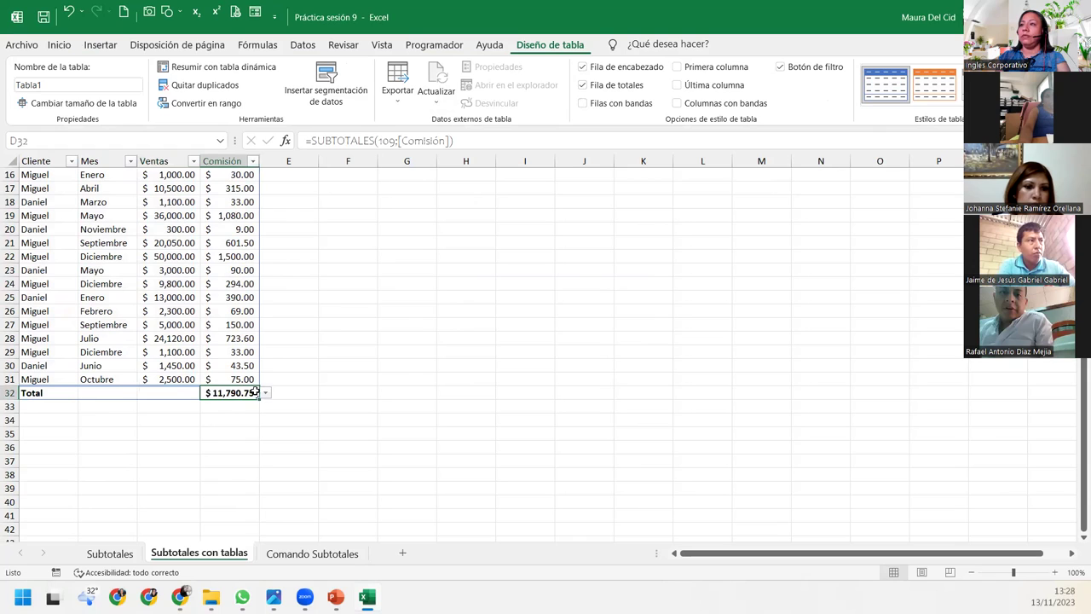
click(267, 393)
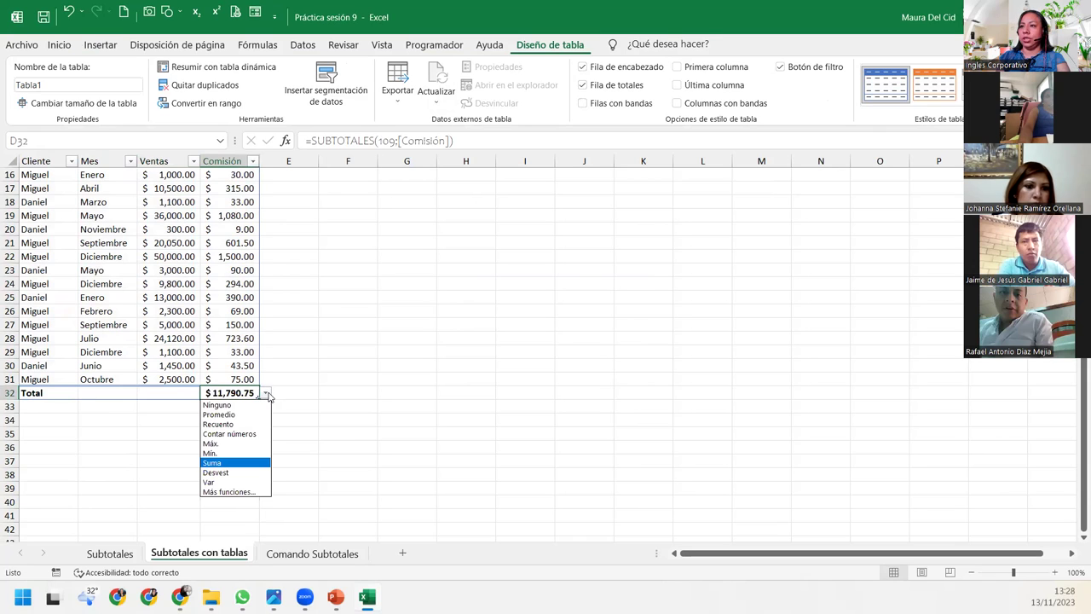
click(266, 393)
Set the Ventas total in C32 to Suma, giving $393,025.00
click(170, 393)
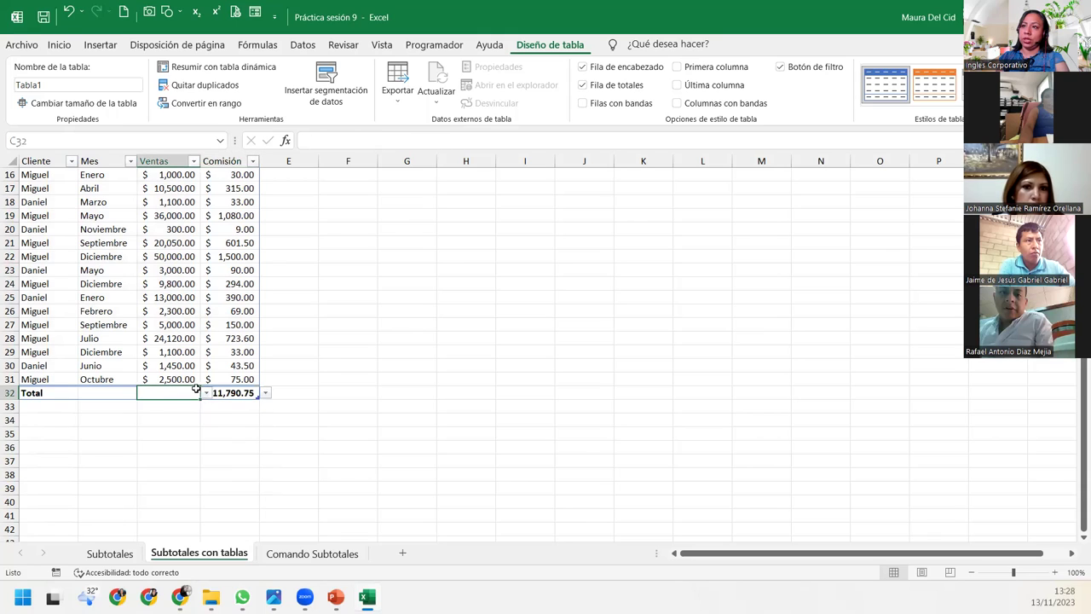
click(213, 393)
click(183, 391)
click(206, 393)
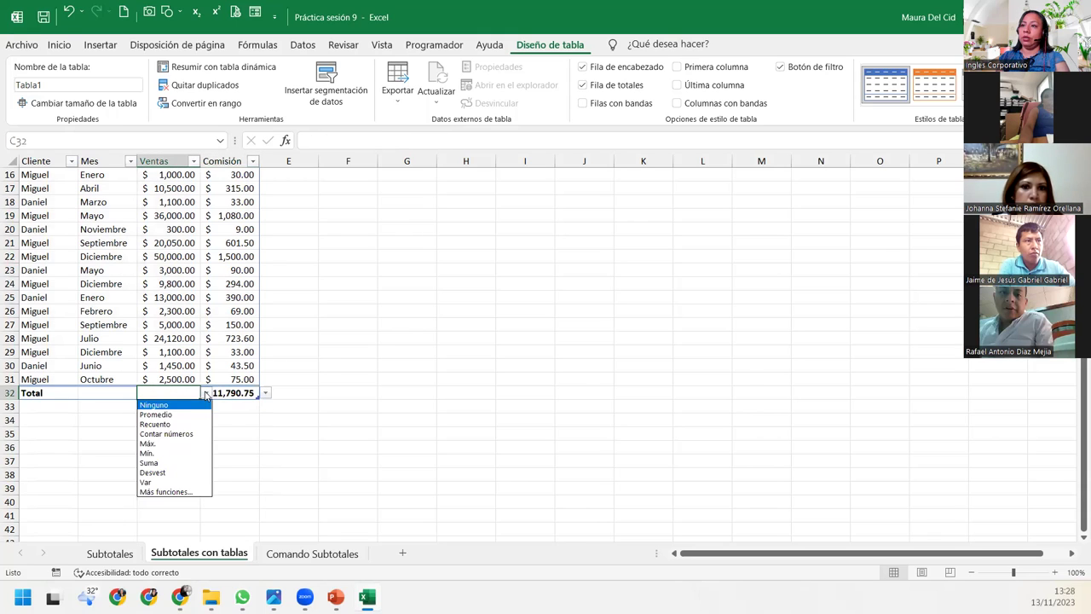
click(159, 465)
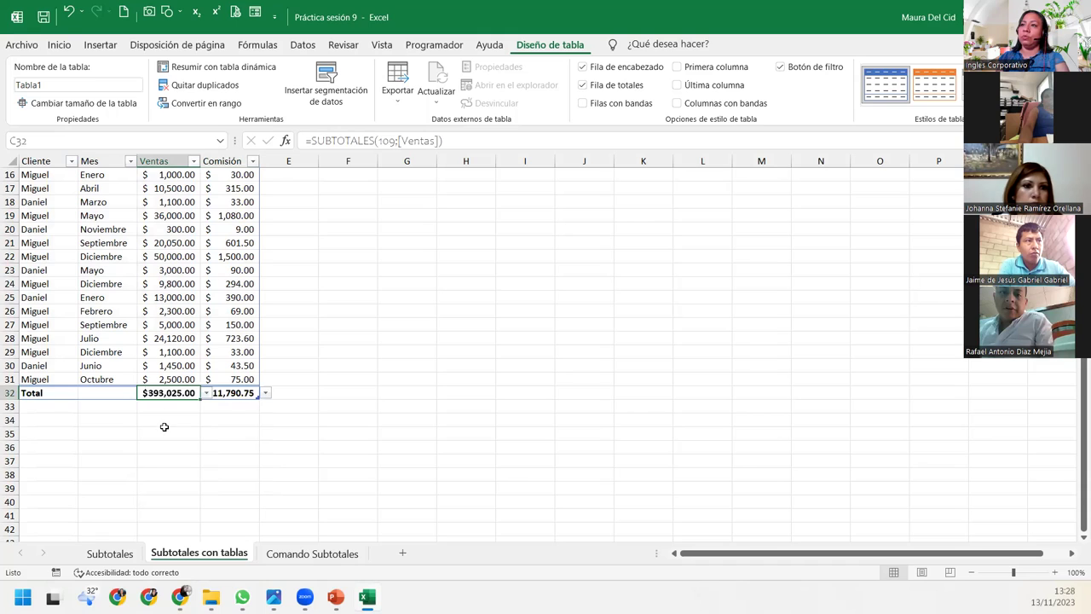
click(171, 375)
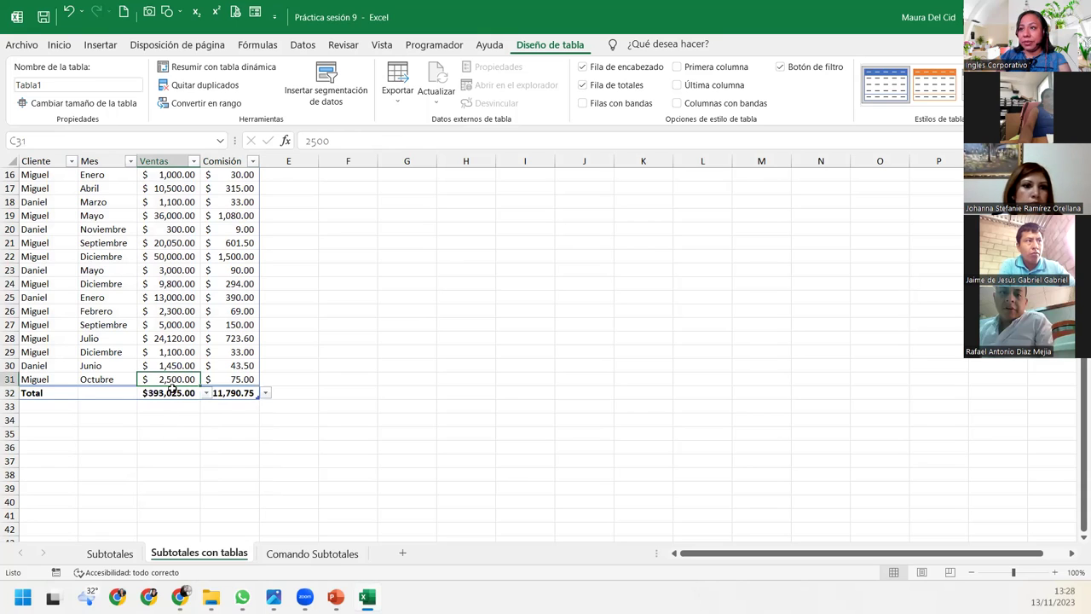
click(173, 392)
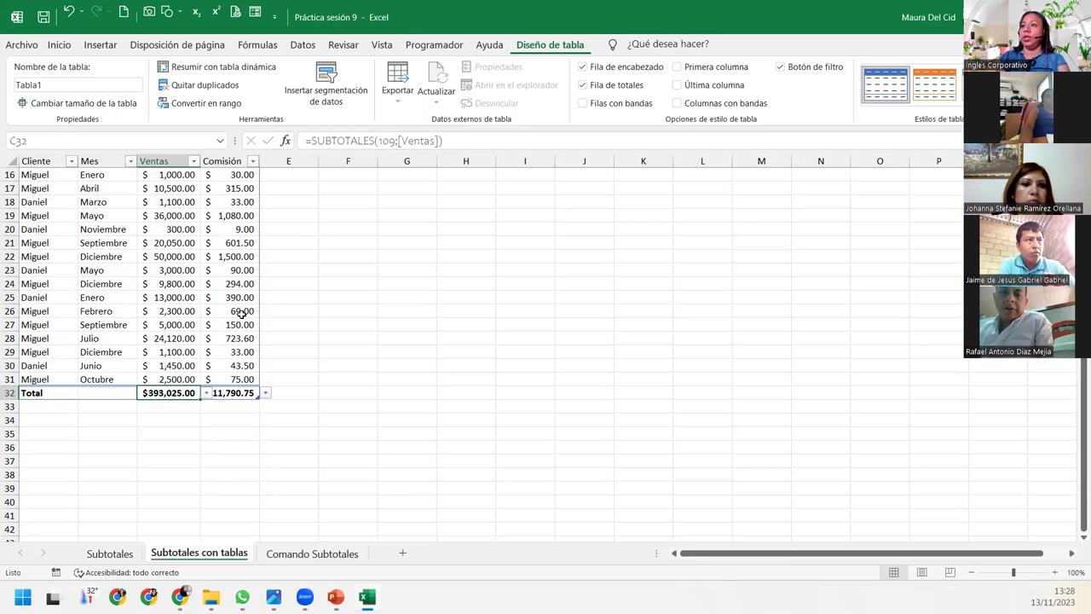
scroll(242, 313, up, 5)
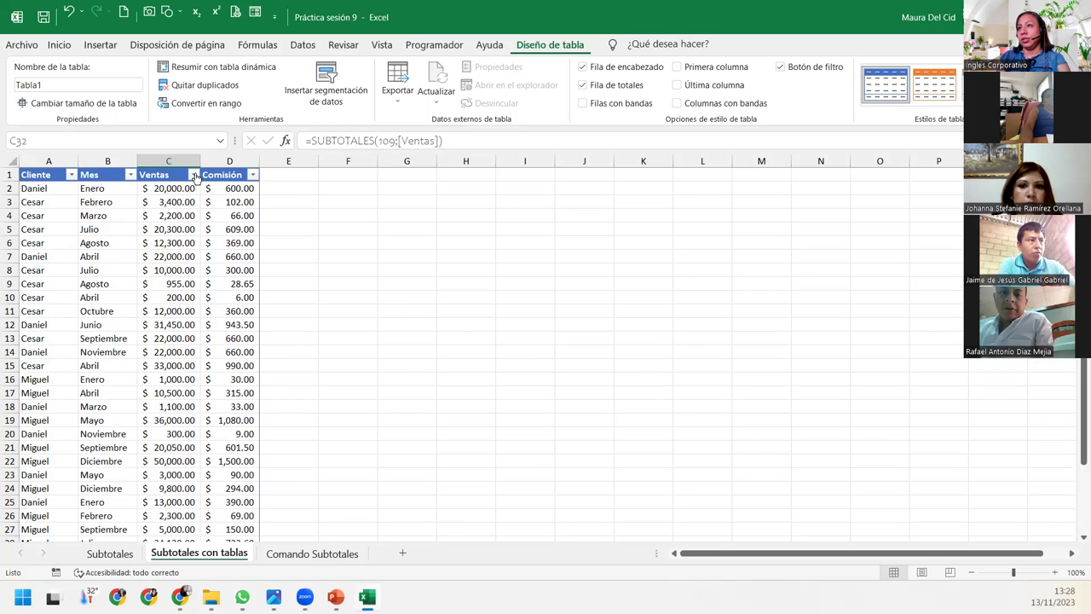
Apply a Ventas number filter Entre 10000 and 15000, leaving 5 of 30 records
click(195, 174)
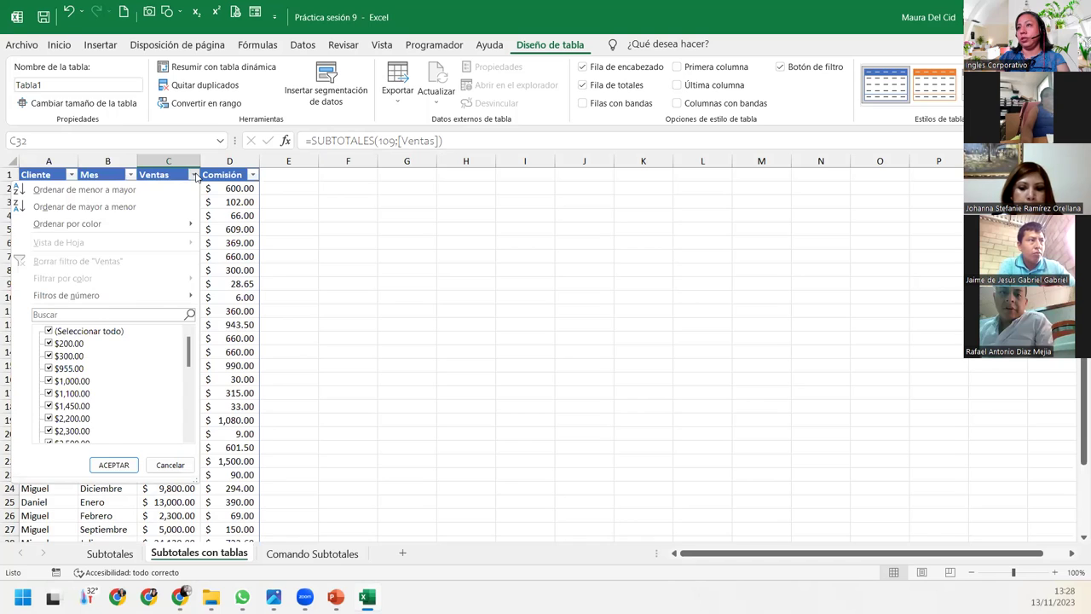
click(195, 175)
click(195, 174)
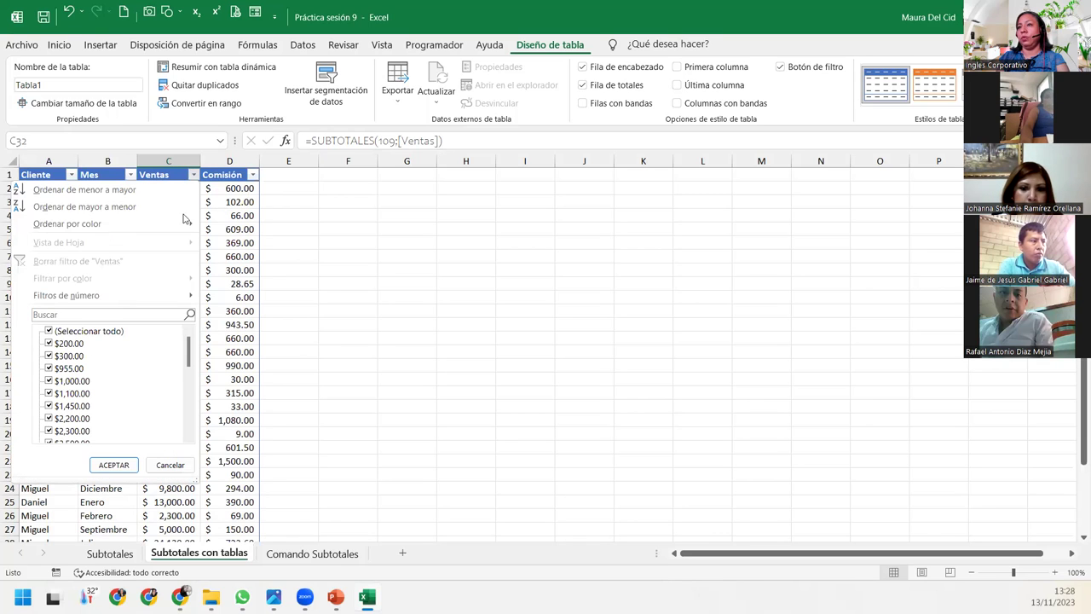
mouse_move(164, 298)
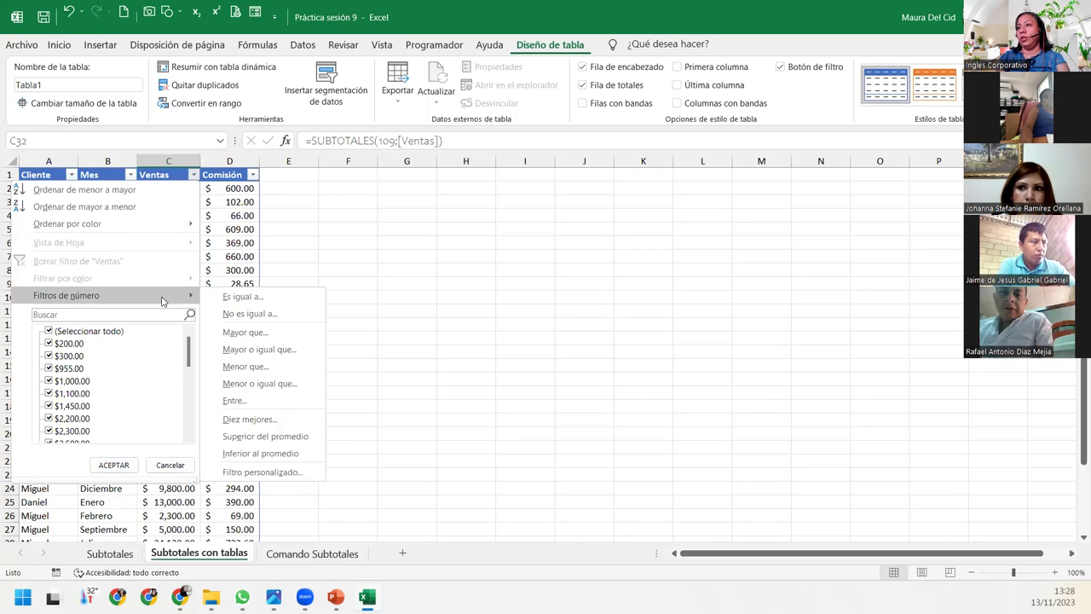
click(267, 402)
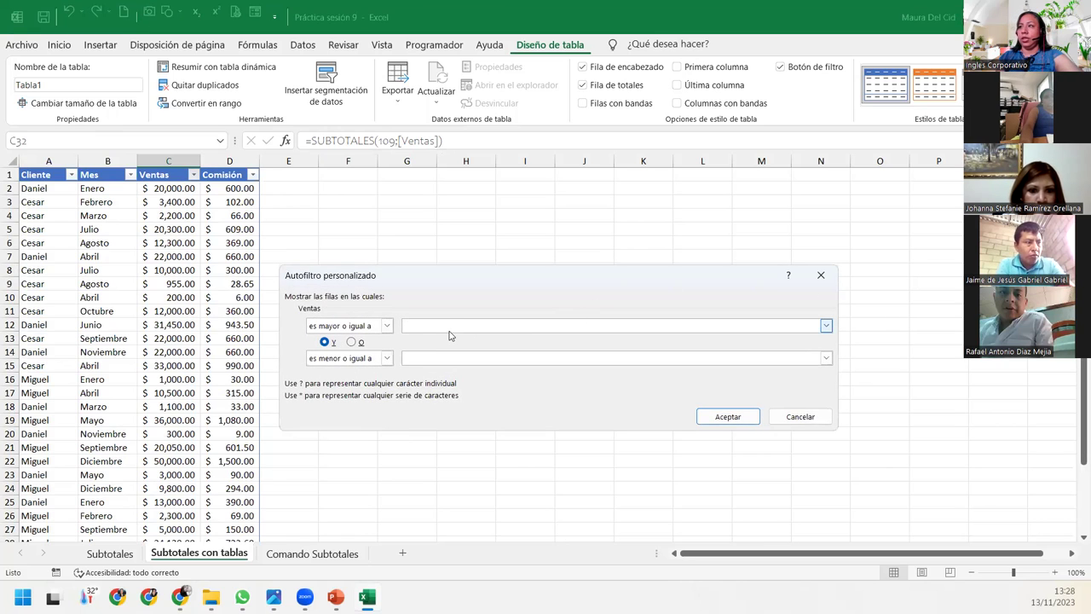
text(1)
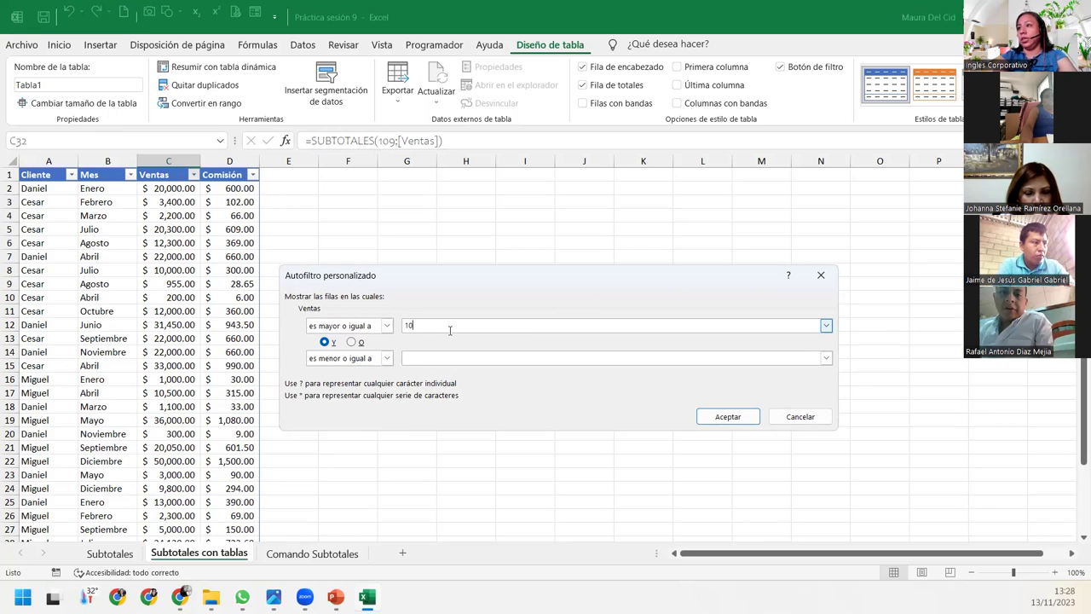
text(000)
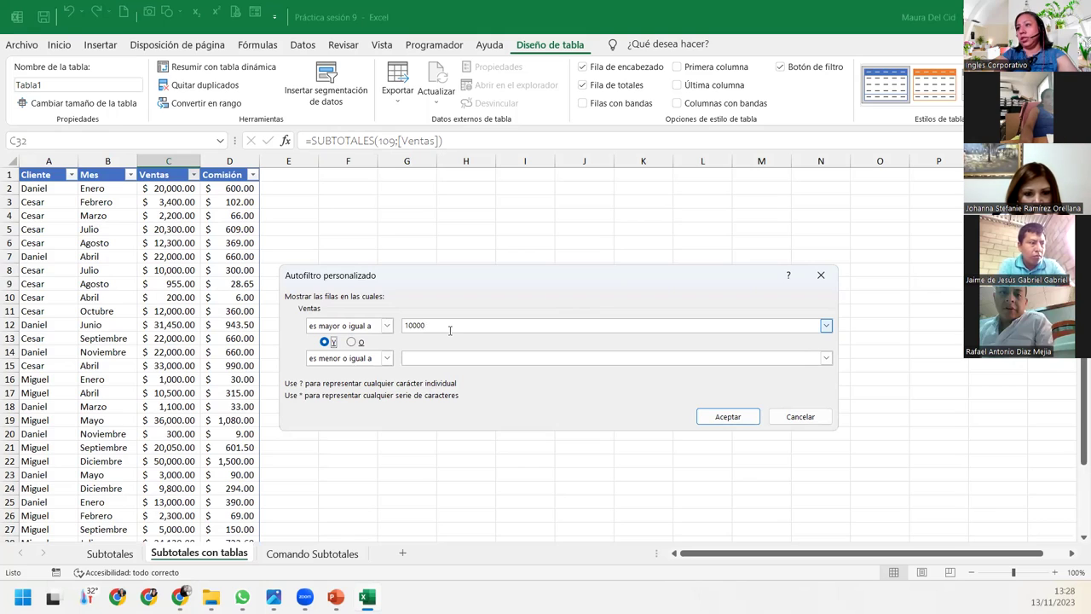
key(Tab)
key(Tab)
text(15000)
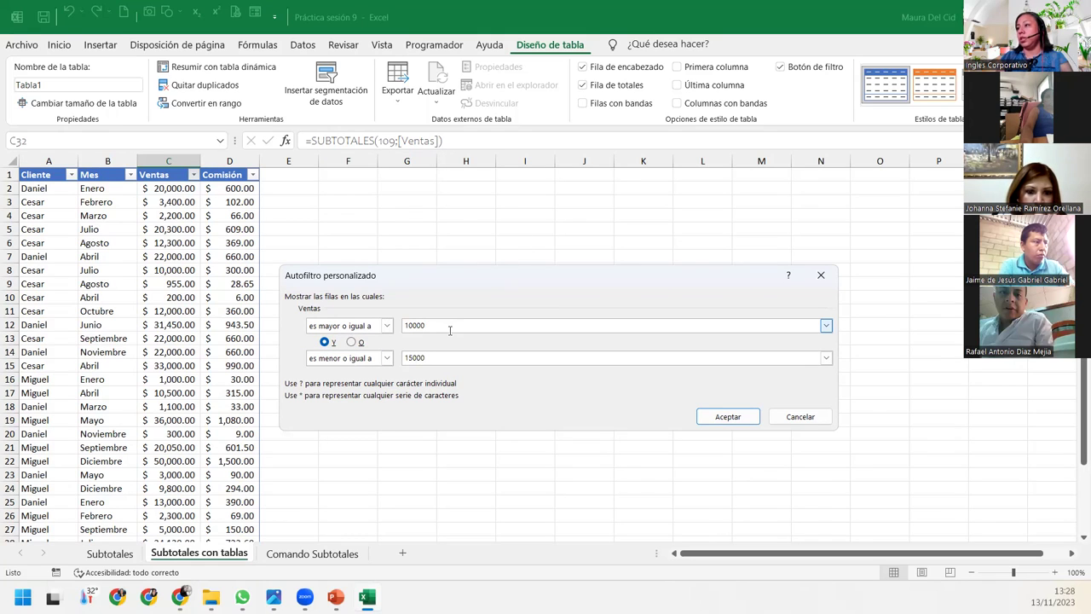
click(724, 416)
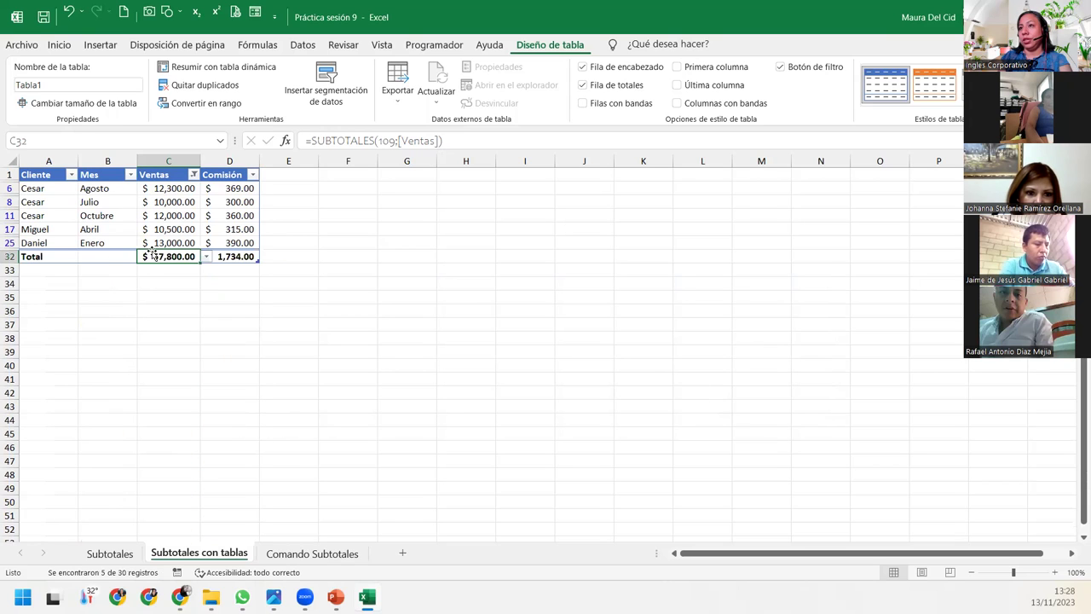
Switch the Ventas and Comisión totals to Promedio, showing $11,560.00 and $346.80
click(245, 254)
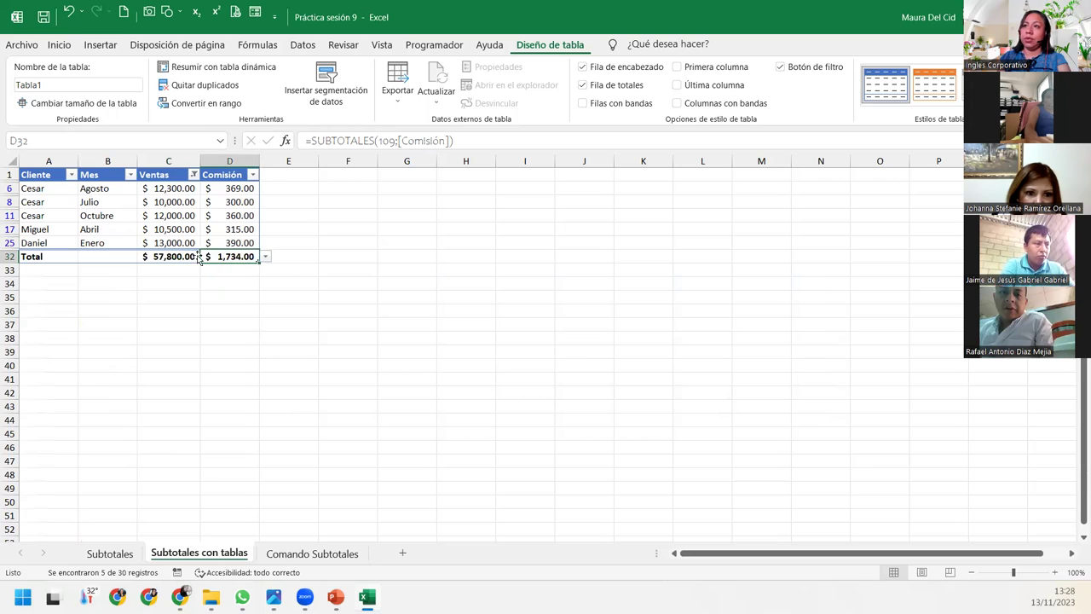
mouse_move(191, 188)
mouse_down()
mouse_move(199, 242)
mouse_move(186, 242)
mouse_up()
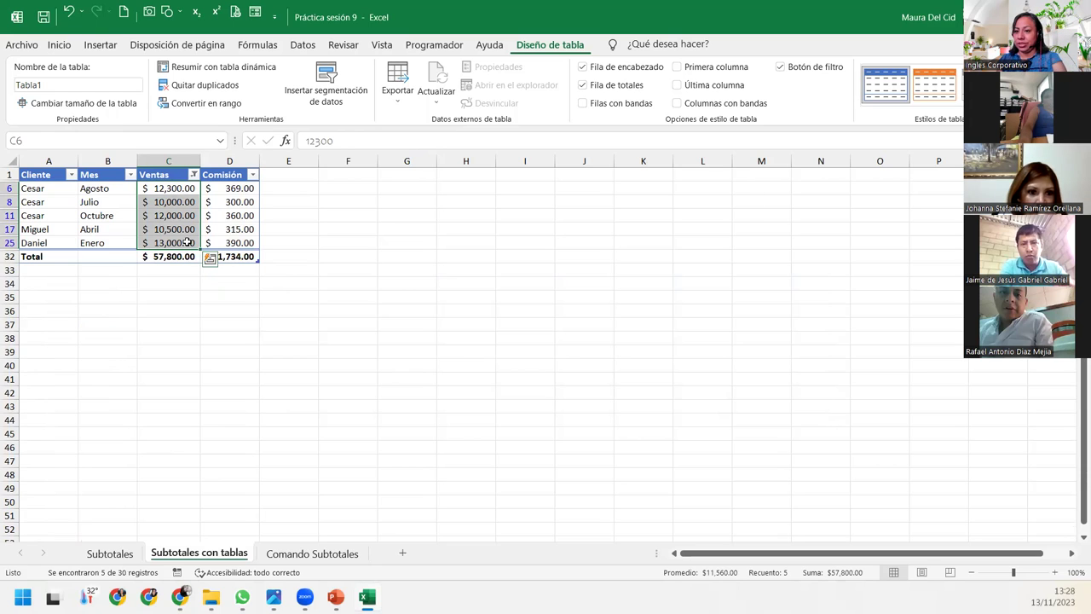
click(150, 228)
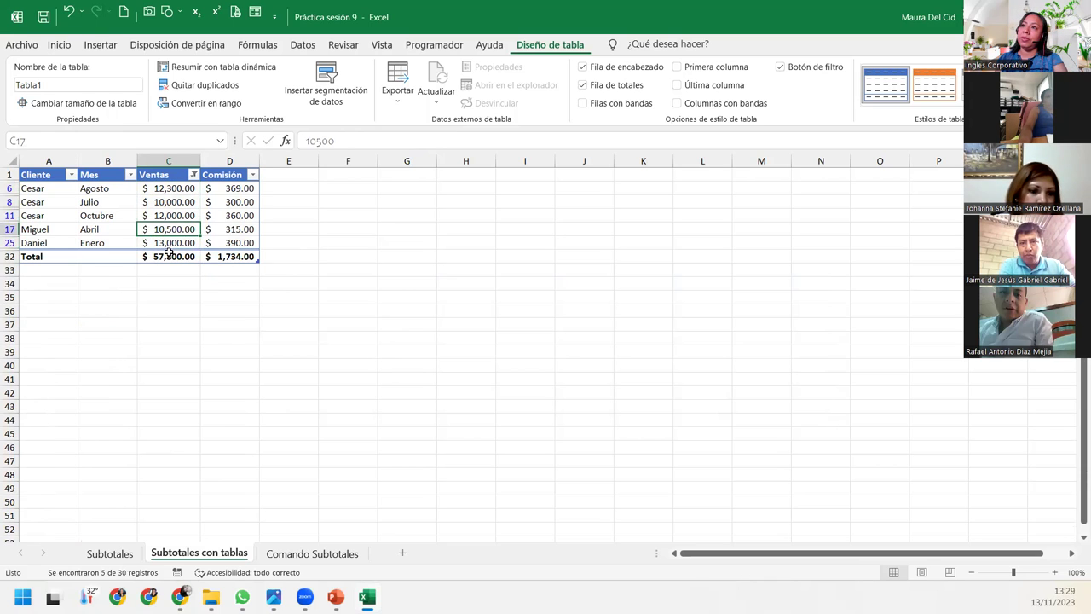
click(170, 254)
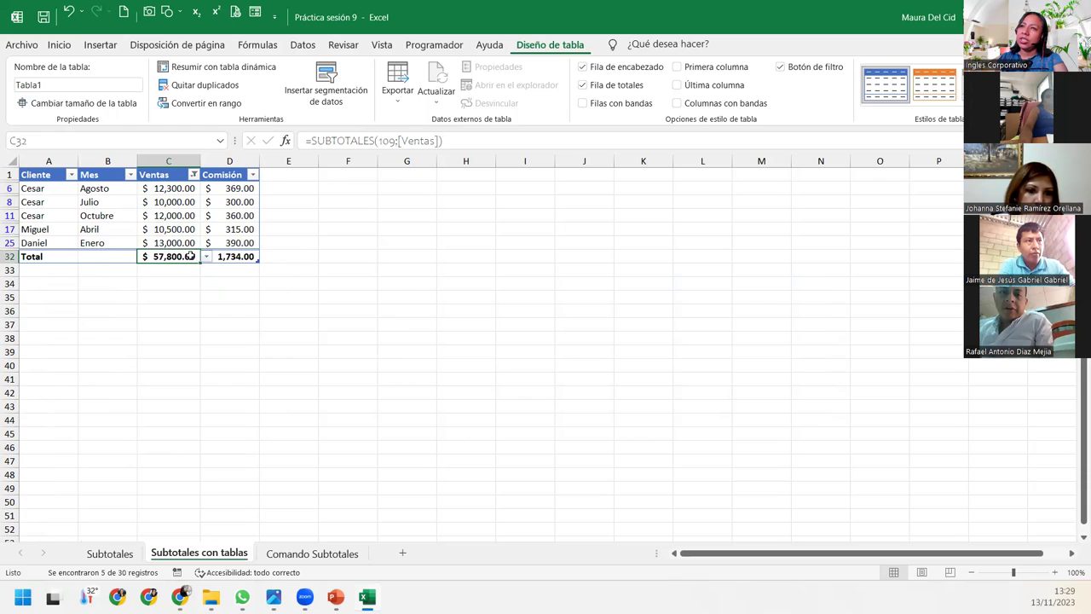
click(206, 256)
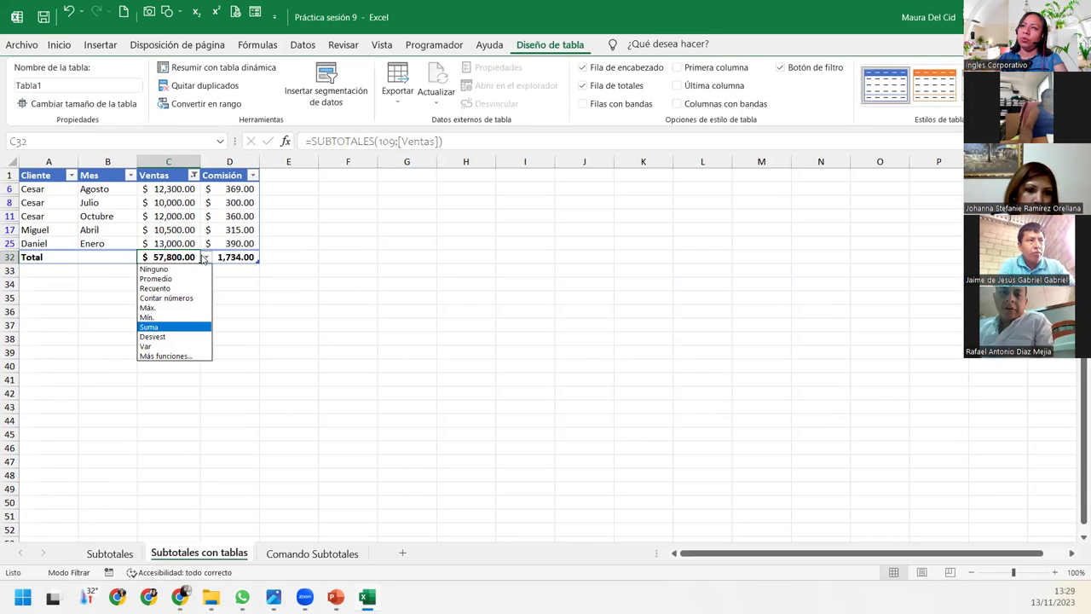
click(156, 279)
click(247, 258)
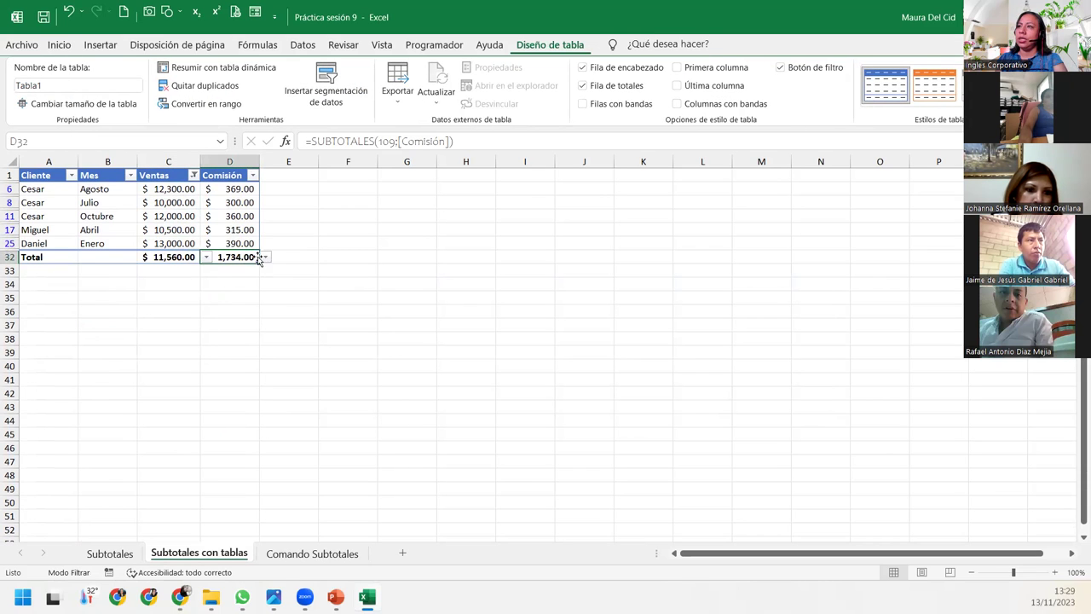
click(264, 257)
click(226, 279)
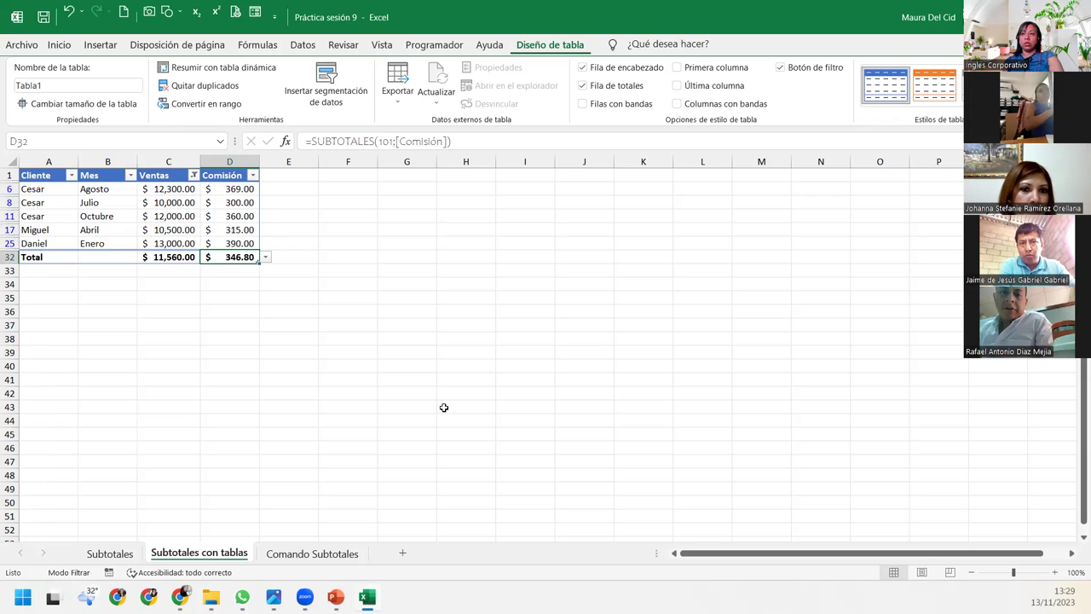
click(193, 175)
mouse_move(176, 295)
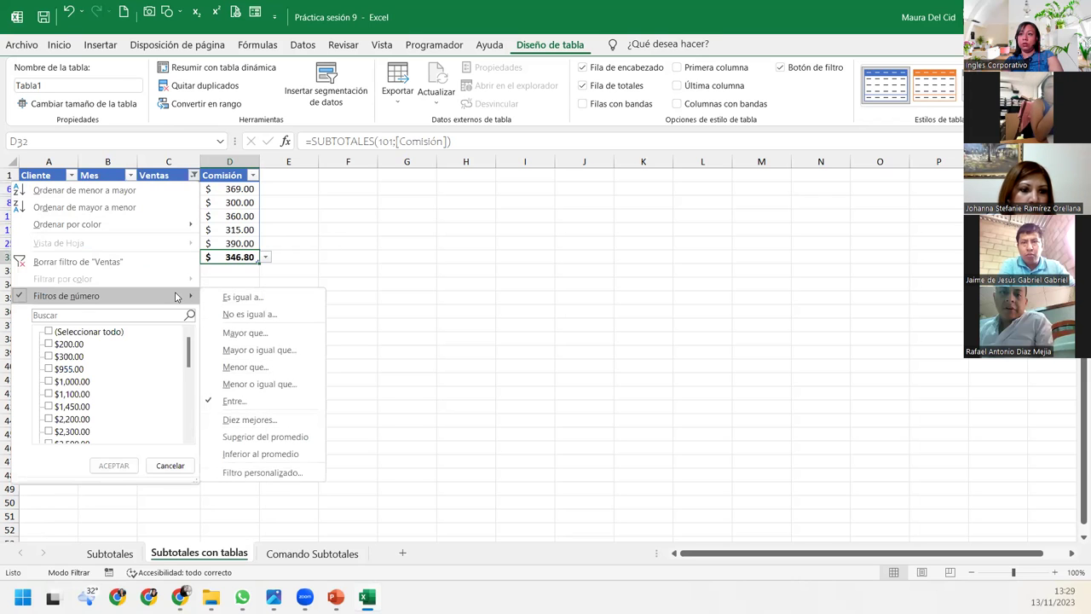
click(273, 412)
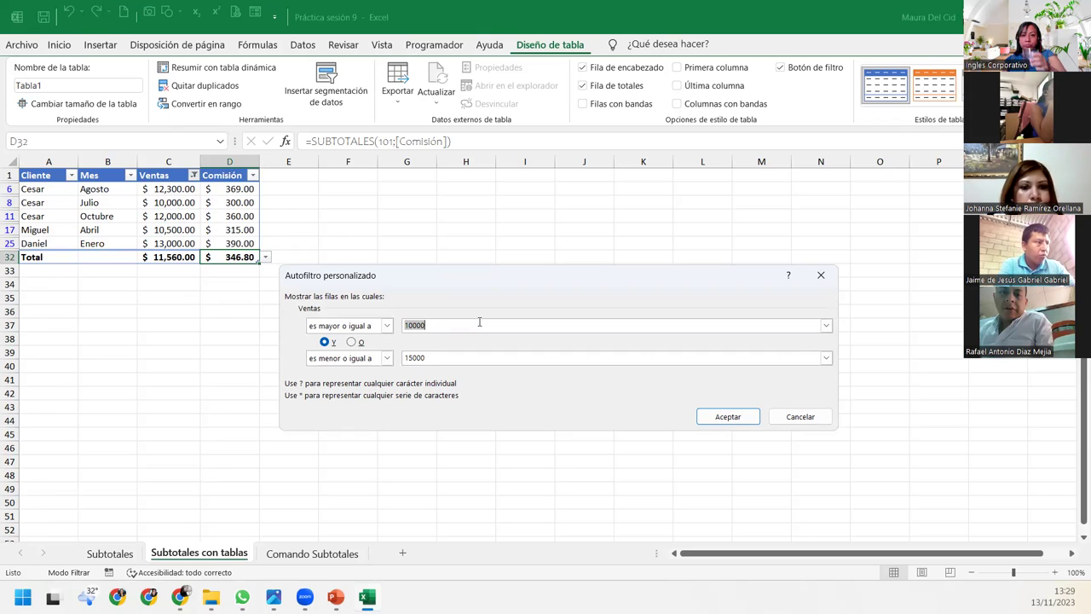
click(726, 416)
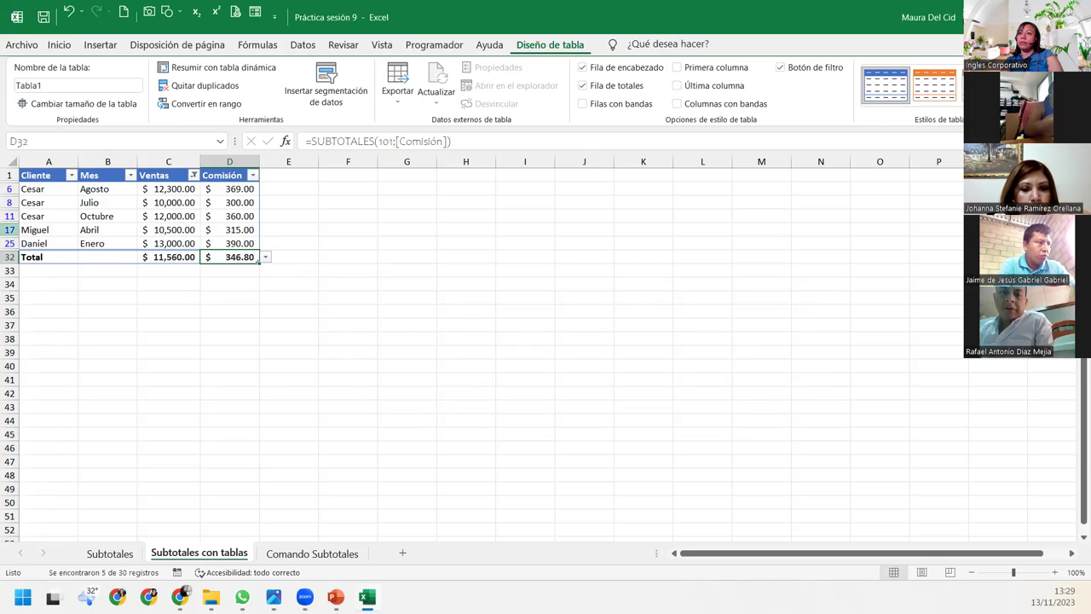
click(183, 257)
click(205, 256)
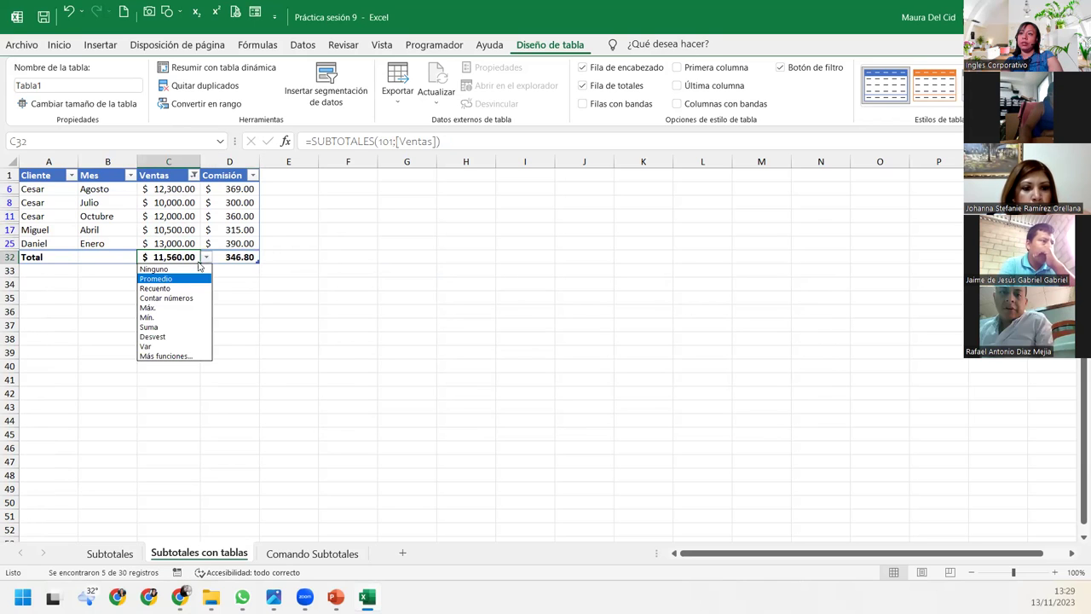
click(192, 261)
click(254, 259)
click(267, 257)
click(267, 258)
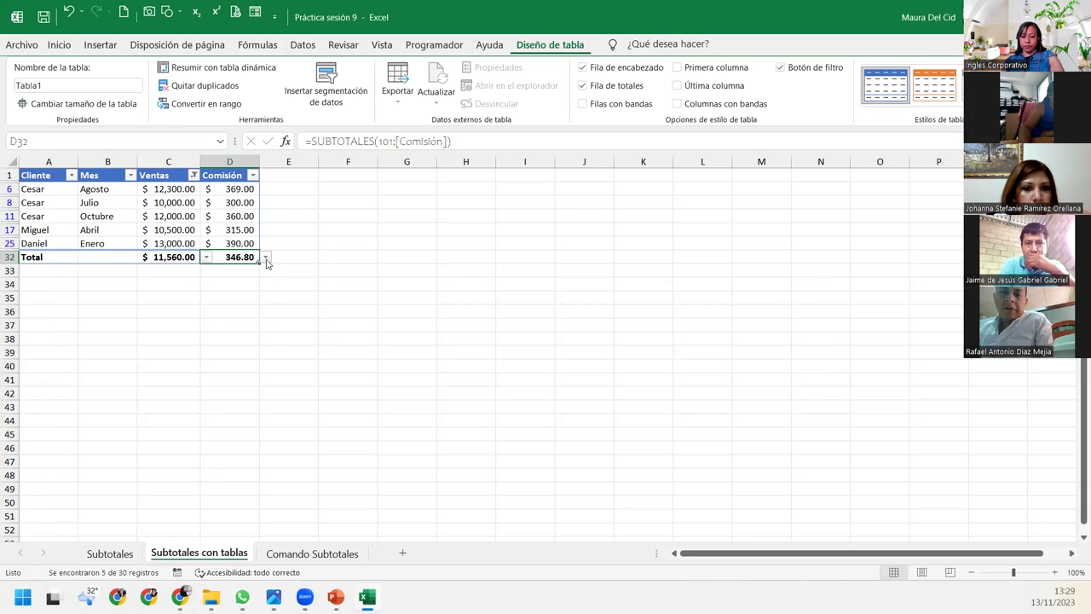
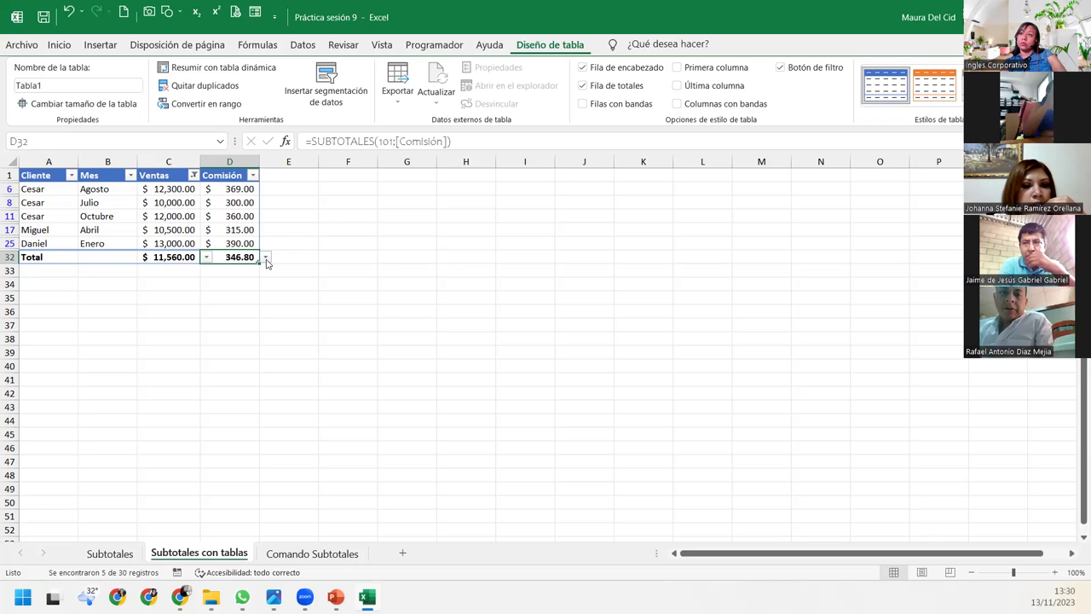
Inspect the Ventas total formula and compare it with the visible Ventas amounts
click(158, 258)
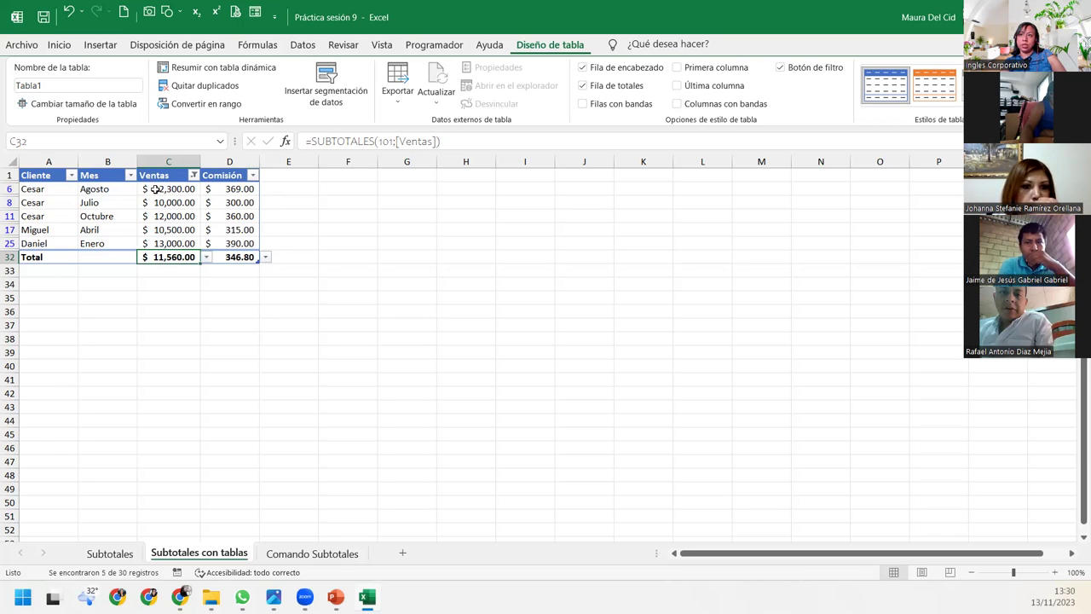
drag(155, 189, 163, 244)
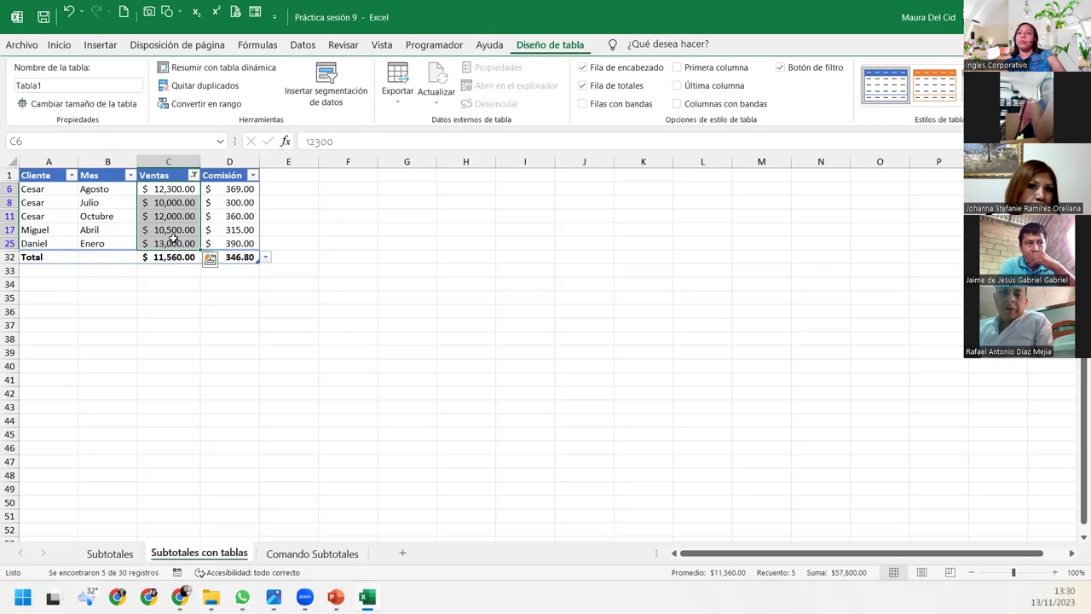
click(173, 257)
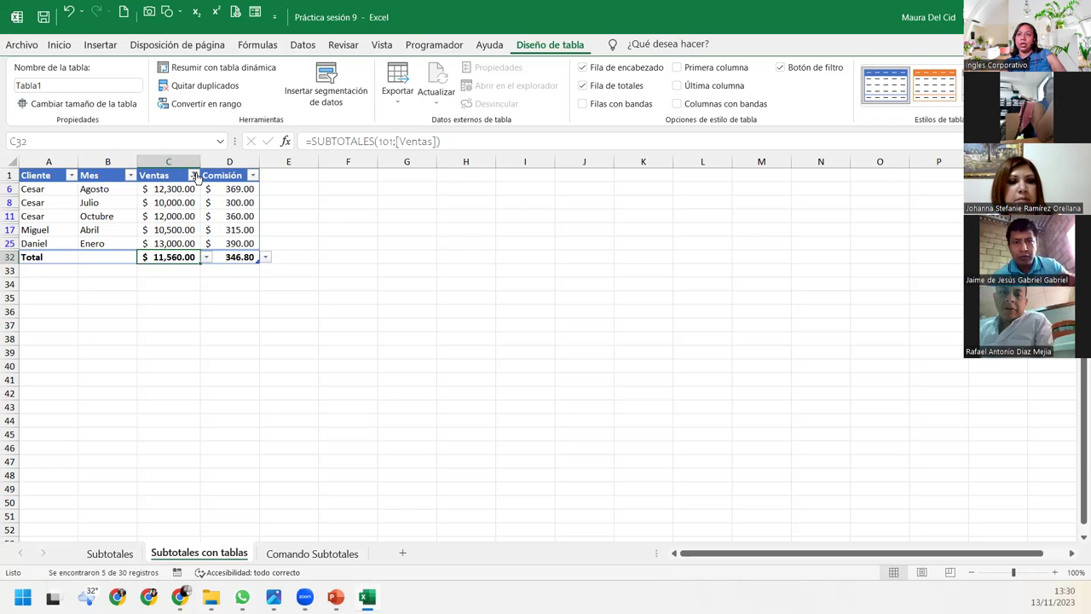
Clear the Ventas filter so all 30 rows return and the Total shows 13,100.83
click(195, 175)
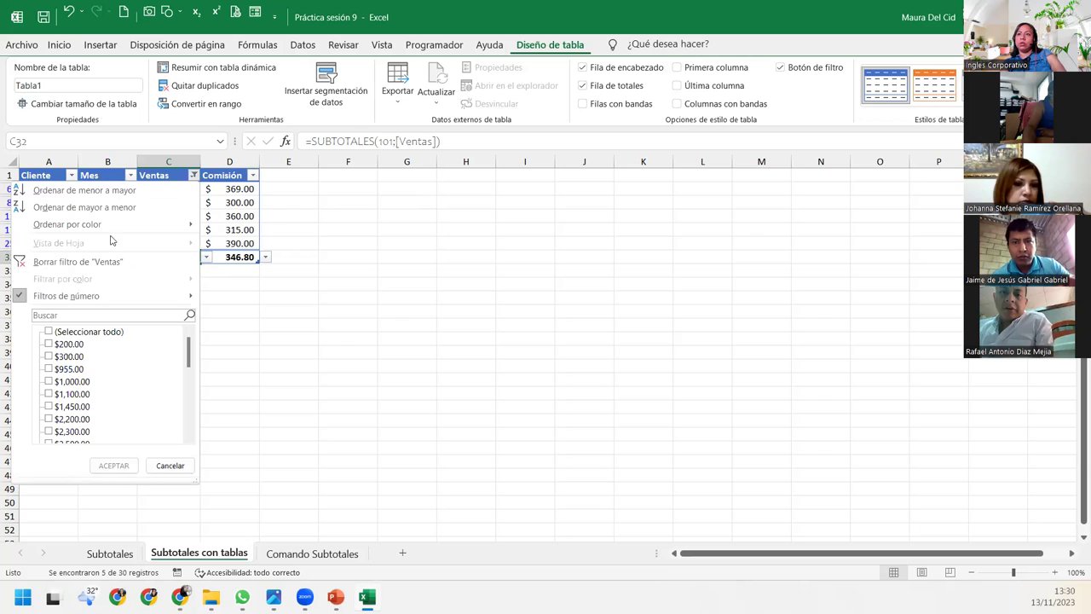
click(73, 263)
scroll(196, 315, down, 1)
scroll(196, 314, down, 6)
scroll(196, 314, down, 7)
scroll(196, 314, up, 5)
scroll(196, 312, up, 1)
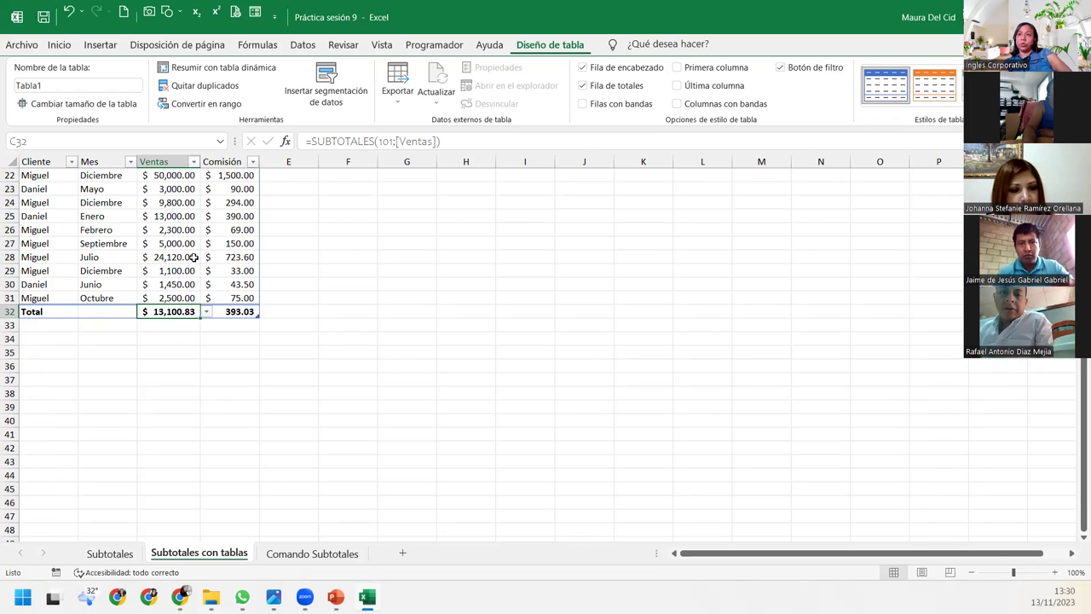
scroll(195, 257, up, 7)
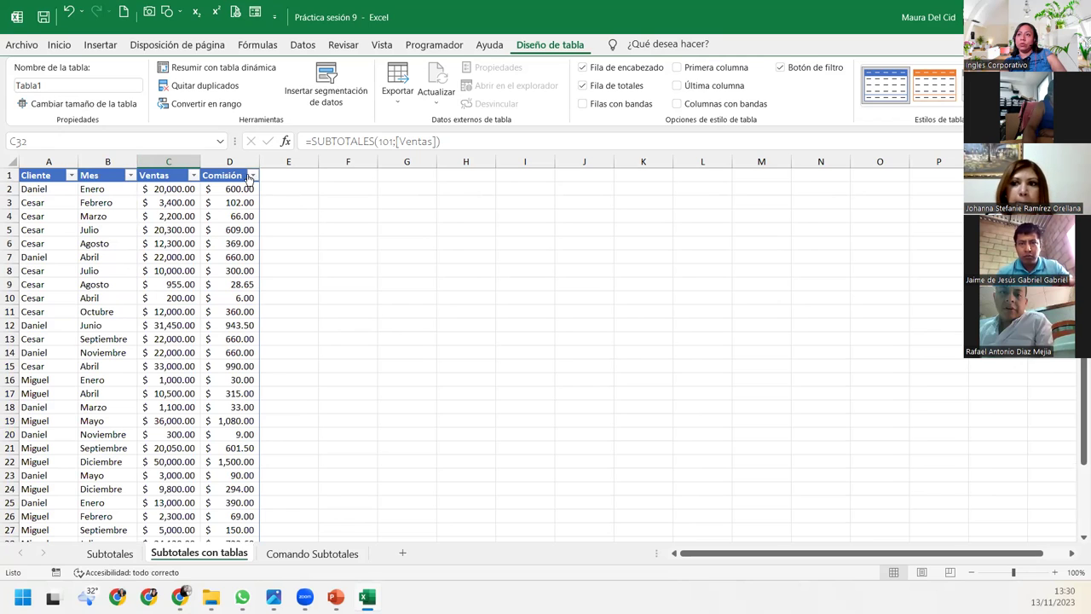
Apply a Ventas number filter of greater than 20000
click(194, 175)
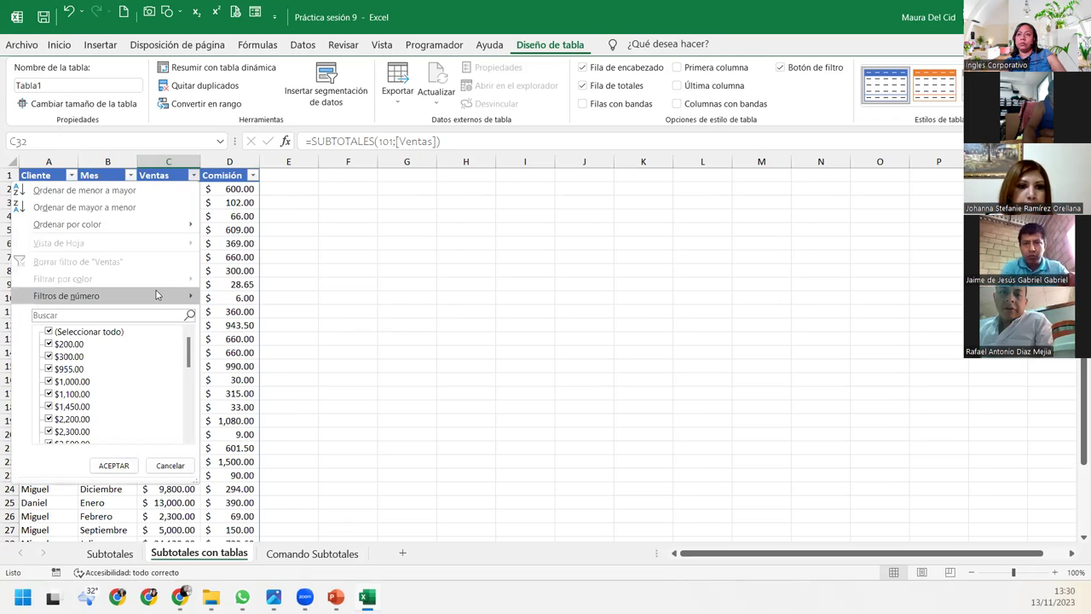
mouse_move(171, 295)
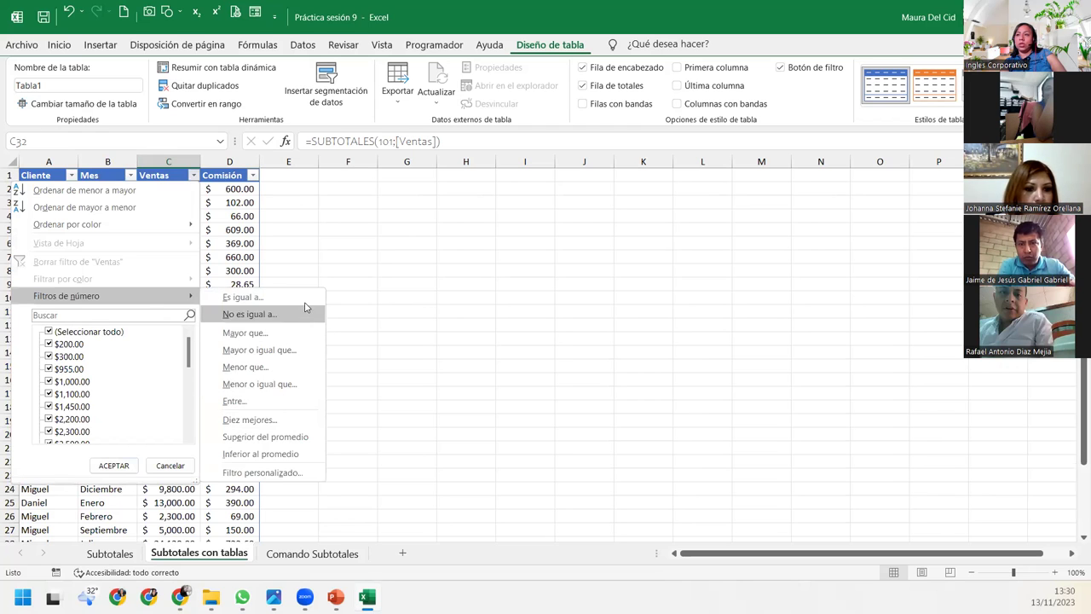
click(288, 335)
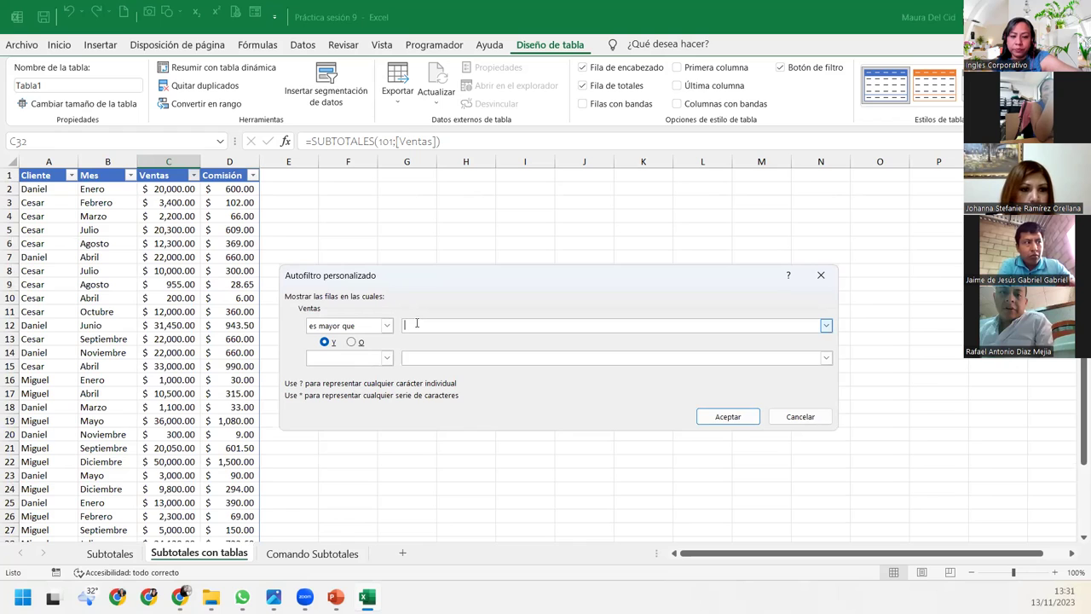
text(20000)
click(726, 417)
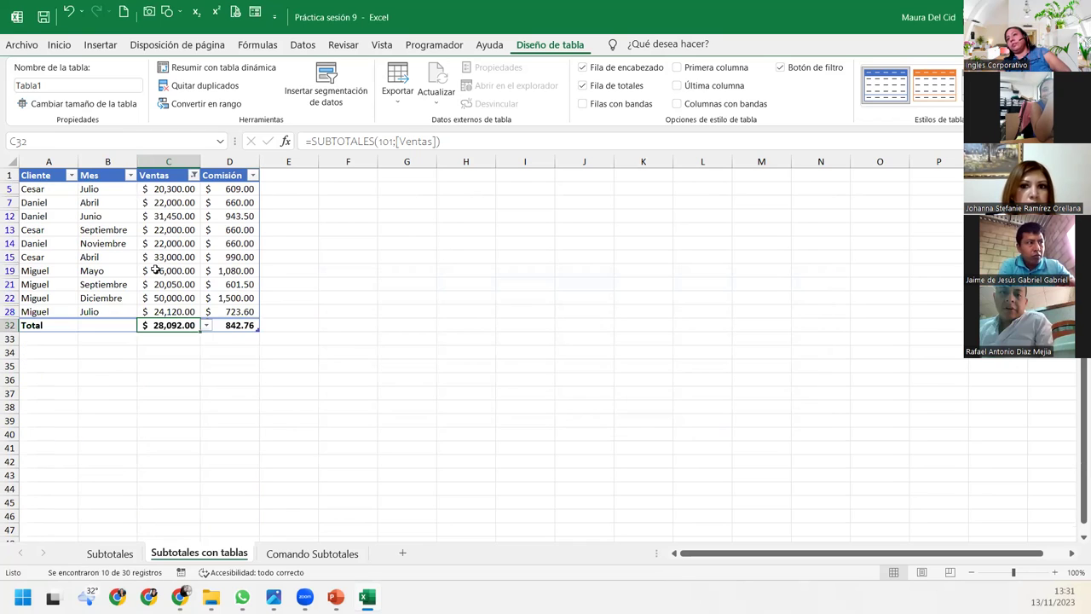
Check the filtered Ventas and Comisión amounts and the 28,092.00 Ventas total
drag(176, 190, 200, 307)
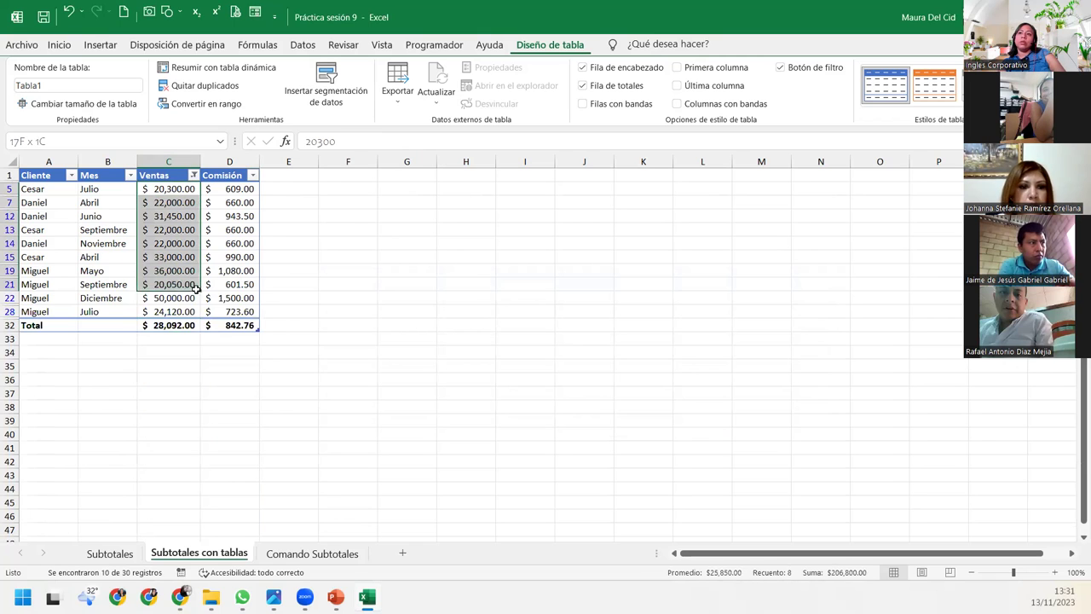
click(171, 314)
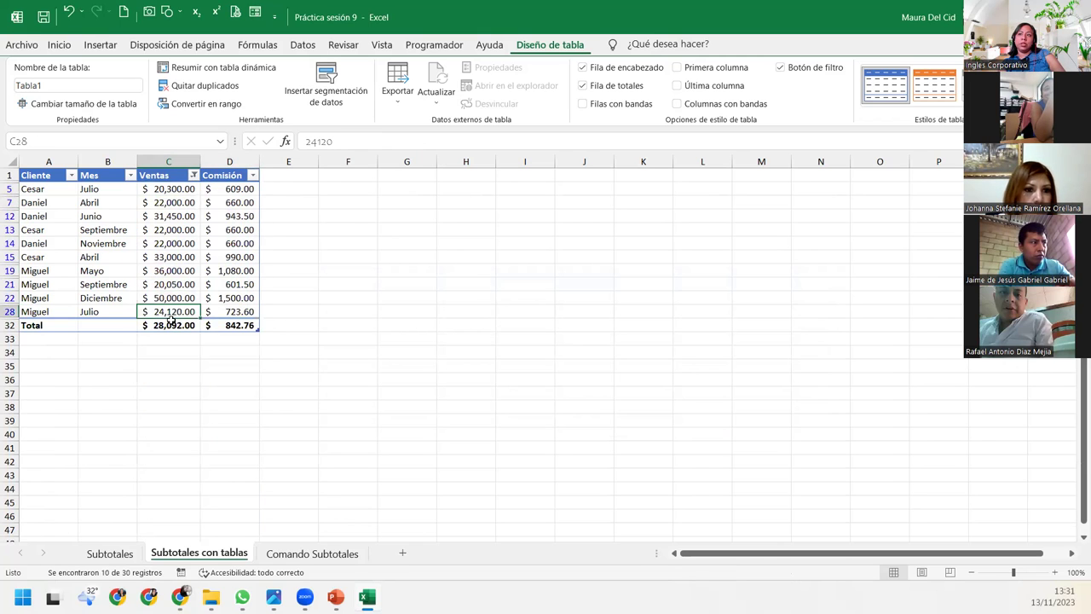
click(172, 322)
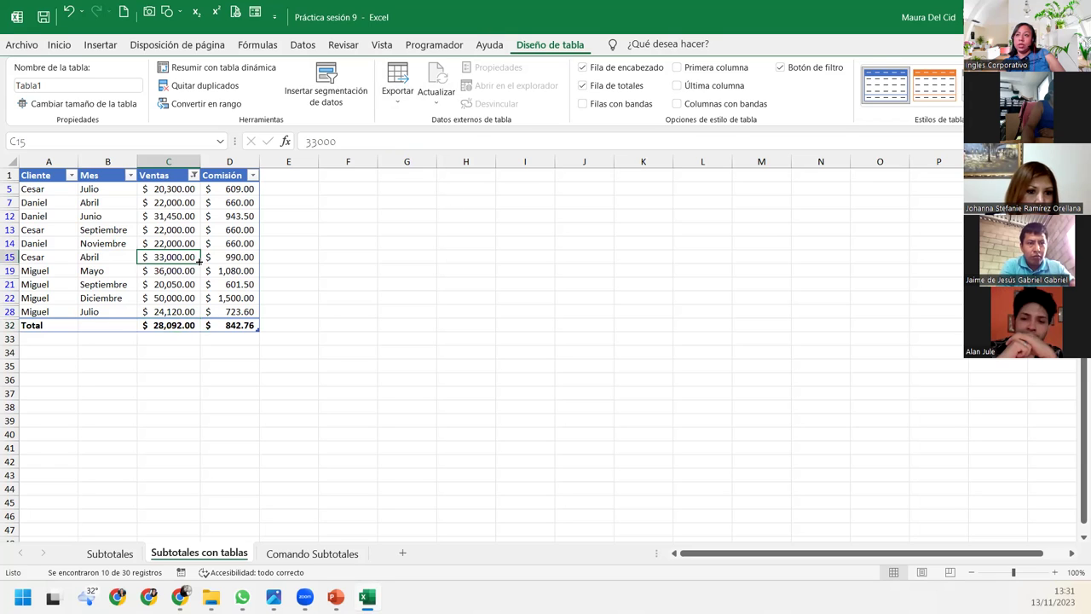
click(177, 323)
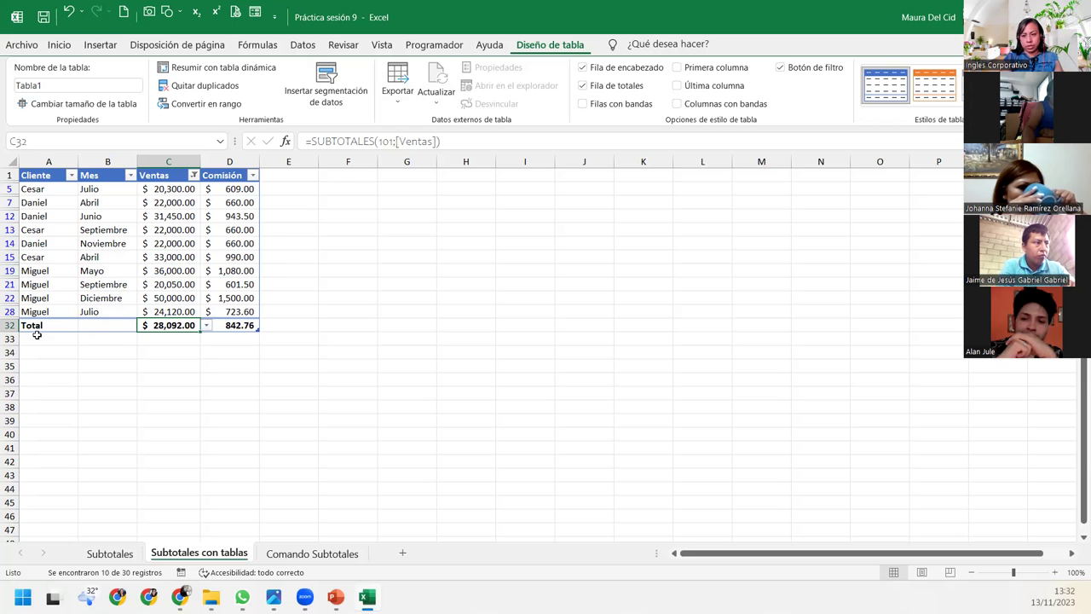
Switch to the Comando Subtotales sheet and jump to the data's last row and back with Ctrl+arrows
click(315, 554)
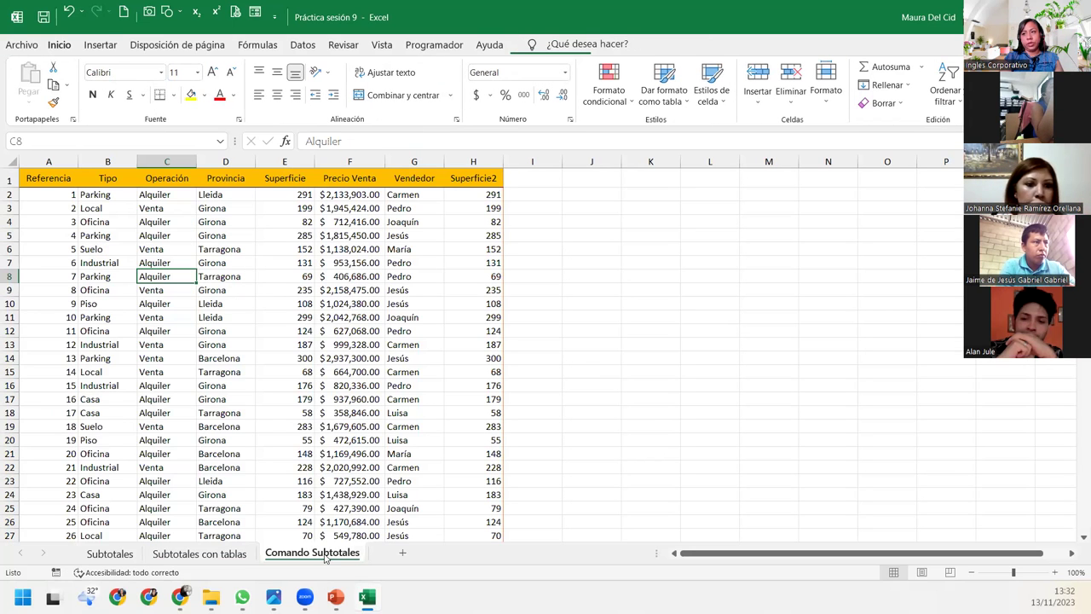
click(110, 197)
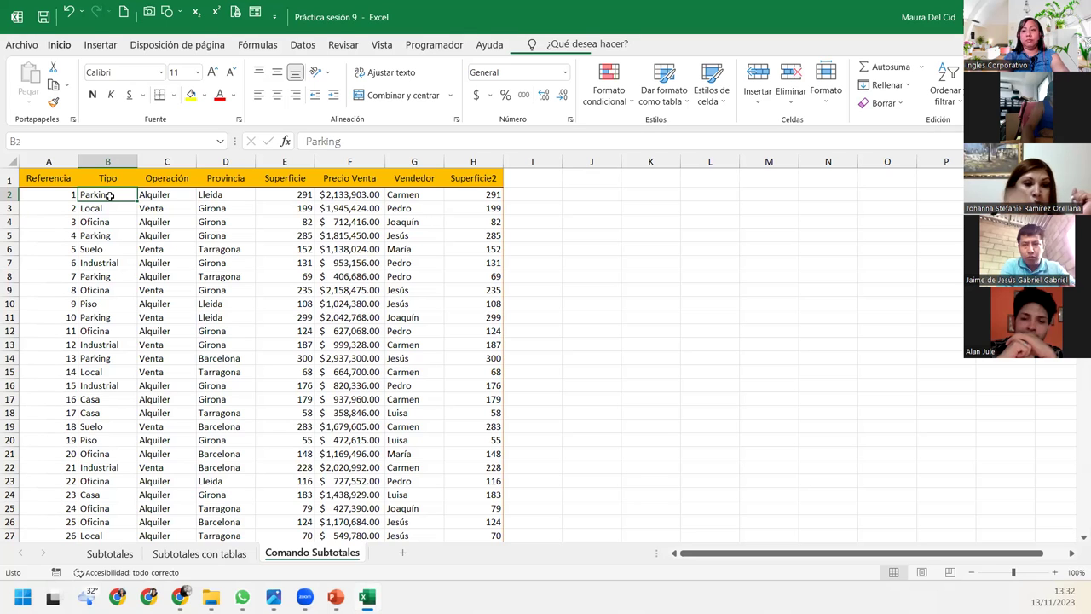
key(ctrl+Down)
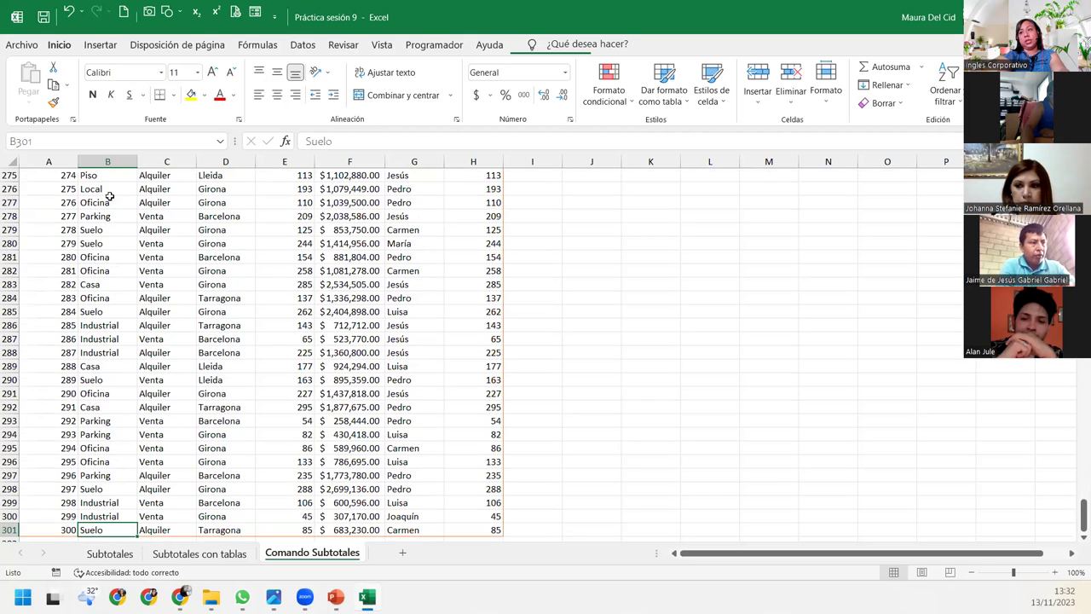
key(Down)
key(Up)
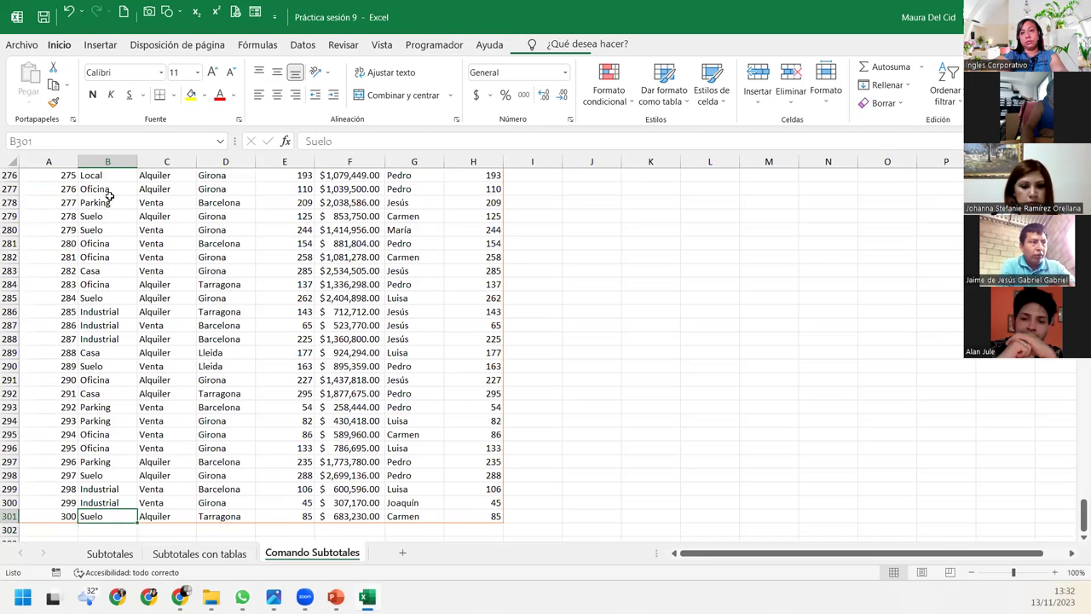
key(ctrl+Up)
key(Left)
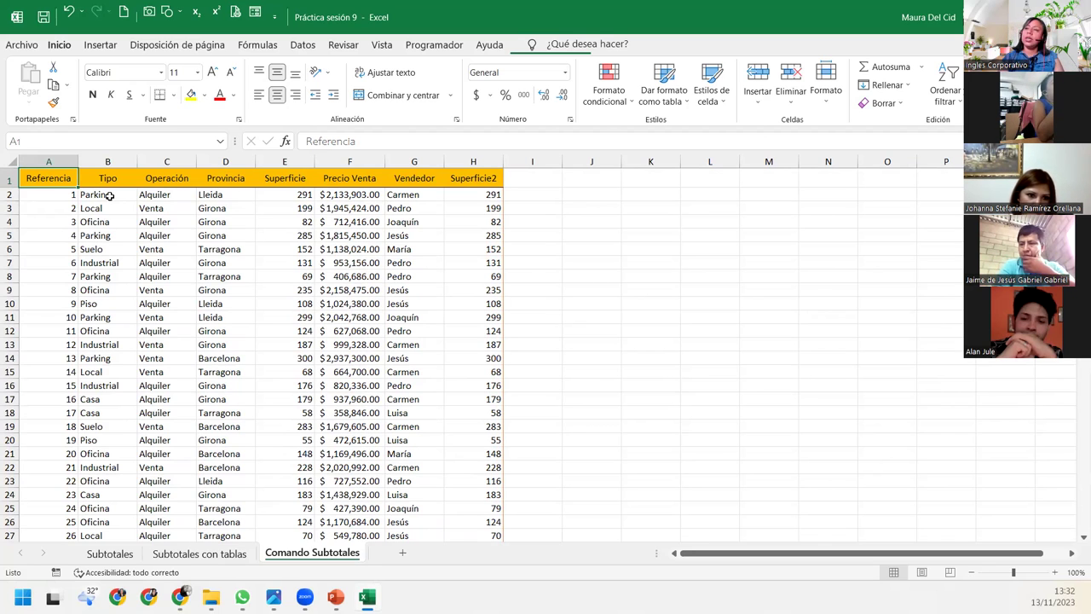
Point out sample Tipo, Provincia and Vendedor values, ending in the Vendedor column
click(122, 205)
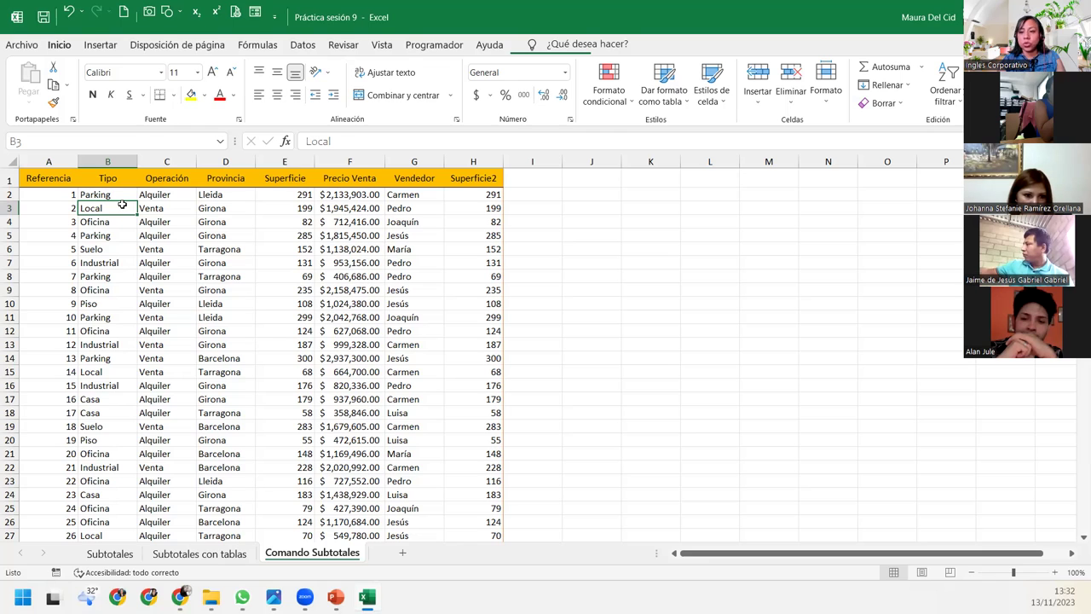
click(242, 236)
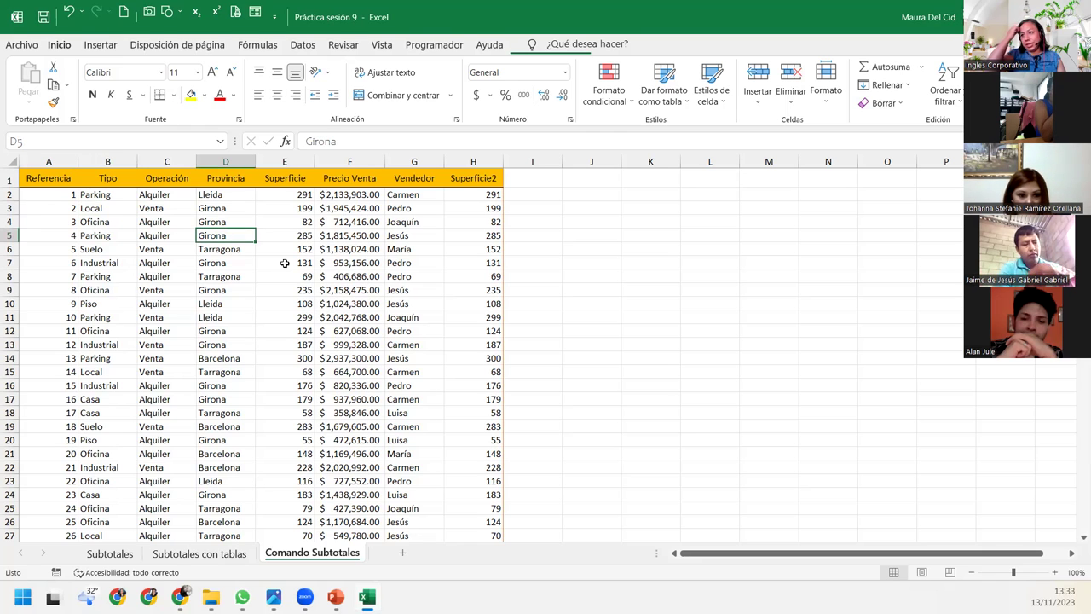
click(427, 221)
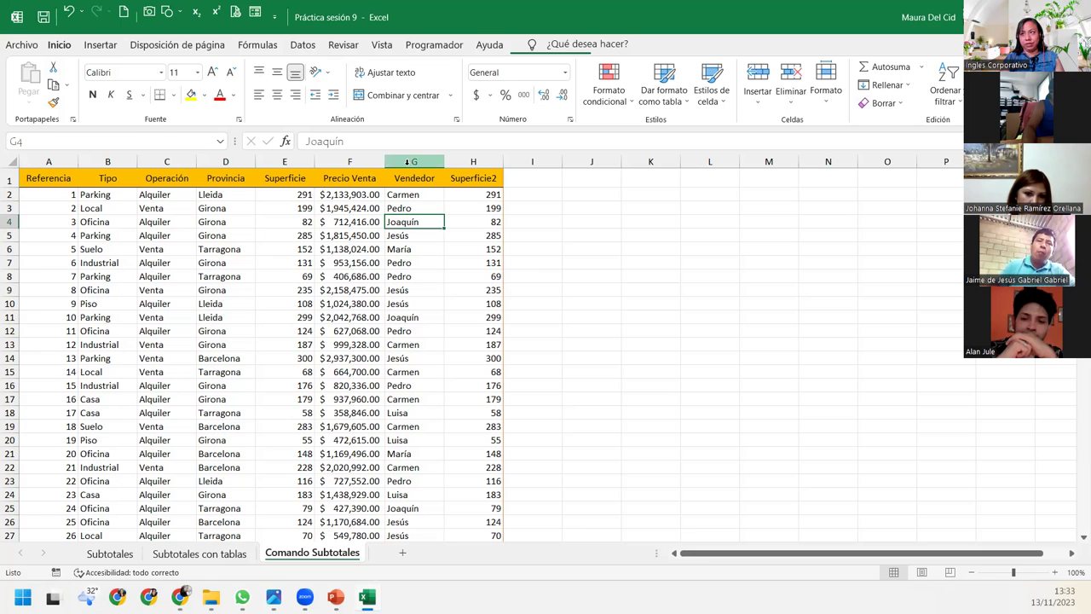
click(405, 162)
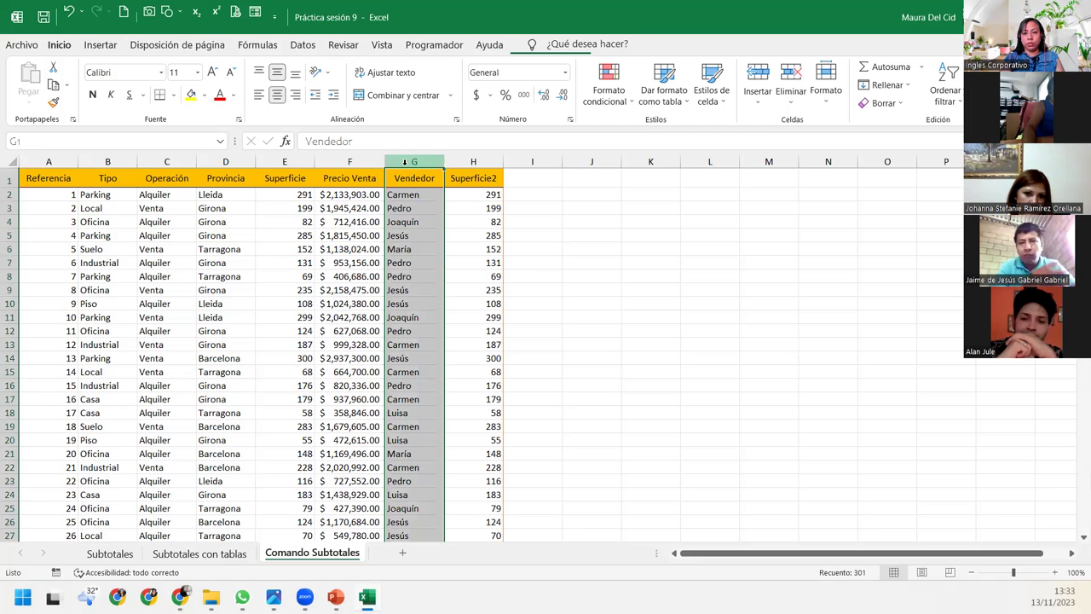
click(401, 209)
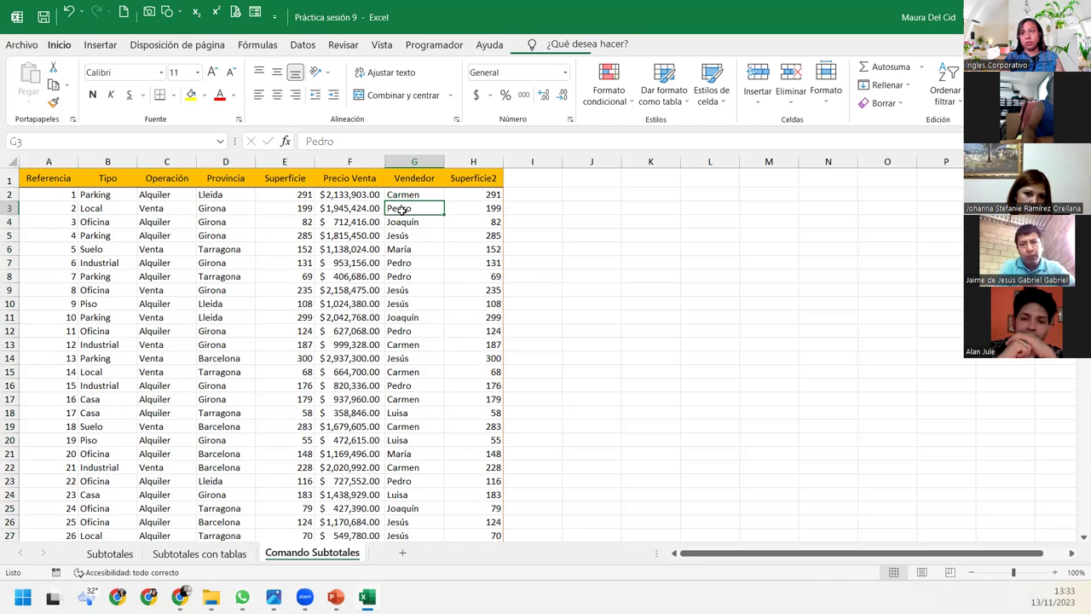
click(407, 237)
key(Down)
key(Down)
key(Down)
click(415, 238)
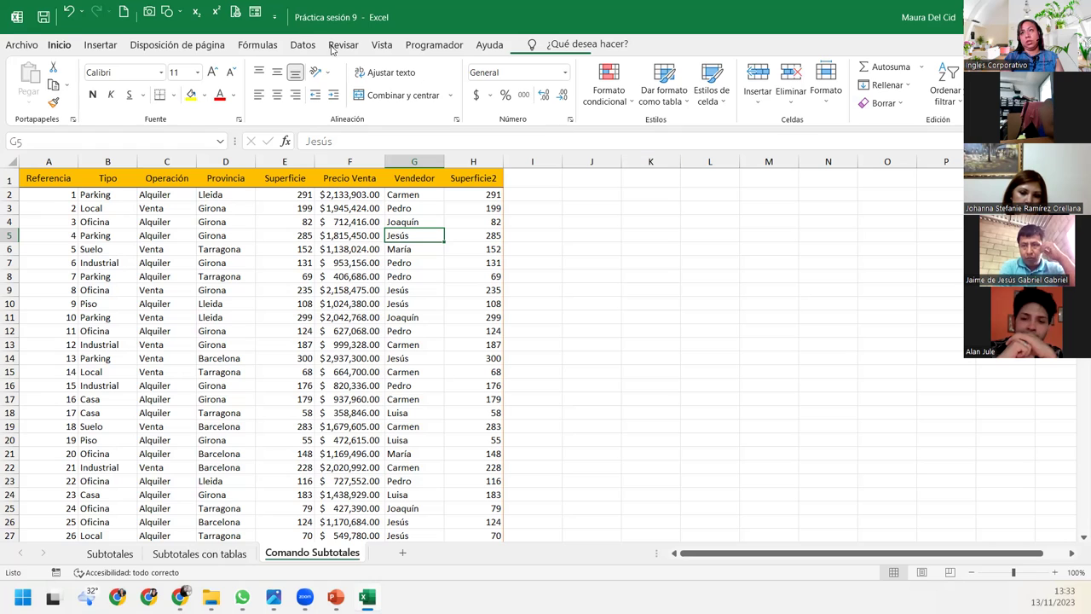
click(300, 43)
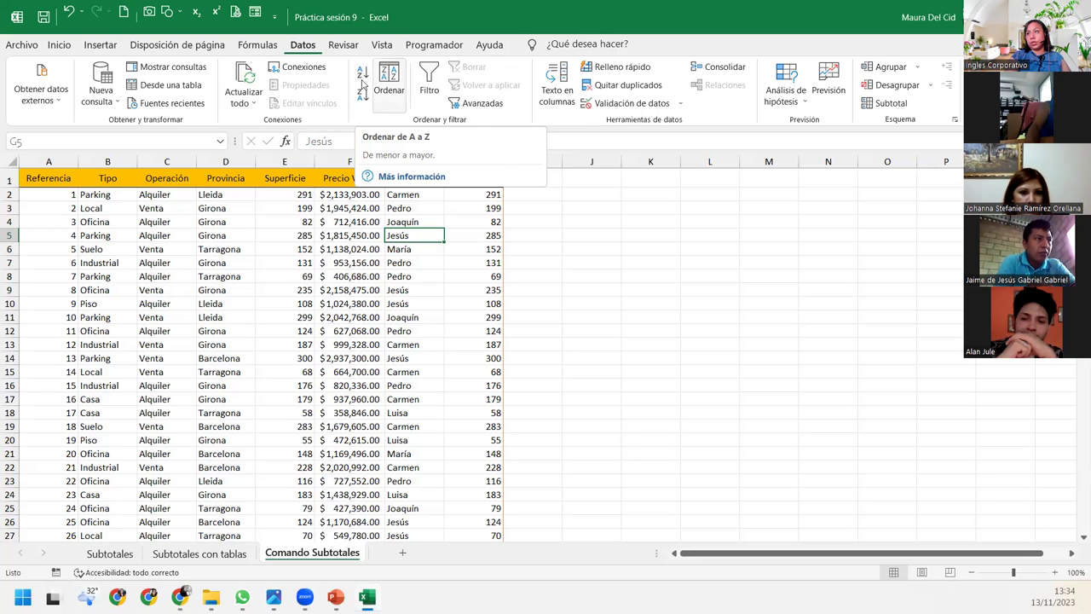
click(362, 74)
click(406, 199)
scroll(408, 203, down, 5)
scroll(407, 203, down, 6)
scroll(407, 203, down, 5)
scroll(408, 203, up, 3)
click(398, 312)
scroll(397, 313, down, 5)
scroll(398, 314, down, 6)
scroll(397, 314, down, 5)
scroll(397, 313, down, 3)
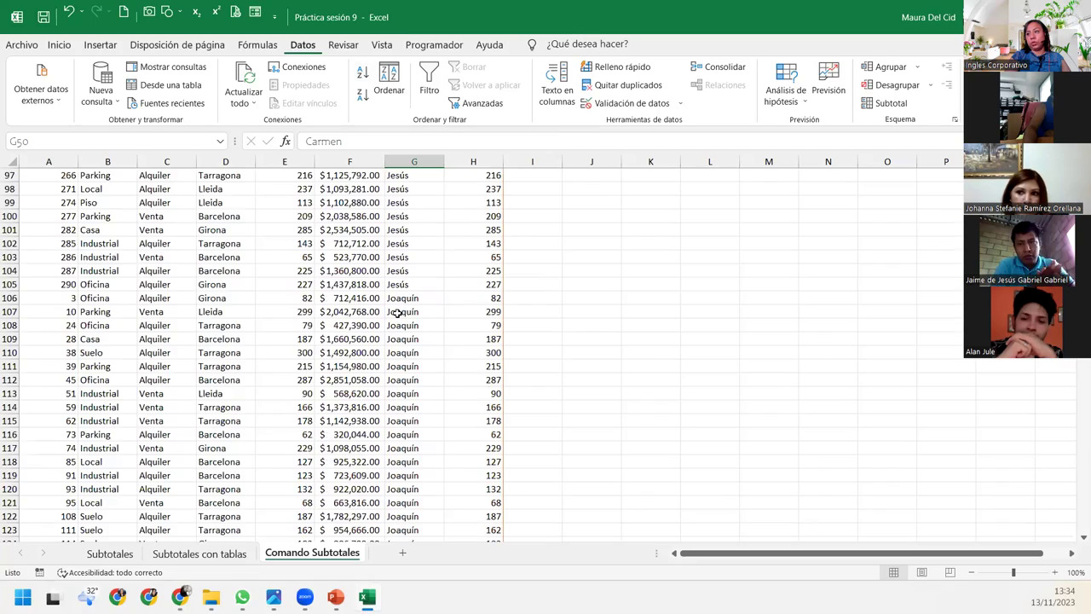
scroll(397, 314, down, 6)
scroll(397, 314, down, 6)
scroll(397, 313, down, 6)
scroll(397, 314, down, 7)
scroll(399, 314, down, 7)
scroll(401, 314, down, 7)
scroll(400, 314, down, 6)
scroll(400, 315, down, 5)
scroll(400, 320, down, 5)
scroll(400, 333, down, 6)
scroll(401, 334, up, 1)
scroll(401, 334, up, 8)
scroll(400, 334, up, 15)
scroll(401, 334, up, 9)
scroll(400, 335, up, 18)
scroll(418, 324, up, 9)
scroll(421, 324, up, 14)
scroll(422, 327, up, 12)
scroll(422, 327, up, 4)
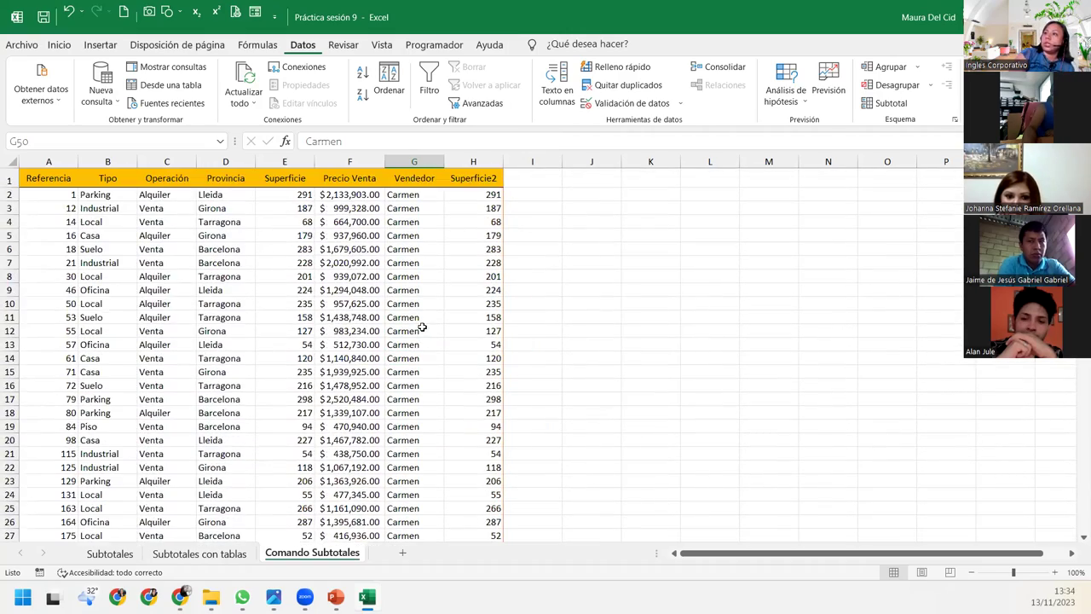
click(401, 194)
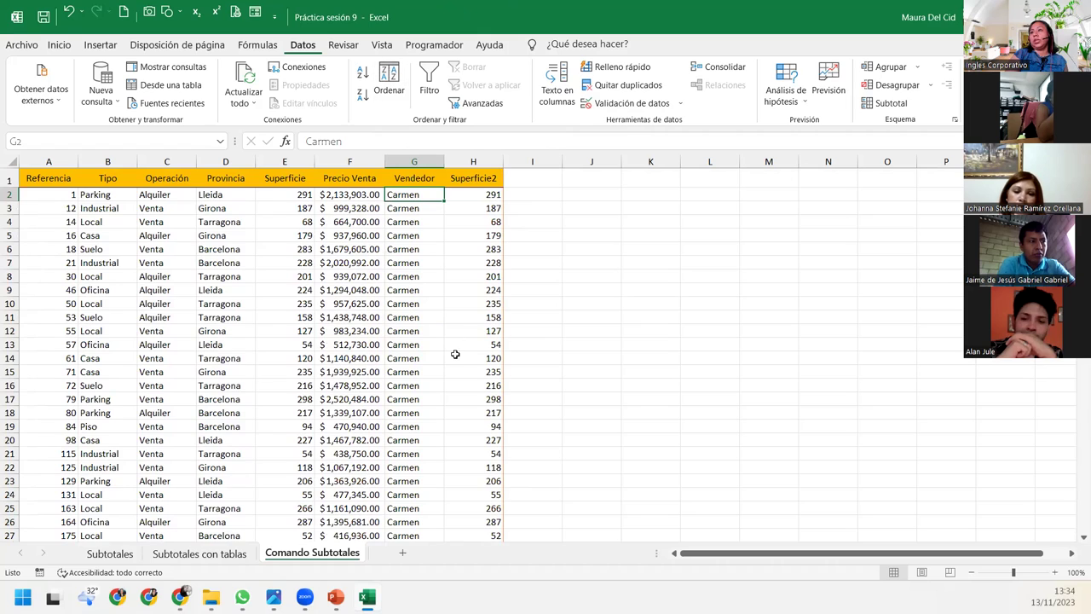
scroll(455, 352, down, 7)
scroll(455, 375, down, 7)
scroll(454, 401, down, 7)
scroll(473, 409, up, 9)
scroll(476, 407, up, 12)
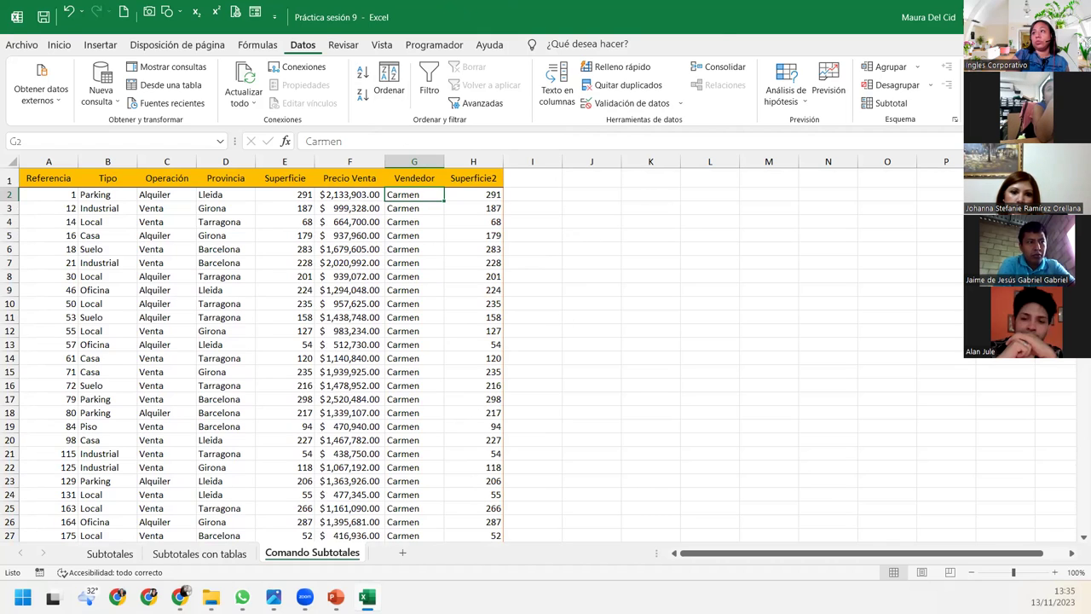
Set Subtotales to Suma of Precio Venta per Vendedor, with Superficie2 unchecked
click(884, 106)
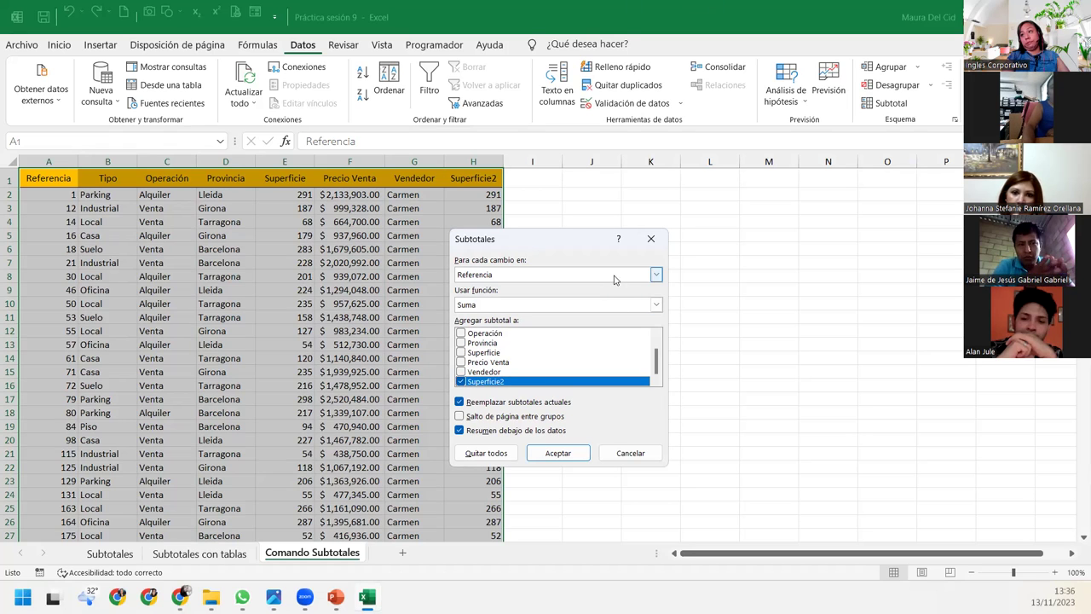
click(656, 275)
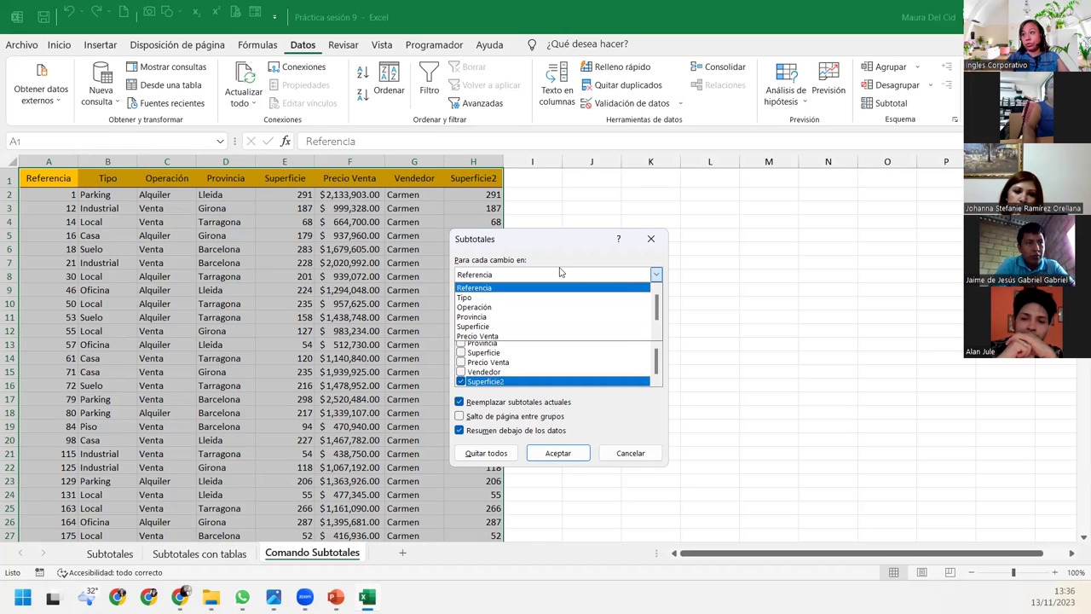
scroll(523, 300, down, 2)
click(511, 326)
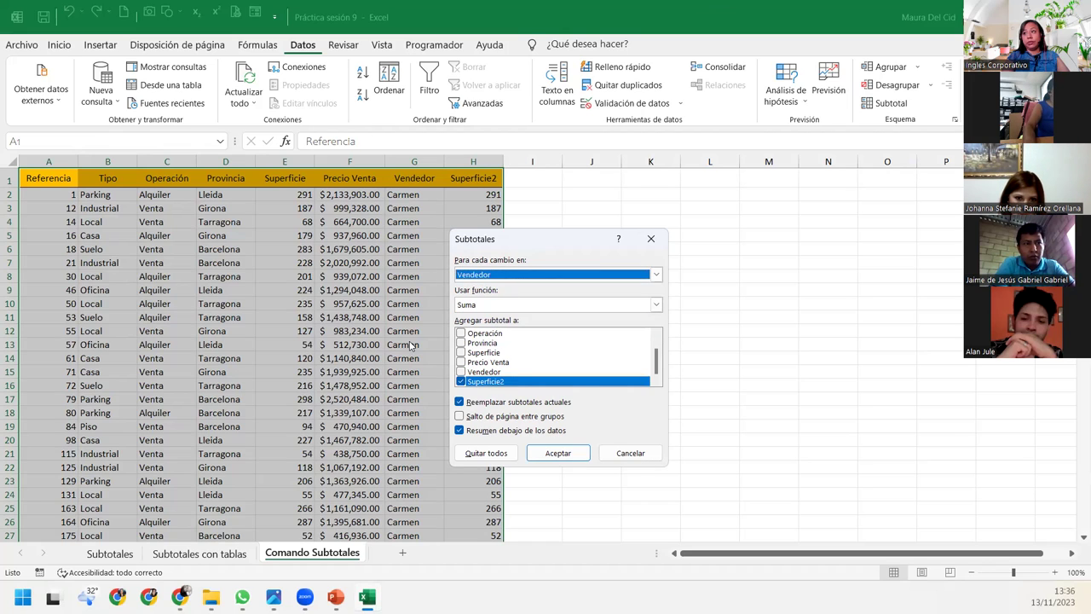
click(503, 305)
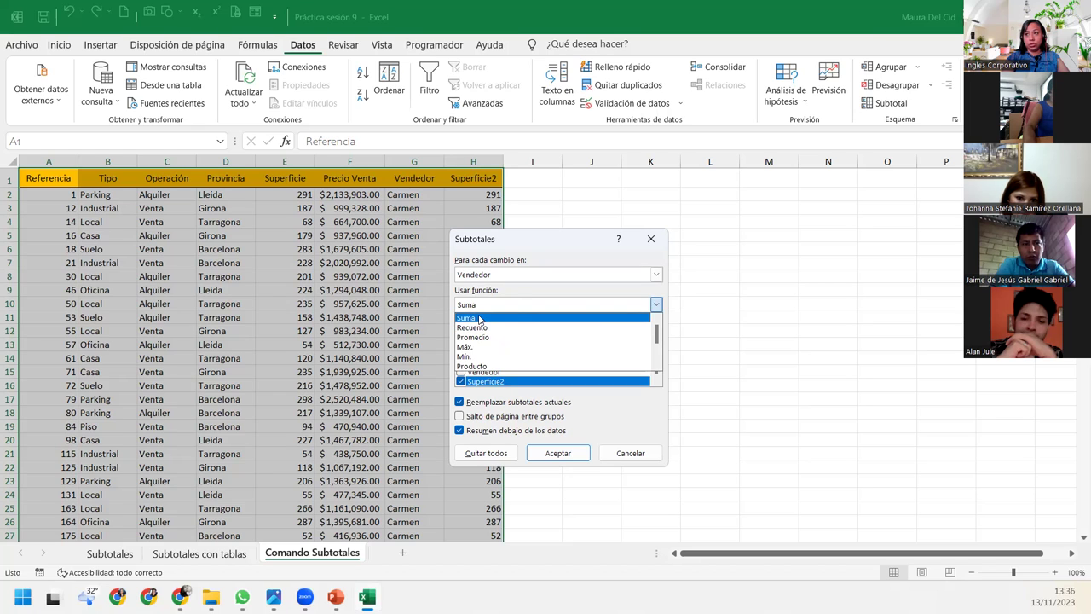
click(480, 318)
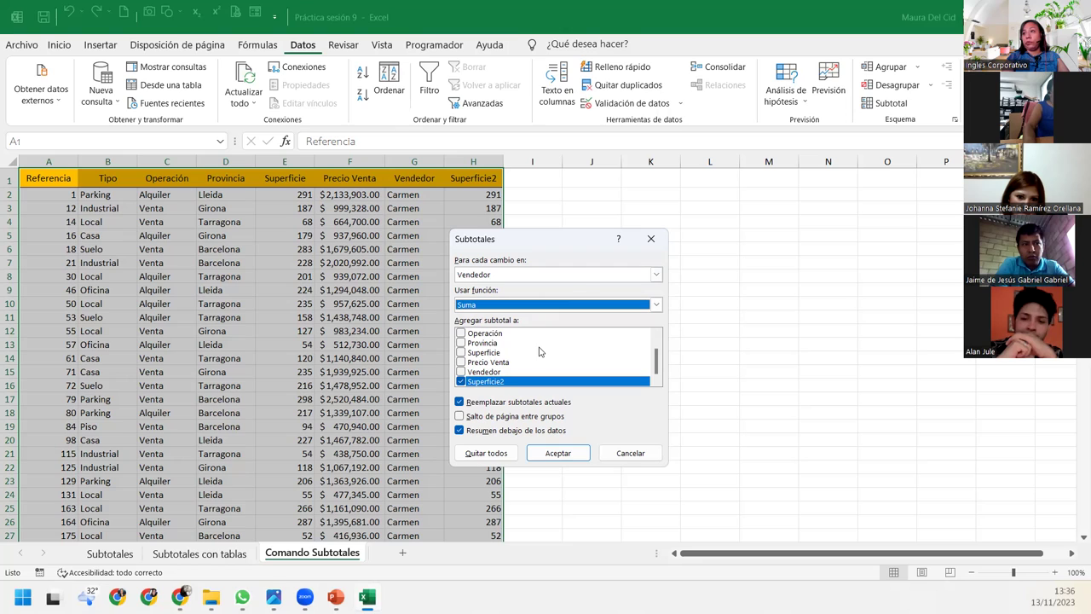
click(461, 381)
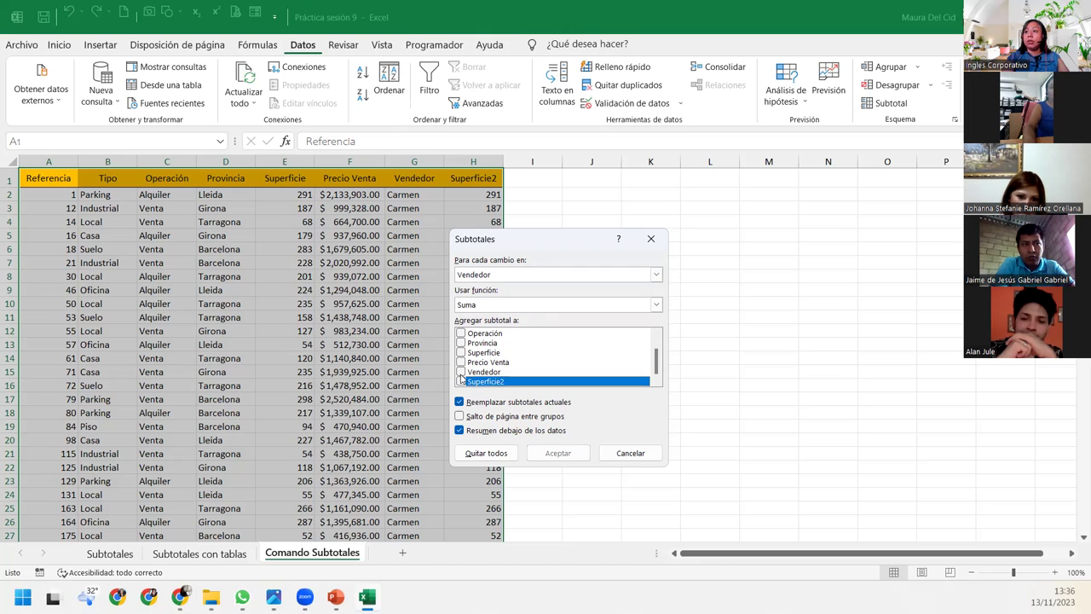
click(570, 361)
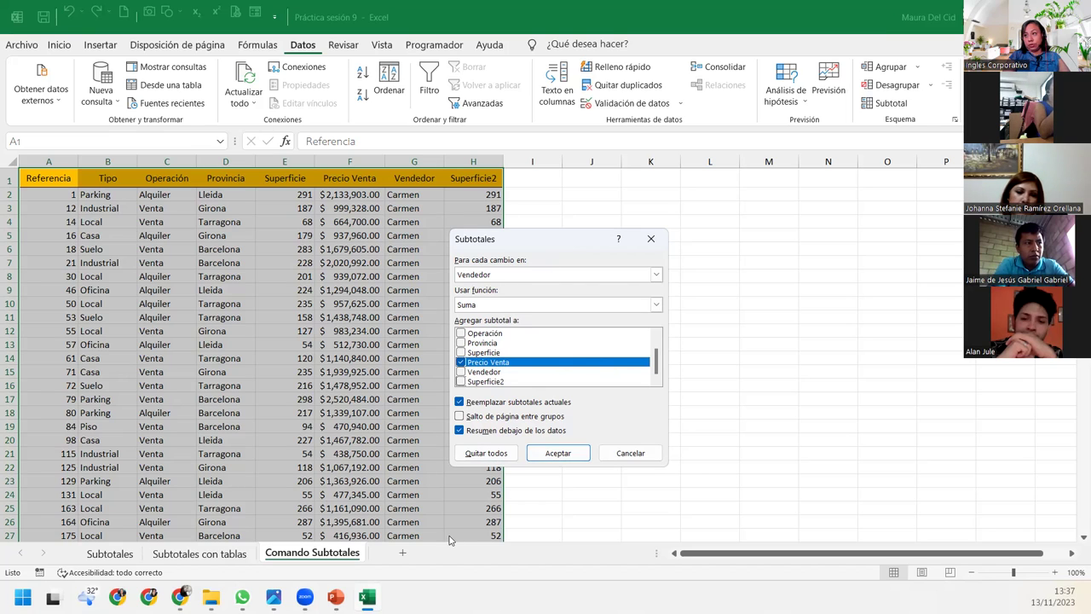
Apply the Vendedor subtotals and collapse the outline to level 2
click(556, 453)
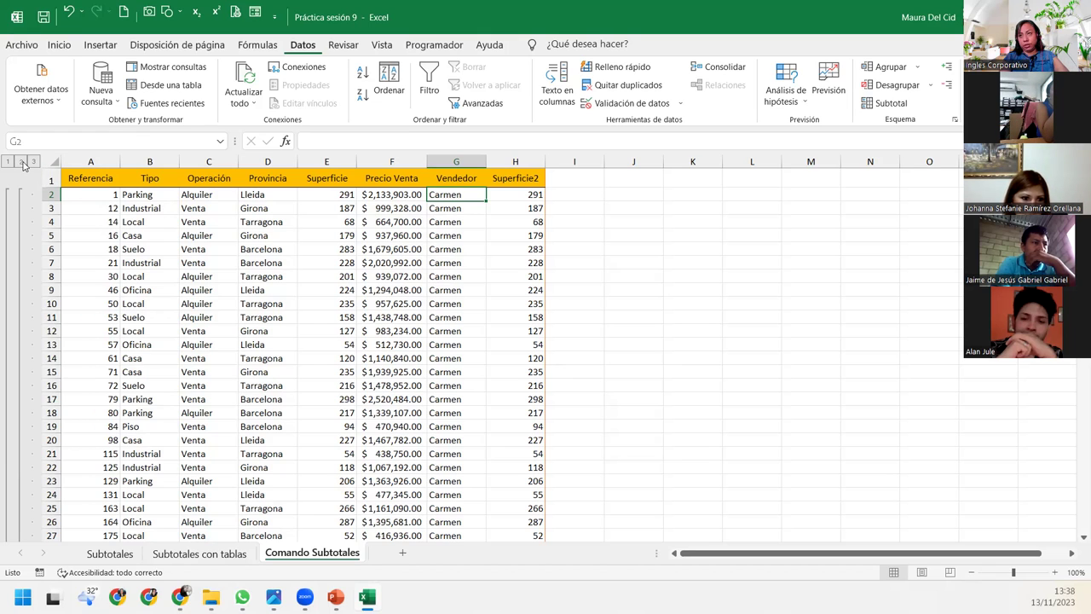
click(21, 161)
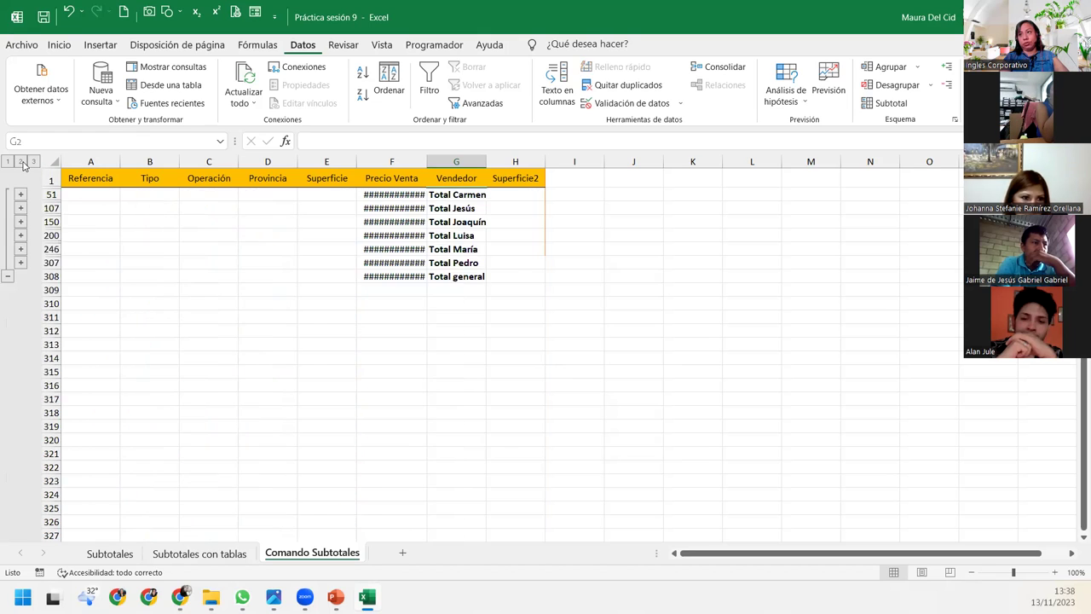
Autofit column F, then review each seller's Precio Venta total down to Total general
double_click(427, 162)
click(425, 196)
drag(465, 195, 399, 196)
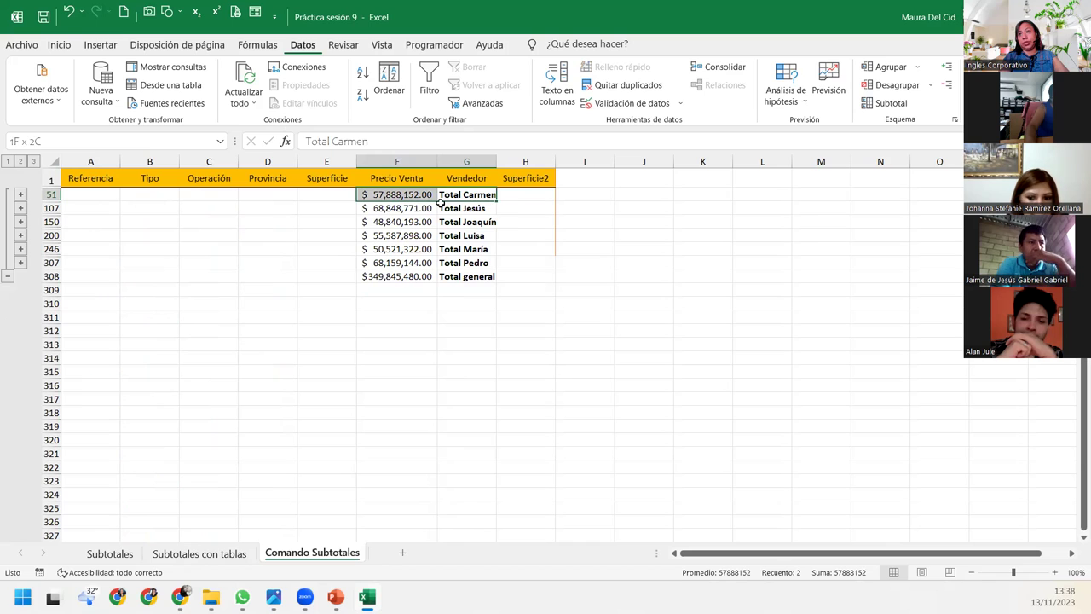
drag(464, 208, 418, 209)
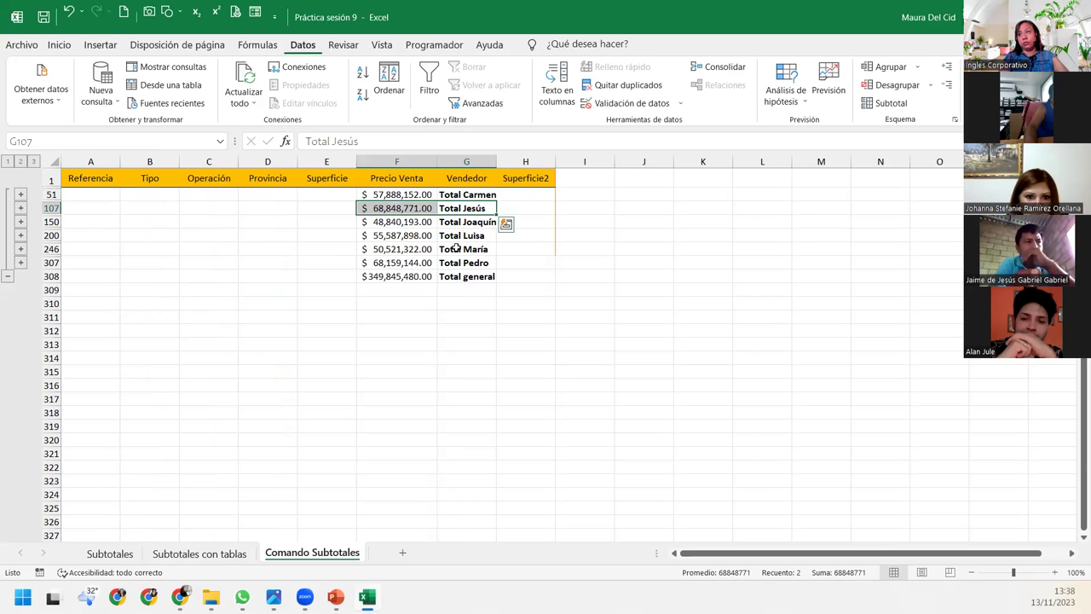
drag(464, 236, 399, 237)
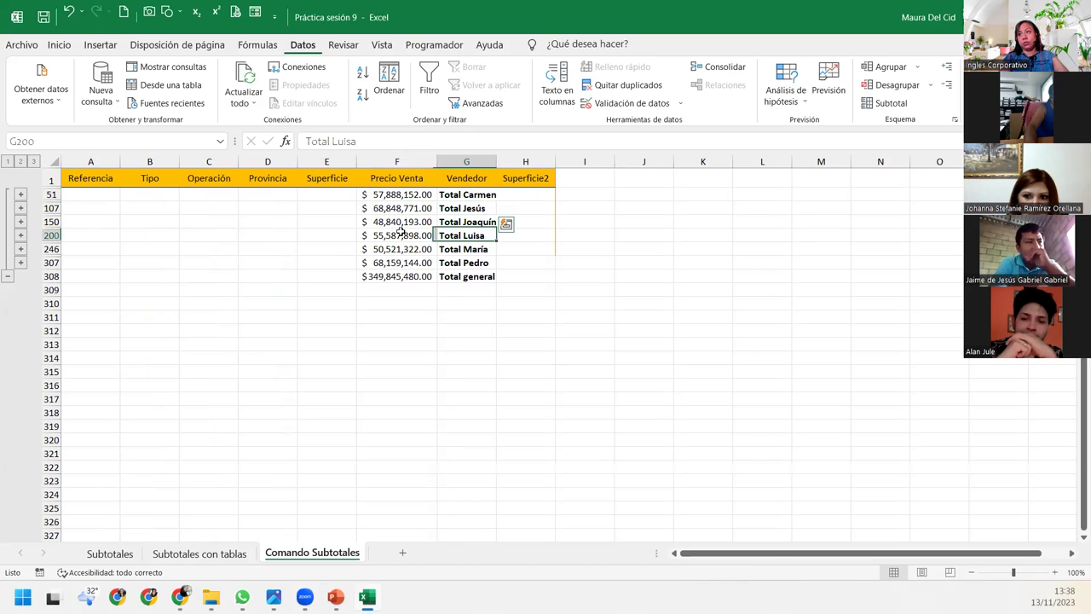
drag(458, 264, 399, 264)
click(467, 277)
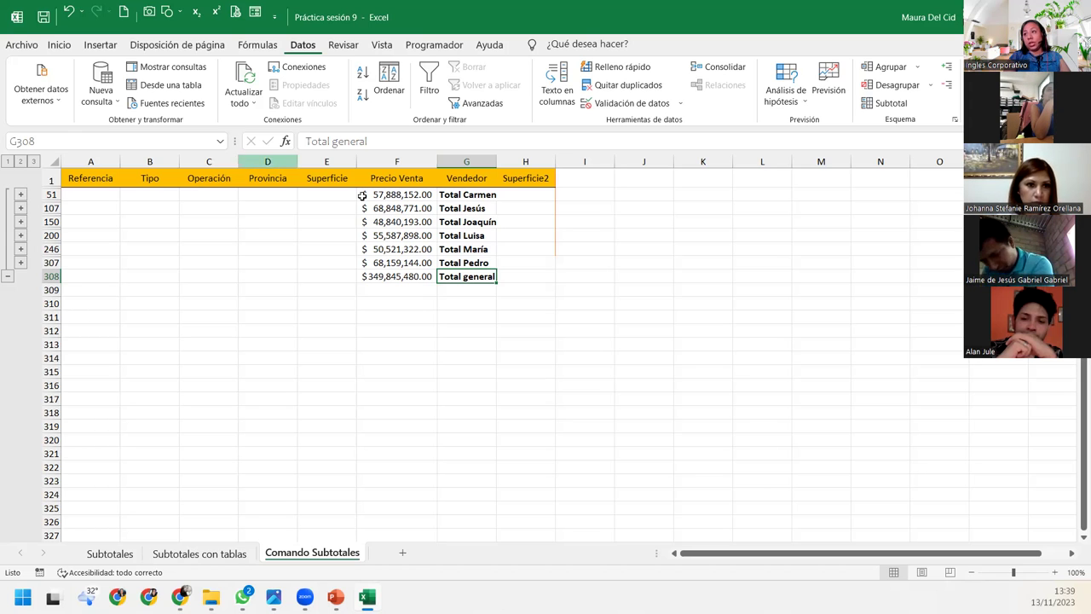
Inspect Carmen's total formula =SUBTOTALES(9;F2:F50), giving $57,888,152.00
key(Up)
key(Up)
key(Up)
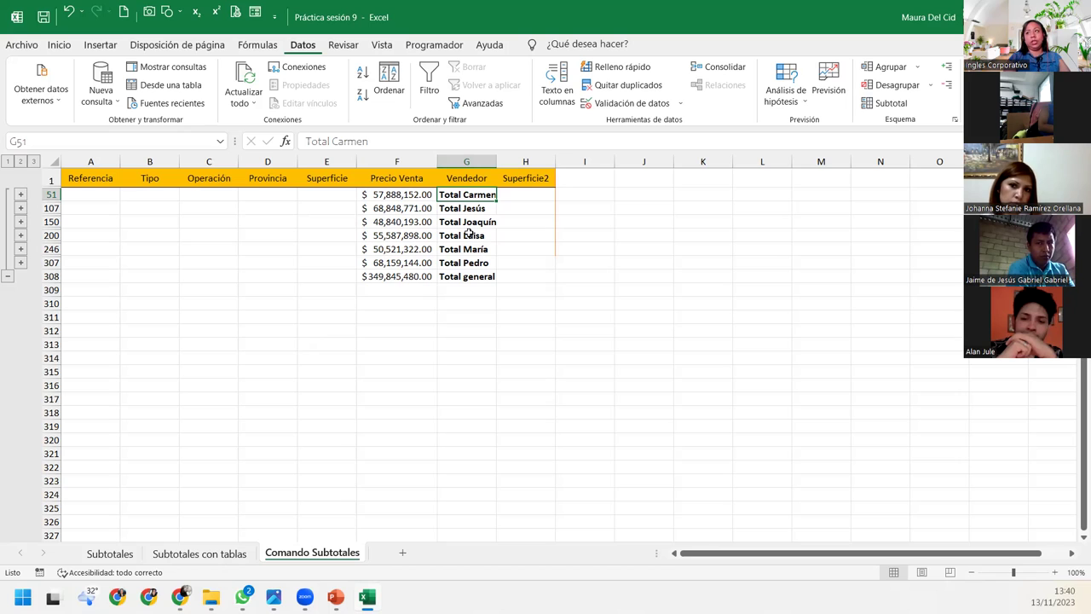
click(399, 195)
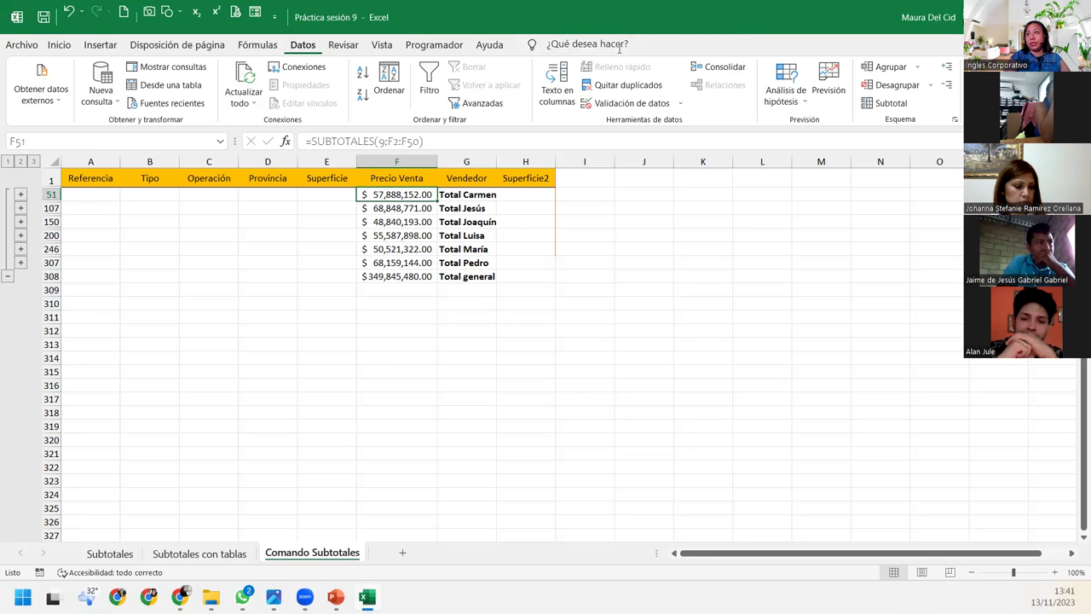
Remove all subtotals from the list with Quitar todos
click(884, 104)
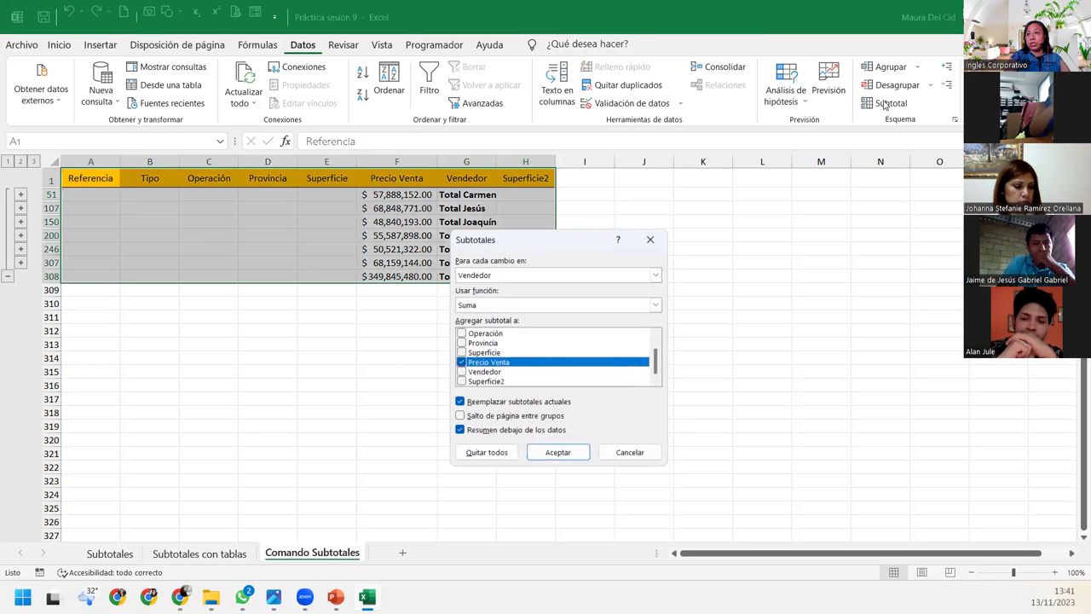
click(494, 453)
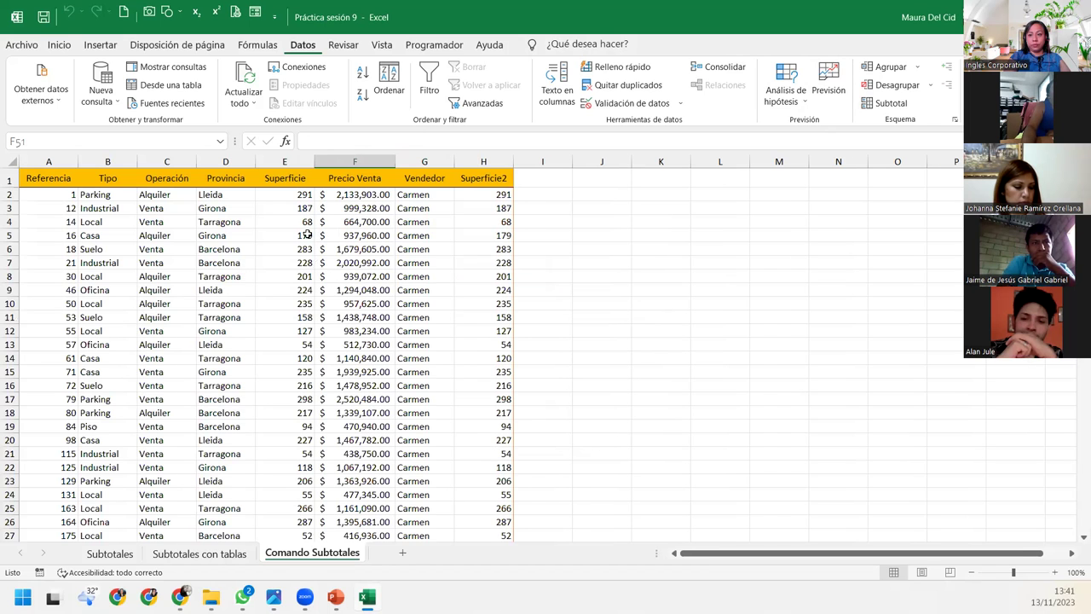
click(290, 263)
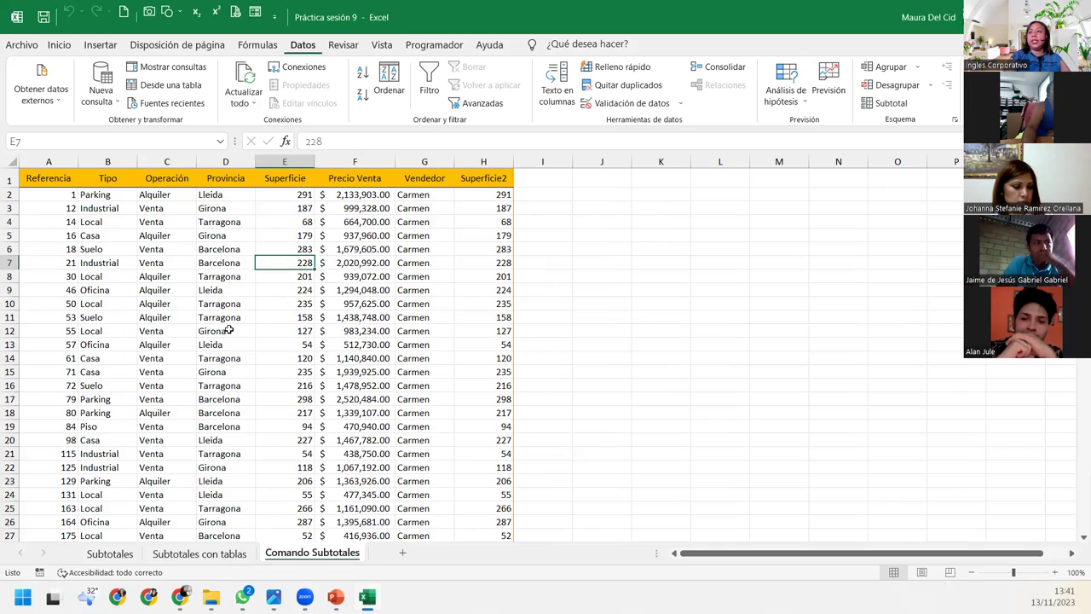
Scroll through the restored property list, ending on cell B3 in the Tipo column
scroll(256, 307, down, 1)
scroll(229, 329, down, 8)
scroll(228, 329, down, 9)
scroll(229, 329, down, 9)
scroll(228, 329, down, 18)
scroll(229, 329, down, 9)
scroll(229, 329, down, 14)
scroll(229, 329, down, 7)
scroll(229, 329, up, 19)
scroll(229, 329, up, 18)
scroll(228, 329, up, 9)
scroll(228, 329, up, 11)
scroll(228, 330, up, 16)
scroll(230, 330, up, 2)
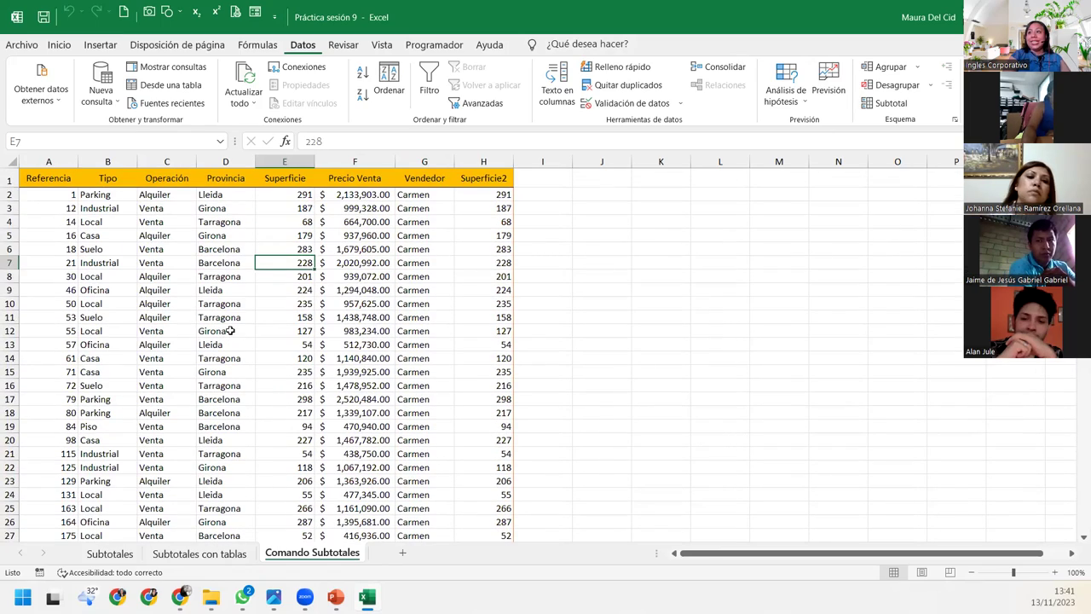
click(426, 248)
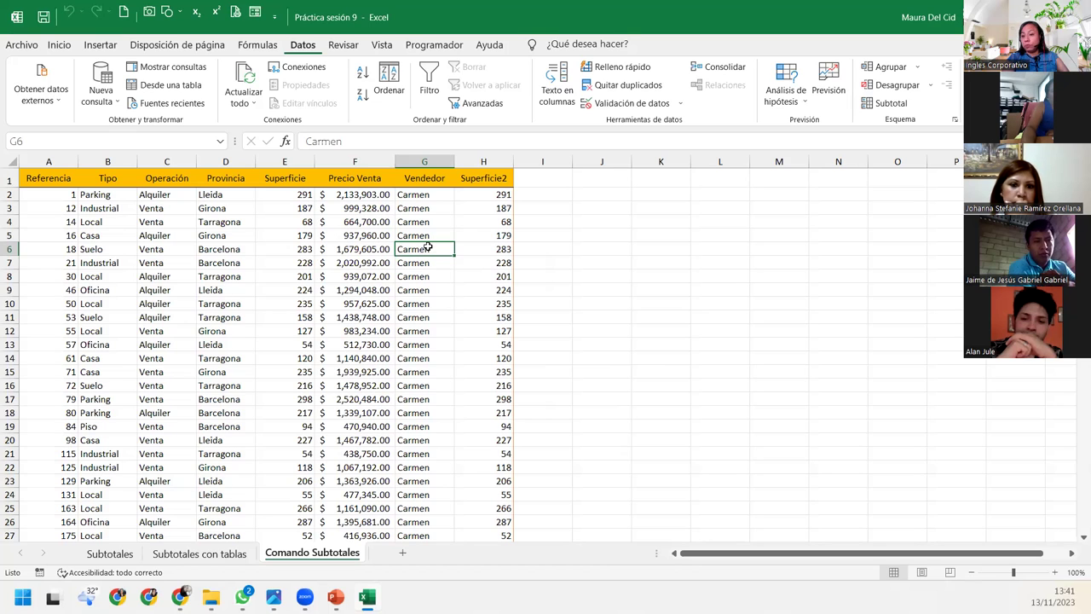
click(113, 207)
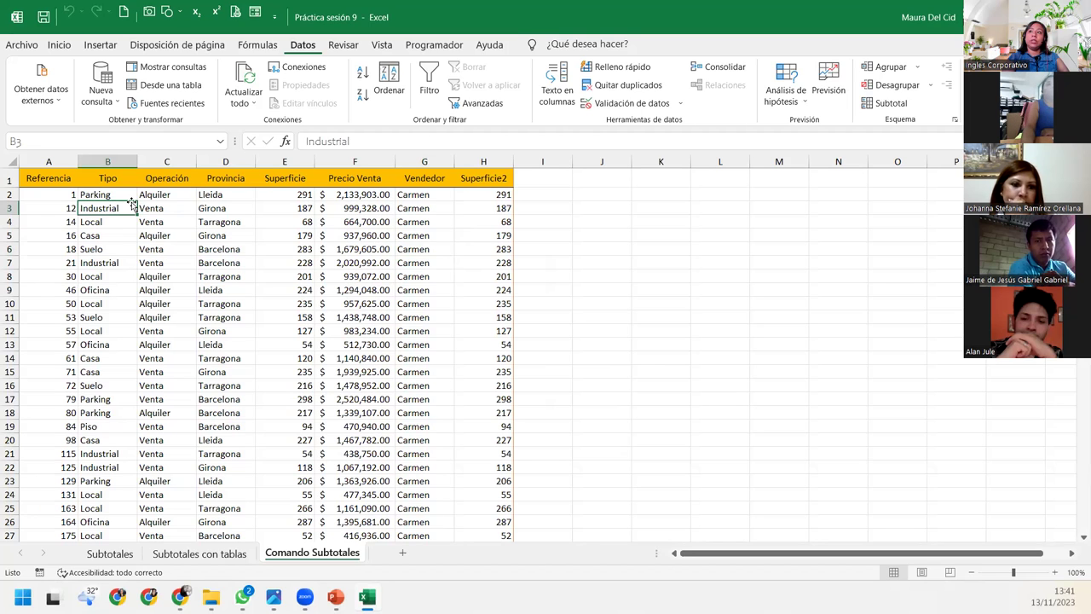
click(100, 161)
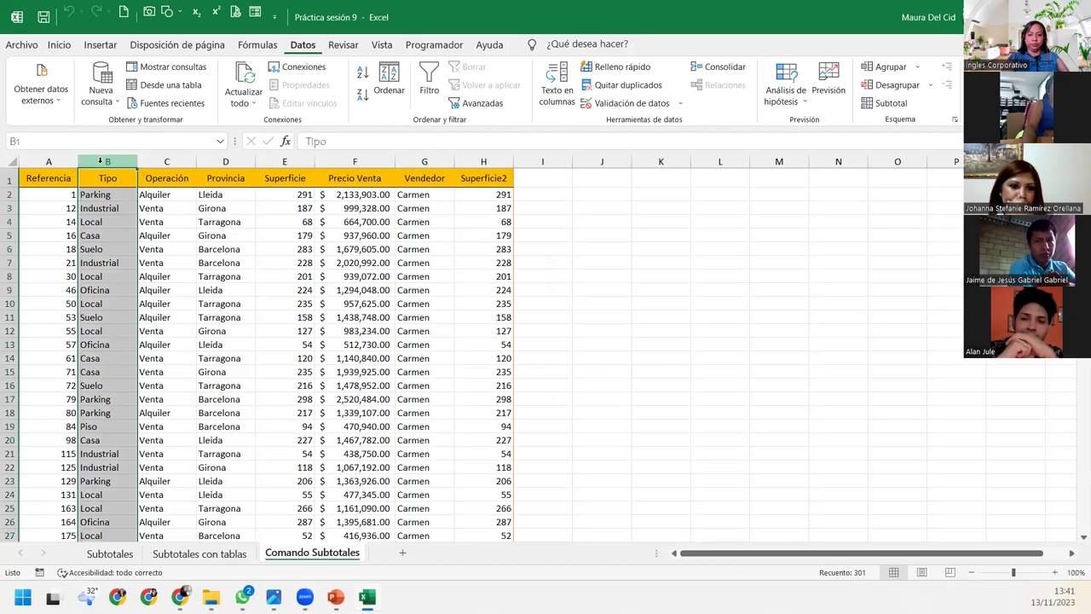
click(116, 247)
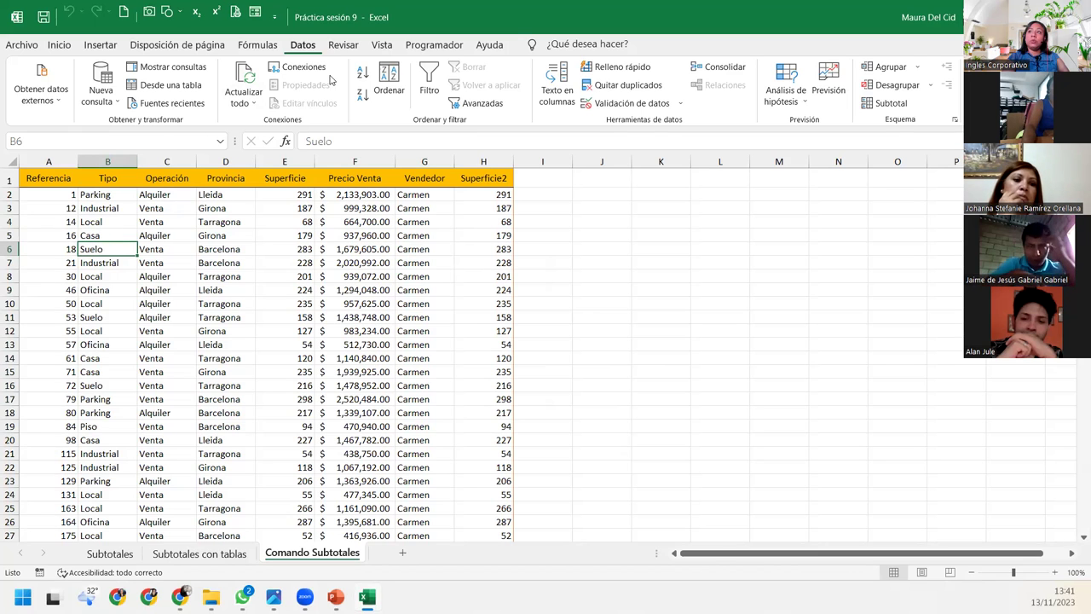
click(365, 73)
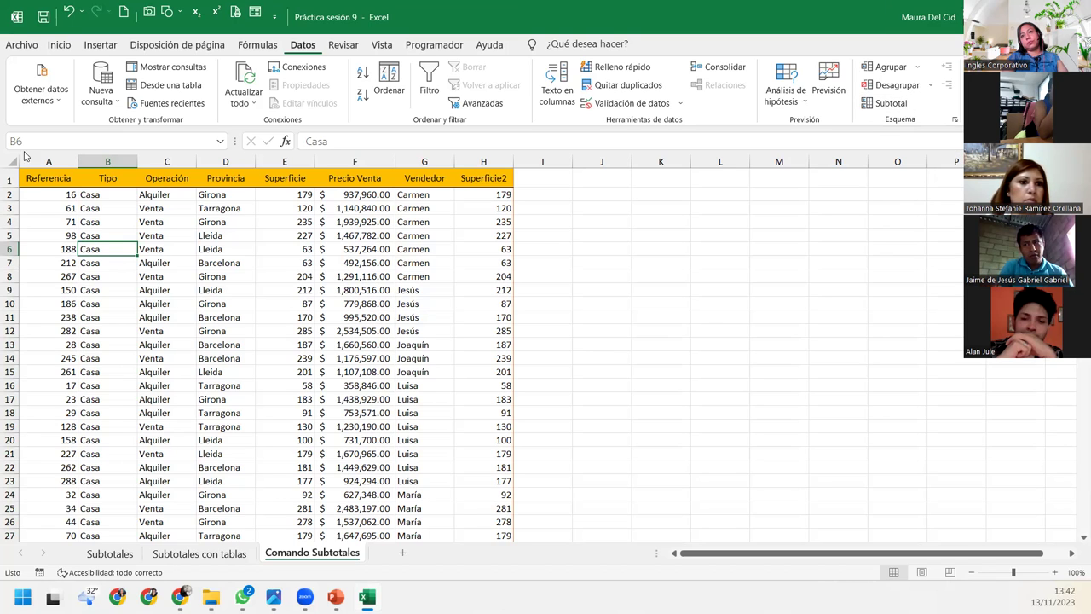
click(113, 234)
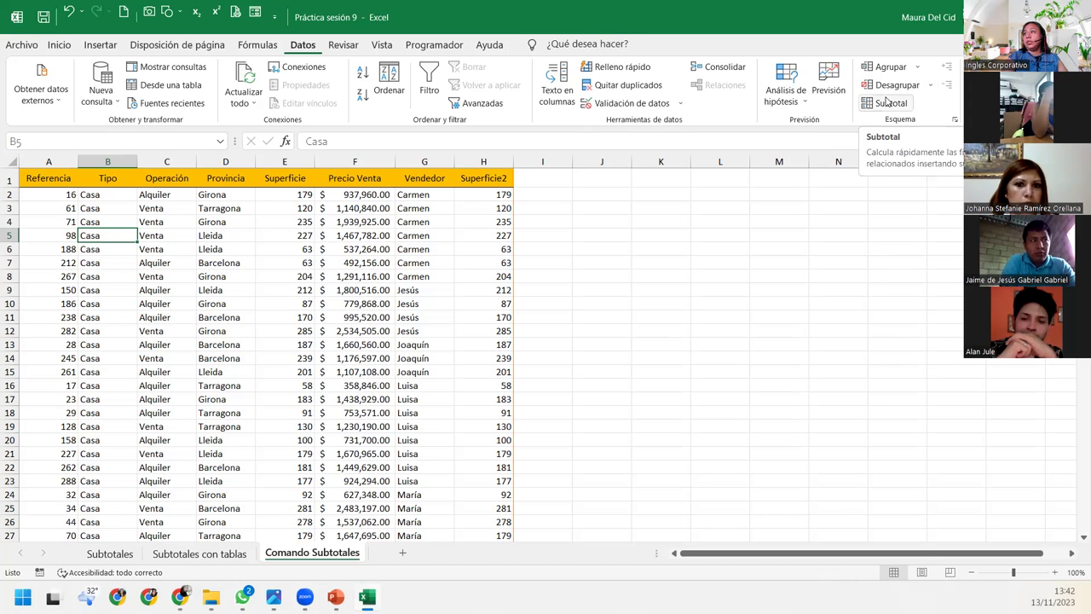
click(886, 102)
drag(499, 240, 645, 229)
click(619, 267)
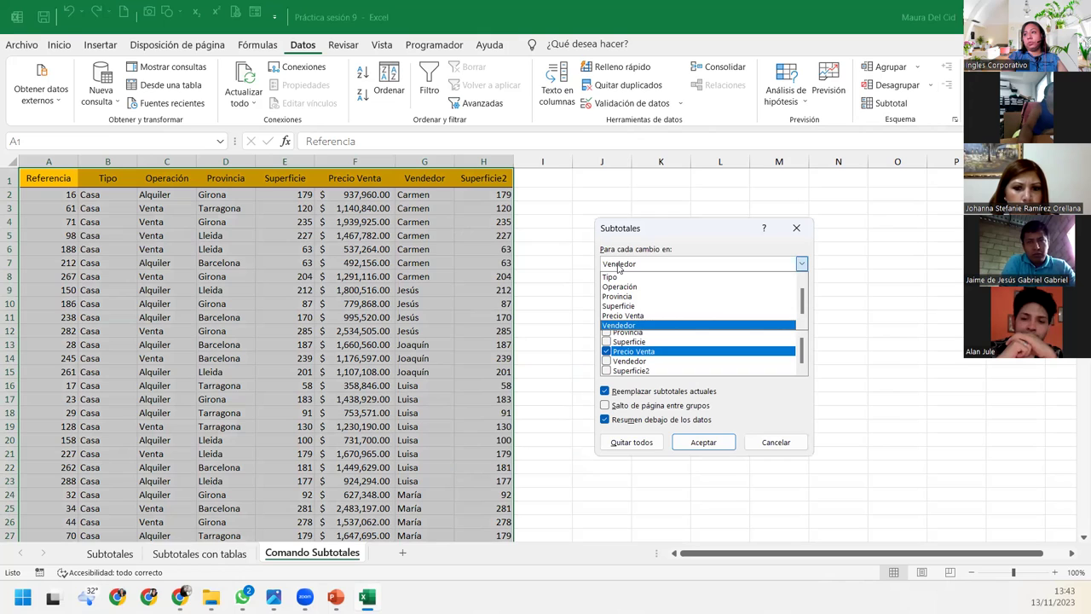
click(619, 277)
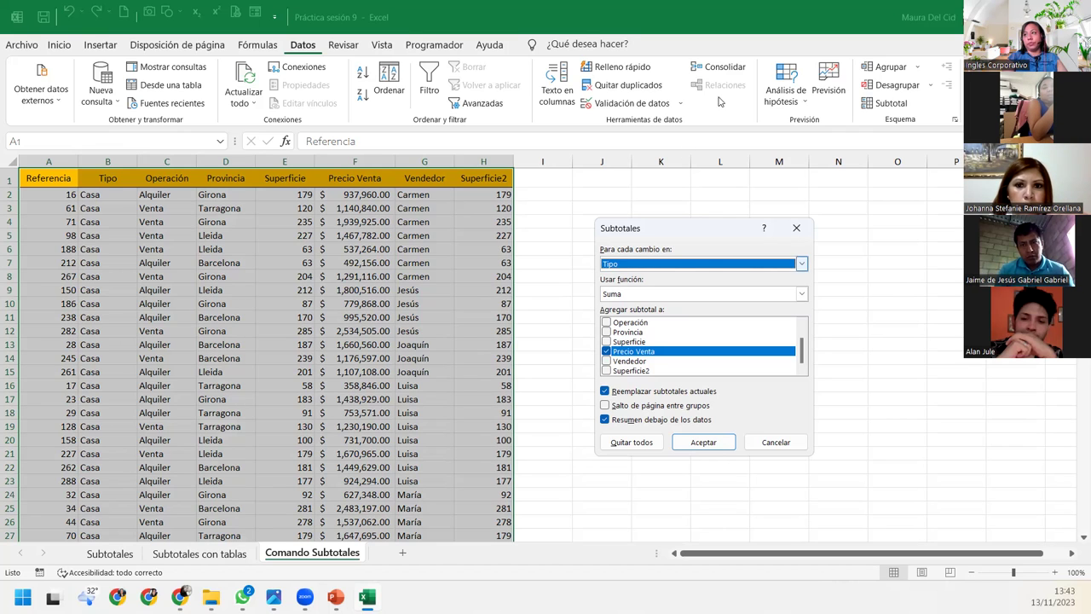
click(800, 227)
click(107, 236)
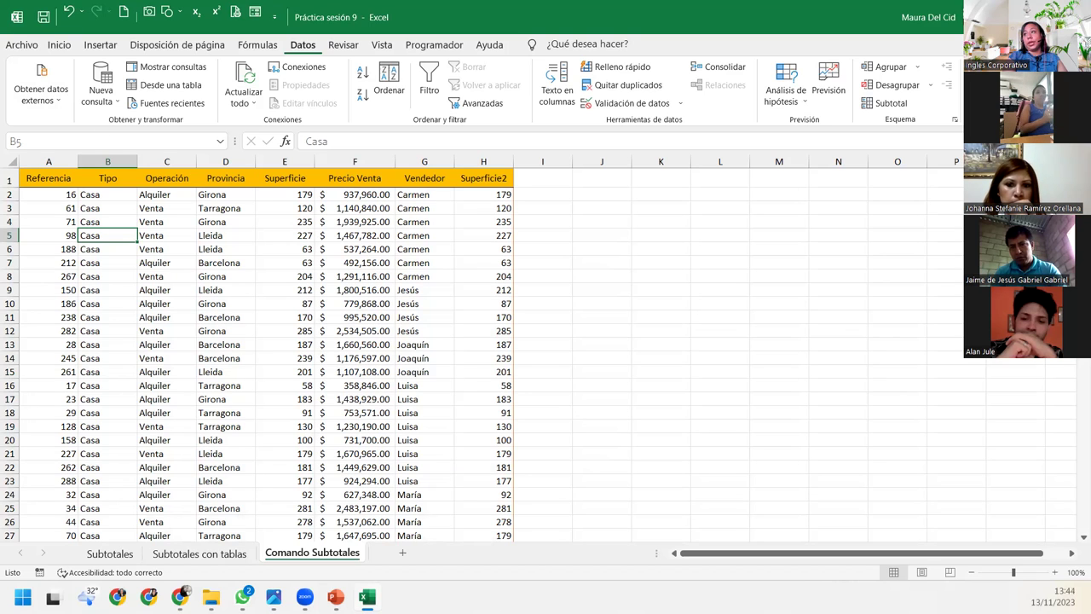
Configure Subtotales for Promedio of Precio Venta at each change in Tipo
click(908, 102)
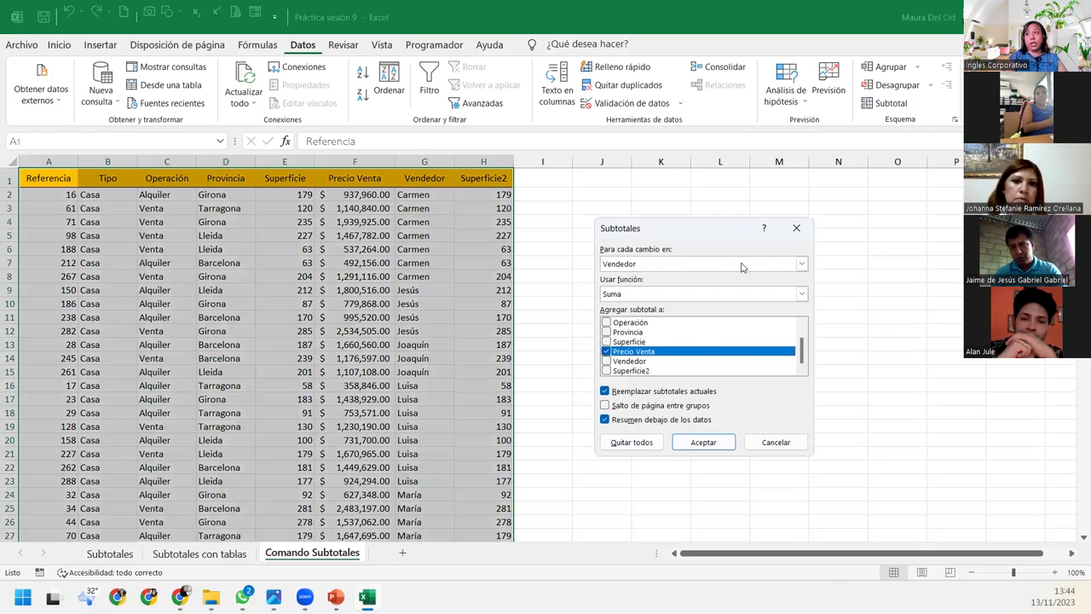
click(801, 266)
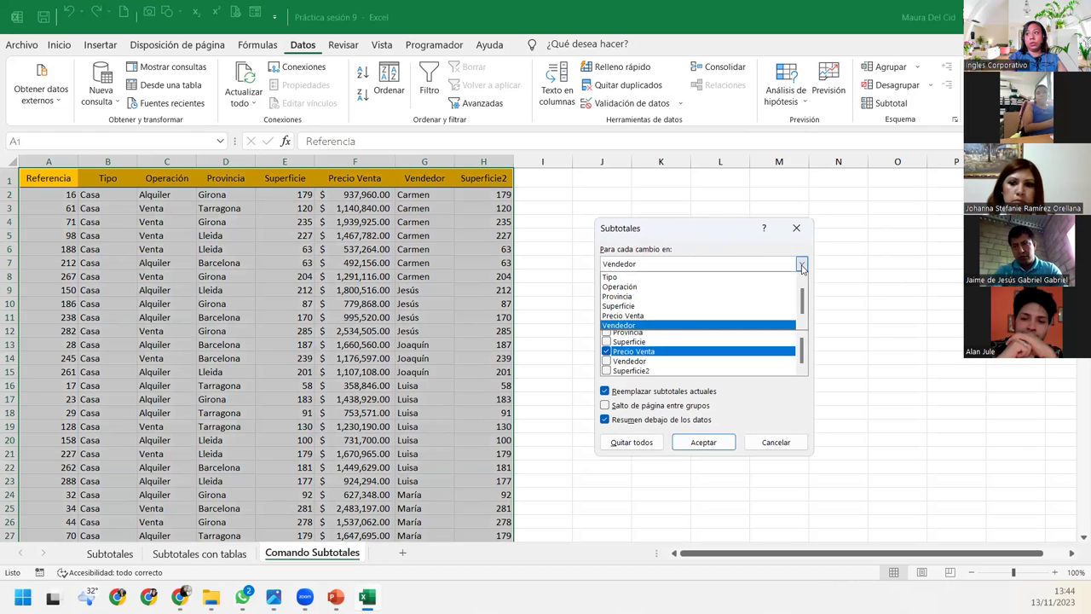
click(665, 283)
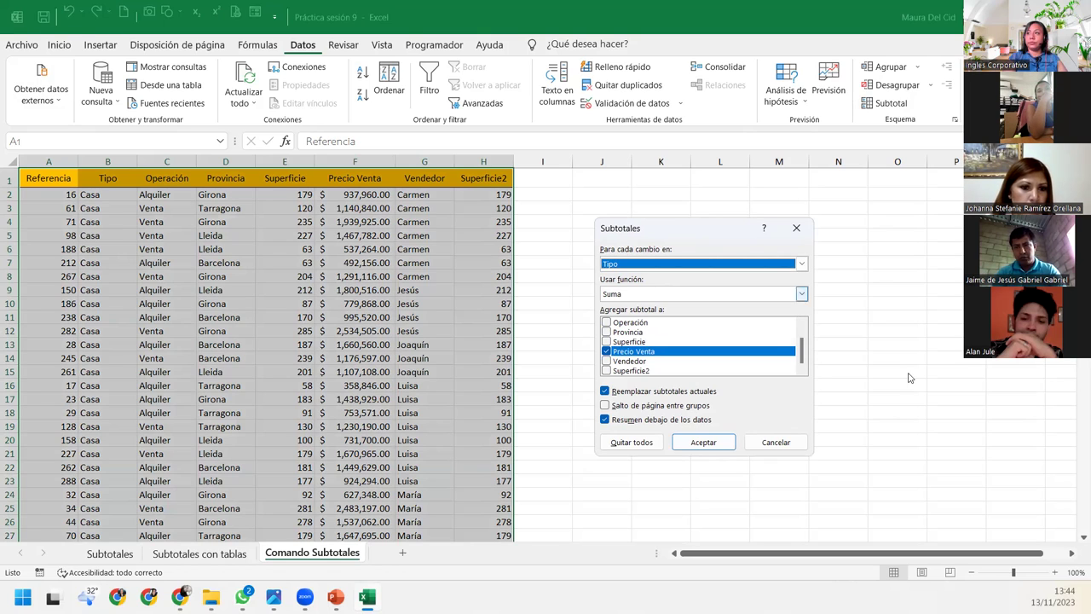
click(700, 293)
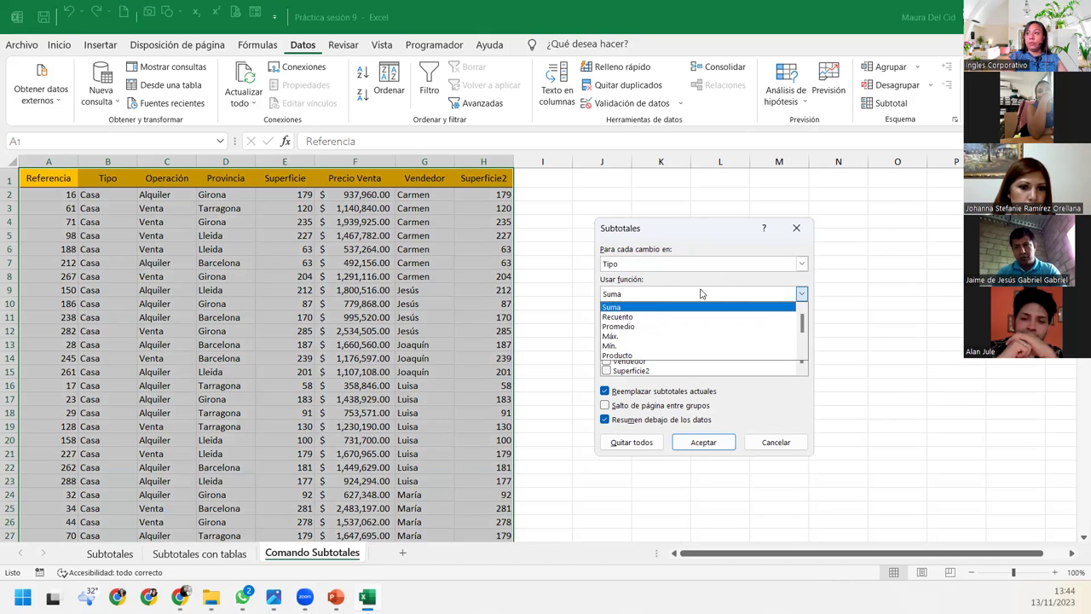
click(620, 327)
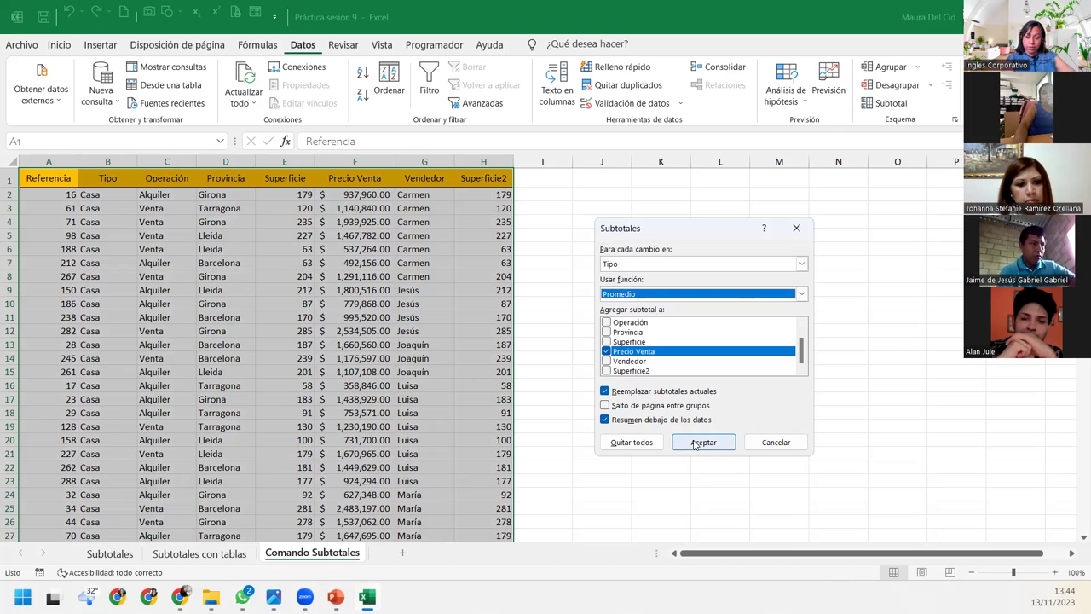
Apply the Promedio subtotals by Tipo and collapse the outline to level 2
click(695, 444)
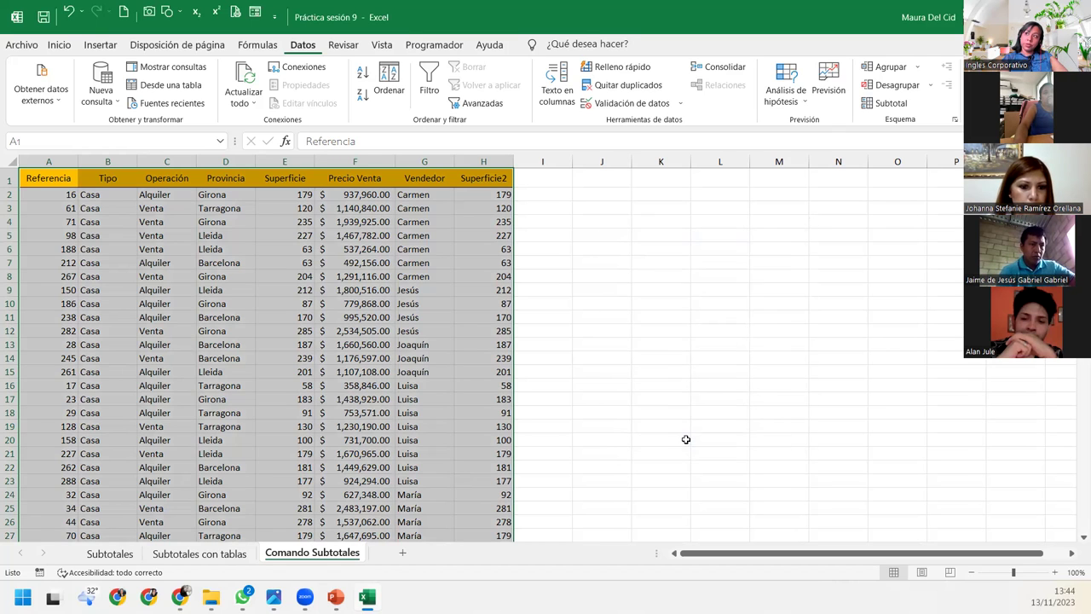
click(149, 236)
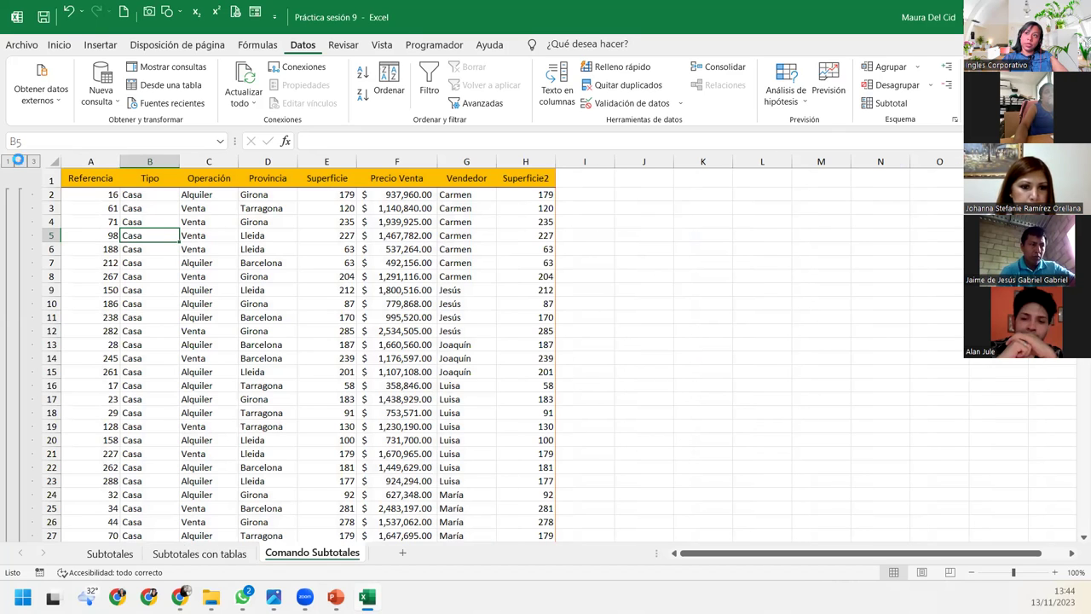
click(20, 161)
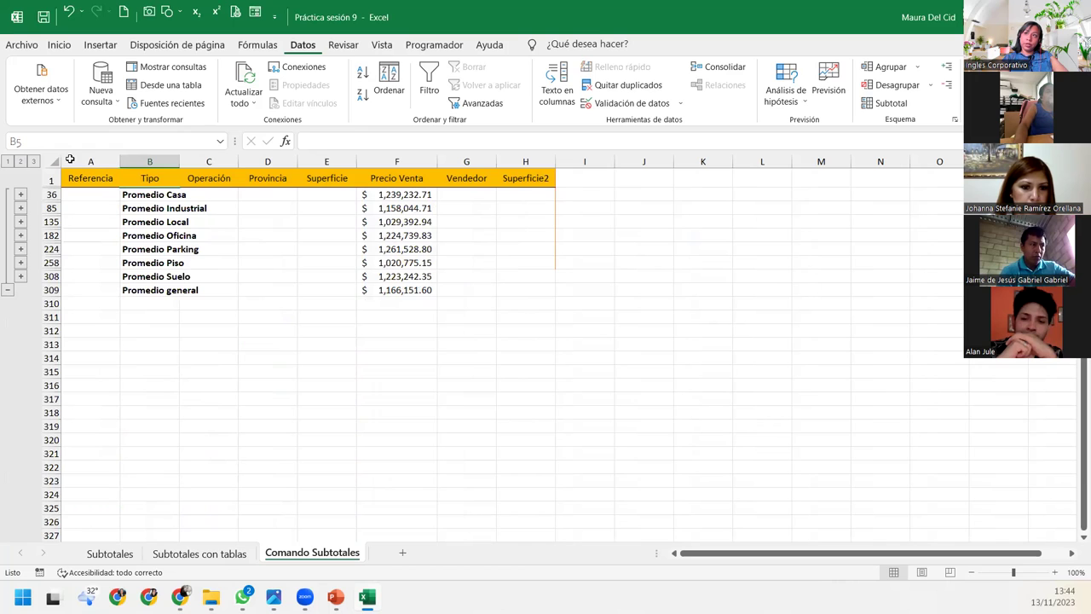
Inspect the Promedio formulas for each Tipo, Casa through Suelo, and the Promedio general
click(402, 195)
click(401, 209)
click(410, 236)
click(409, 265)
click(409, 278)
click(406, 291)
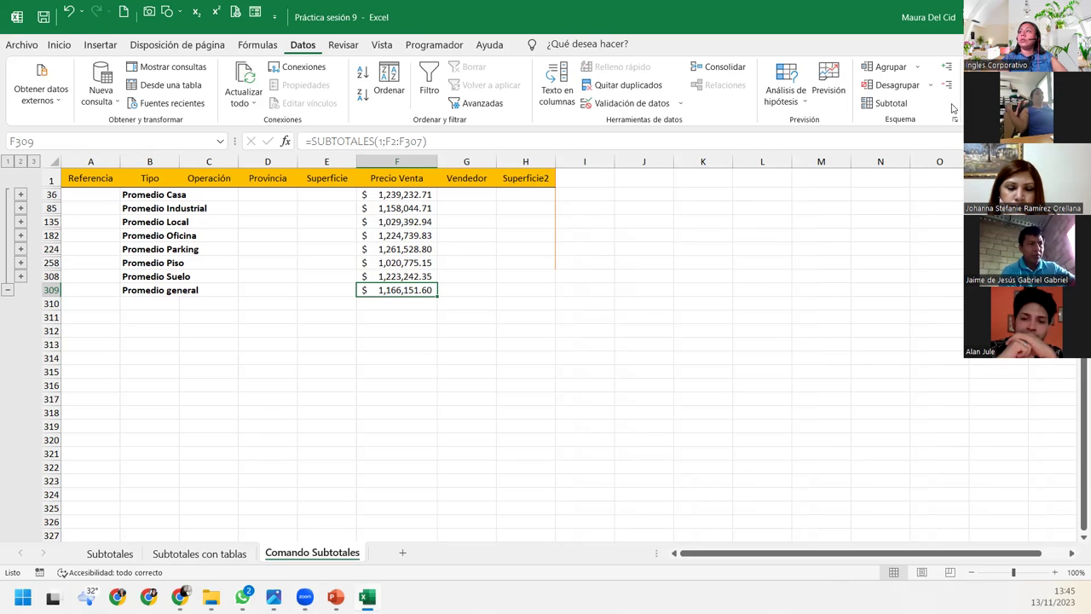
Remove all subtotals from the list with Quitar todos in the Subtotal dialog
click(891, 102)
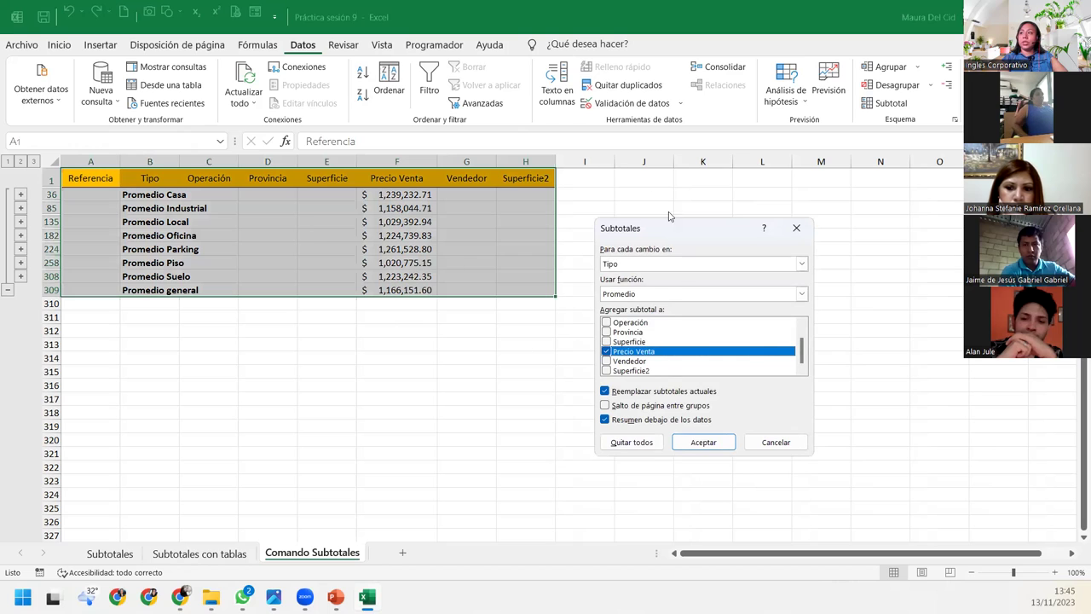
click(623, 442)
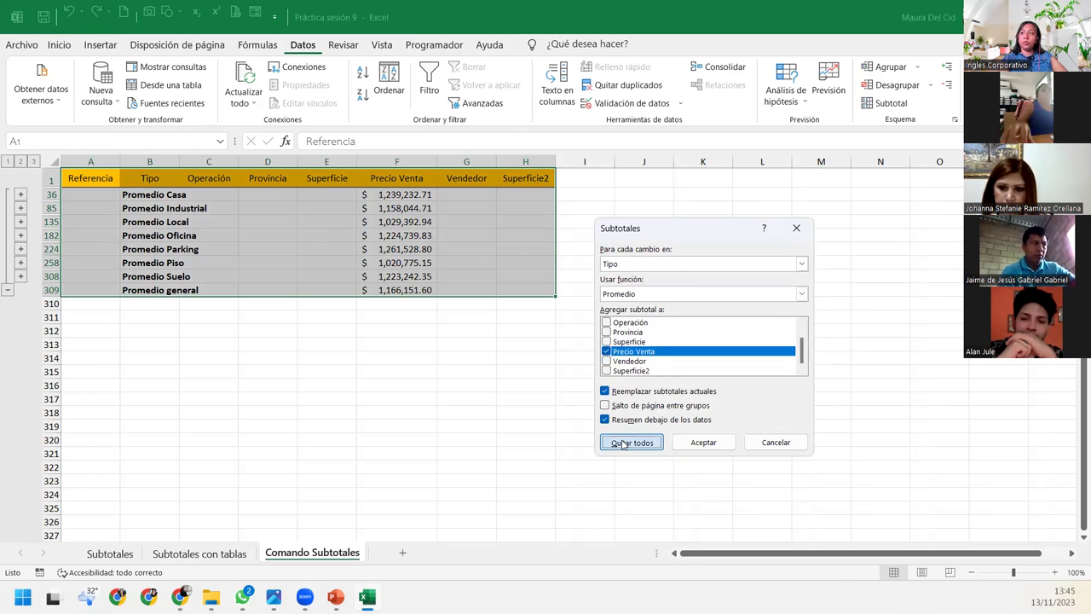
click(244, 237)
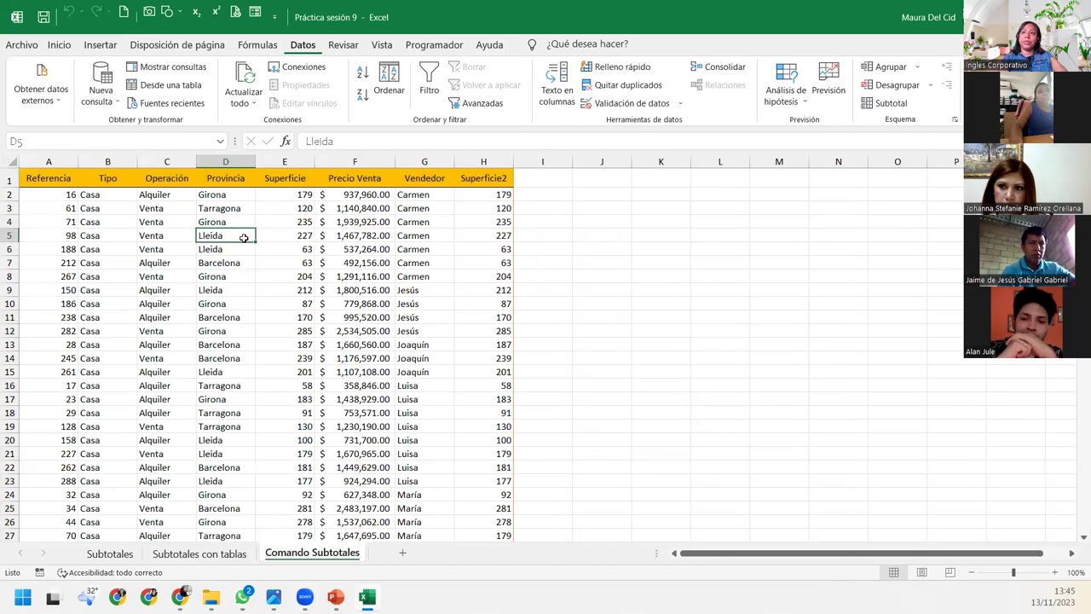
scroll(244, 237, down, 6)
scroll(244, 237, up, 6)
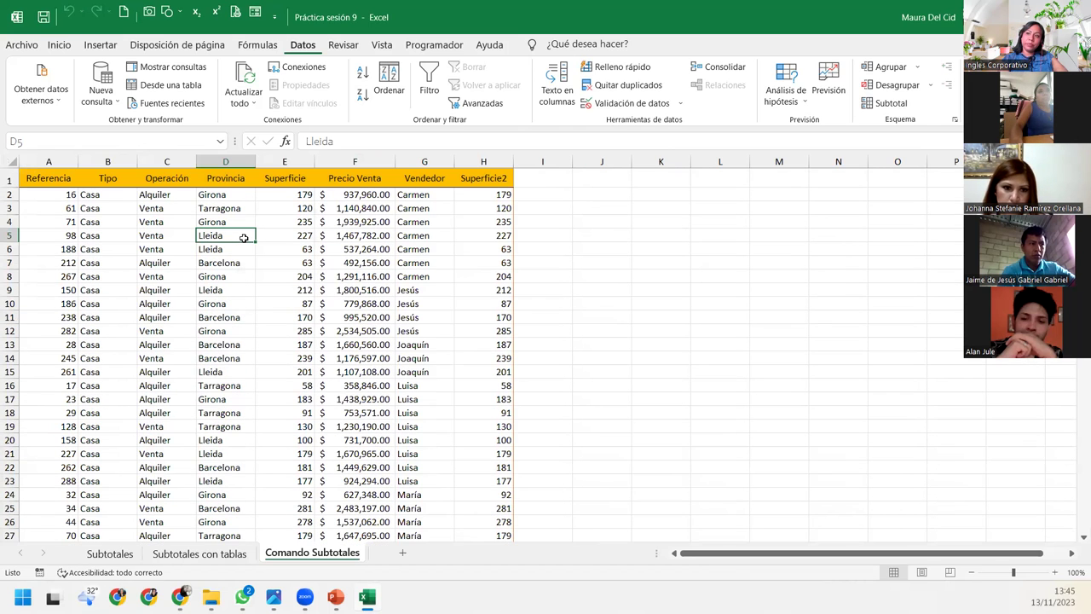
Select Operación and Tipo cells, then the whole Tipo column B
click(149, 210)
click(108, 197)
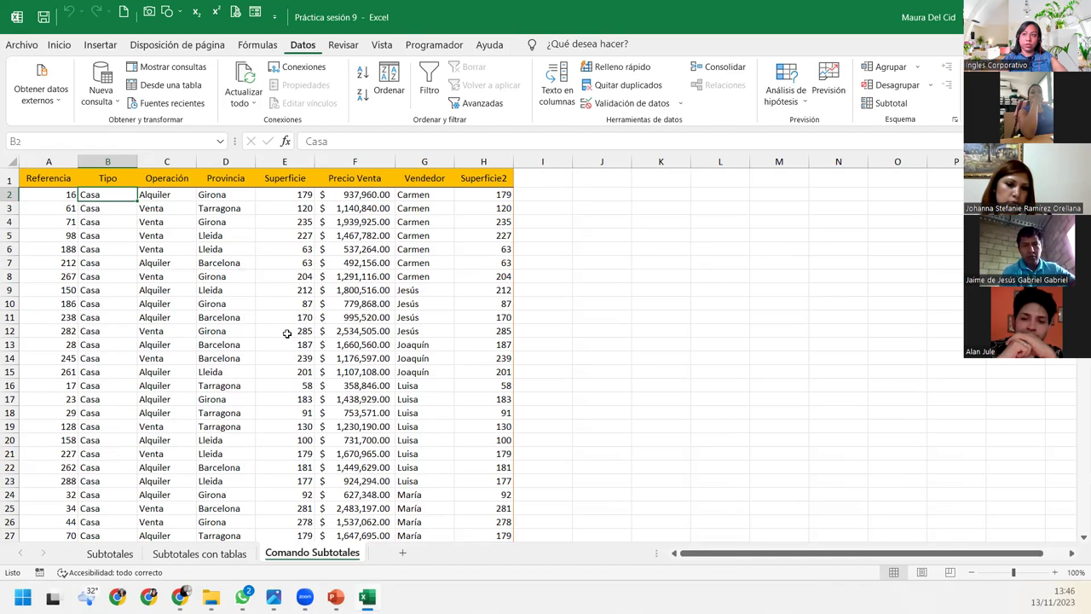
click(95, 205)
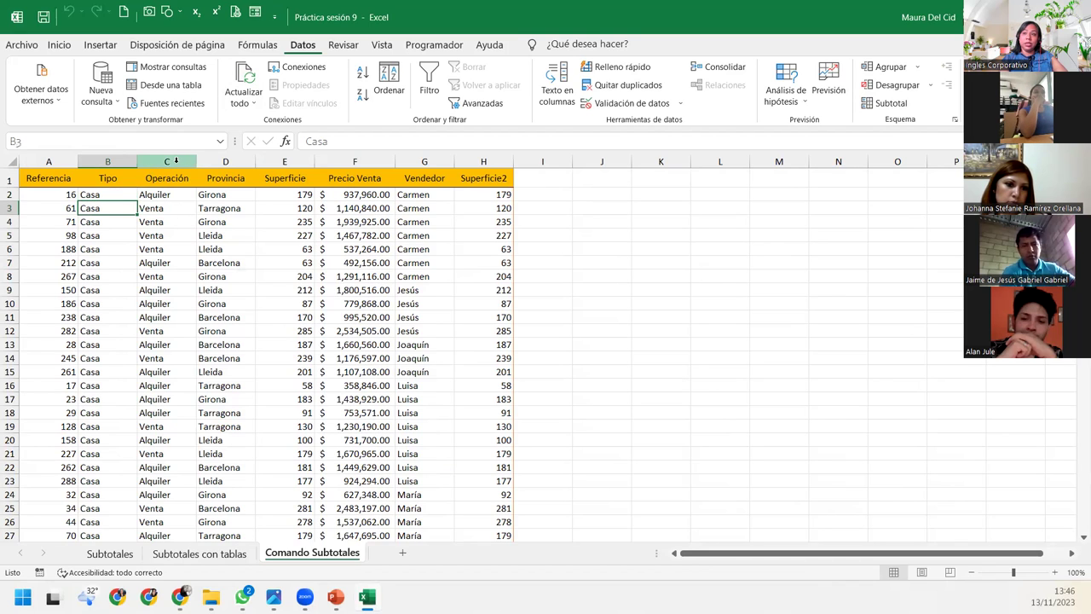
drag(175, 160, 103, 161)
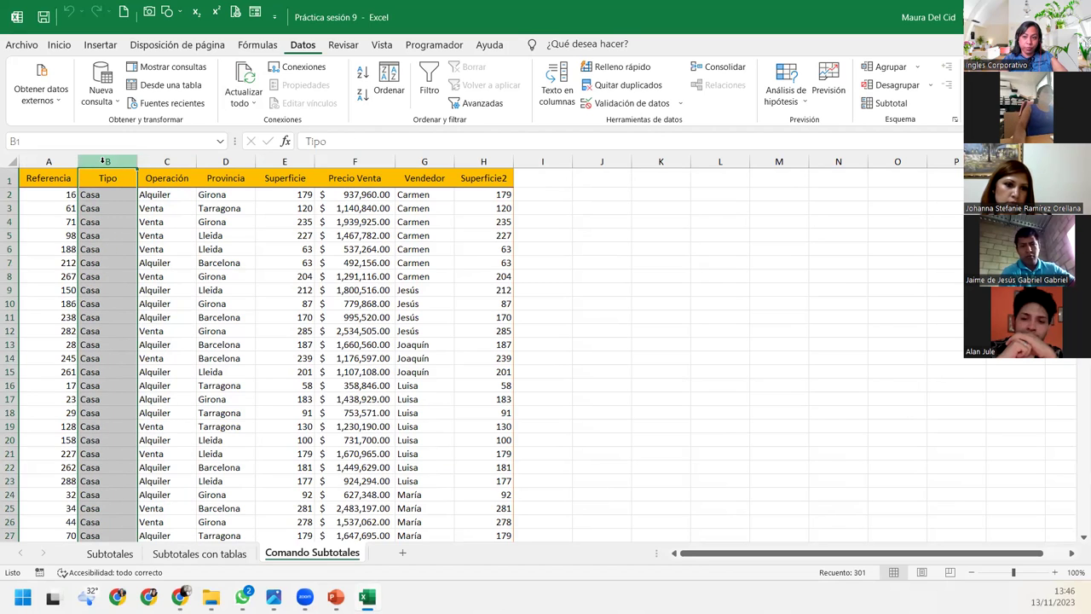
click(155, 213)
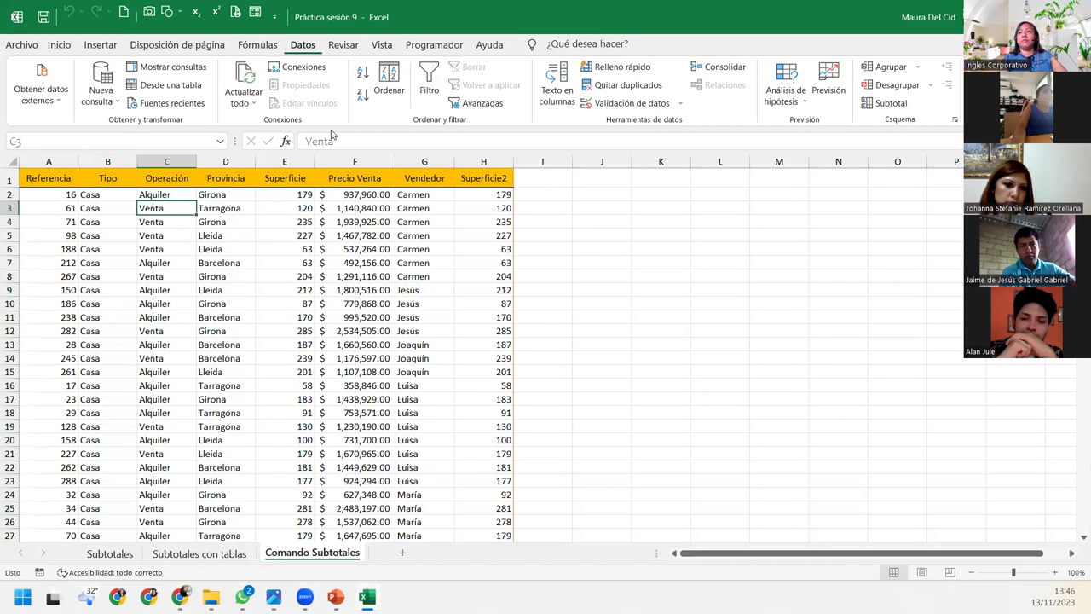
click(362, 79)
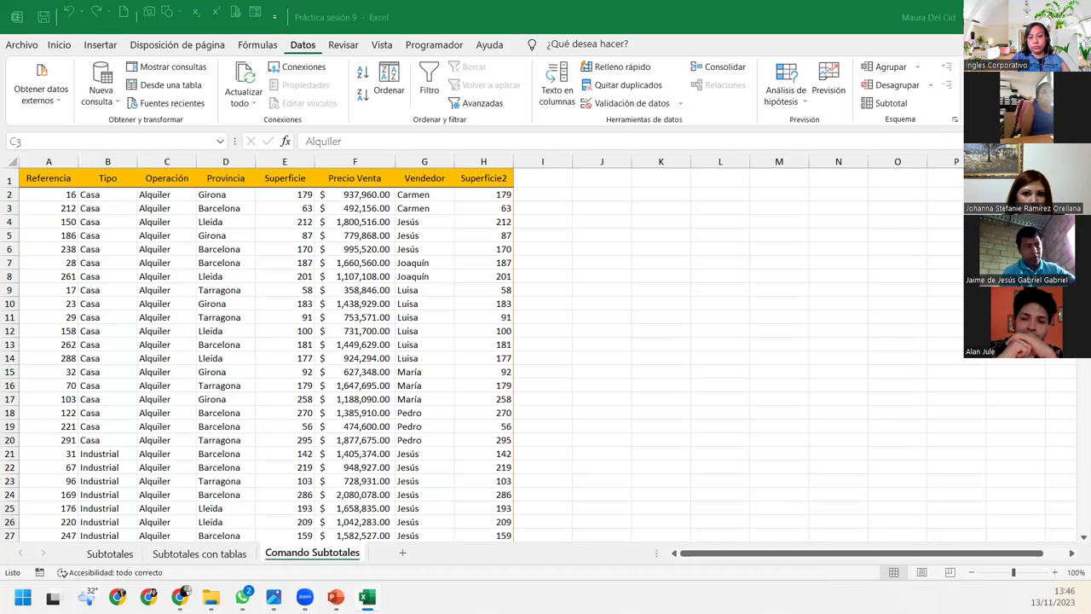
click(165, 190)
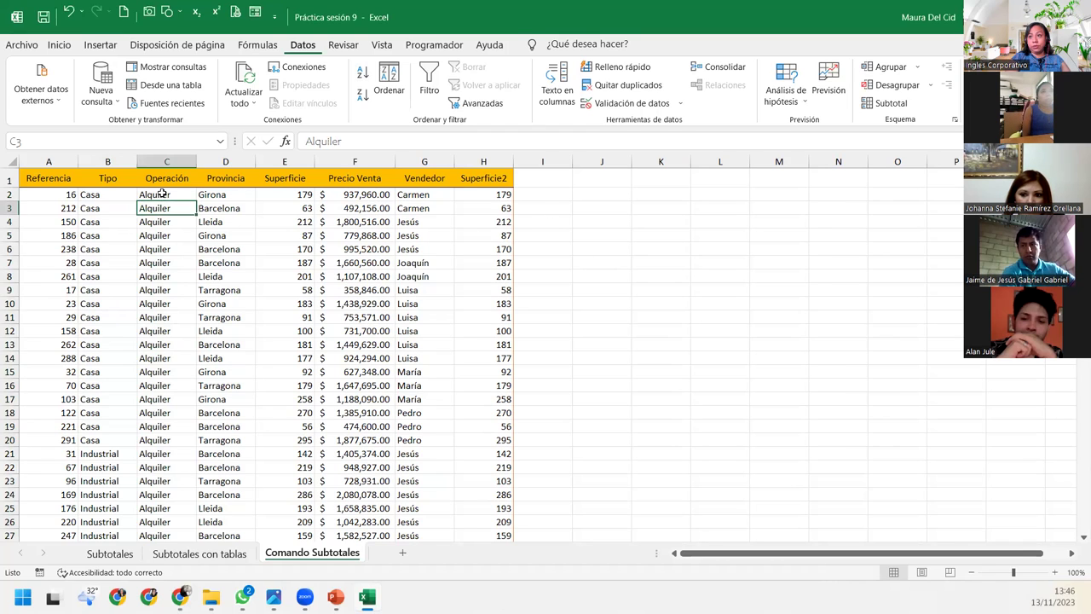
click(157, 191)
drag(157, 191, 156, 442)
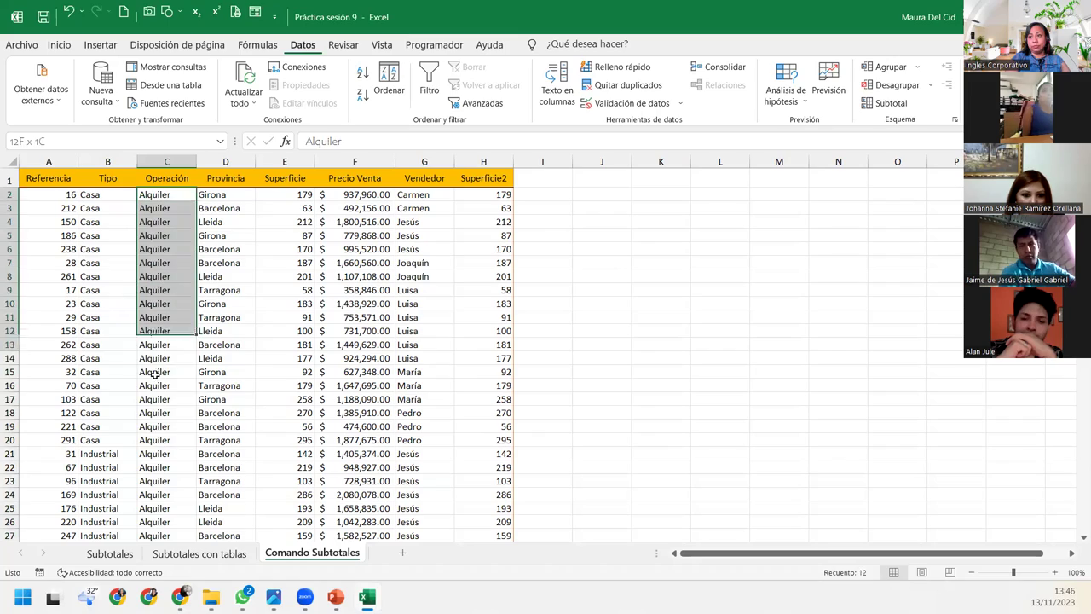
scroll(162, 424, down, 7)
scroll(162, 423, down, 2)
scroll(162, 424, down, 15)
scroll(162, 423, down, 9)
scroll(162, 424, down, 9)
scroll(160, 426, down, 16)
scroll(161, 426, down, 8)
scroll(160, 426, up, 3)
scroll(160, 427, up, 6)
scroll(160, 427, up, 4)
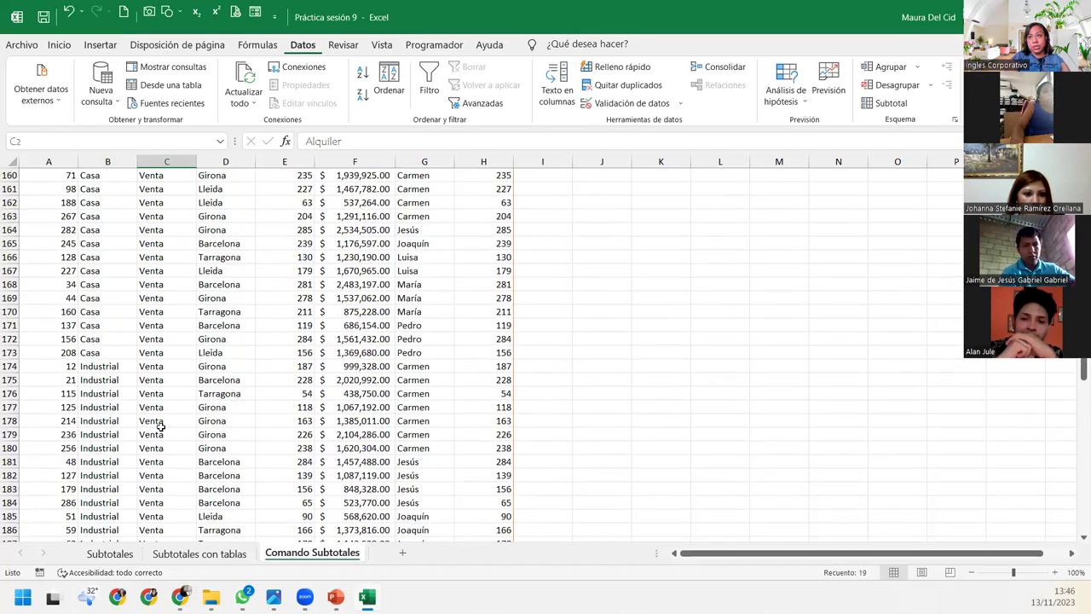
scroll(161, 426, up, 4)
scroll(160, 426, down, 8)
scroll(159, 407, down, 16)
scroll(159, 407, down, 9)
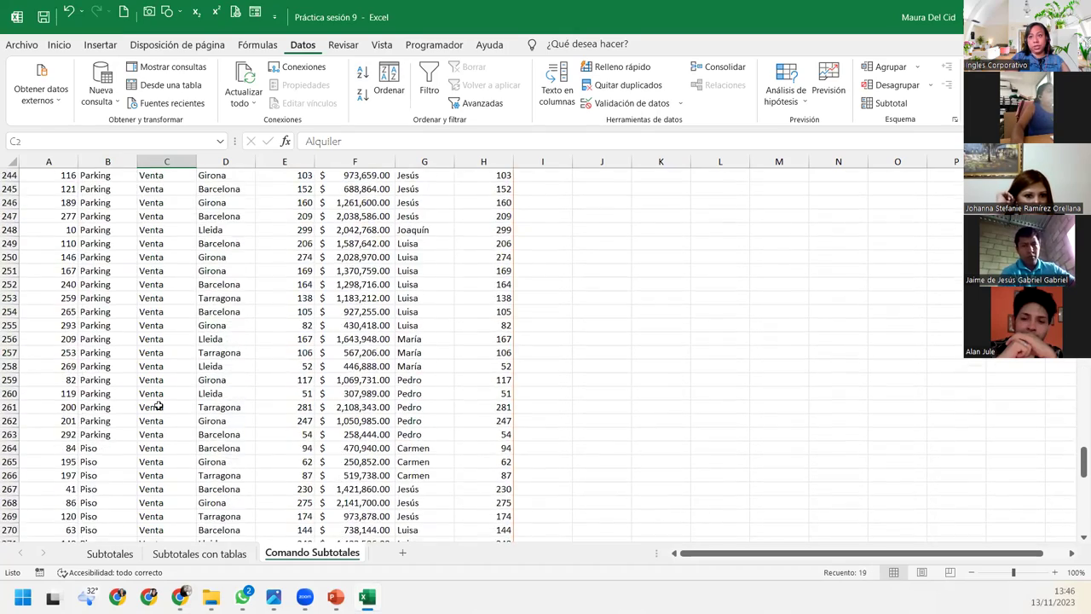
scroll(158, 406, down, 15)
scroll(159, 407, down, 4)
scroll(160, 407, up, 4)
scroll(159, 407, up, 17)
scroll(159, 407, up, 11)
scroll(162, 406, up, 12)
scroll(180, 404, up, 15)
scroll(180, 404, up, 12)
scroll(175, 400, up, 6)
scroll(162, 392, up, 18)
scroll(137, 375, up, 6)
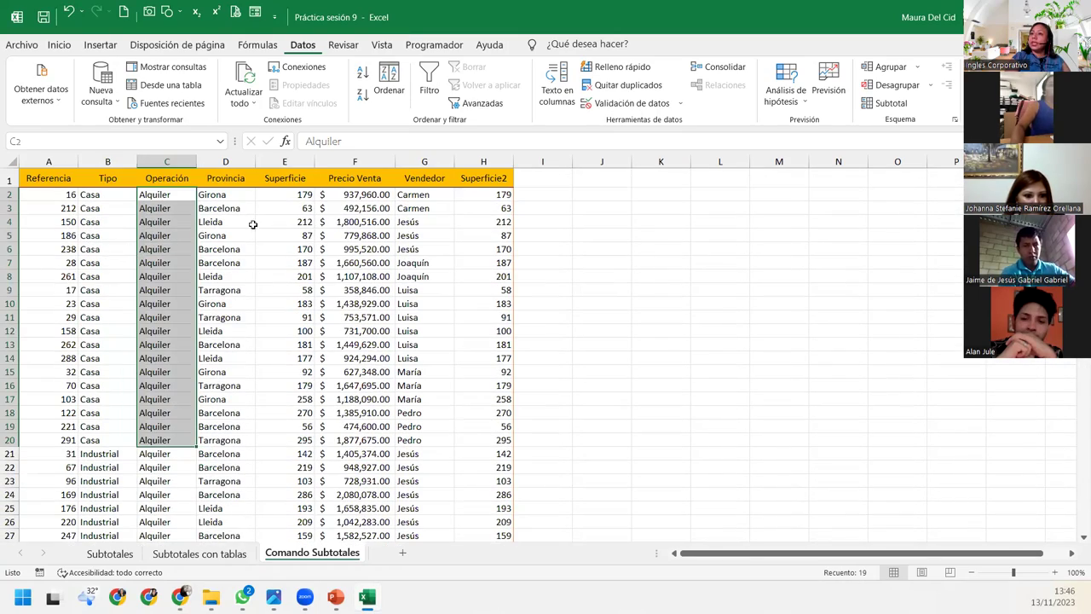
click(165, 197)
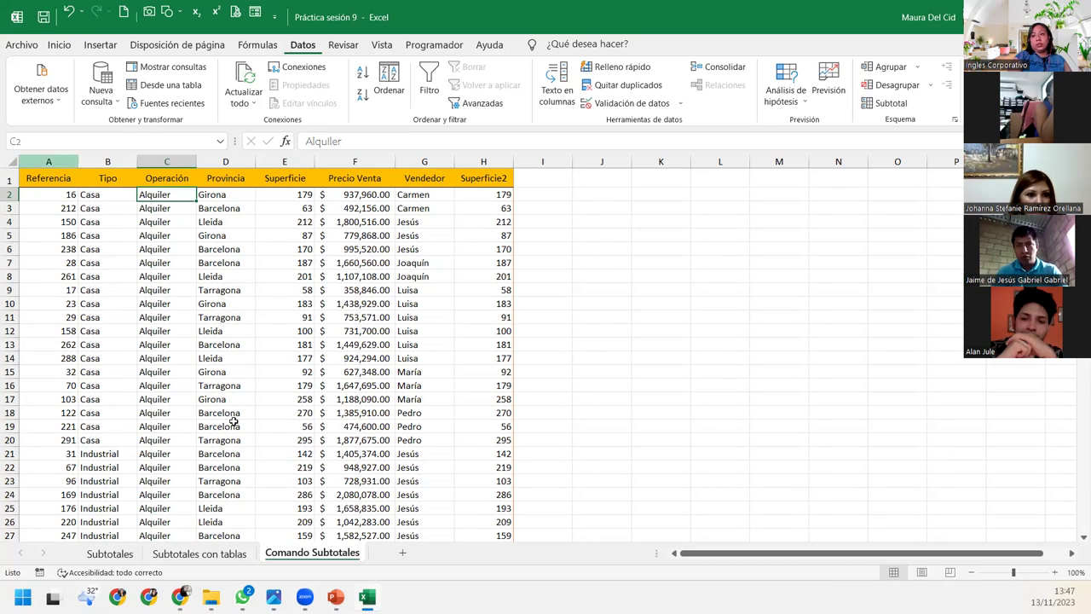
click(172, 349)
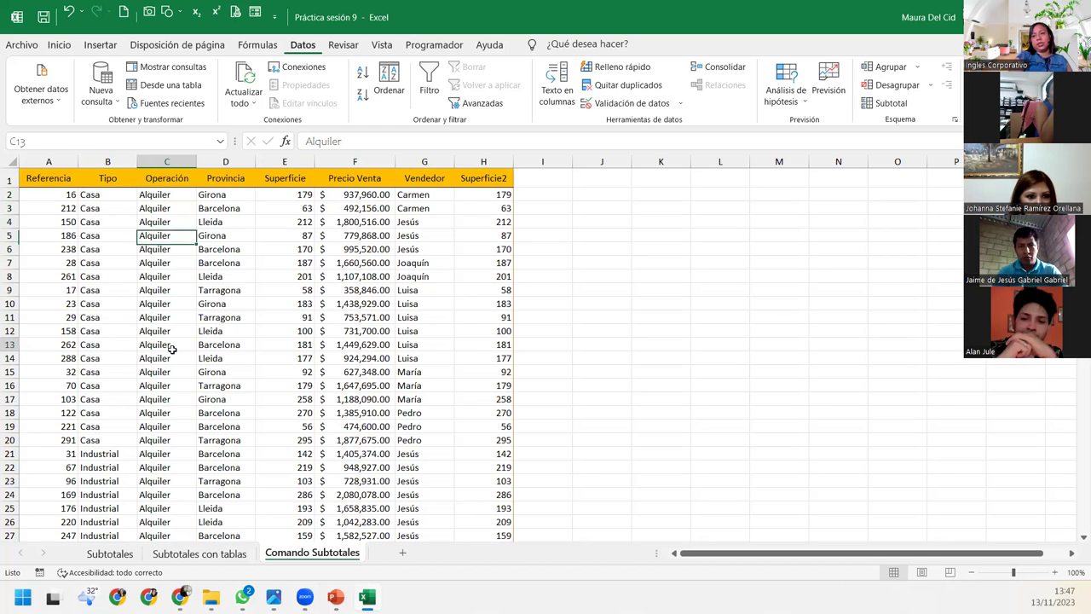
click(146, 194)
drag(155, 395, 155, 396)
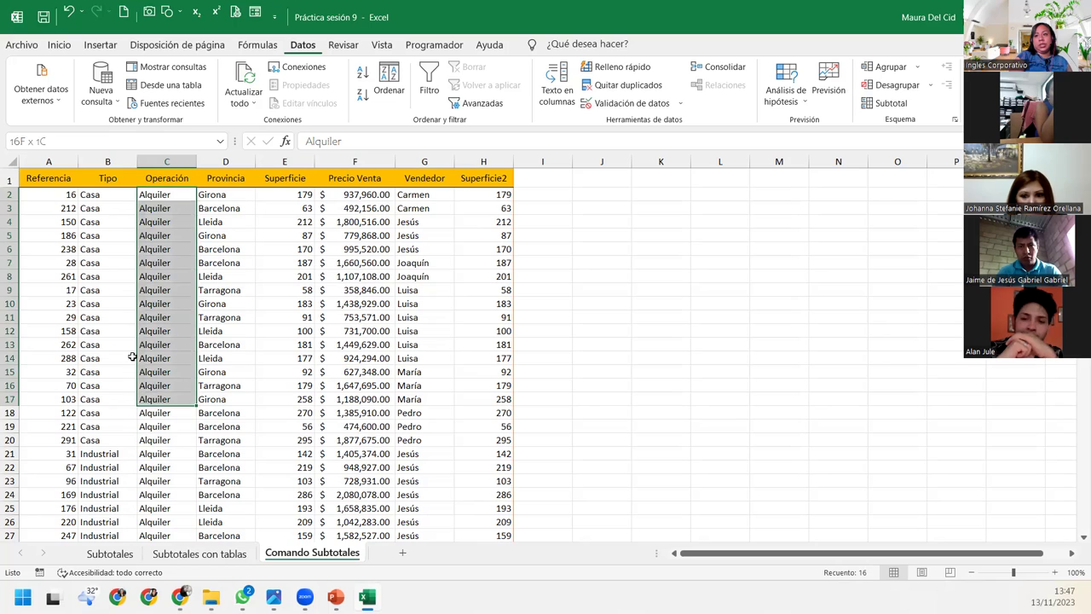
click(159, 235)
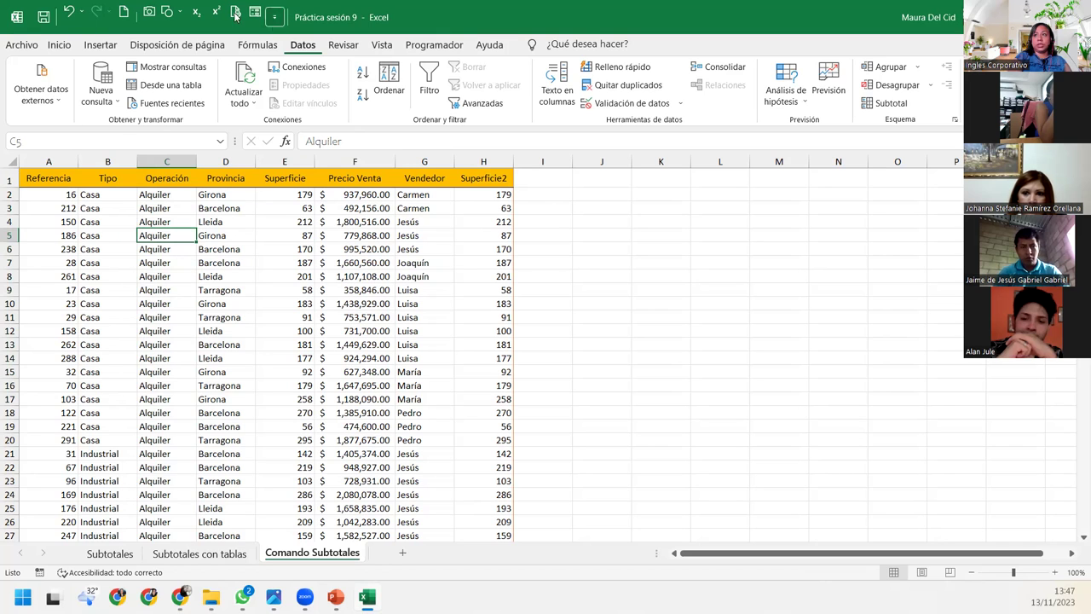
Sort the data first by Operación, then by Tipo in a second level, both A to Z
click(390, 79)
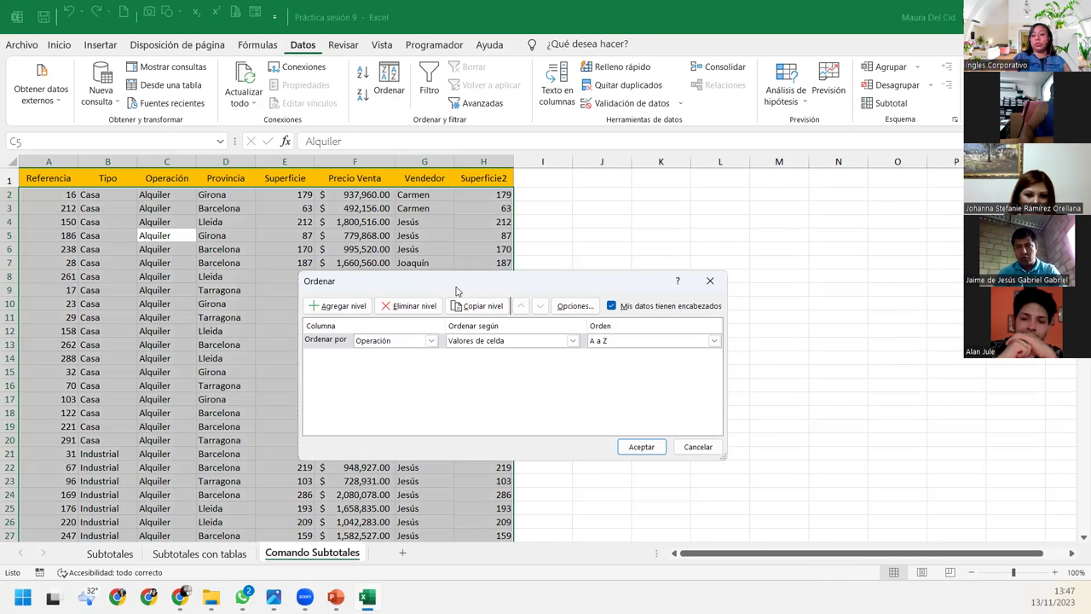
click(381, 345)
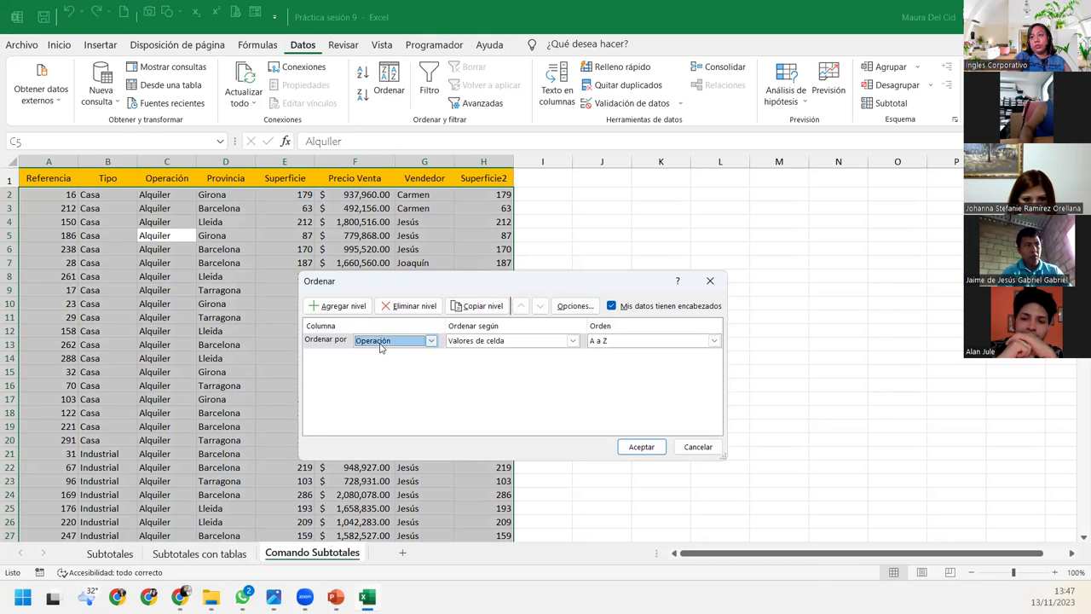
click(352, 307)
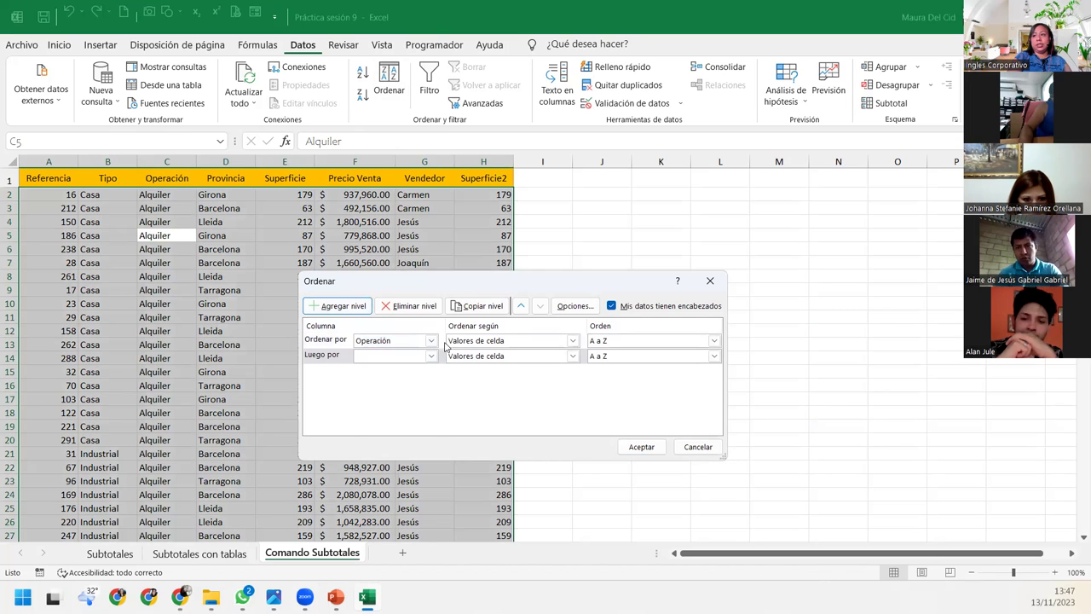
click(432, 355)
click(379, 384)
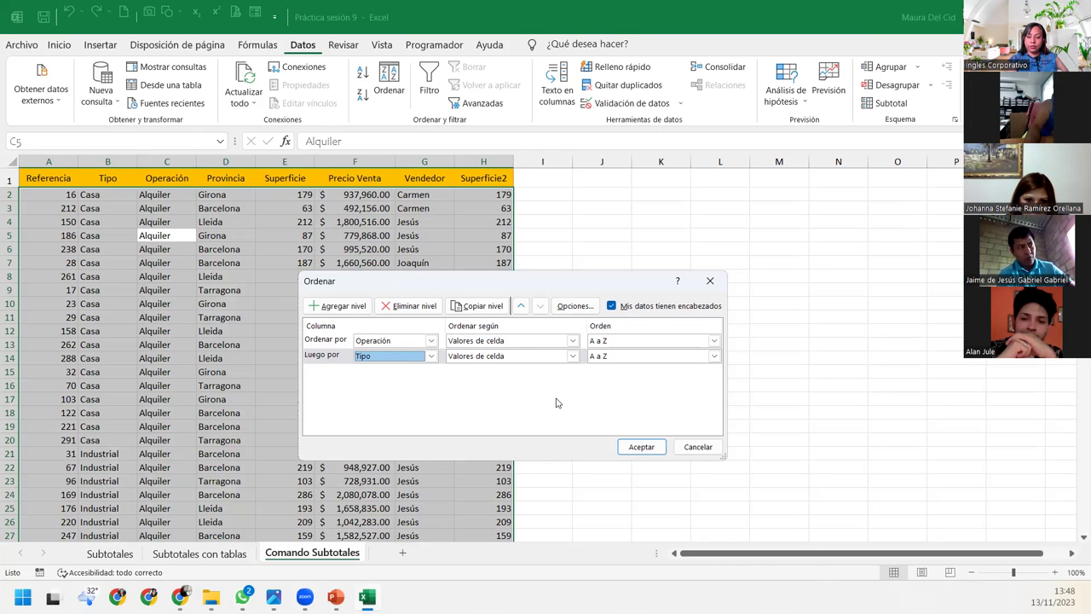
click(636, 448)
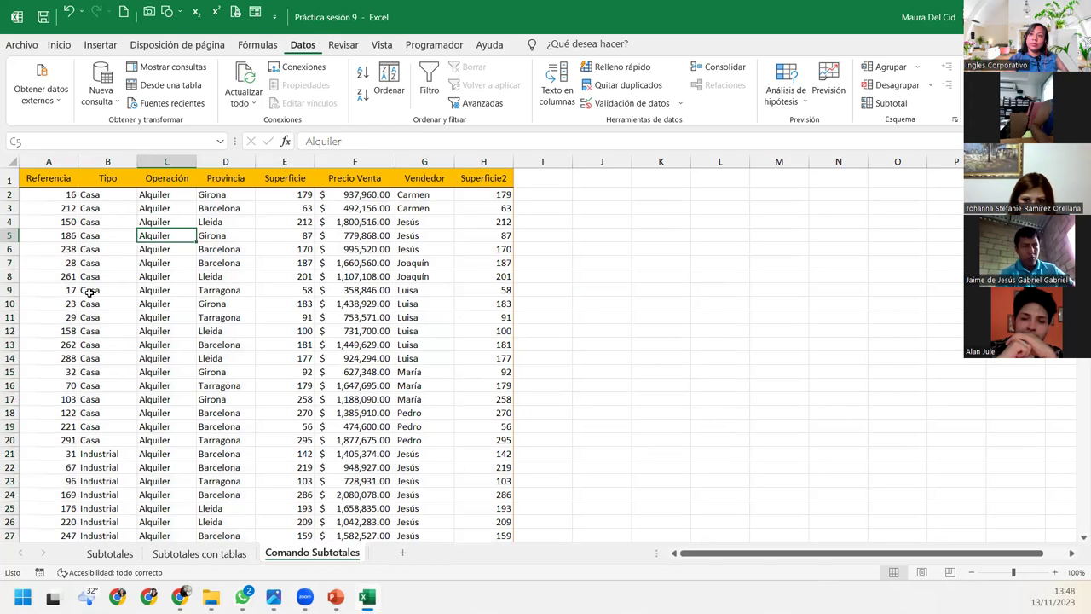
click(89, 292)
scroll(89, 293, down, 7)
scroll(89, 293, down, 6)
scroll(89, 293, down, 6)
scroll(89, 295, down, 6)
scroll(92, 298, down, 7)
scroll(93, 298, down, 4)
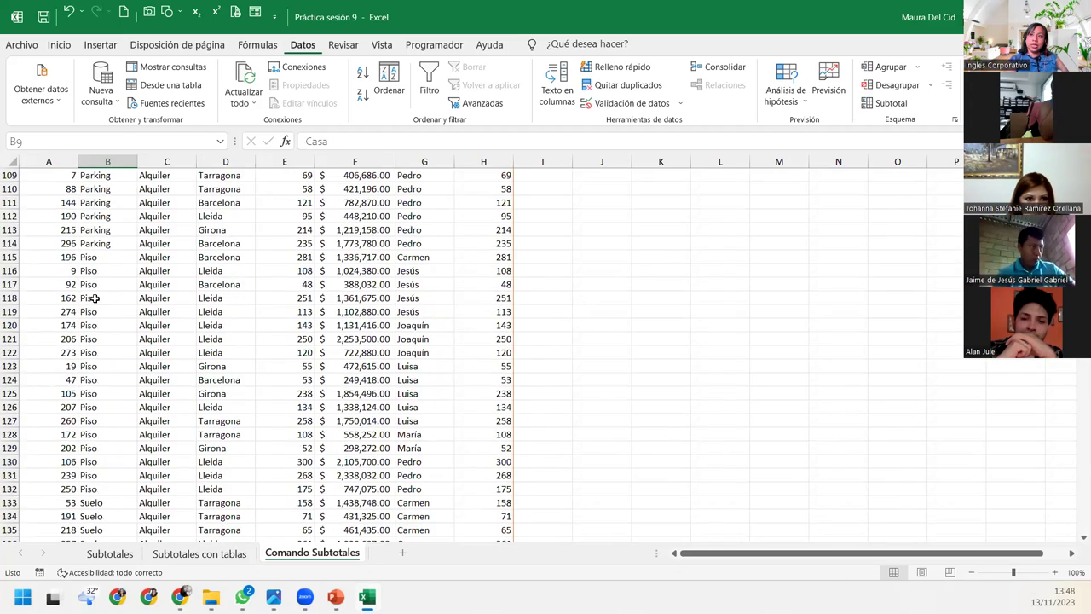
scroll(93, 297, up, 18)
scroll(95, 297, up, 8)
scroll(94, 297, up, 8)
scroll(94, 297, up, 2)
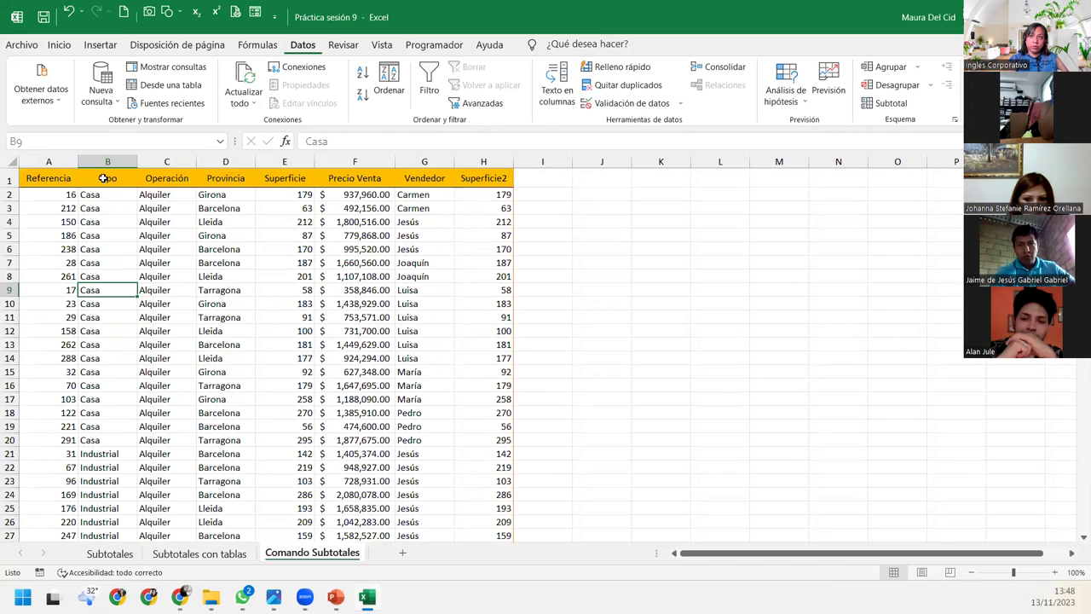
click(163, 196)
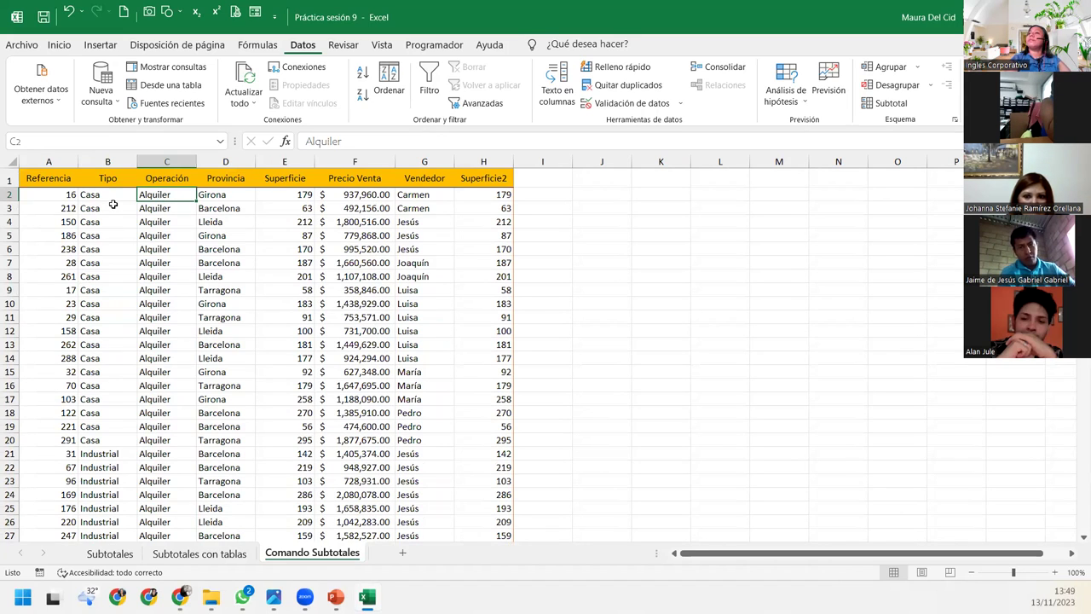
In the Subtotal dialog, group by Operación using Suma on the Precio Venta column
click(891, 103)
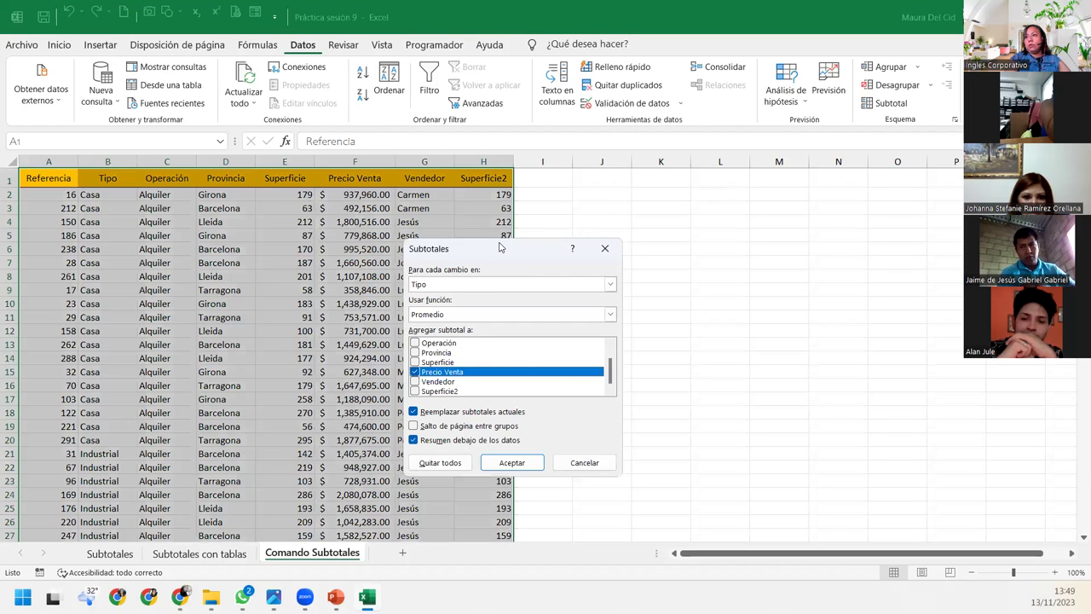
drag(501, 246, 575, 138)
click(685, 175)
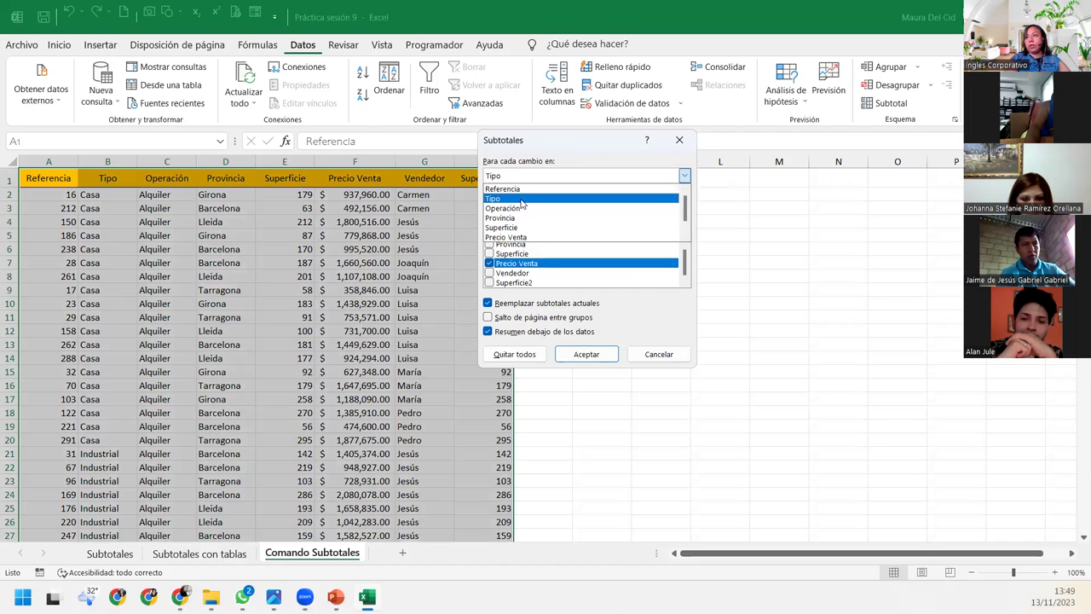
click(520, 208)
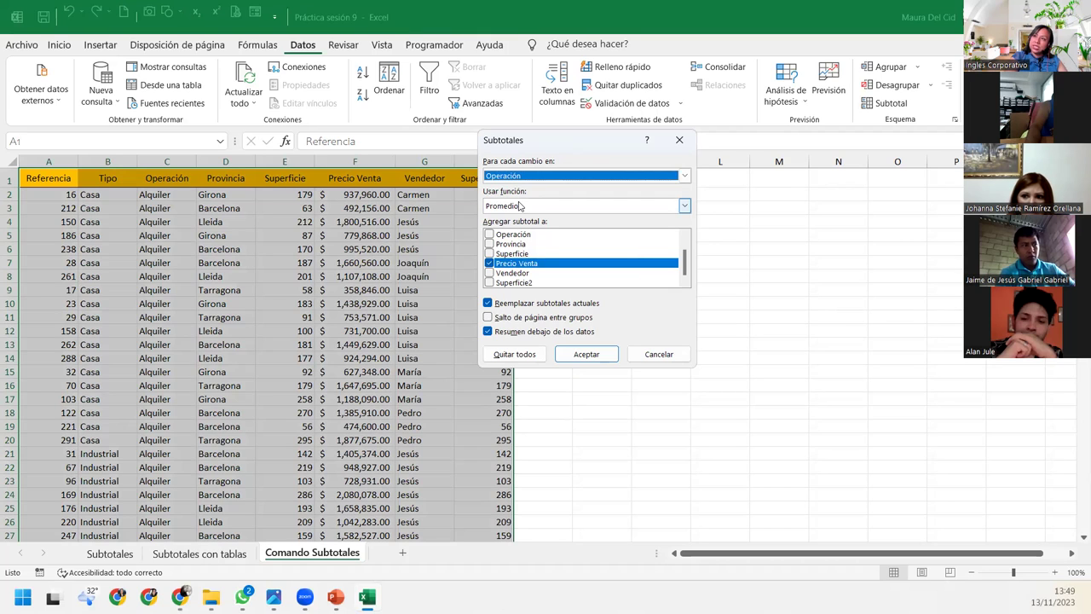
click(518, 206)
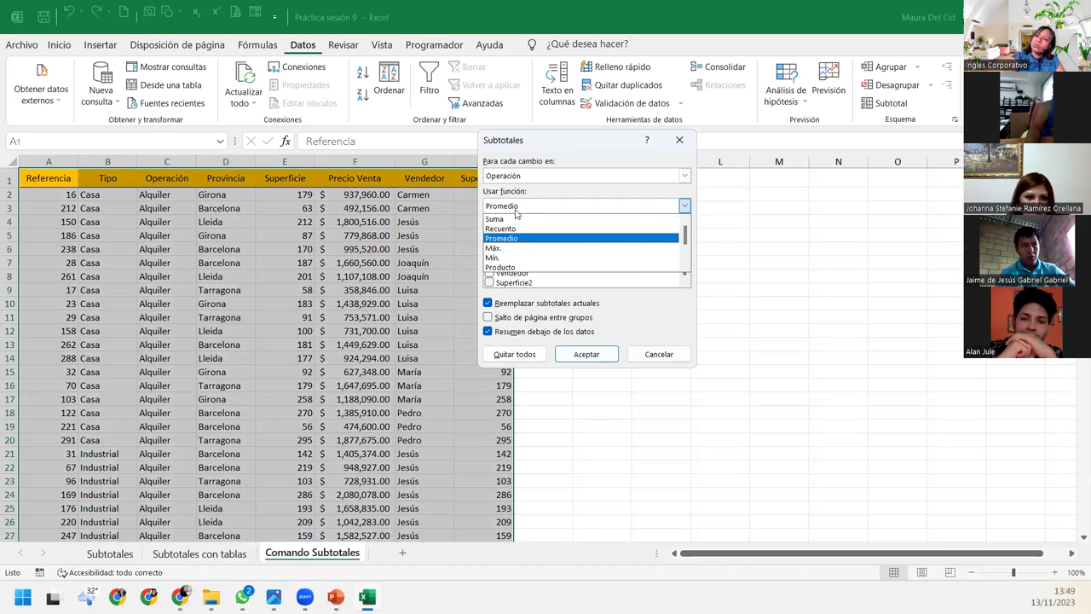
click(514, 220)
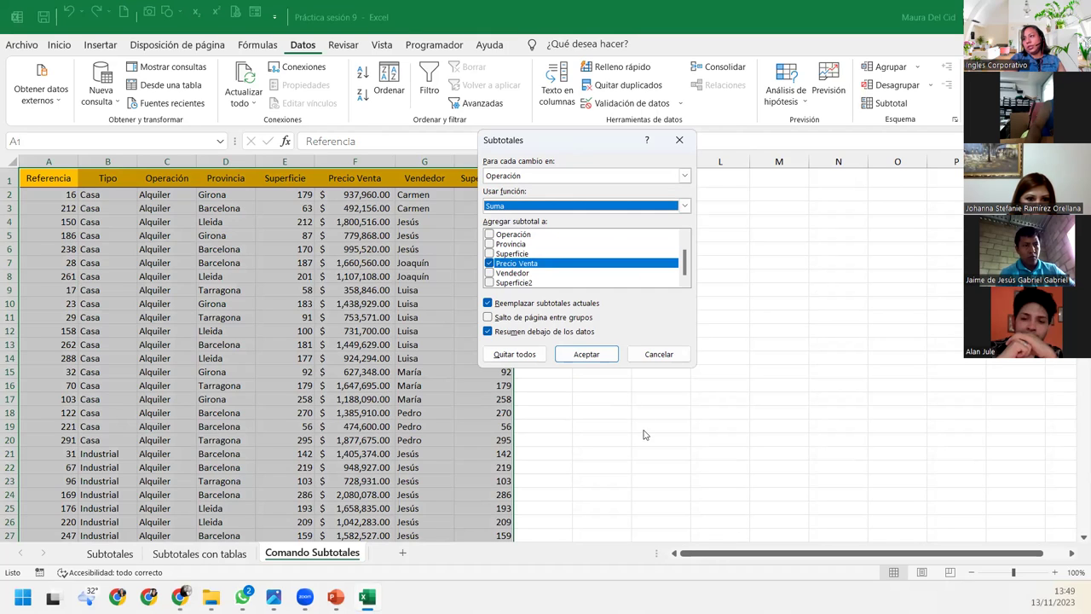
click(586, 354)
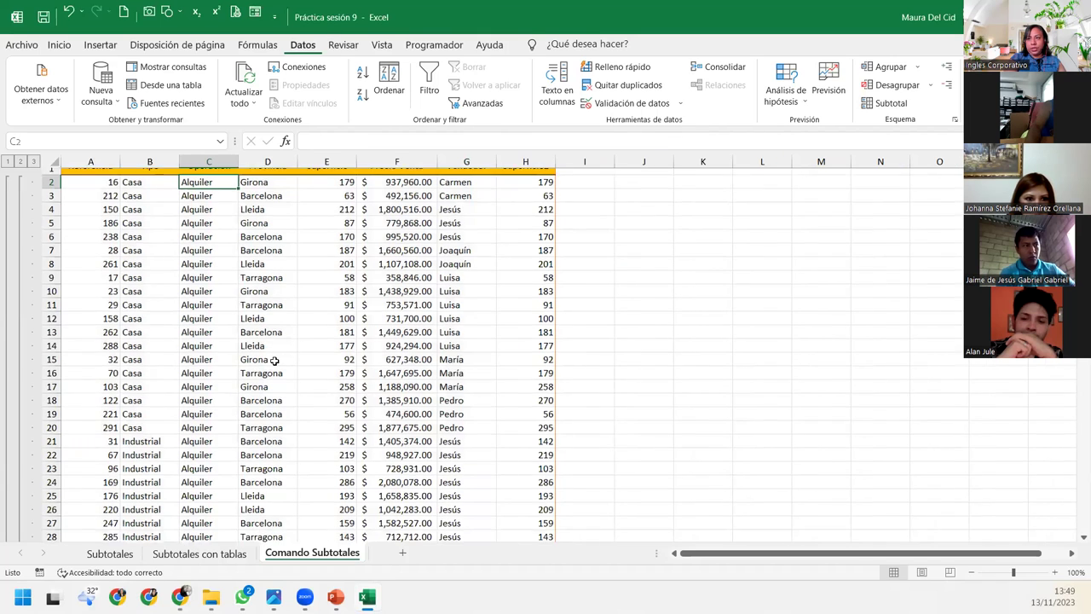
At outline level 2, autofit column C to fit Total Alquiler, then expand all rows
scroll(275, 361, down, 15)
scroll(274, 360, up, 9)
scroll(274, 358, up, 6)
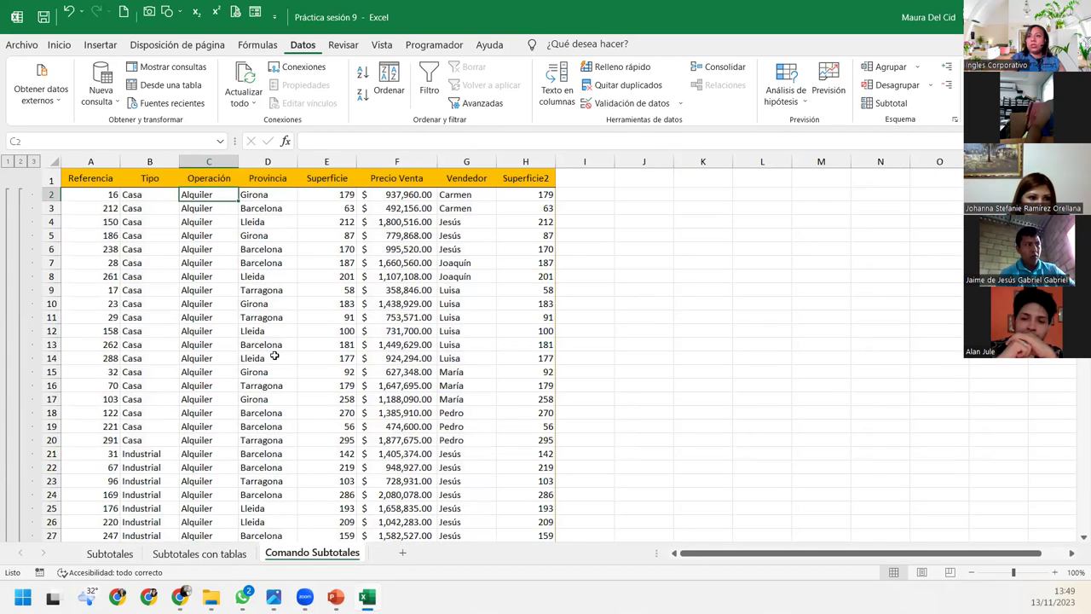
click(21, 161)
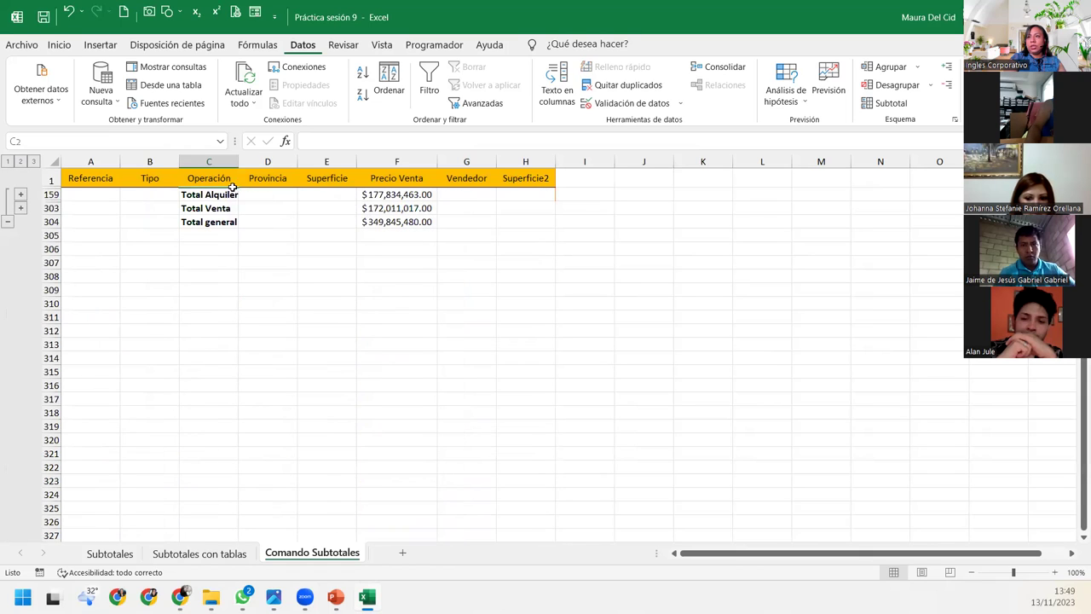
double_click(239, 161)
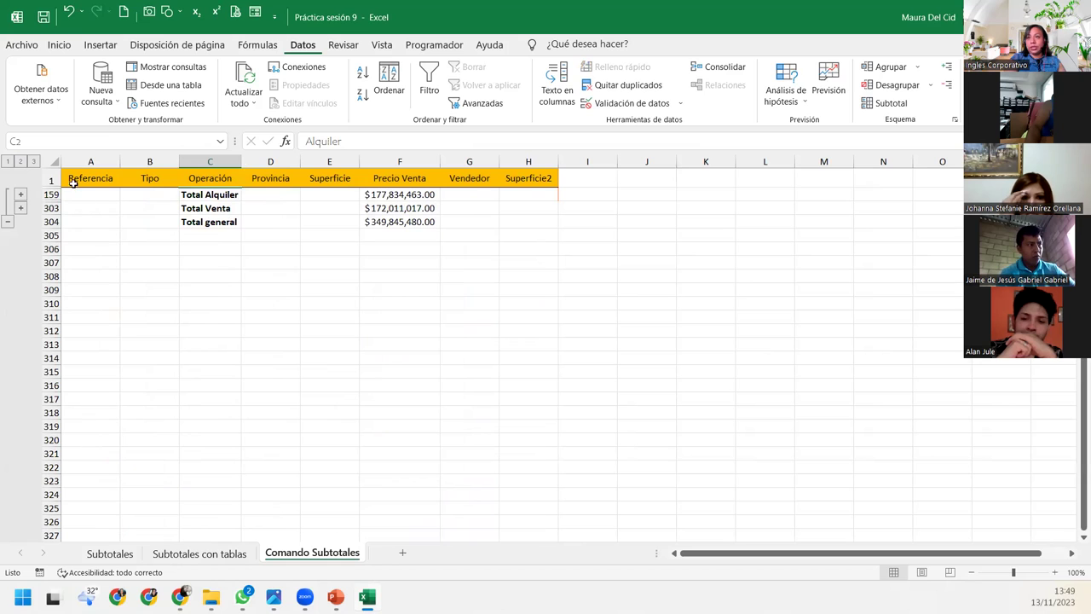
click(34, 161)
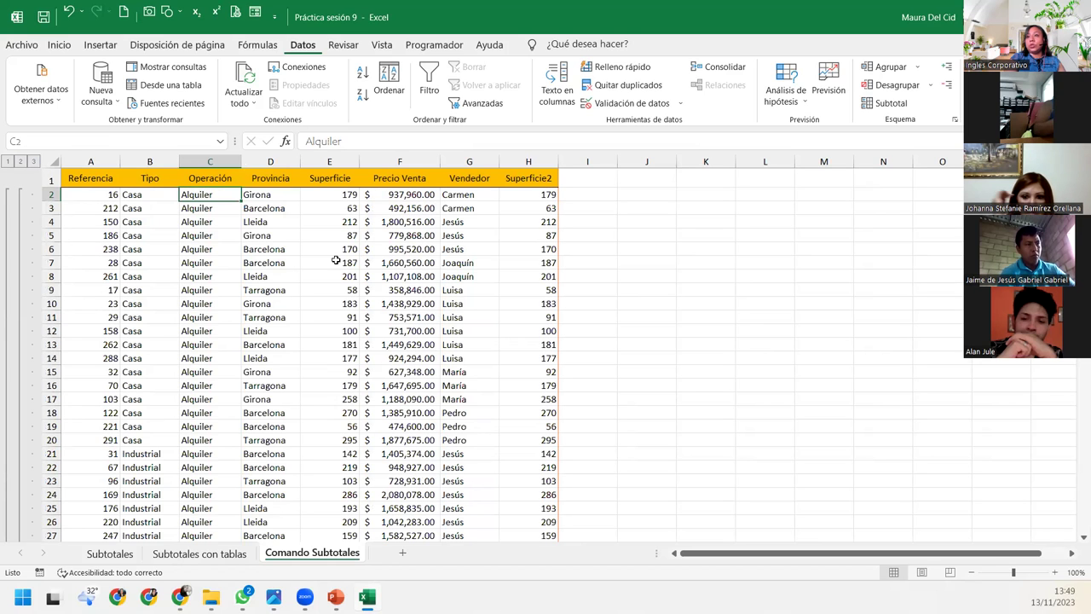
Select Tipo cells in column B, from B2 down to B10
mouse_move(150, 195)
mouse_down()
mouse_move(191, 357)
mouse_move(154, 445)
mouse_move(139, 325)
mouse_move(183, 260)
mouse_up()
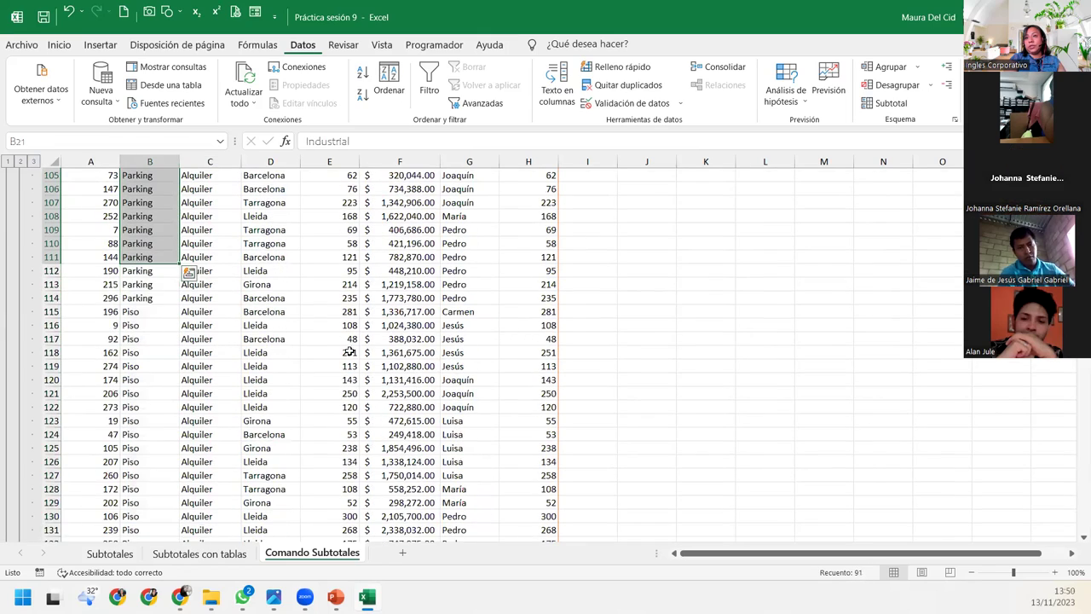
scroll(216, 308, up, 20)
scroll(216, 309, up, 6)
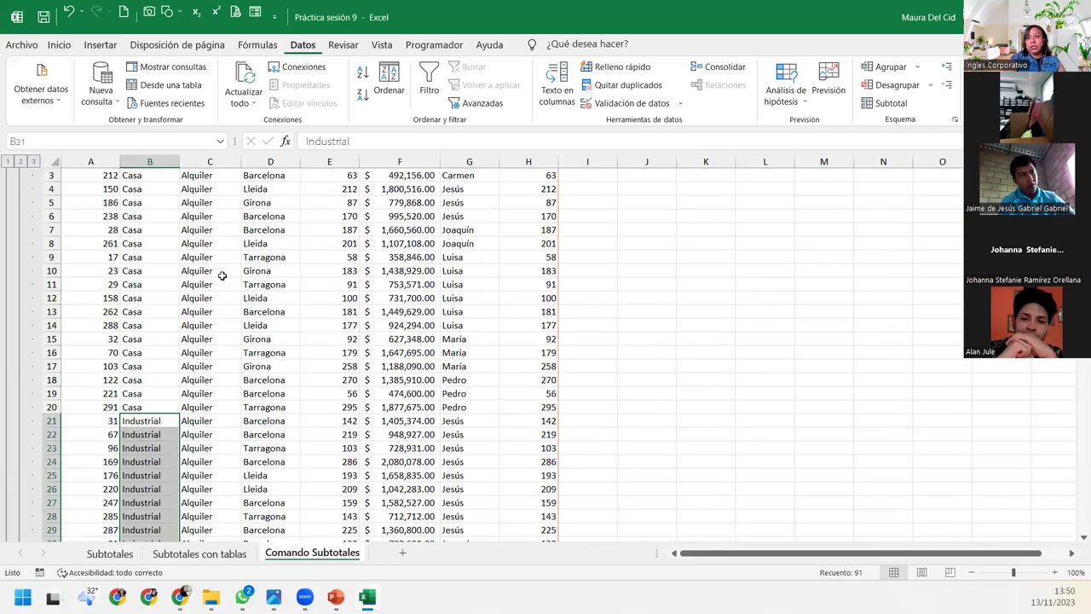
scroll(200, 255, up, 2)
click(152, 195)
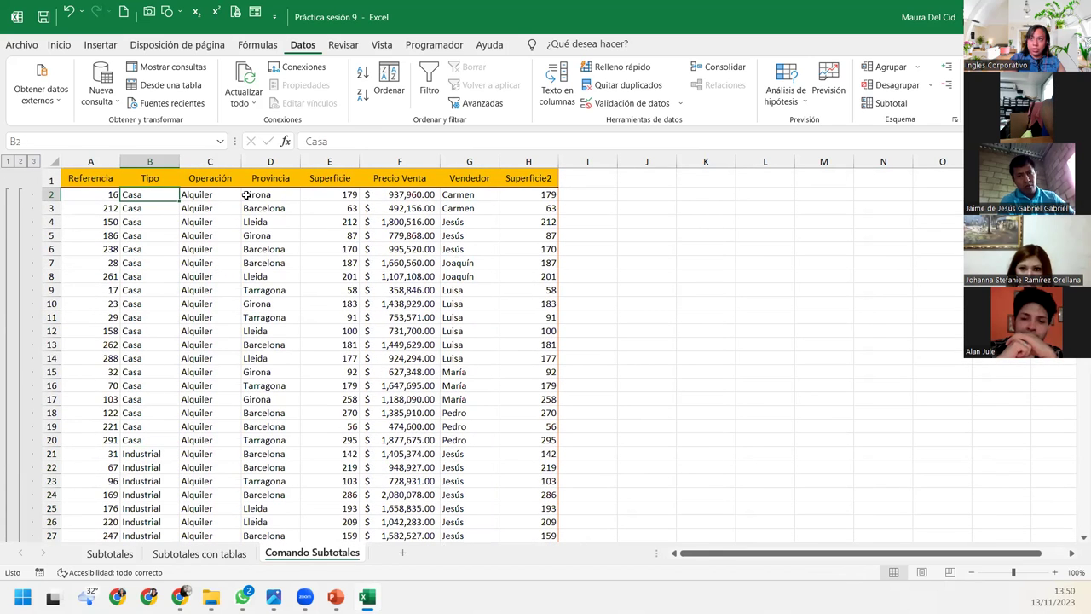
drag(162, 276, 162, 264)
click(170, 303)
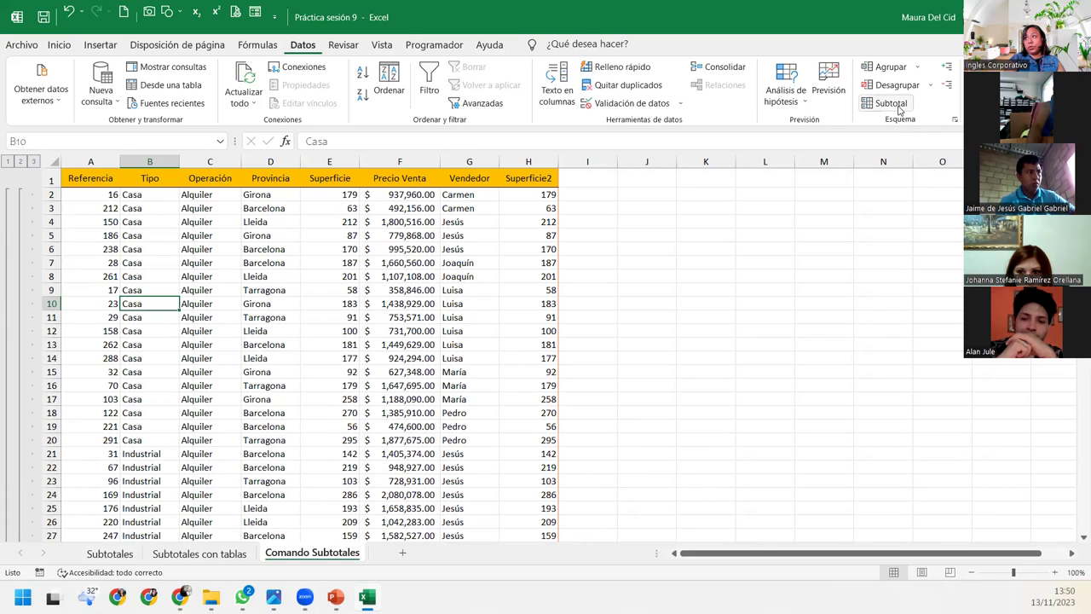
Subtotal by Tipo with 'Reemplazar subtotales actuales' unchecked, keeping the Operación subtotals
click(899, 109)
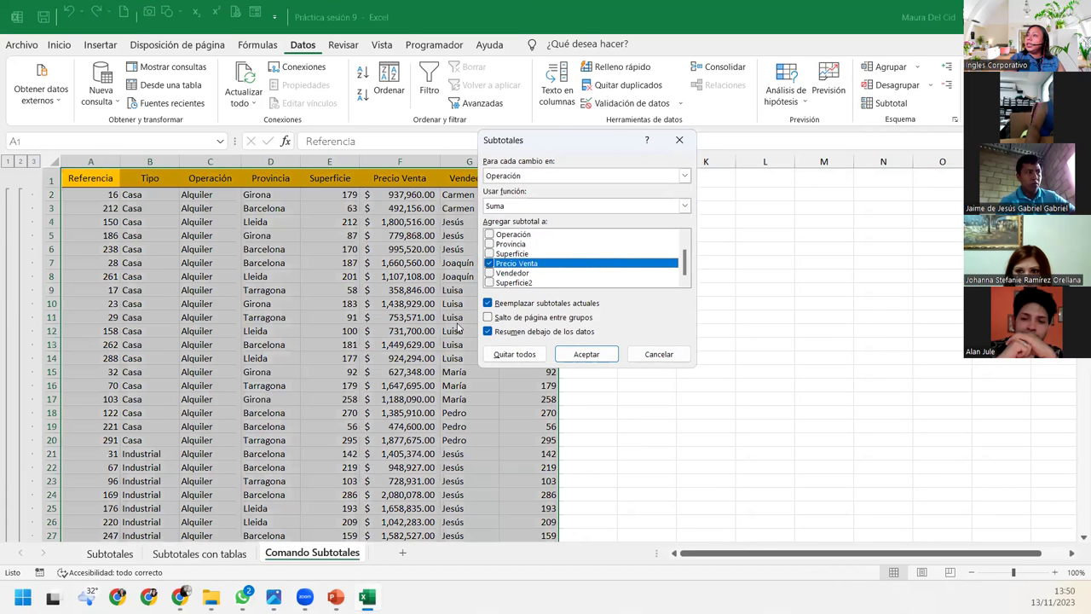
click(512, 177)
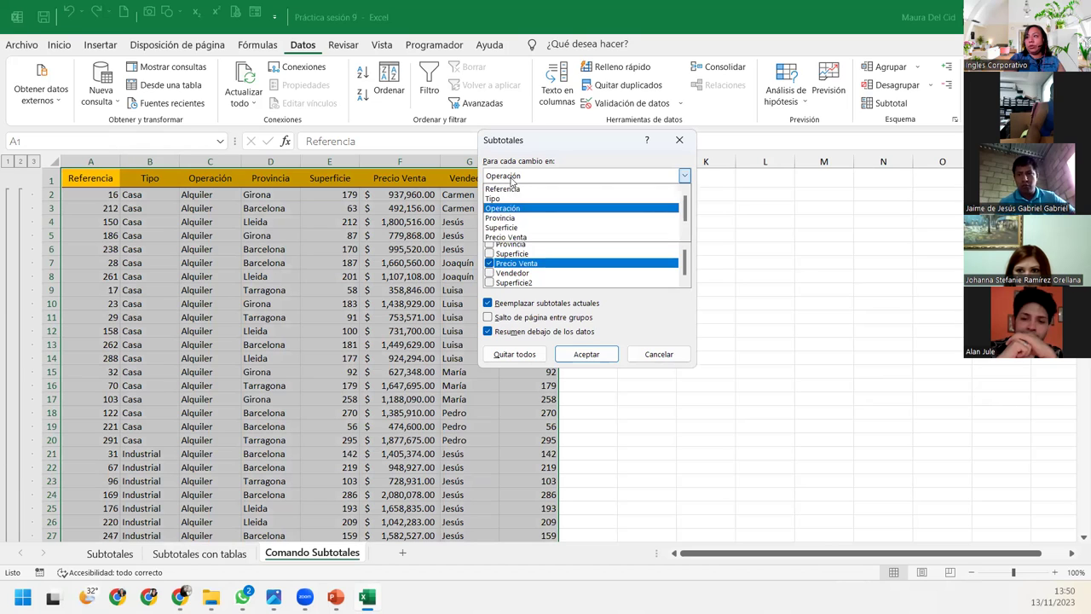
click(508, 197)
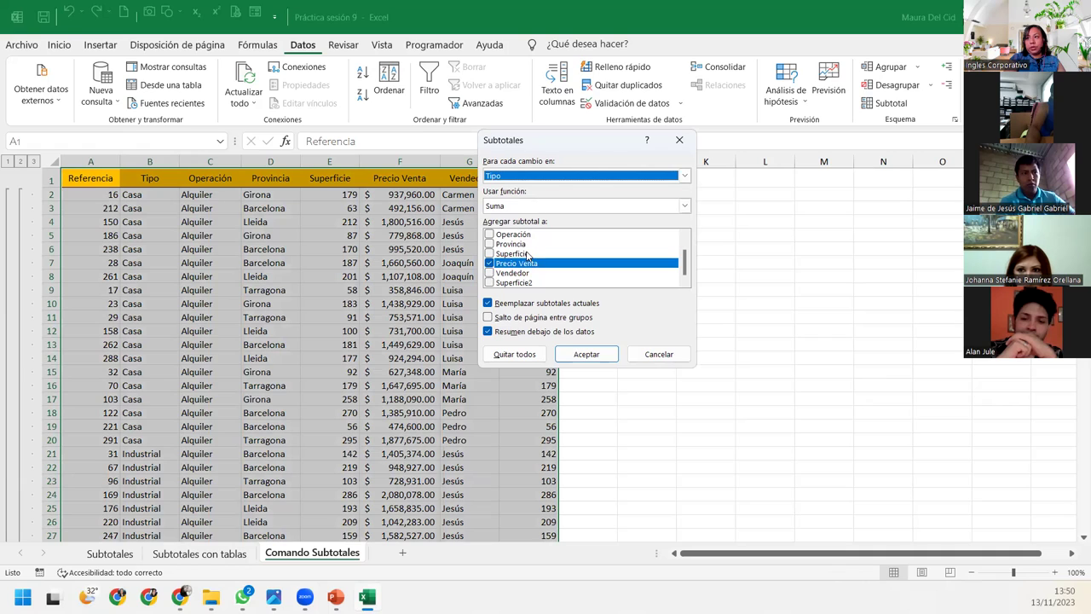
click(489, 304)
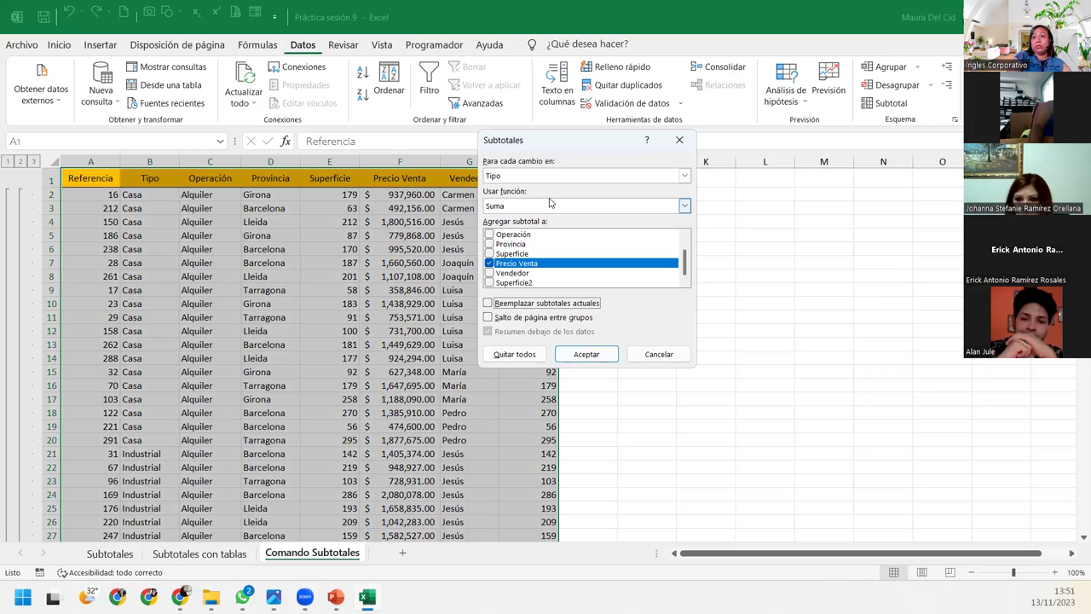
click(588, 354)
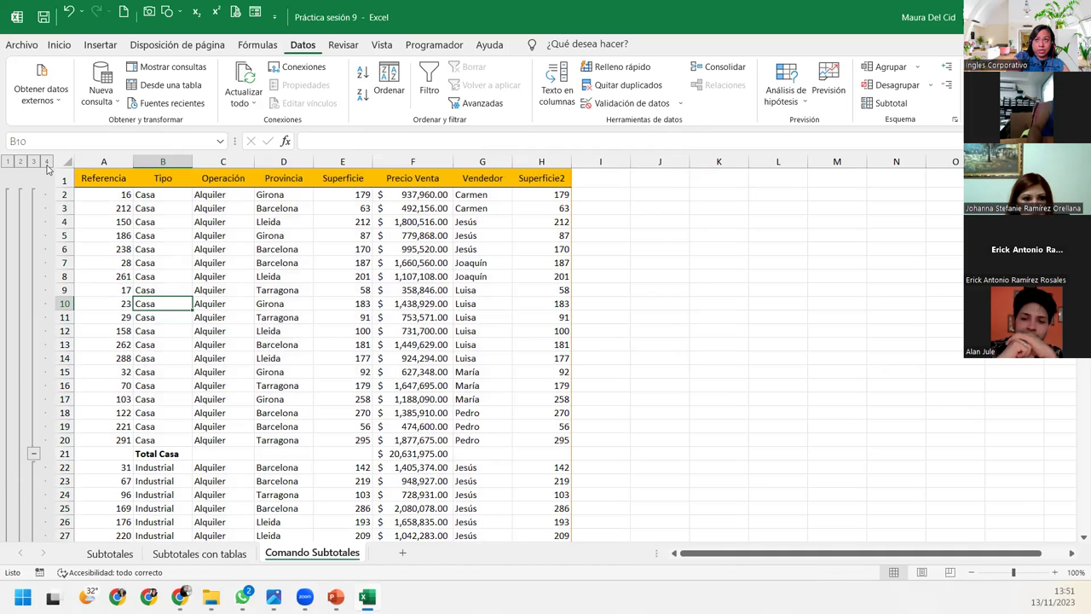
Switch between outline levels to view the grand total, Operación totals and full list
click(34, 161)
click(19, 161)
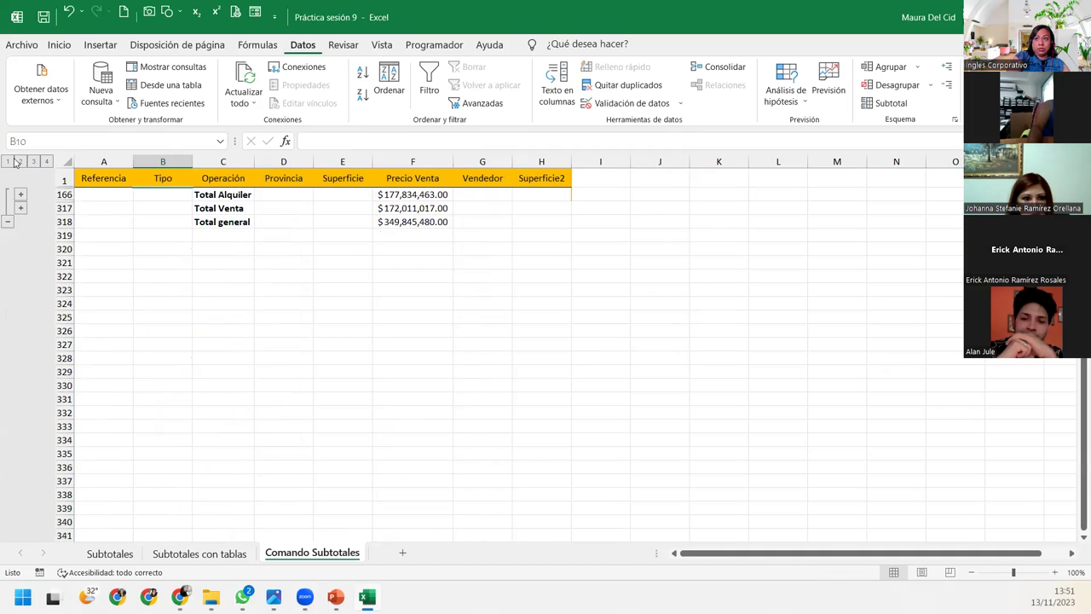
click(11, 162)
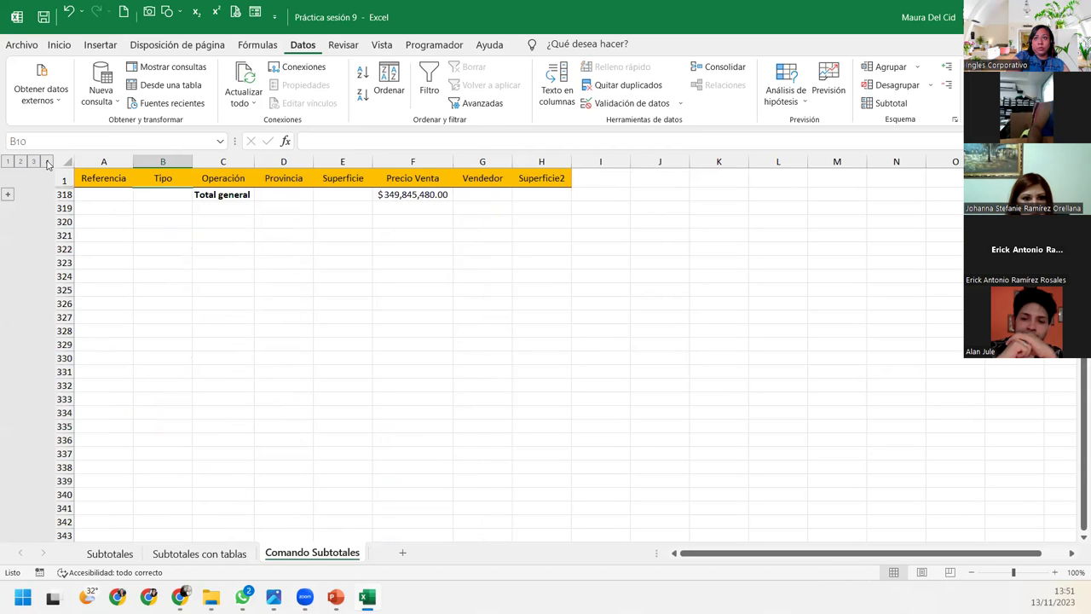
click(47, 162)
scroll(293, 314, down, 7)
scroll(293, 313, down, 8)
scroll(293, 313, up, 9)
scroll(293, 314, up, 6)
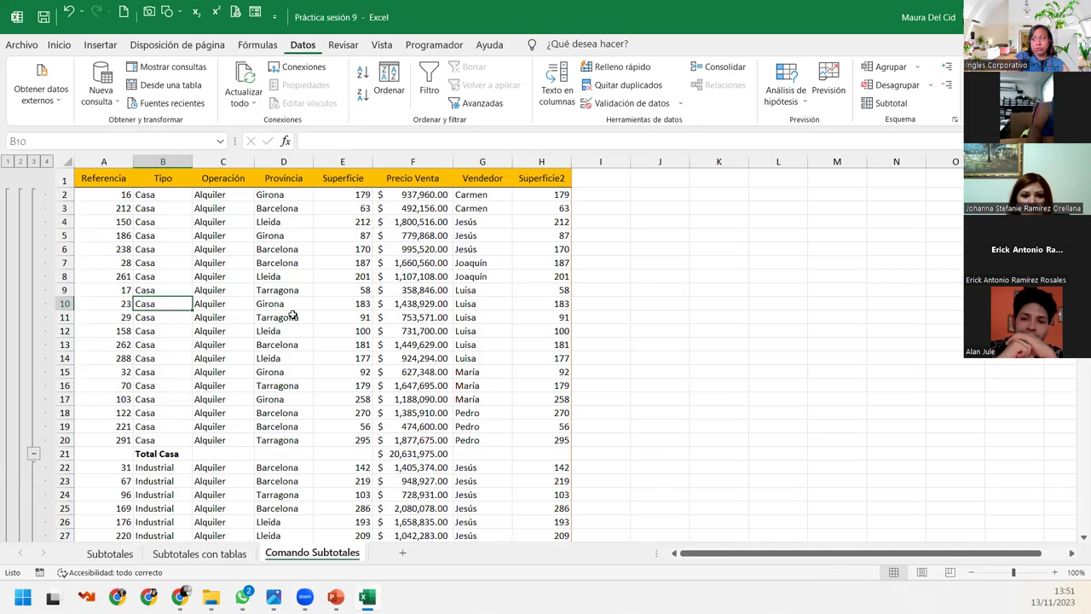
Show subtotal rows, autofit column B for the total labels, and inspect the Total Alquiler formula
click(33, 161)
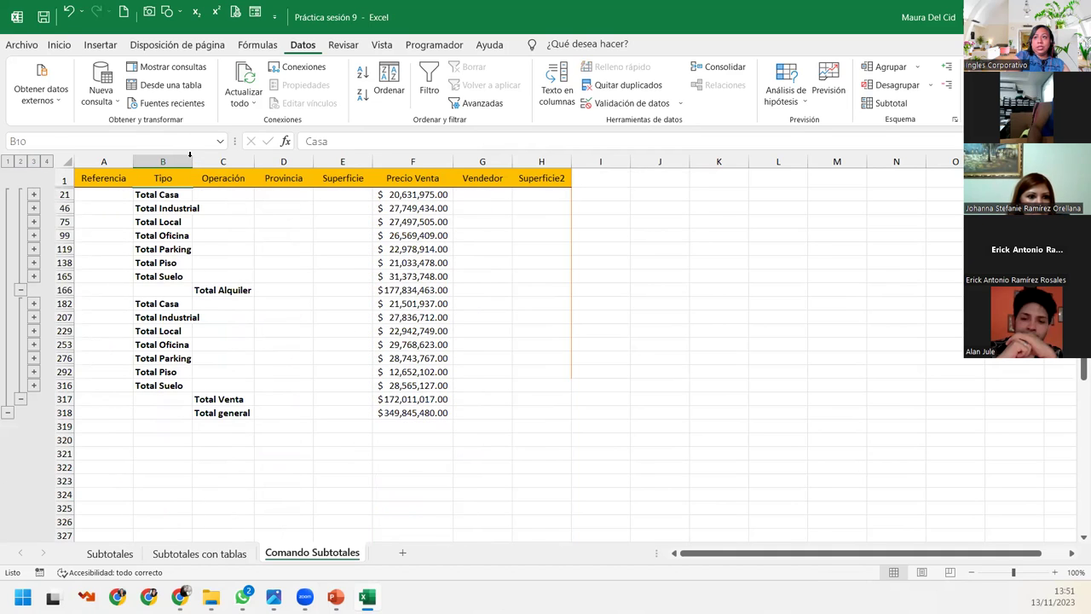
double_click(192, 161)
drag(415, 197, 426, 274)
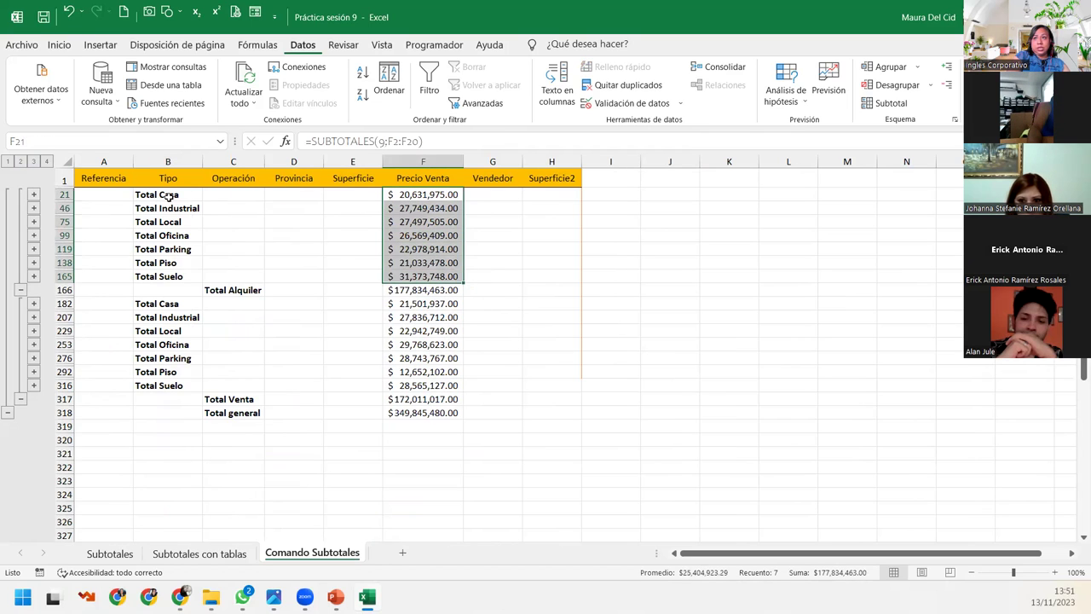
click(21, 162)
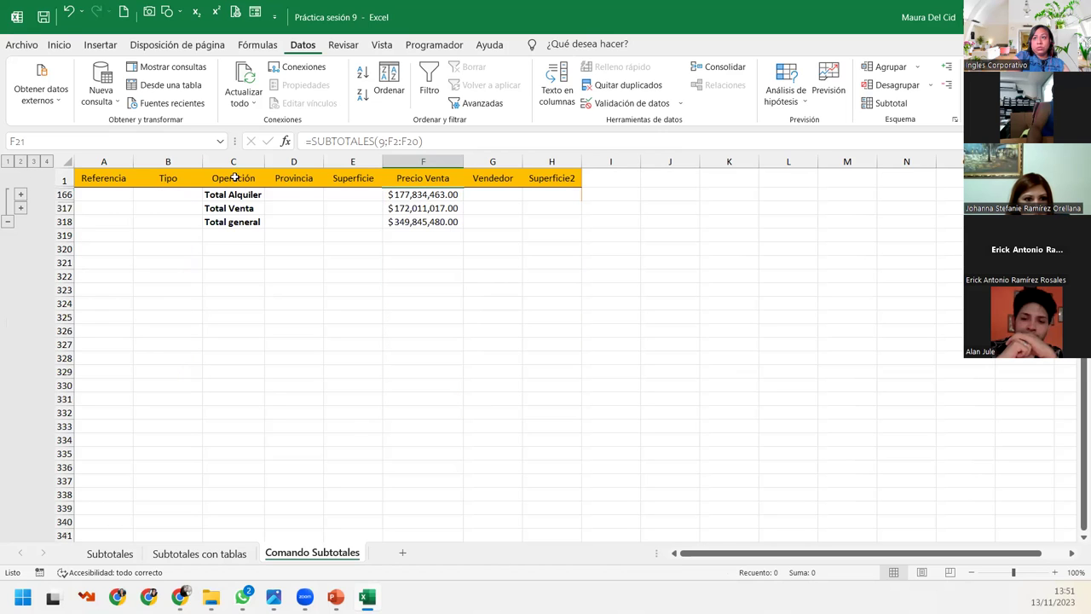
click(422, 194)
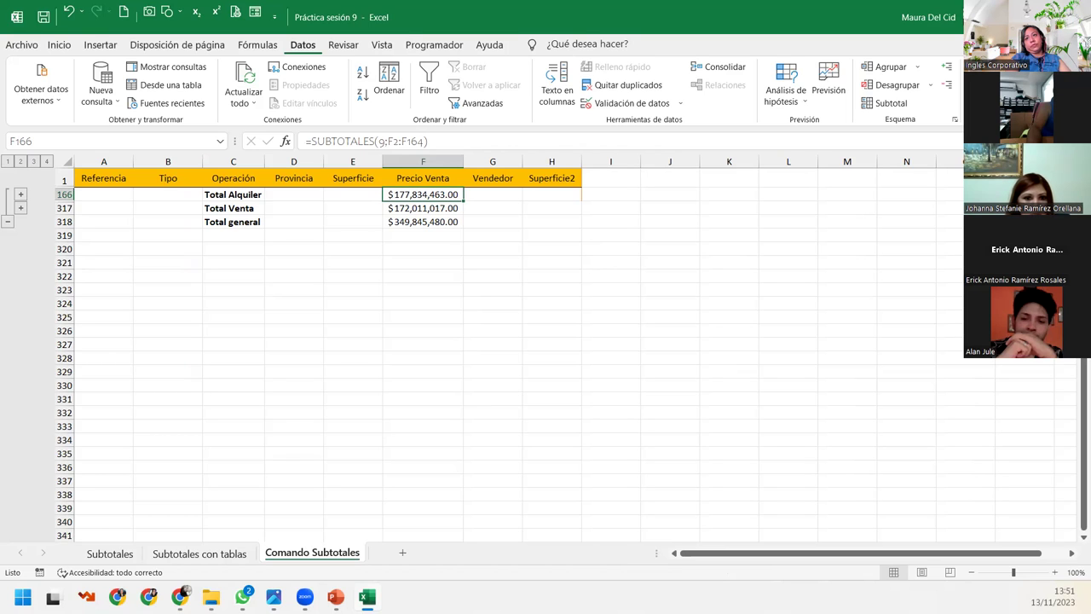
click(34, 162)
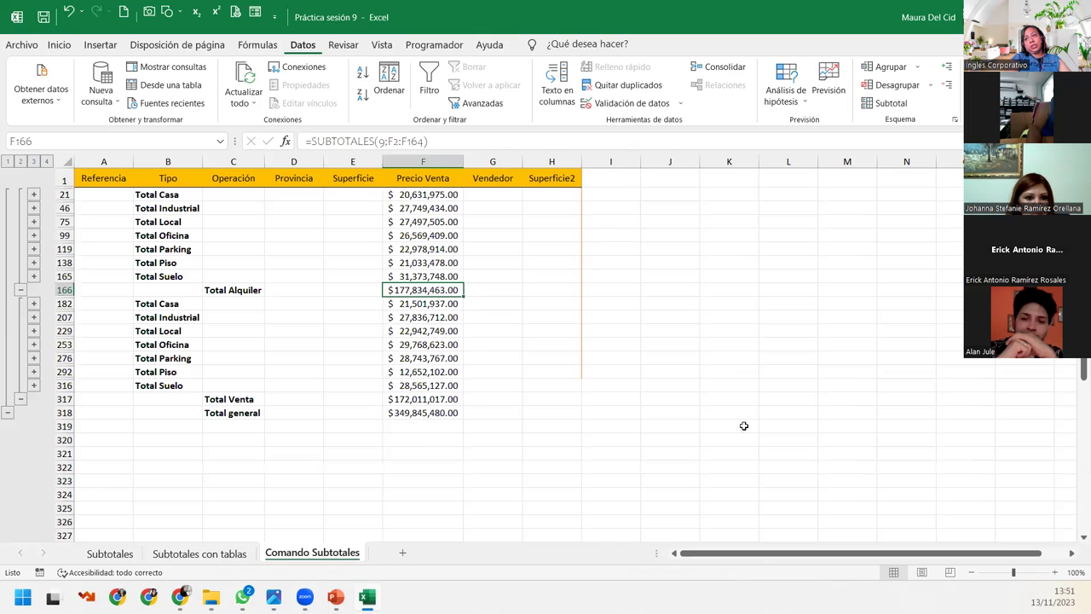
click(416, 439)
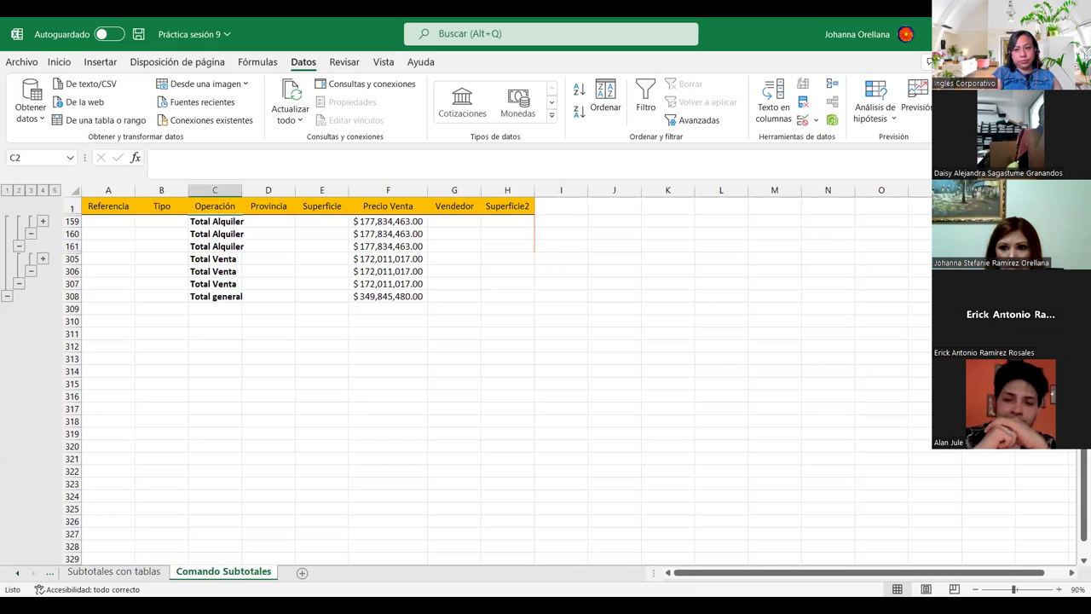
Open the Subtotales dialog with Alt+D+B and choose Quitar todos
key(alt+d+b)
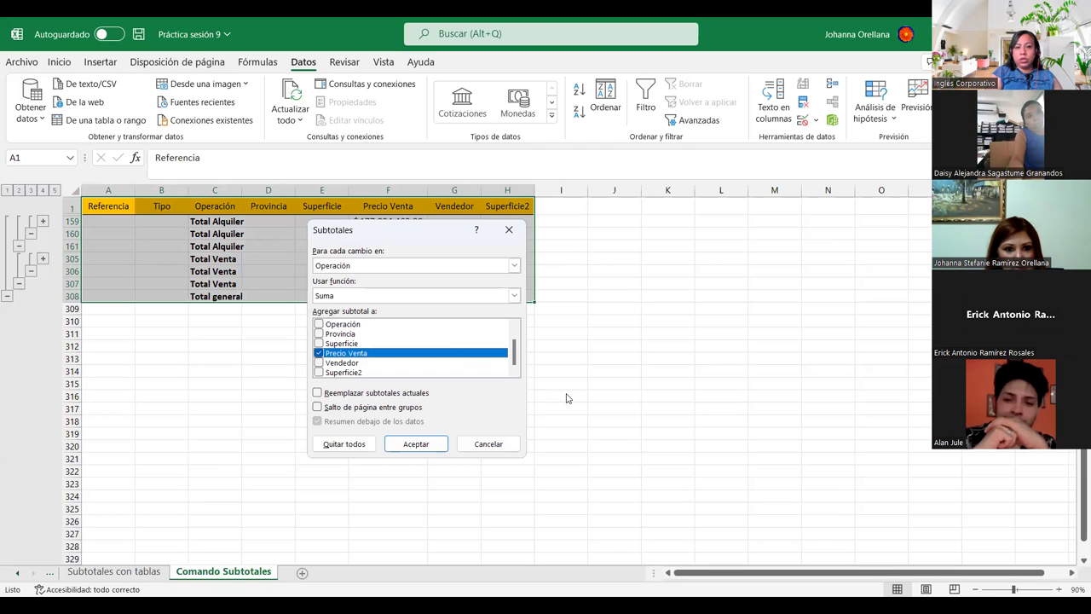
click(515, 265)
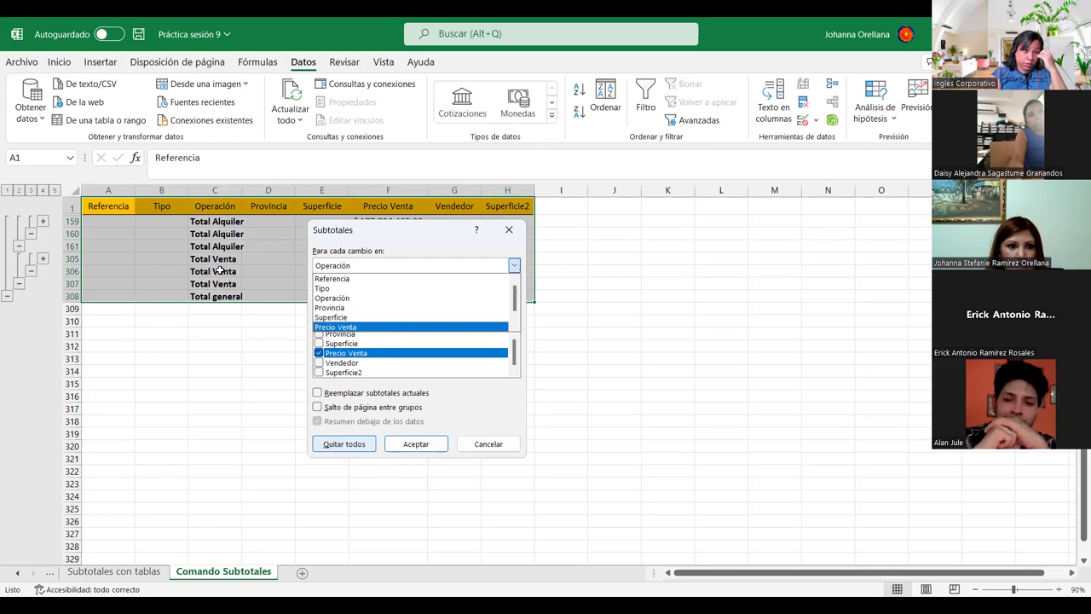
key(alt+q)
click(107, 222)
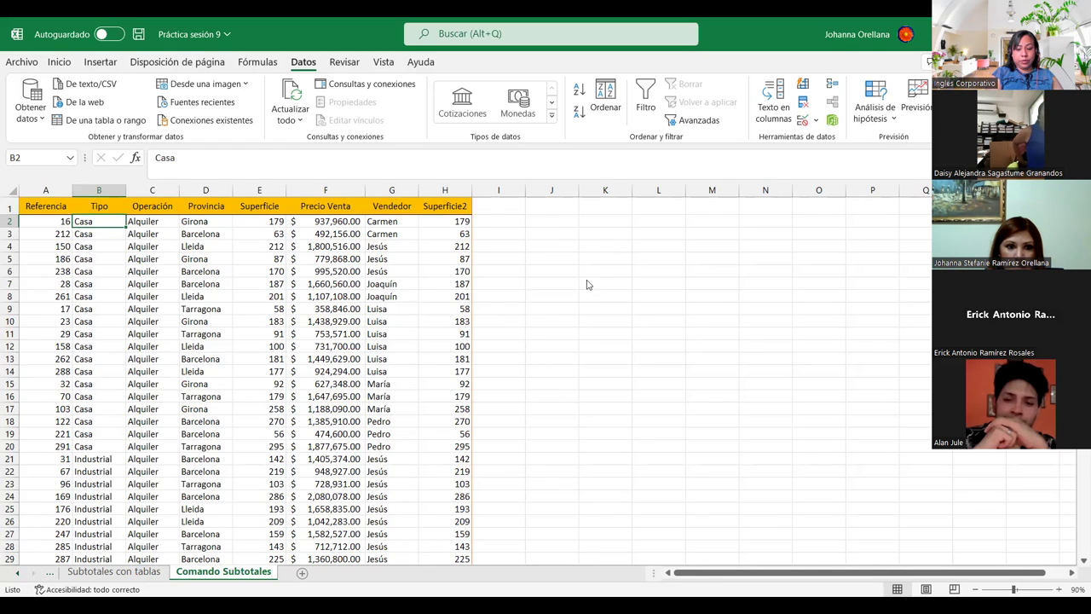
Add Suma subtotals of Precio Venta for each change in Operación
click(514, 265)
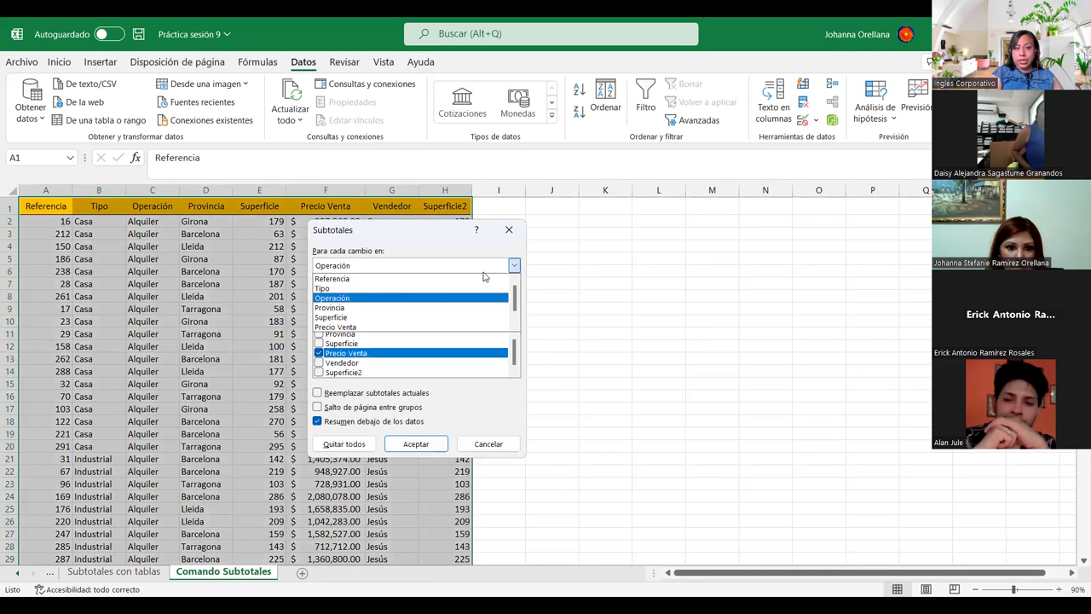
click(421, 298)
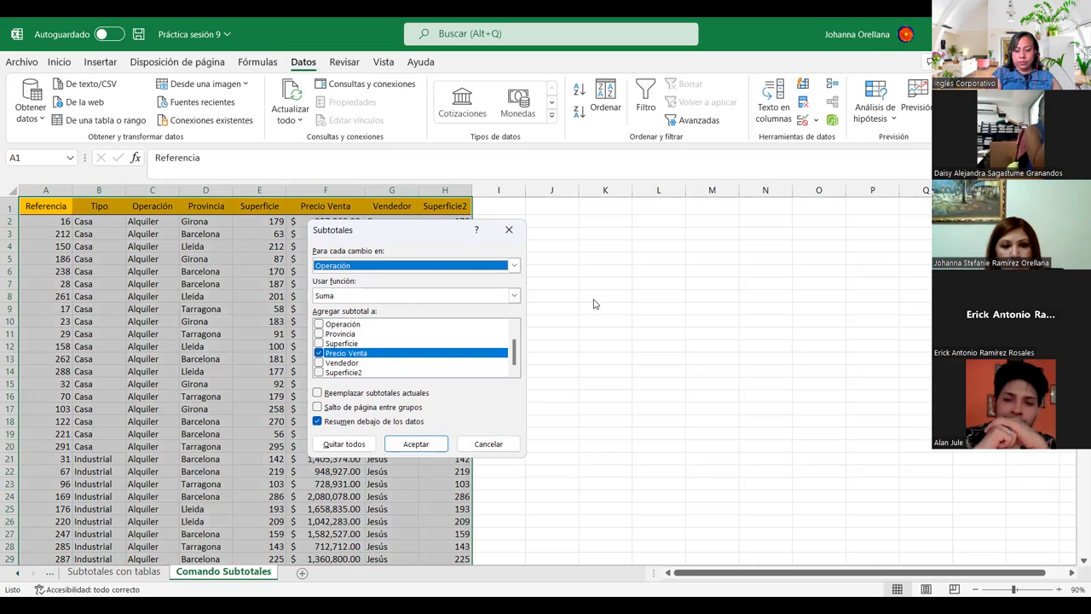
click(463, 298)
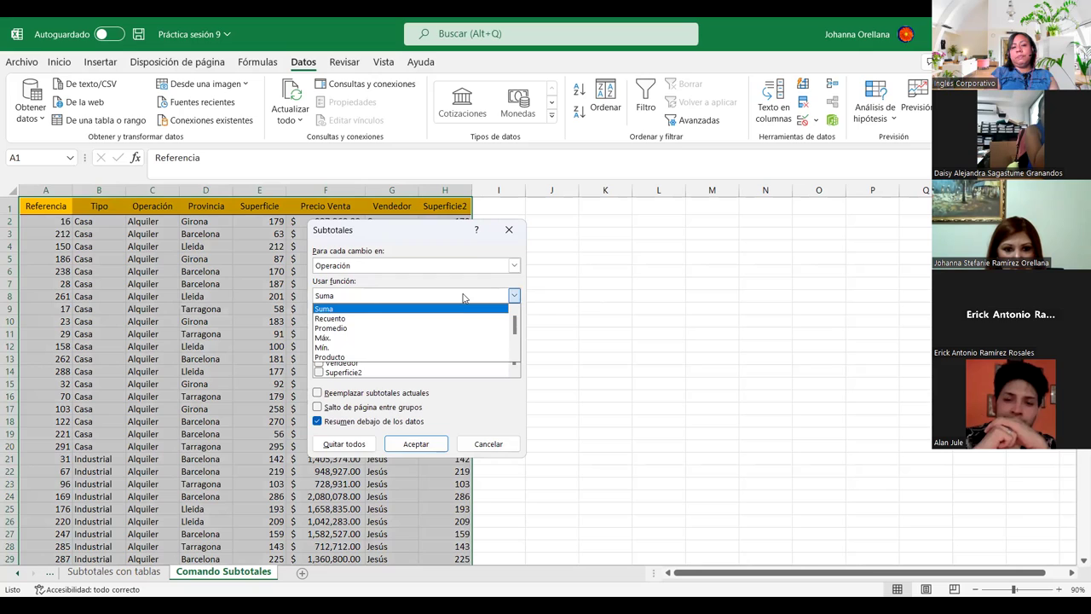
click(376, 311)
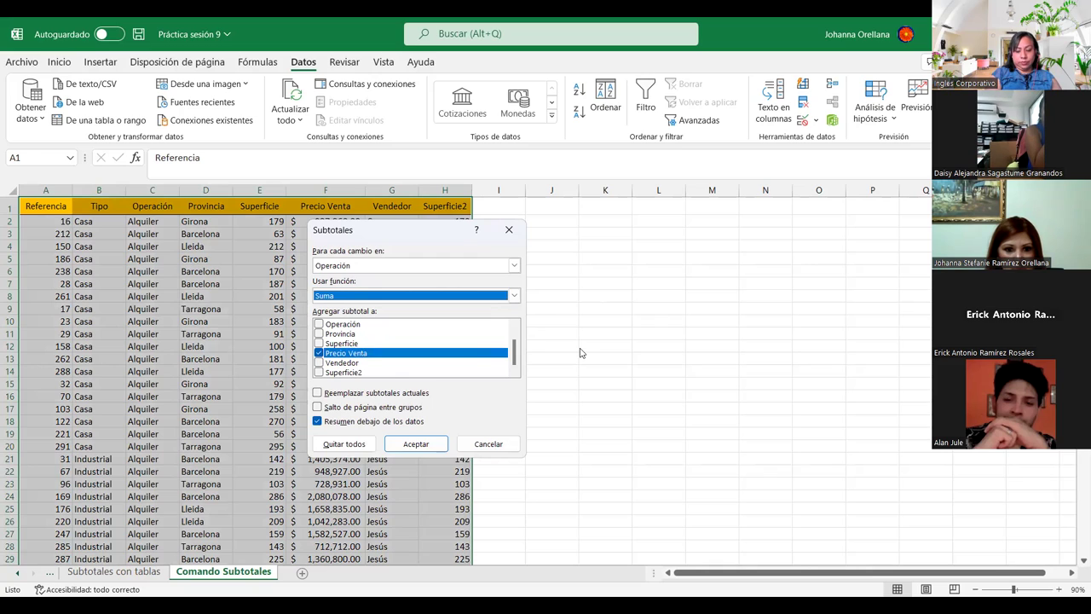
click(418, 444)
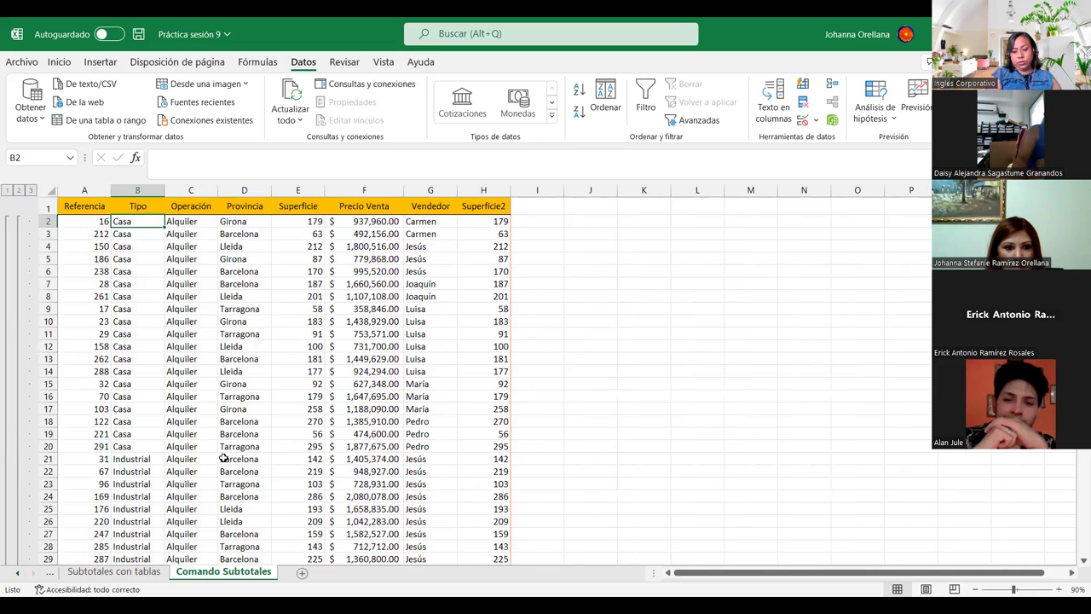
Check outline levels 2 and 3, then reopen the Subtotal dialog
click(19, 191)
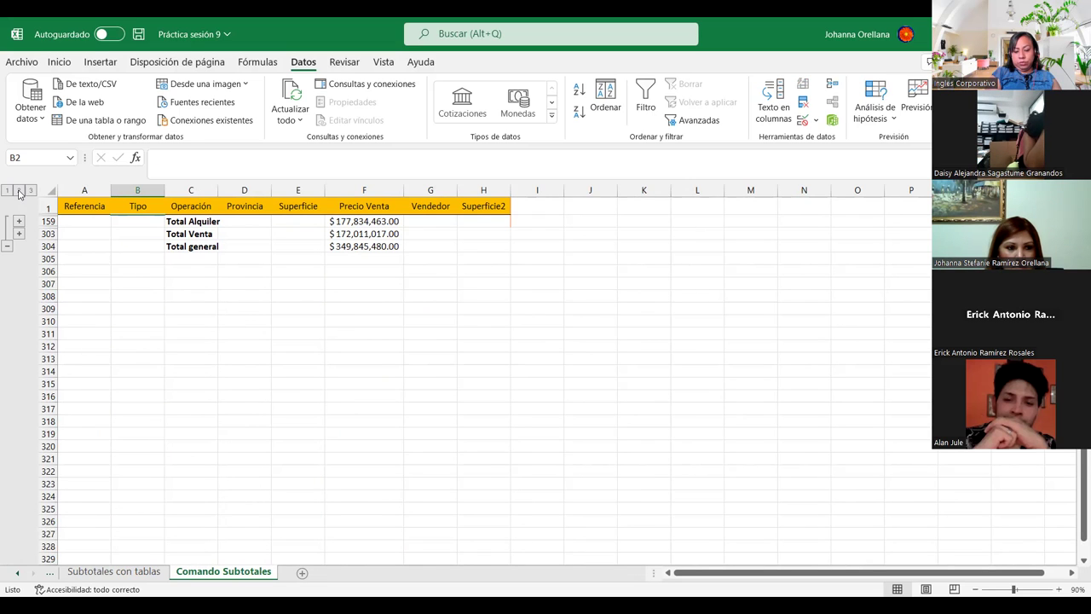
click(30, 191)
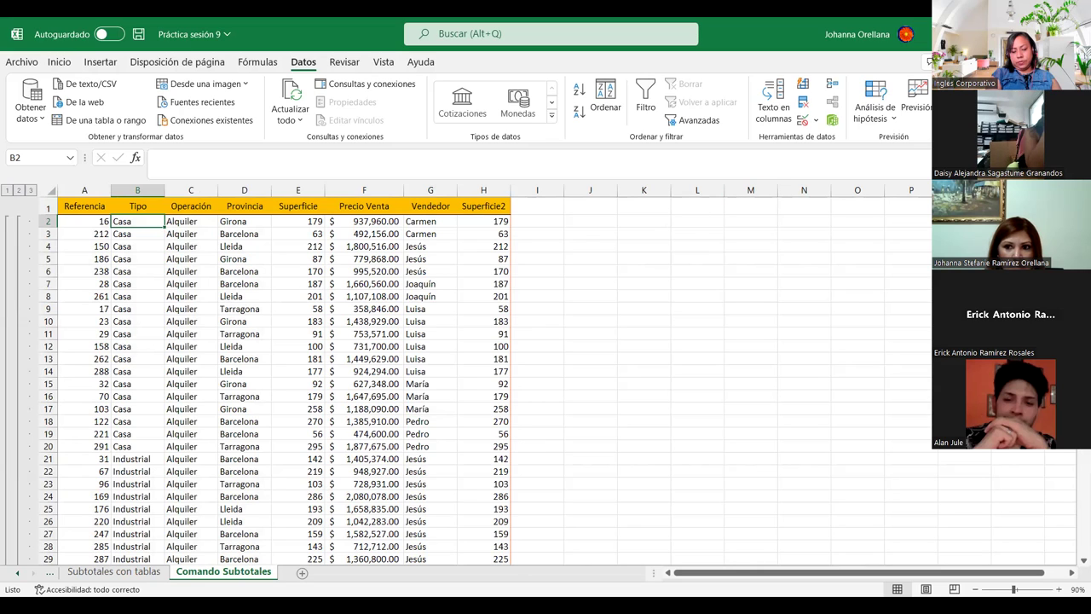
key(alt+a)
key(b)
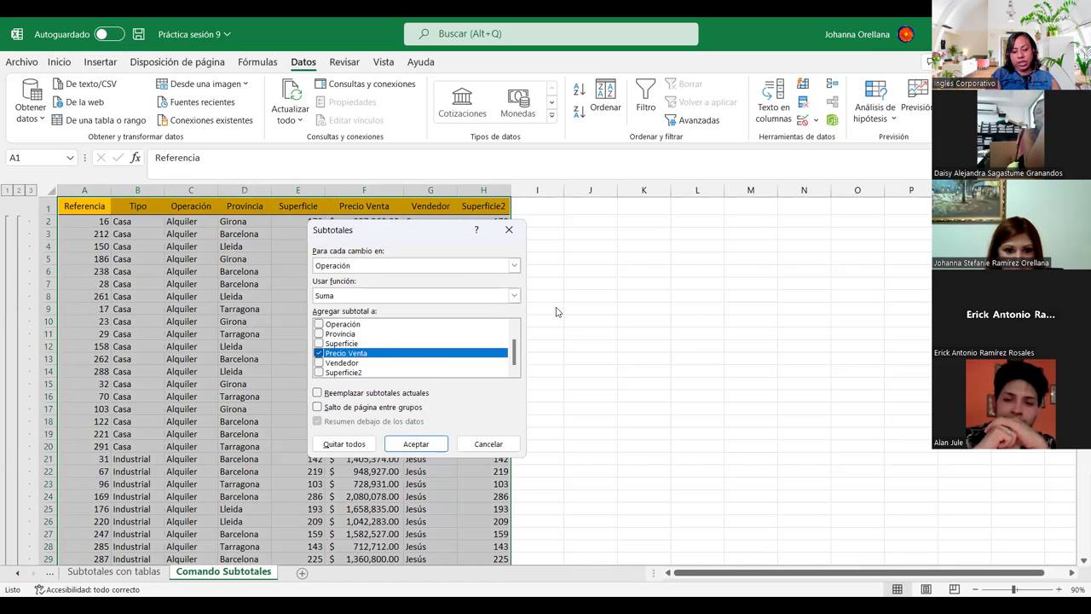
Add nested Tipo subtotals, then collapse to outline level 3 showing only subtotal rows
click(494, 266)
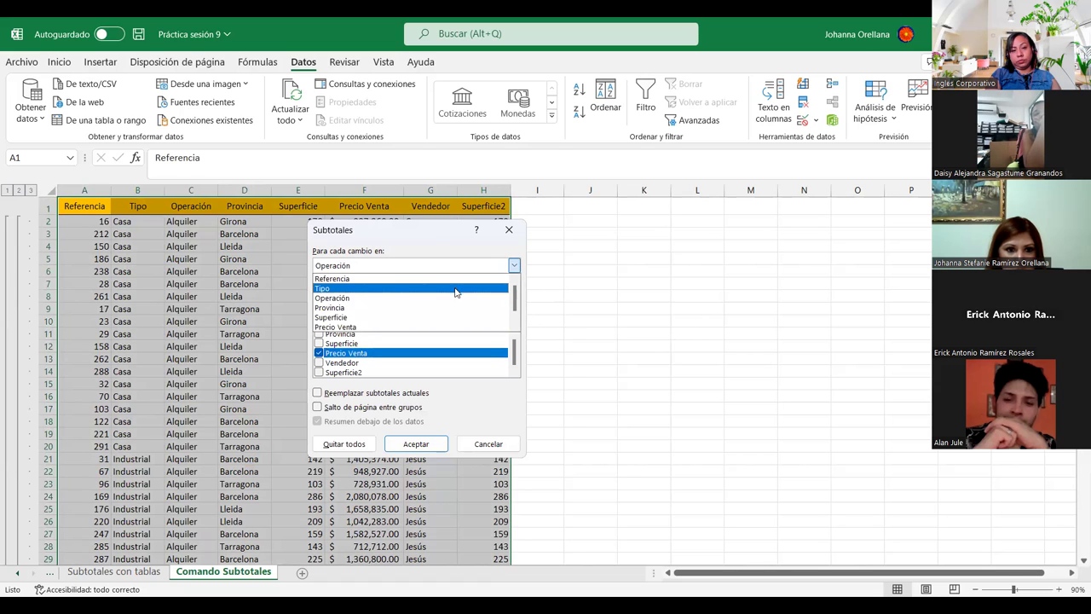
click(456, 288)
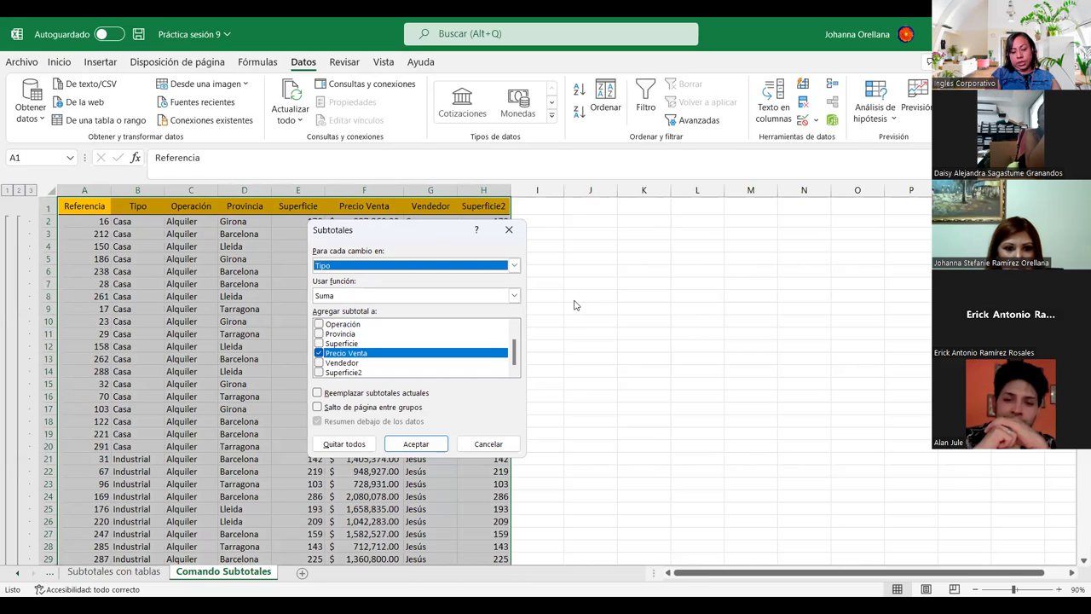
click(423, 445)
click(421, 439)
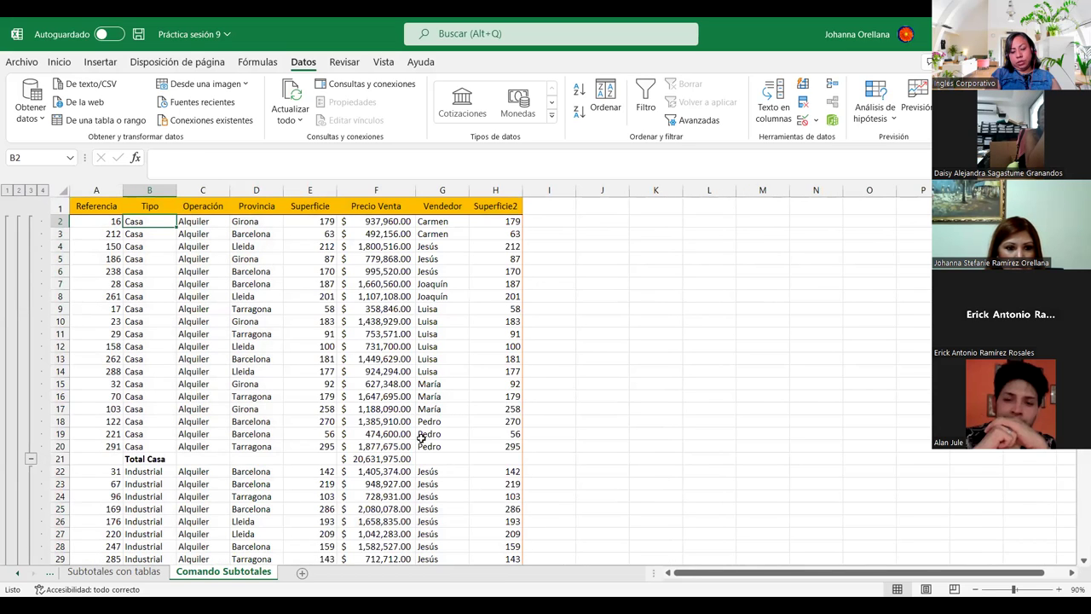
click(32, 190)
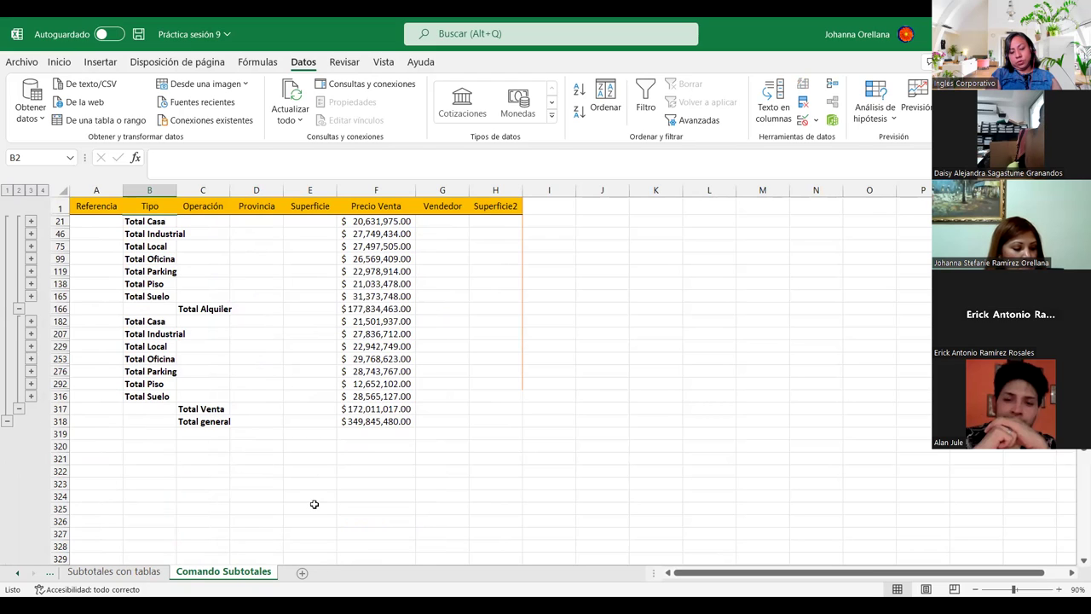
Collapse the outline to level 2 so only the Operación totals show
click(19, 190)
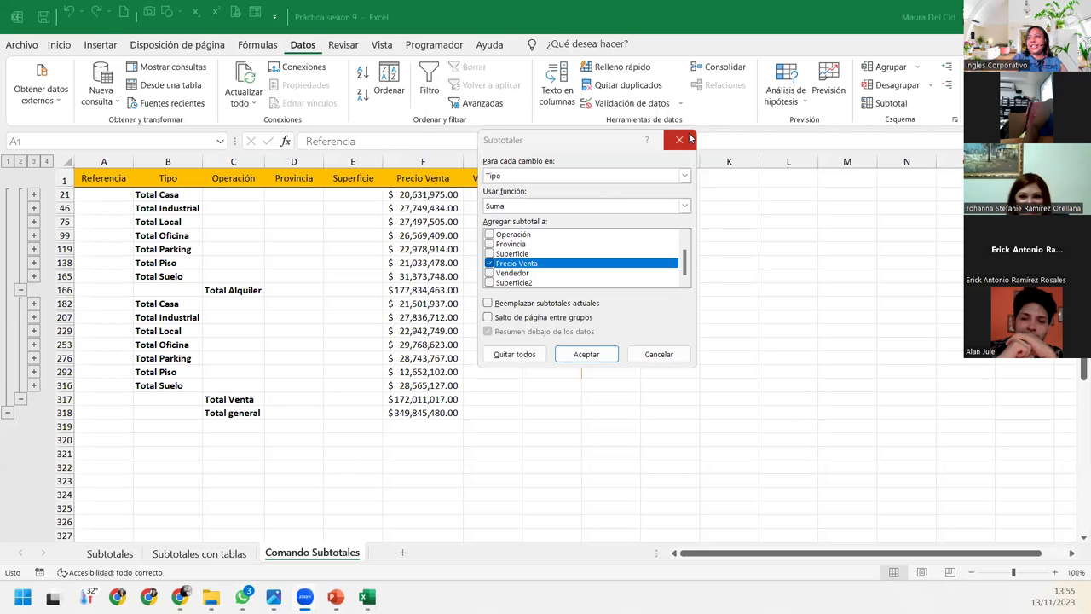
Add Suma of Precio Venta subtotals per Tipo without replacing the existing Operación subtotals
drag(523, 138, 443, 206)
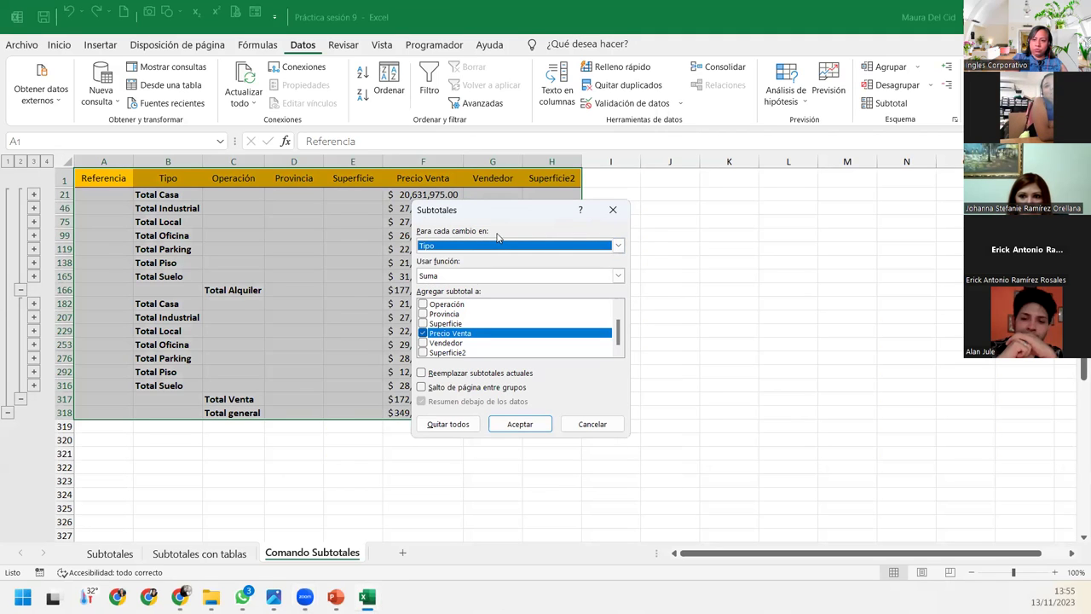
click(453, 246)
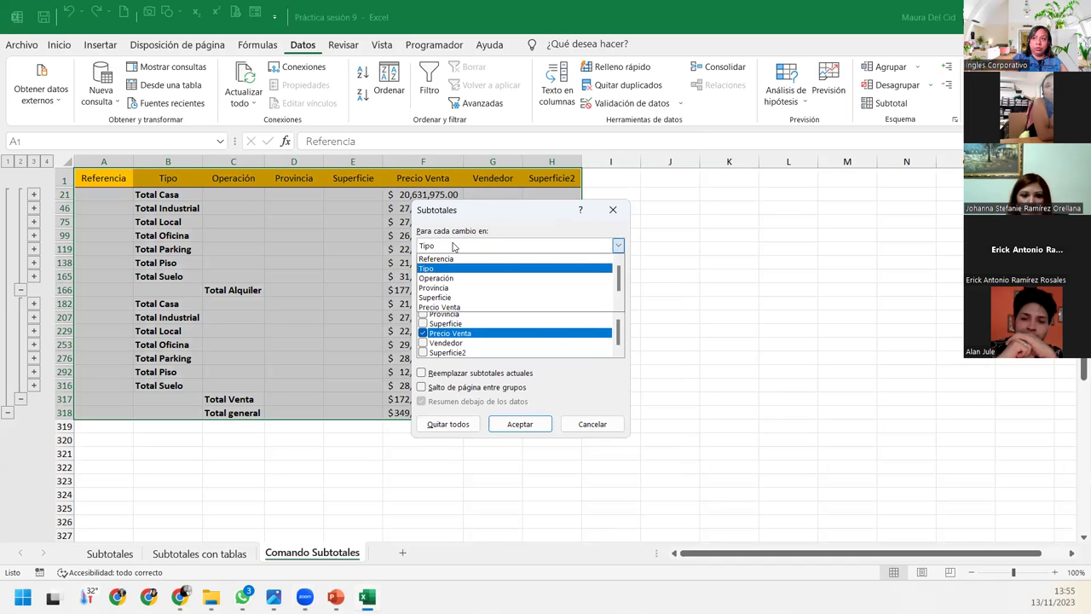
click(453, 246)
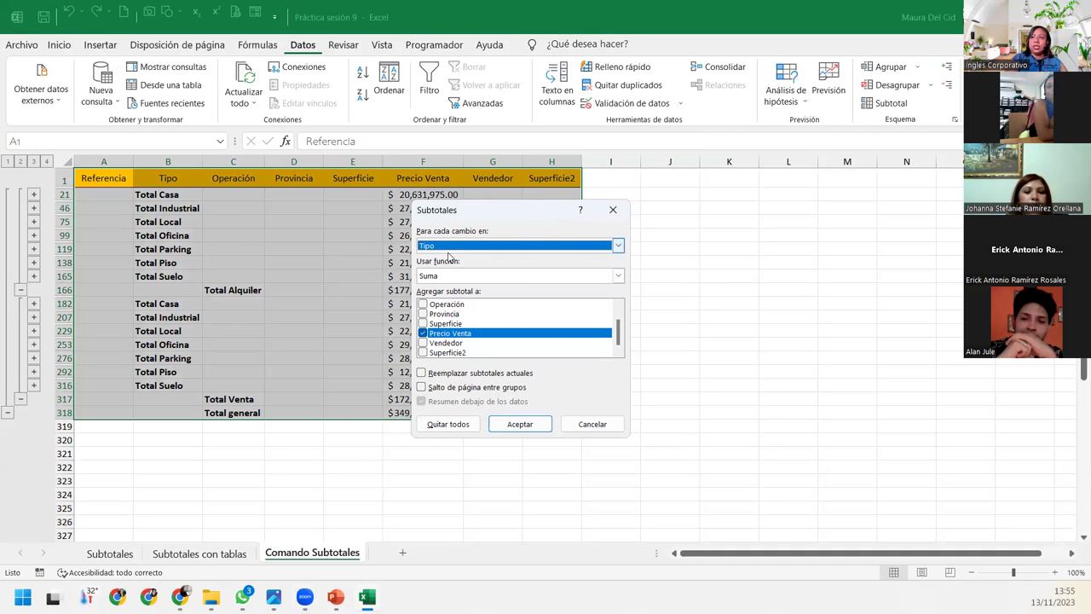
click(518, 423)
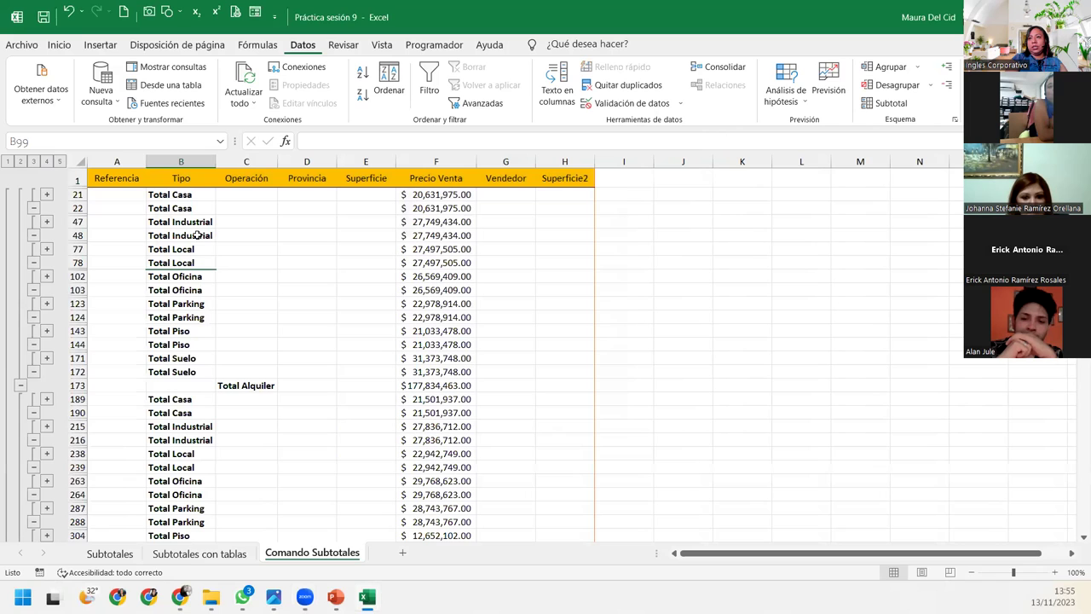
Select the first Total Casa row and compare outline levels 3 and 4
click(150, 195)
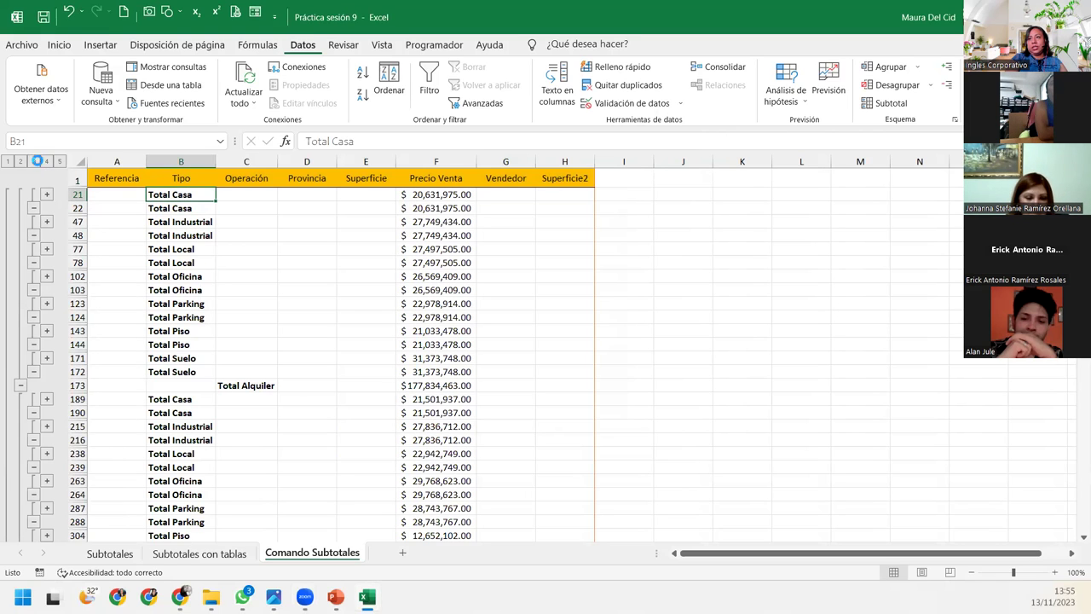
click(34, 162)
click(47, 162)
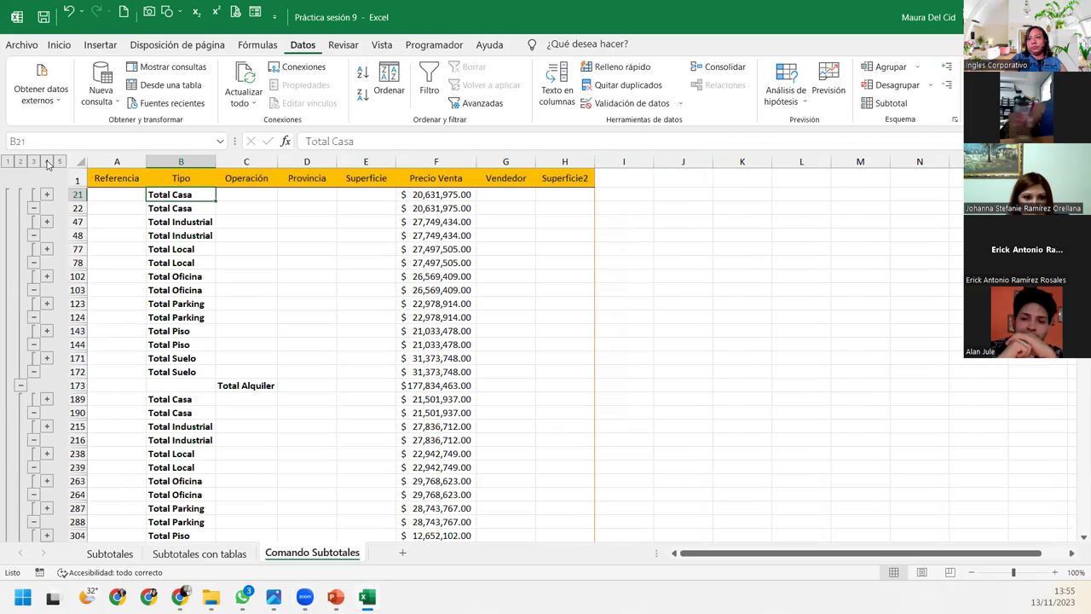
Undo the outline change, then remove all subtotals from the list with Quitar todos
click(68, 12)
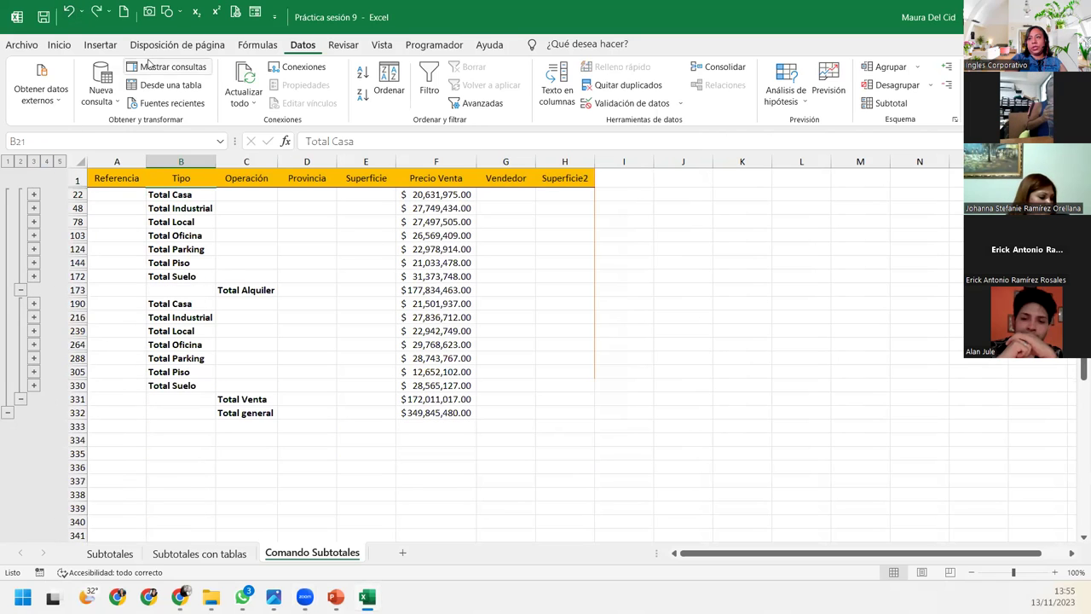
click(247, 235)
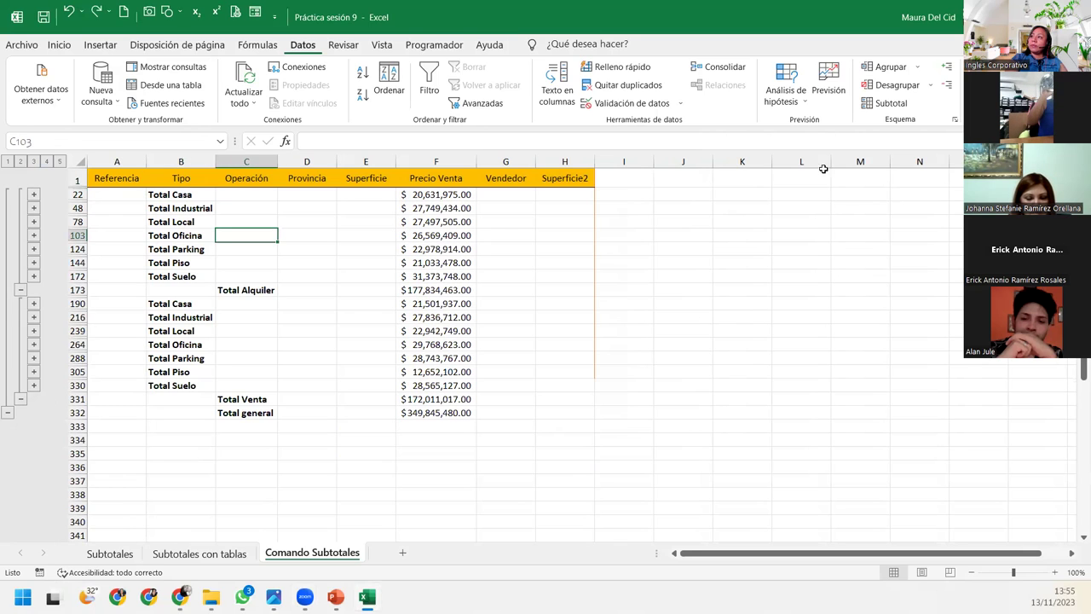
click(888, 105)
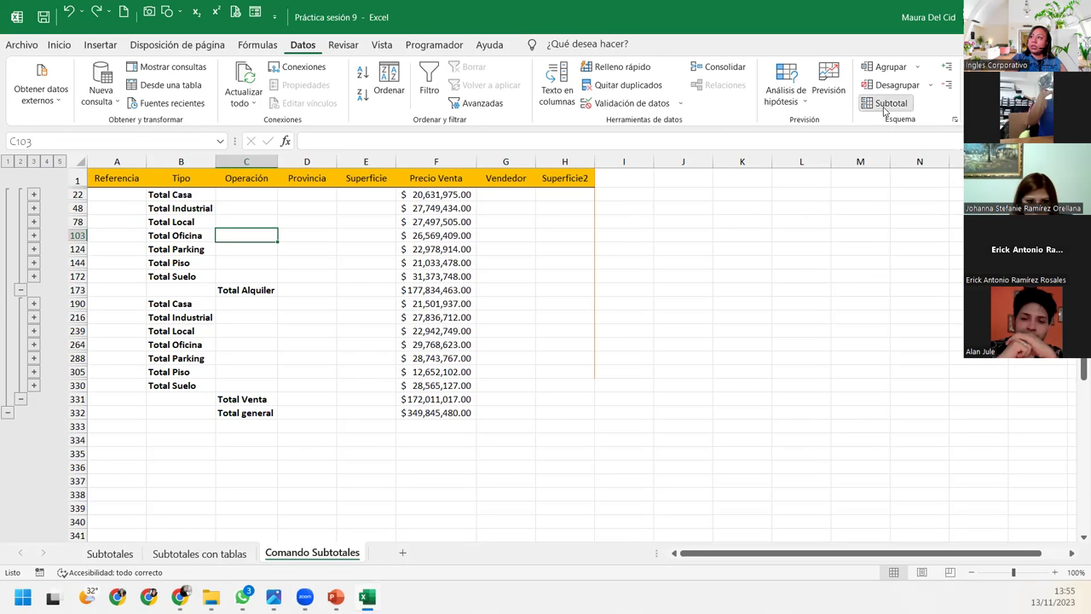
click(448, 424)
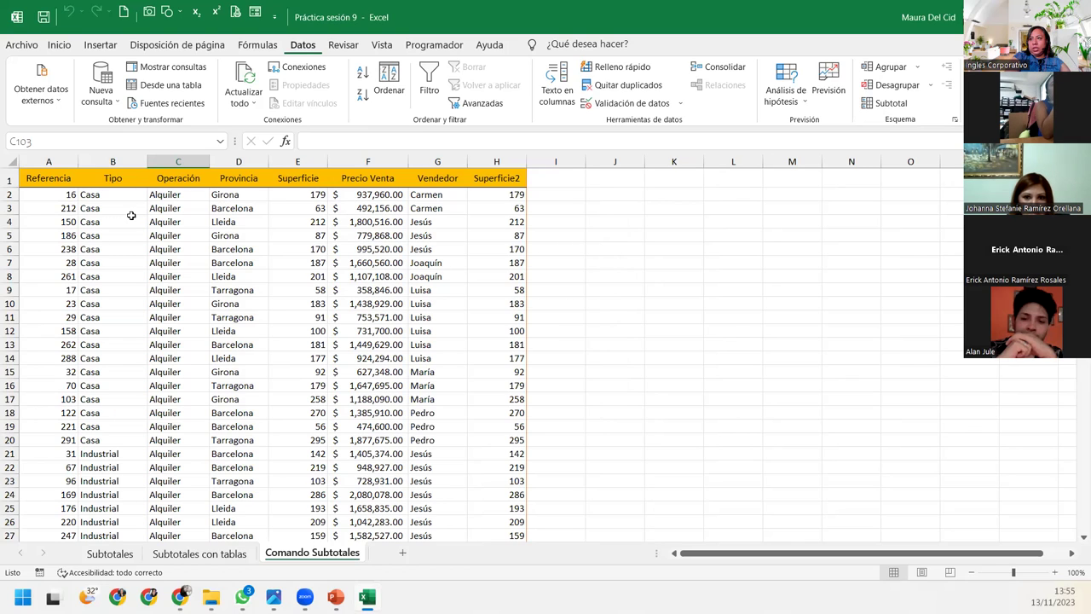
Sort the list by Provincia A to Z, then review the Provincia, Operación and Tipo columns
click(243, 232)
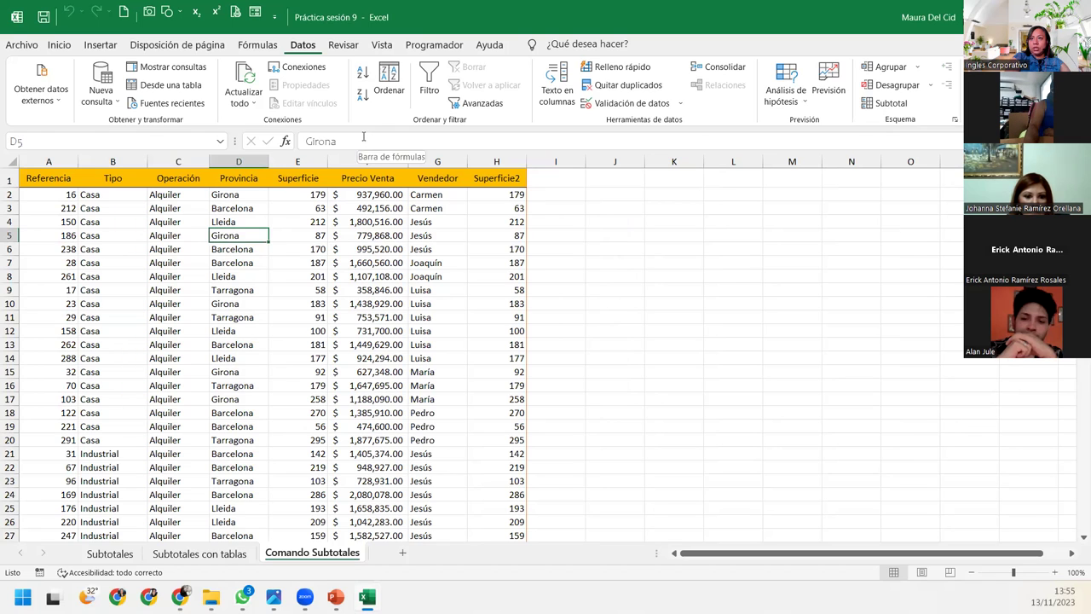
click(362, 75)
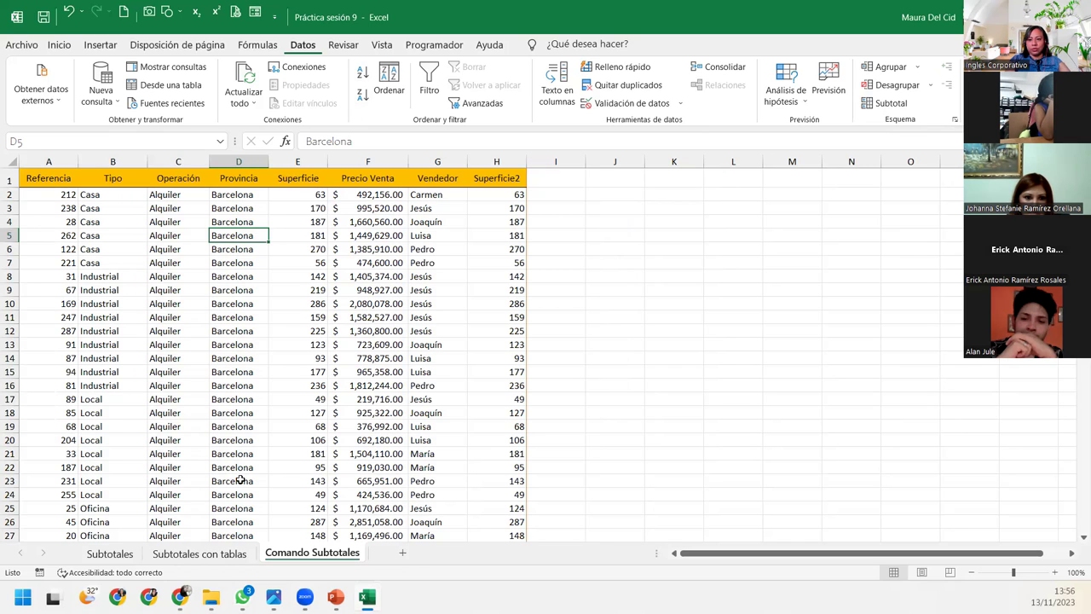
click(233, 160)
click(179, 160)
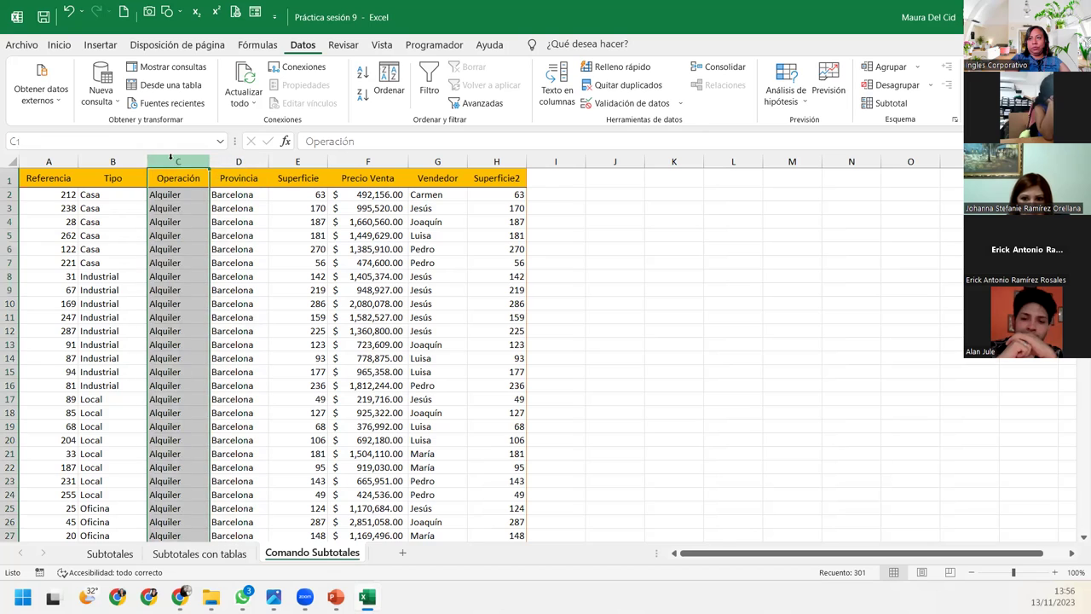
click(120, 161)
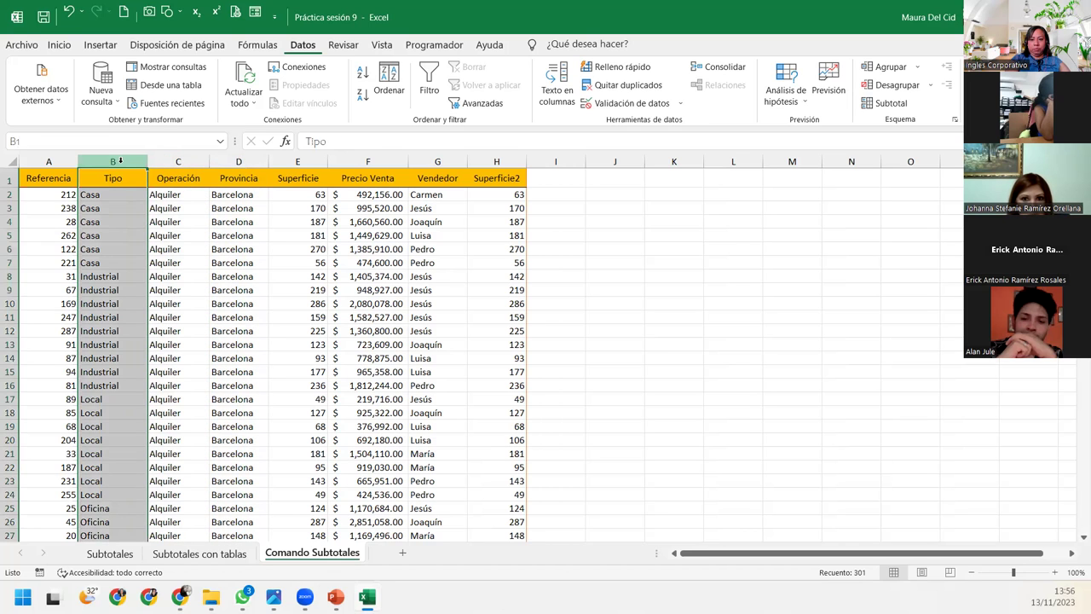
click(234, 222)
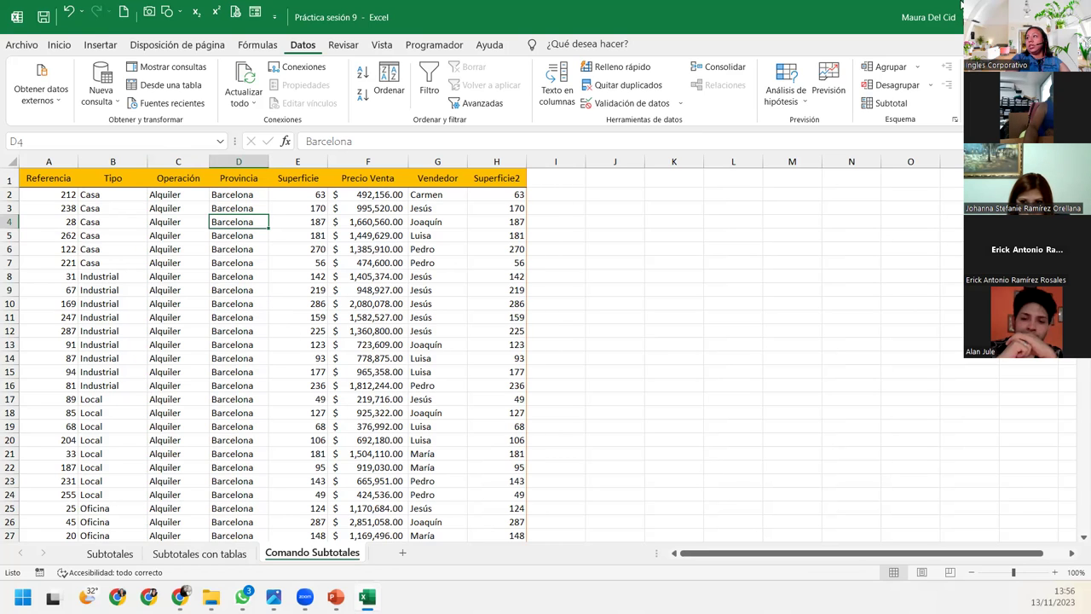
Add Máx Precio Venta subtotals per Provincia, collapse to outline level 2, and autofit column D
click(893, 103)
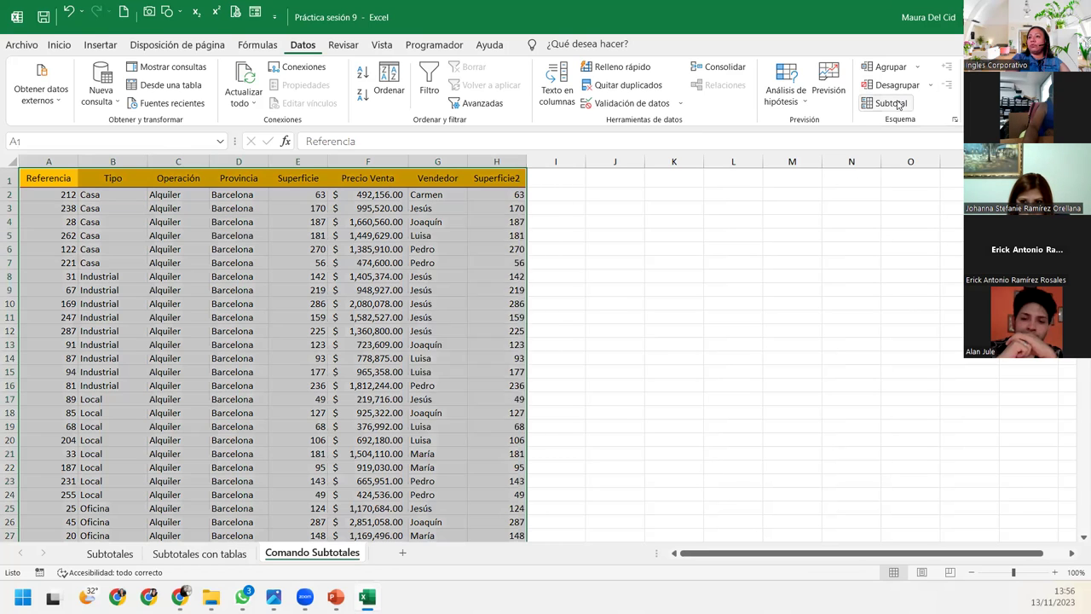
click(511, 246)
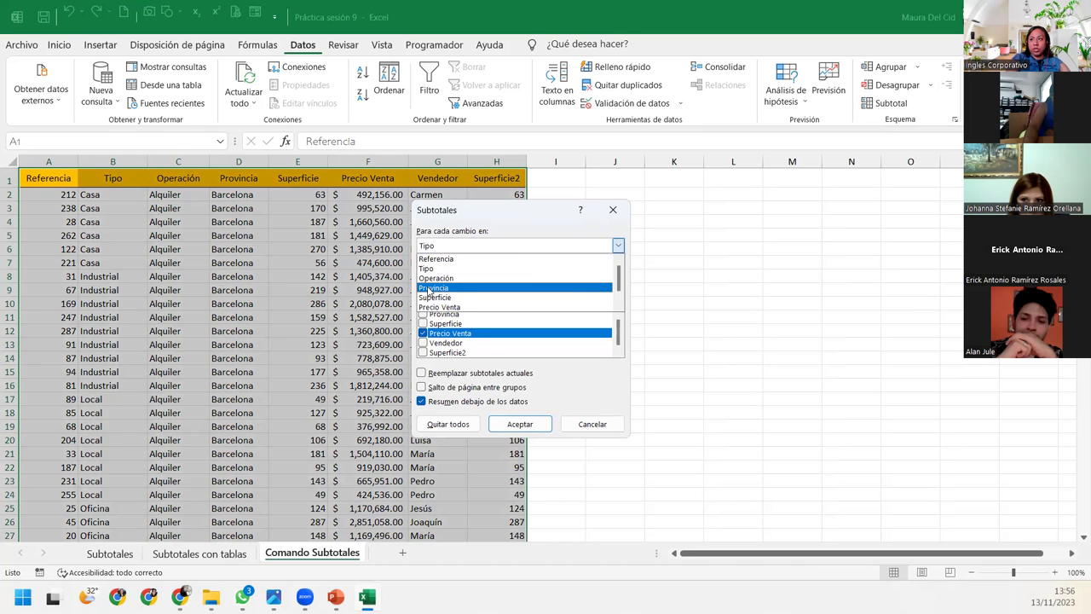
click(430, 289)
click(618, 275)
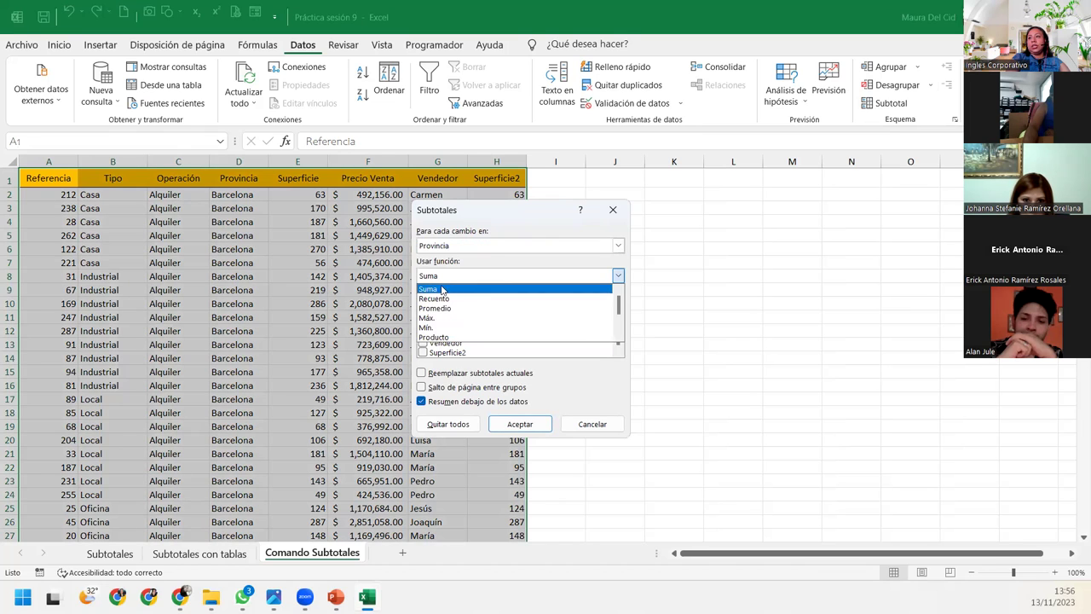
click(425, 318)
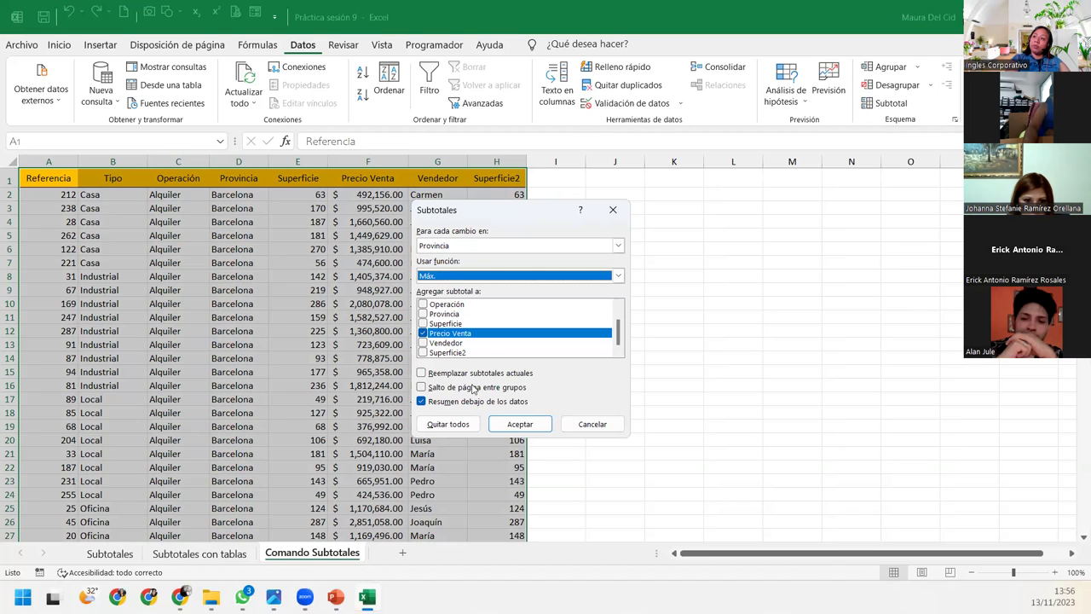
click(520, 424)
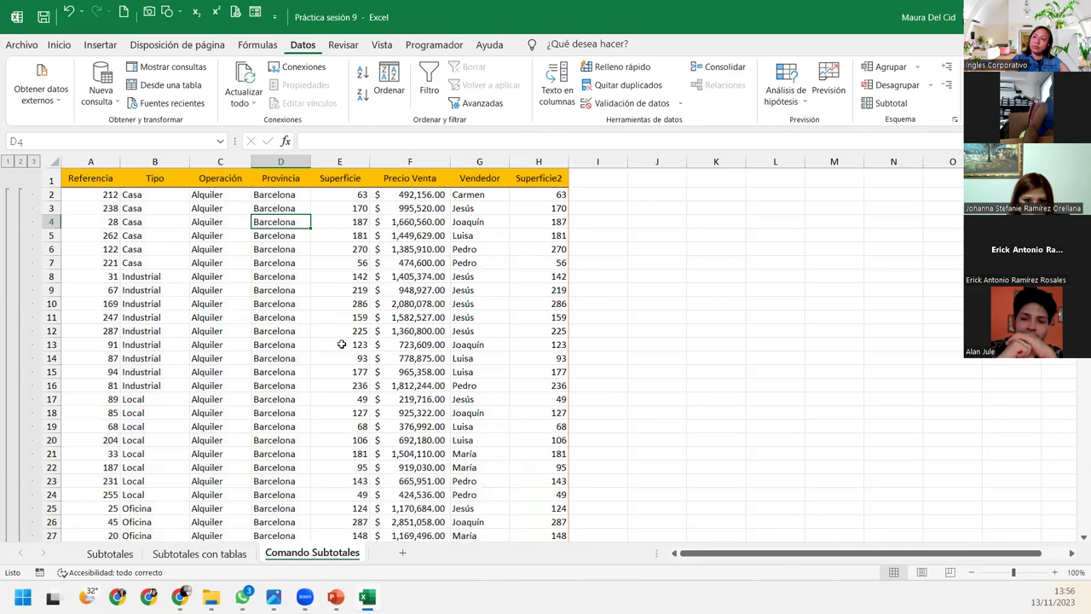
click(21, 161)
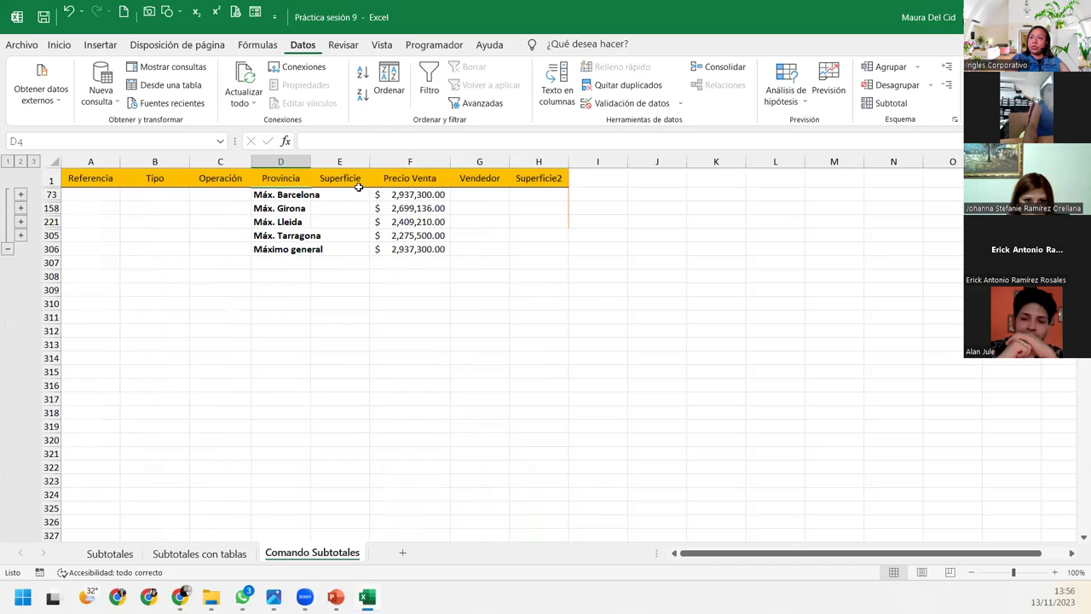
double_click(310, 161)
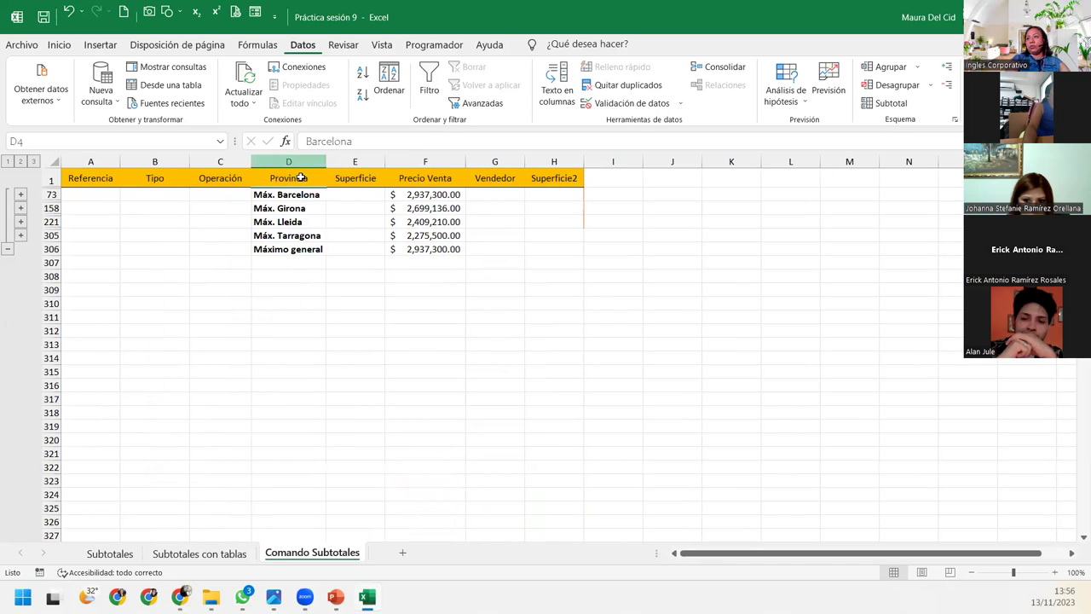
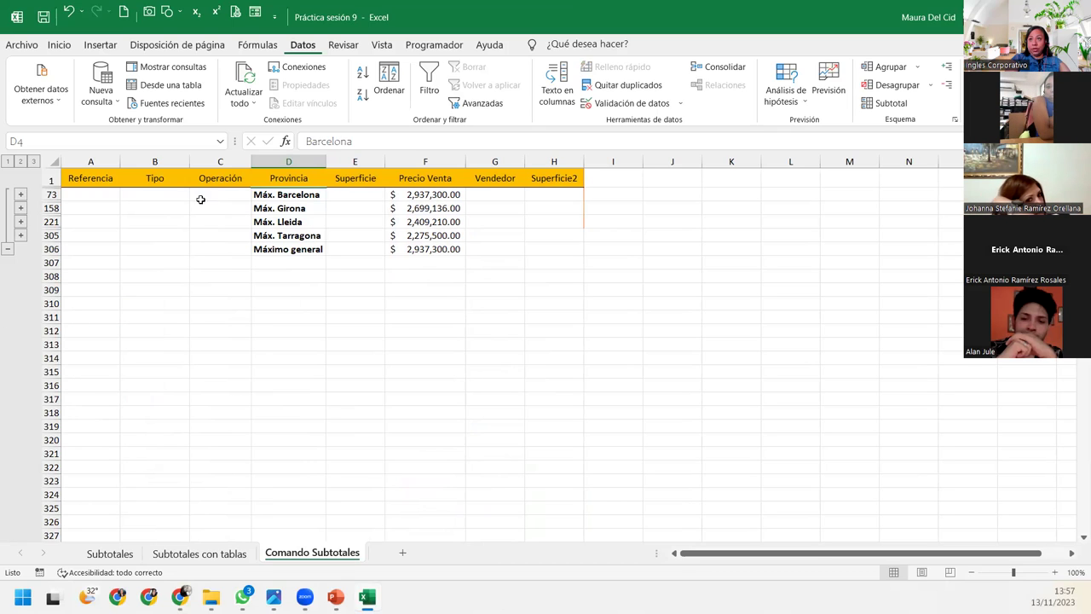
Select the Máx. Lleida subtotal in D221 and expand the outline to level 3
click(271, 219)
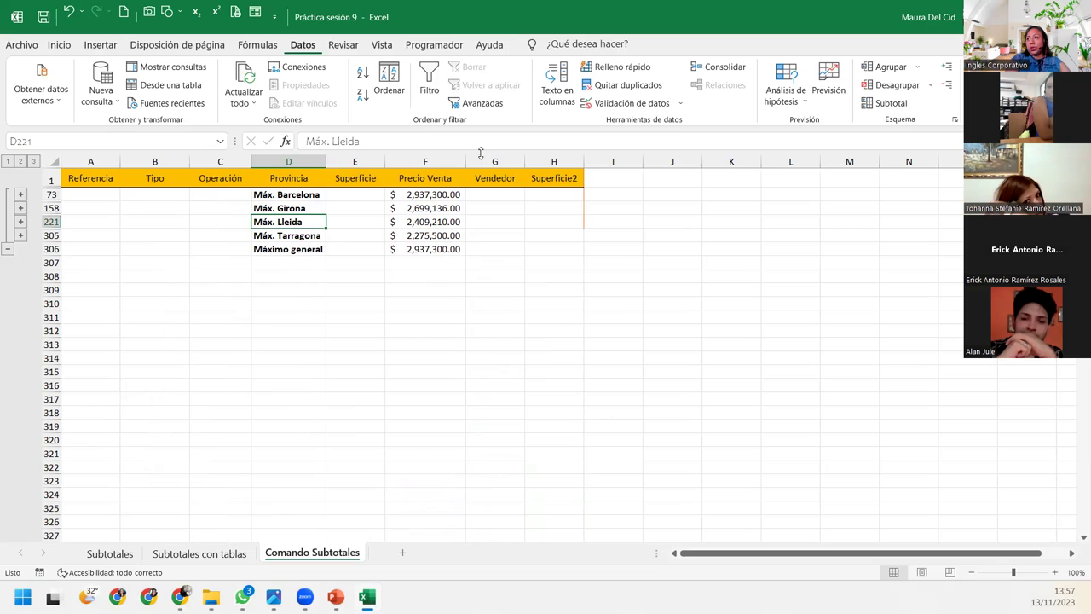
click(33, 161)
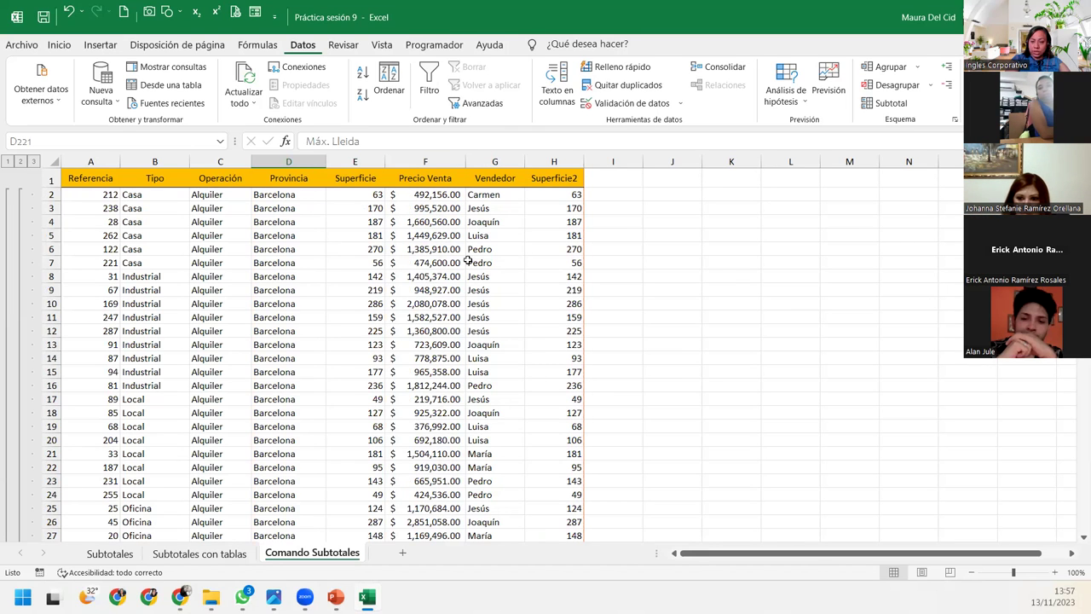
Add Mín. subtotals of Precio Venta per Provincia without replacing the existing Máx. subtotals
click(886, 102)
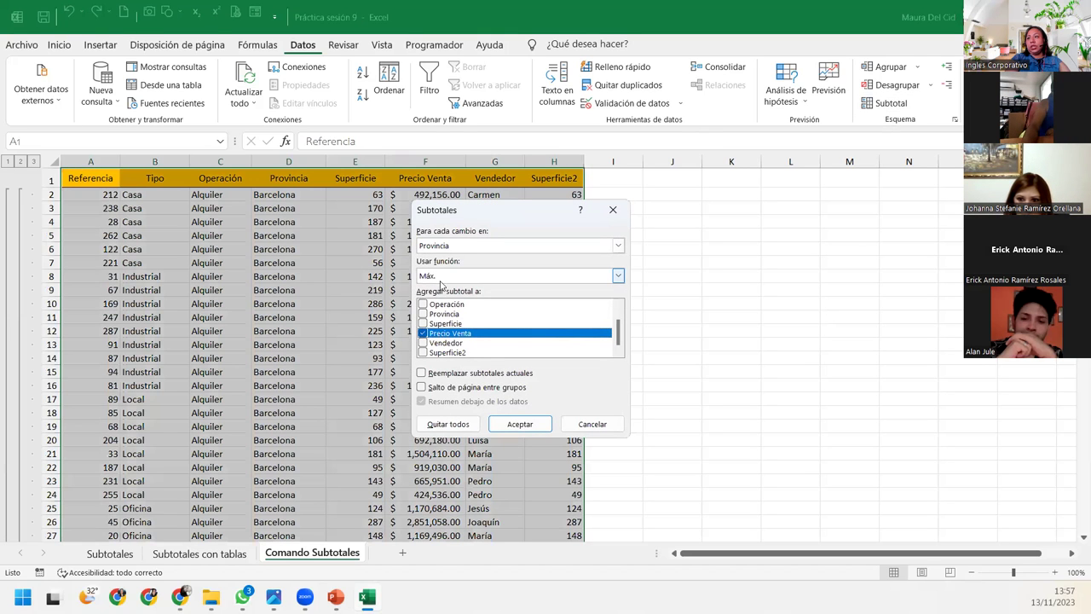
click(443, 277)
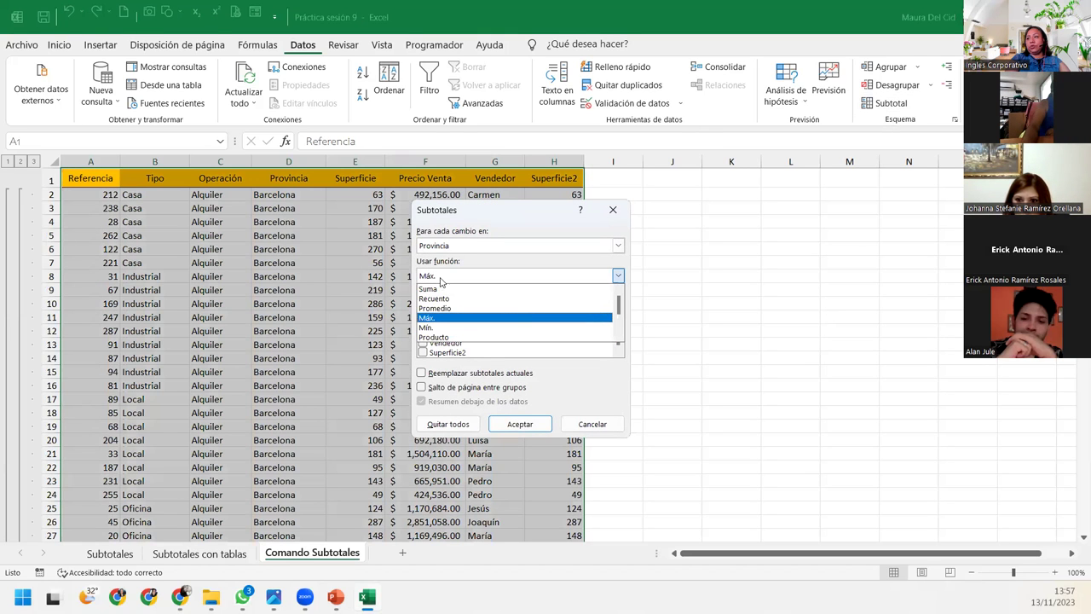
click(431, 328)
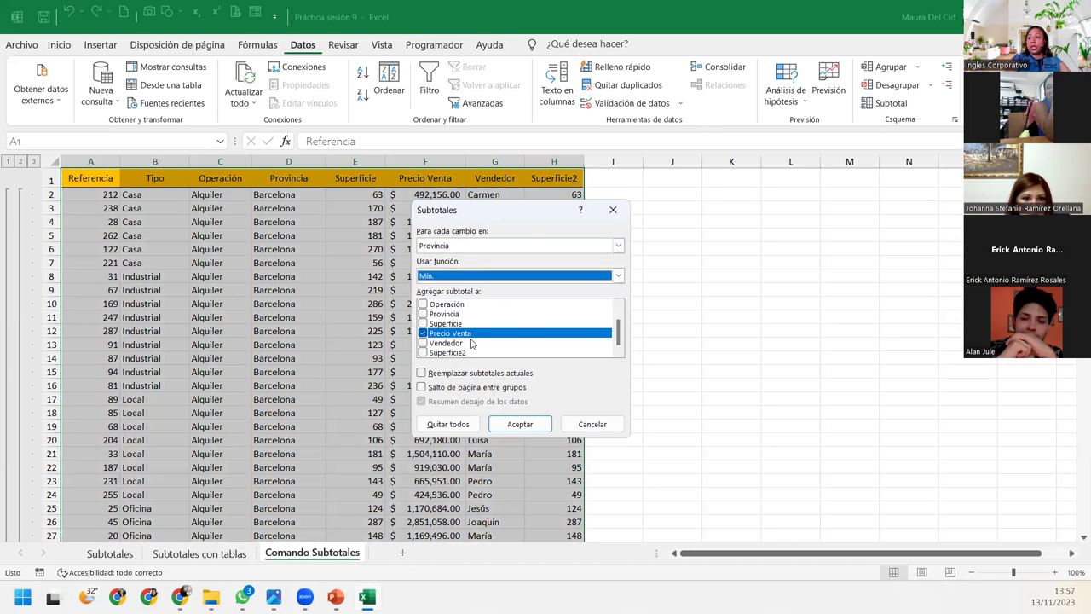
click(546, 424)
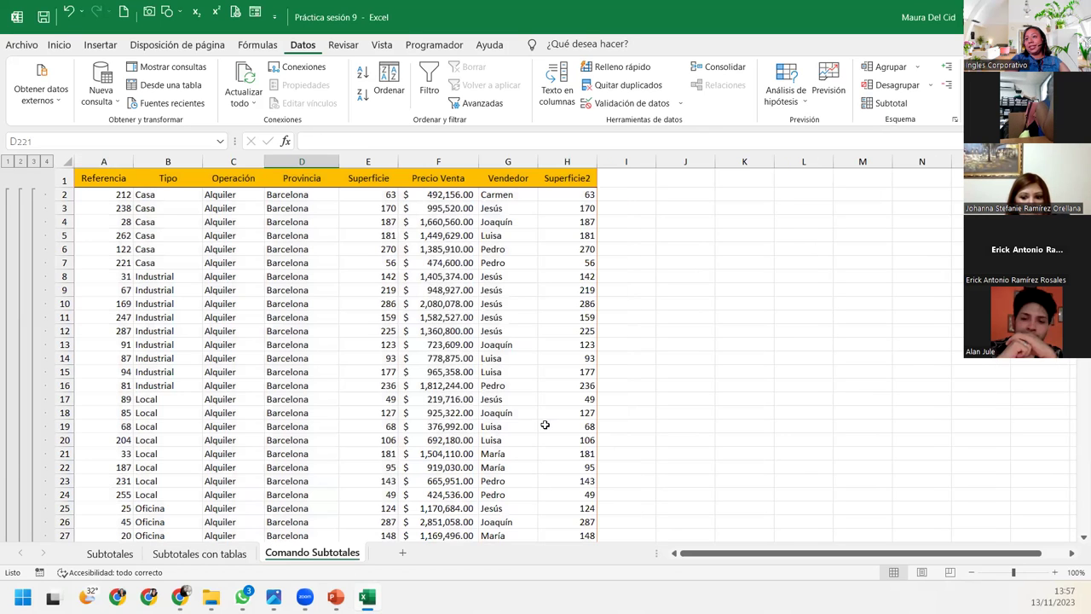
click(33, 162)
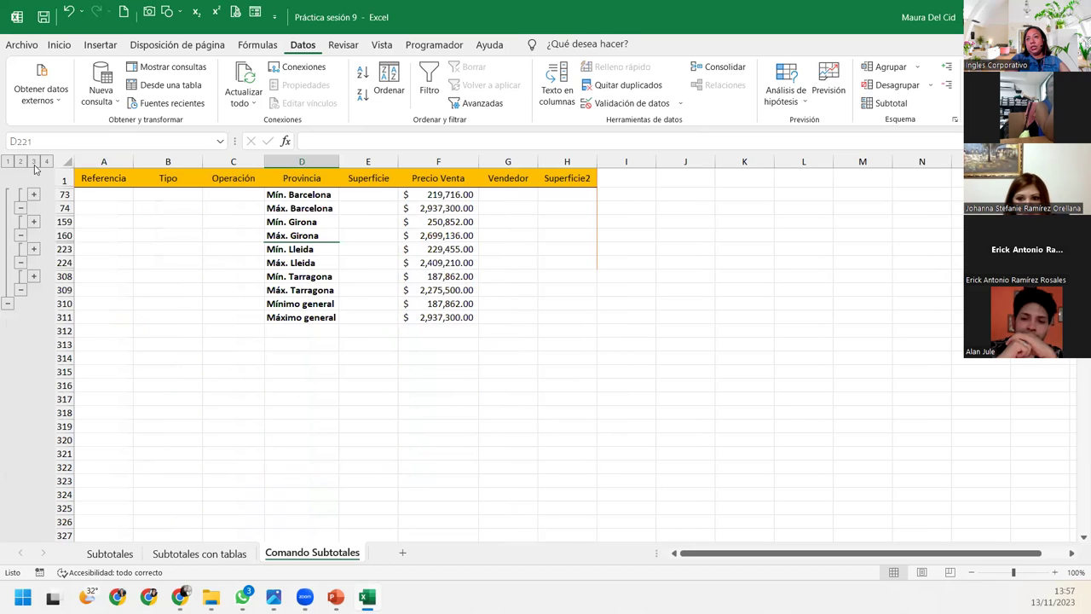
click(328, 209)
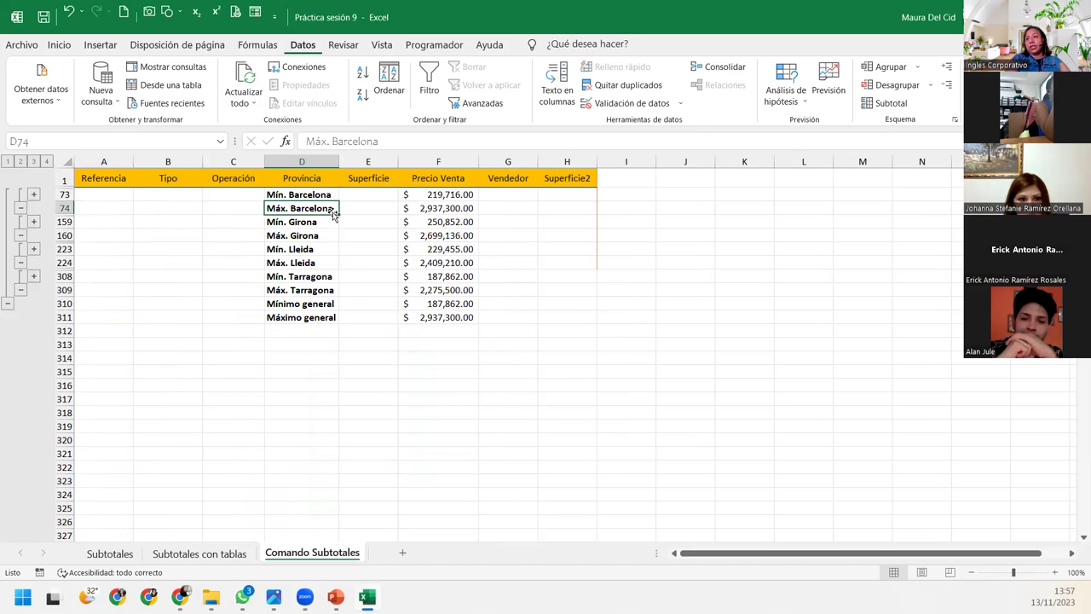
click(423, 292)
click(424, 317)
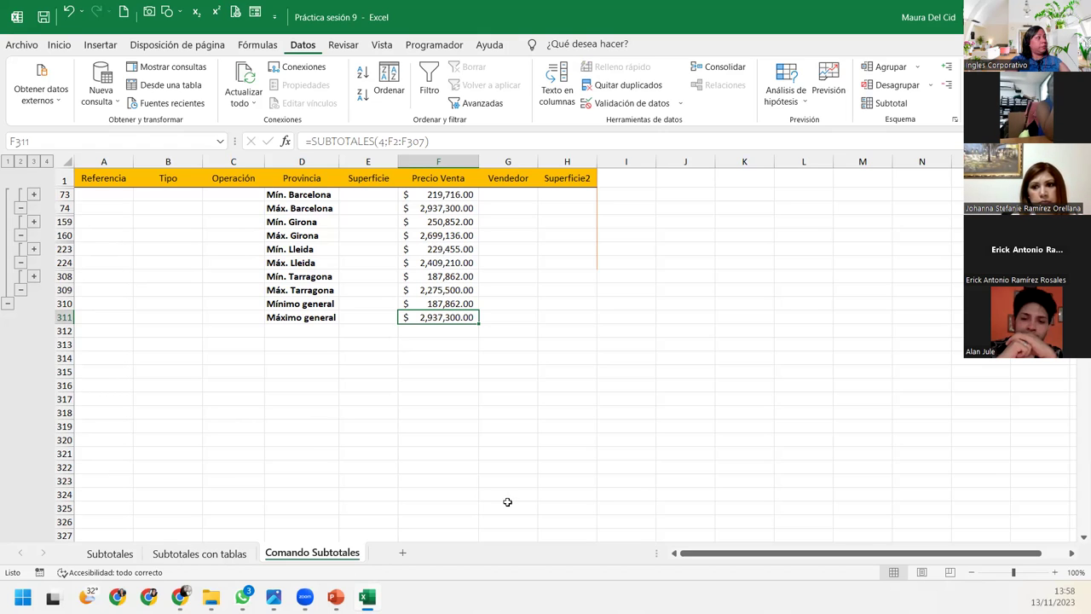
click(47, 162)
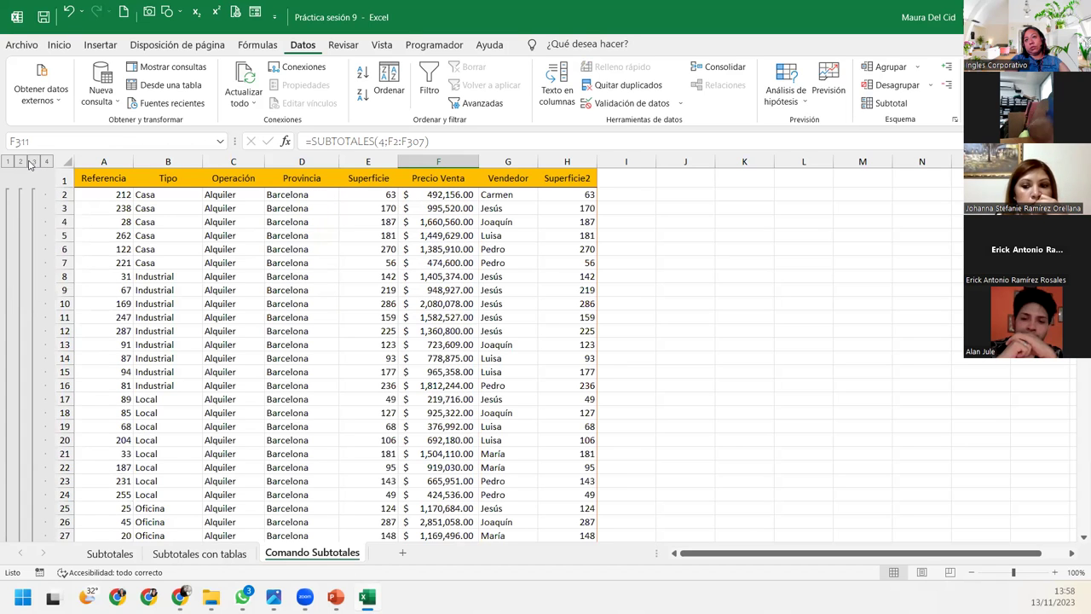
click(32, 162)
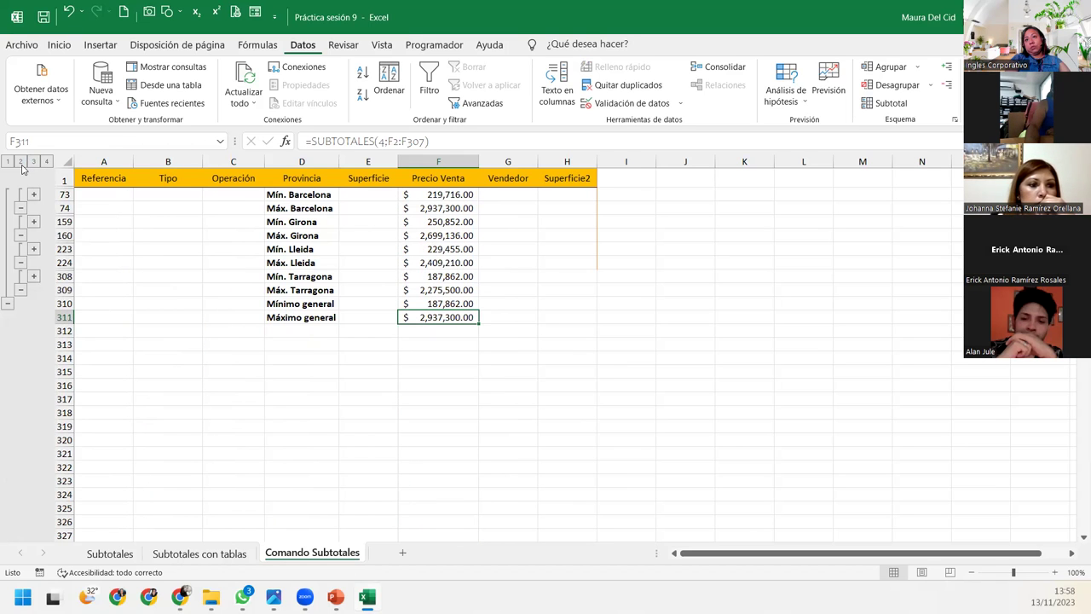
click(20, 162)
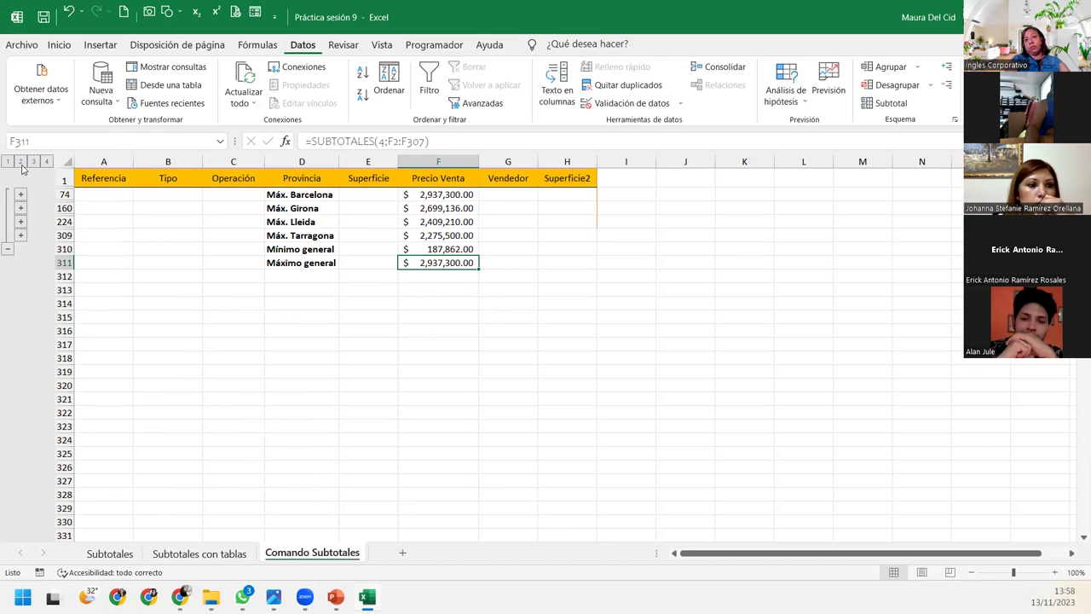
click(12, 163)
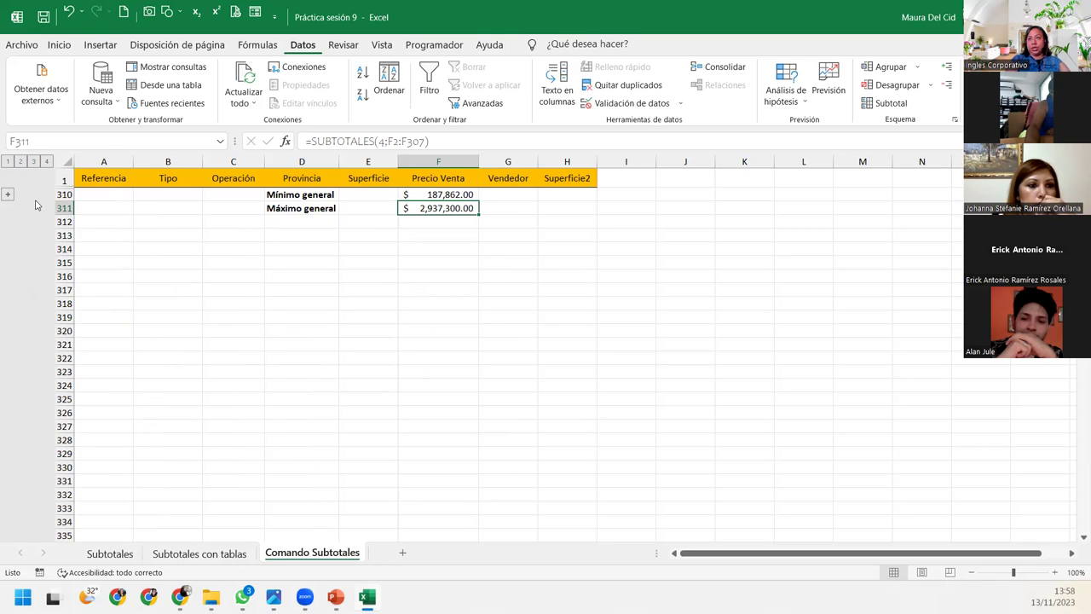
click(33, 162)
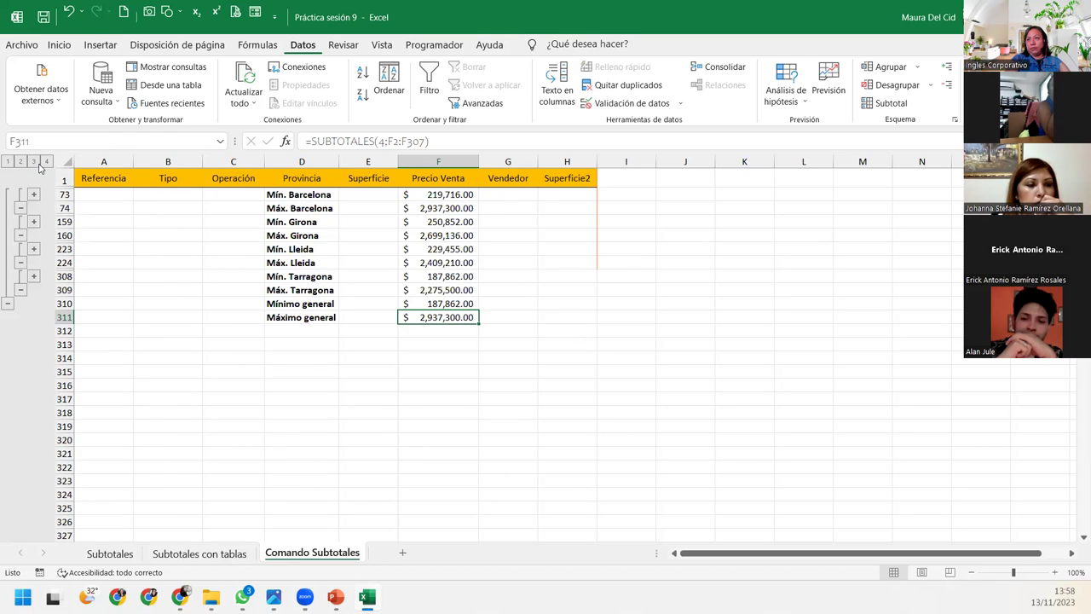
click(48, 162)
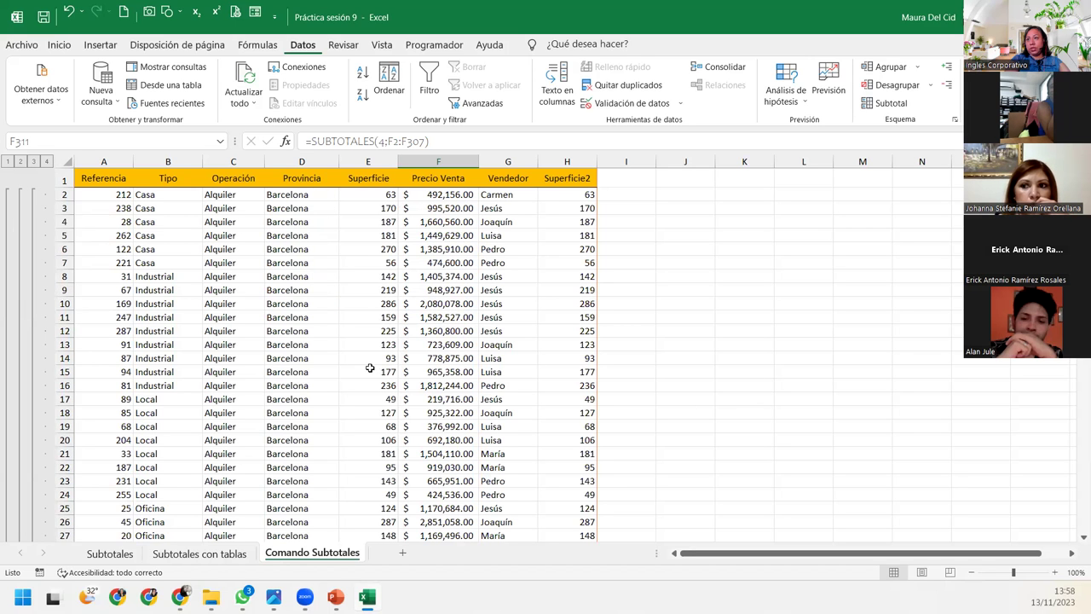
scroll(369, 368, down, 8)
scroll(370, 368, down, 6)
scroll(370, 368, up, 1)
scroll(370, 367, up, 9)
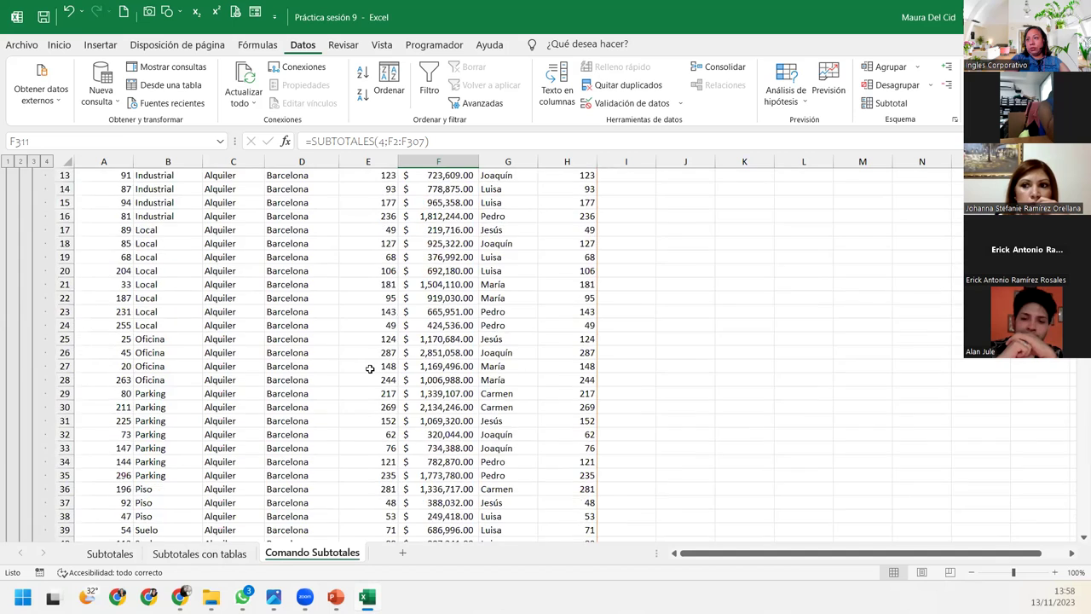
scroll(370, 367, up, 4)
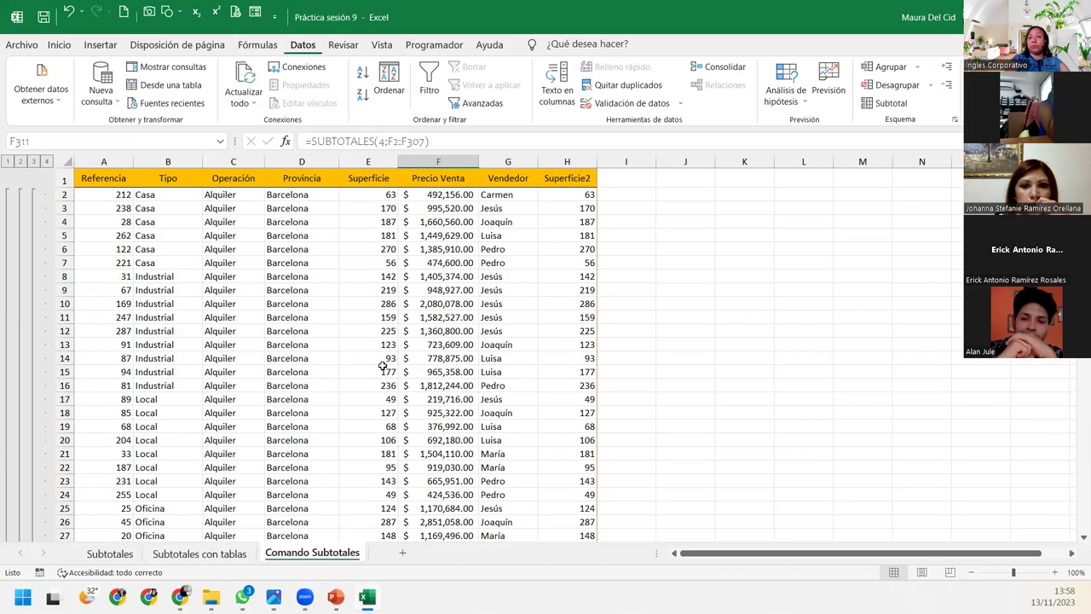
scroll(384, 349, down, 6)
scroll(383, 347, down, 7)
scroll(397, 338, up, 9)
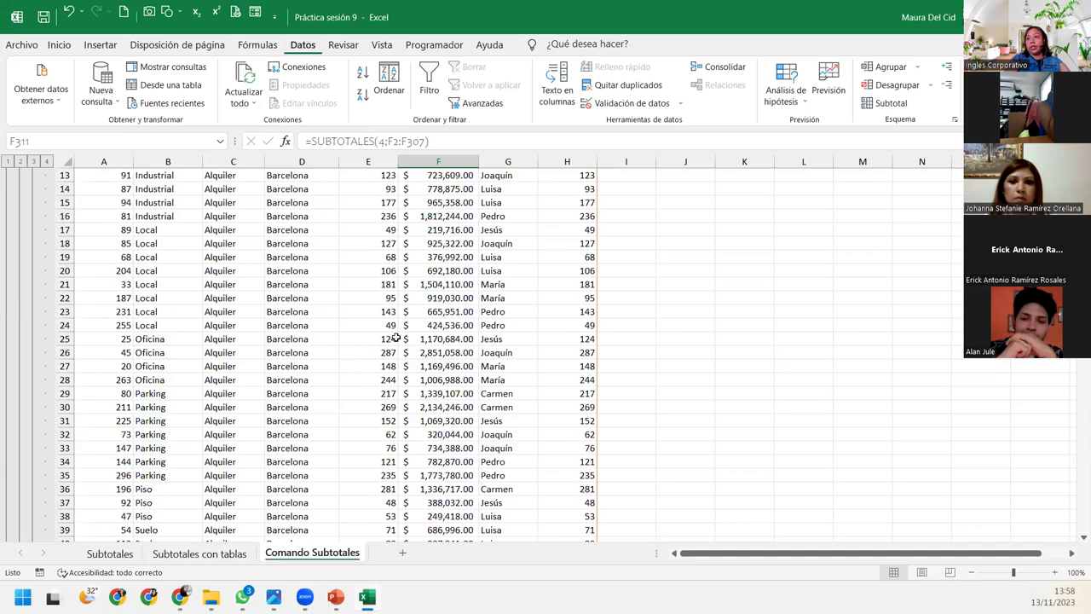
scroll(397, 339, up, 4)
click(332, 235)
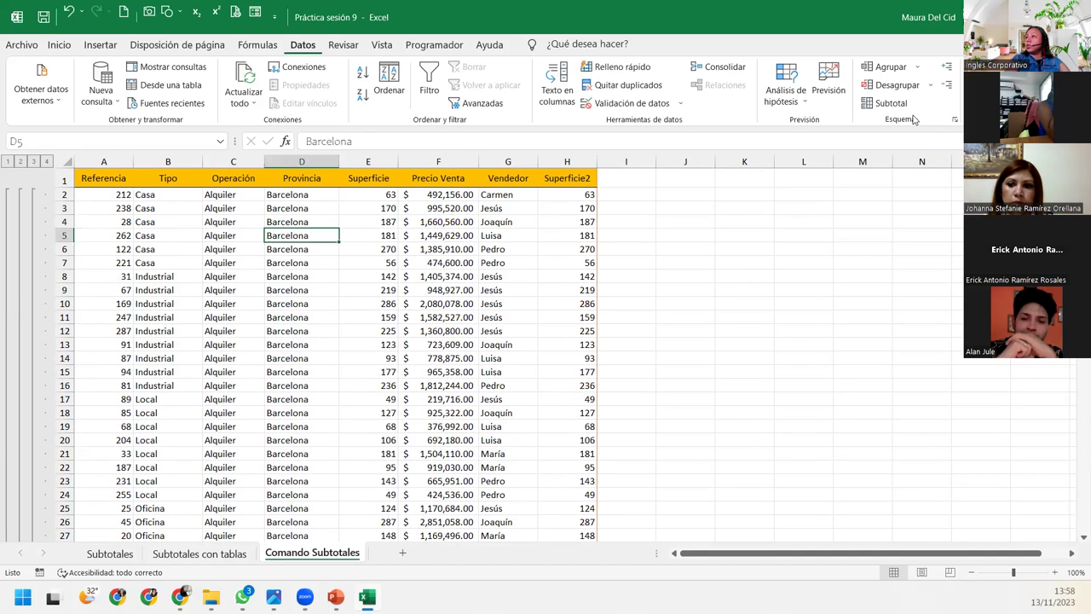
Add Contar números subtotals on Operación at each change in Operación, with Precio Venta unticked
click(891, 102)
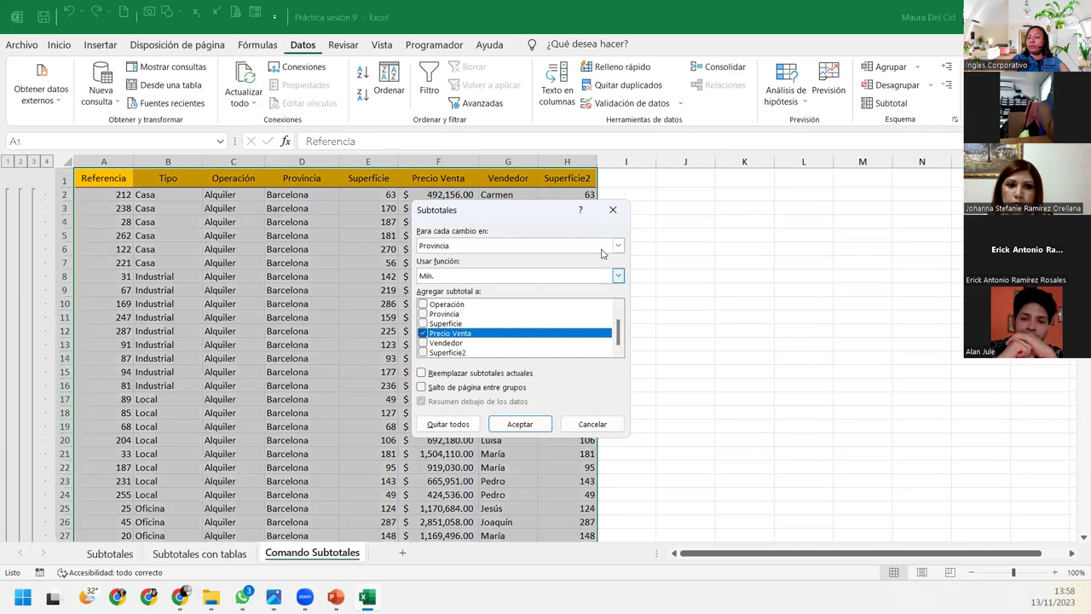
click(510, 246)
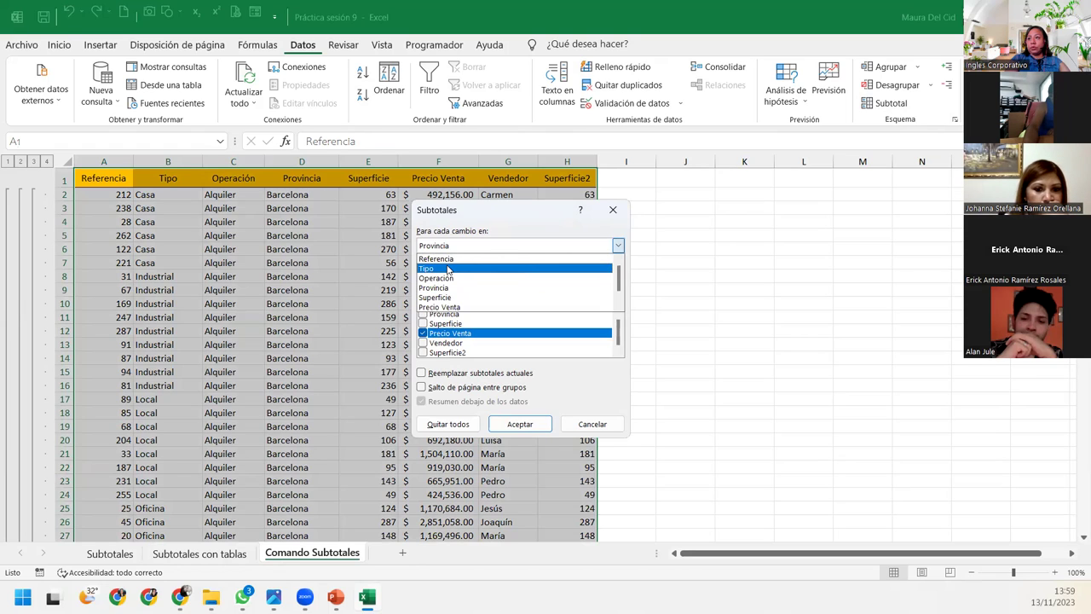
click(439, 278)
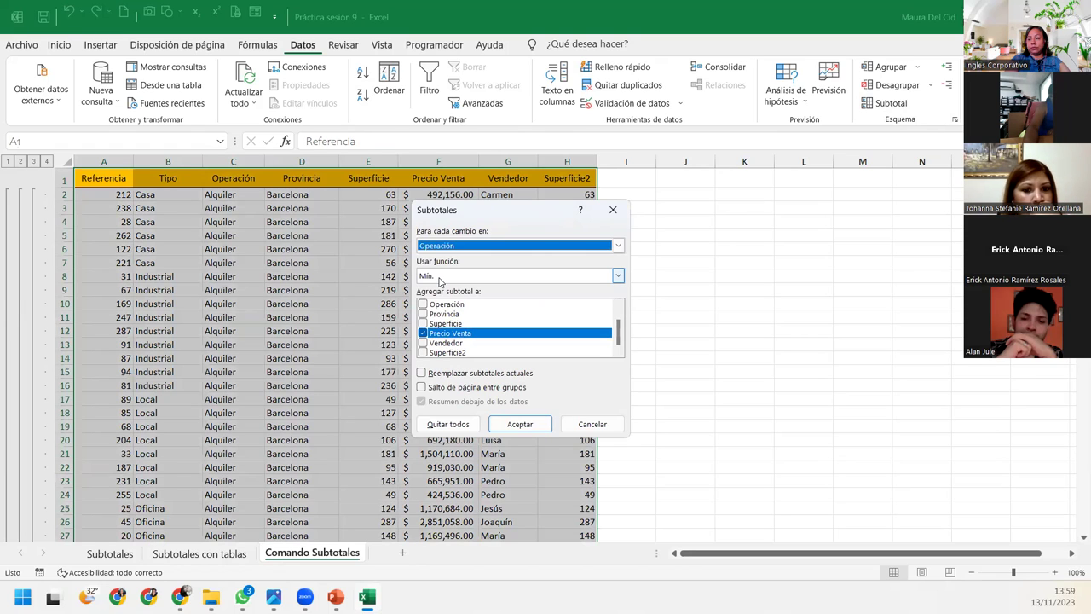
click(440, 278)
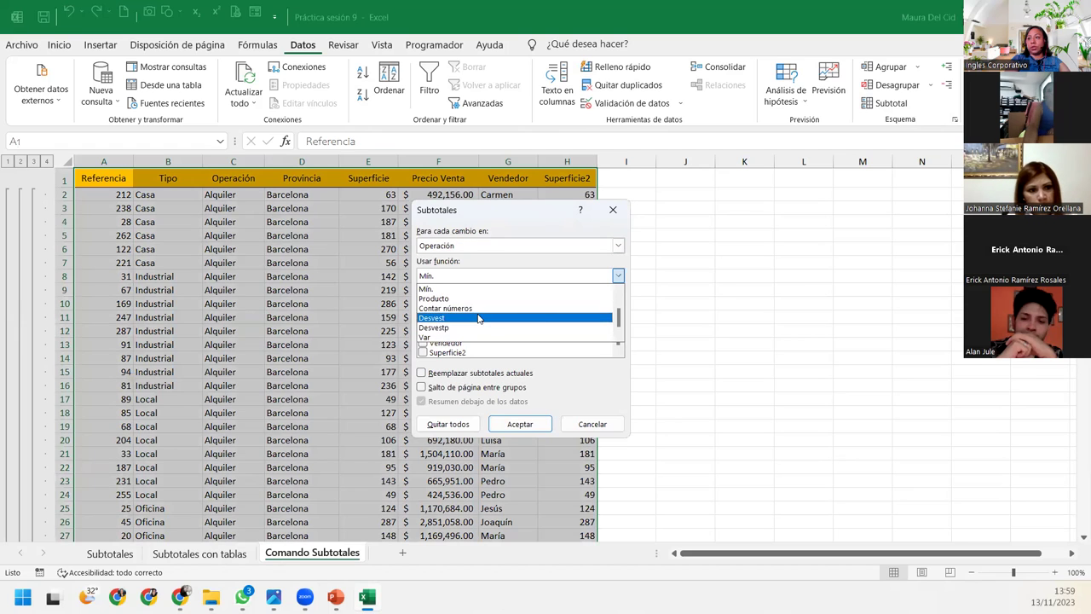
scroll(475, 317, down, 1)
click(476, 316)
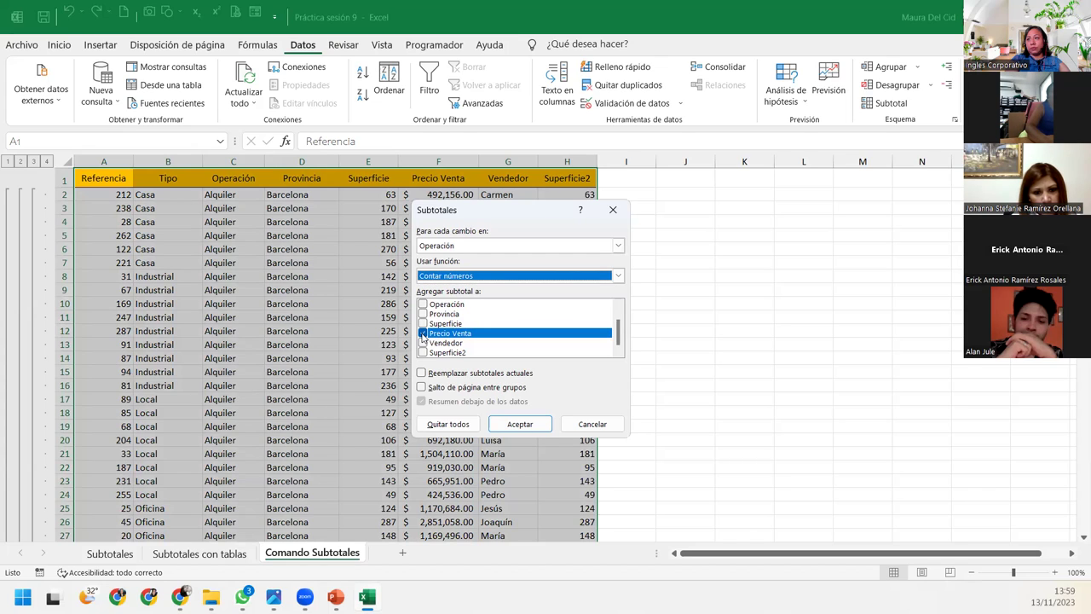
click(423, 334)
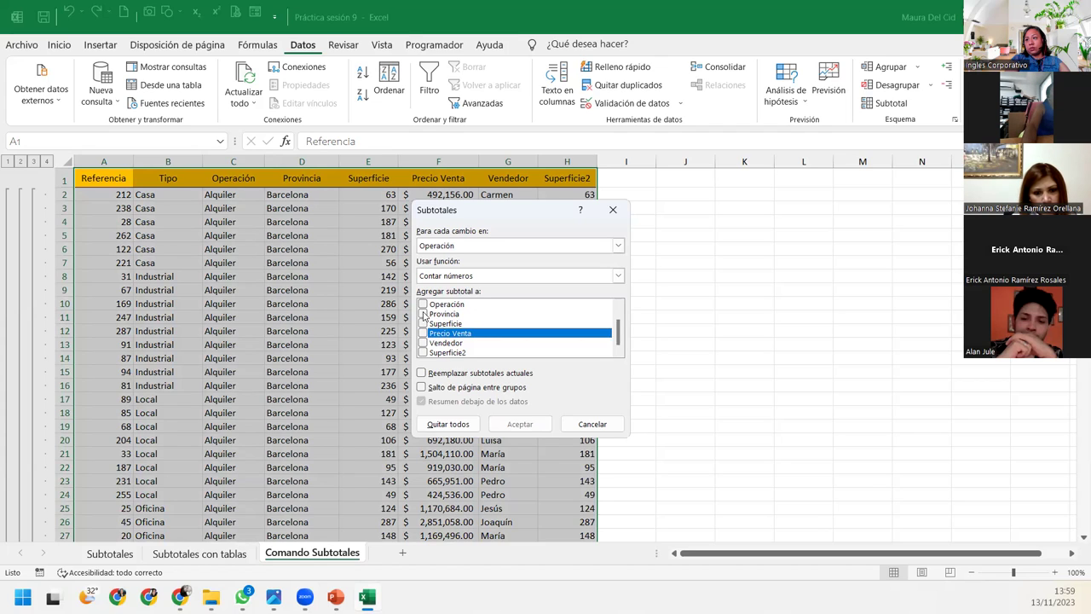
click(422, 305)
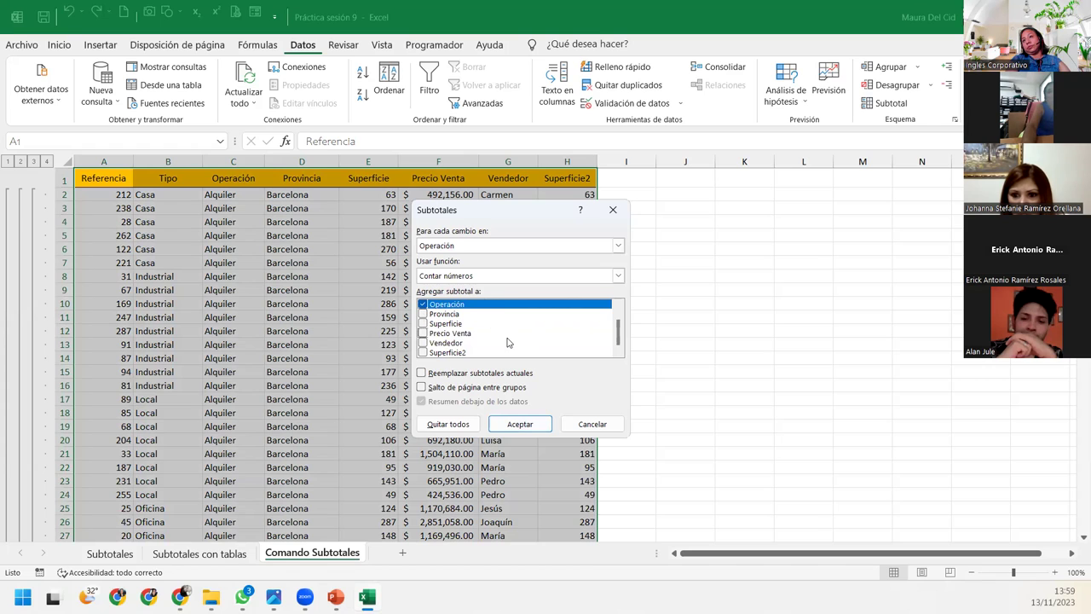
click(511, 424)
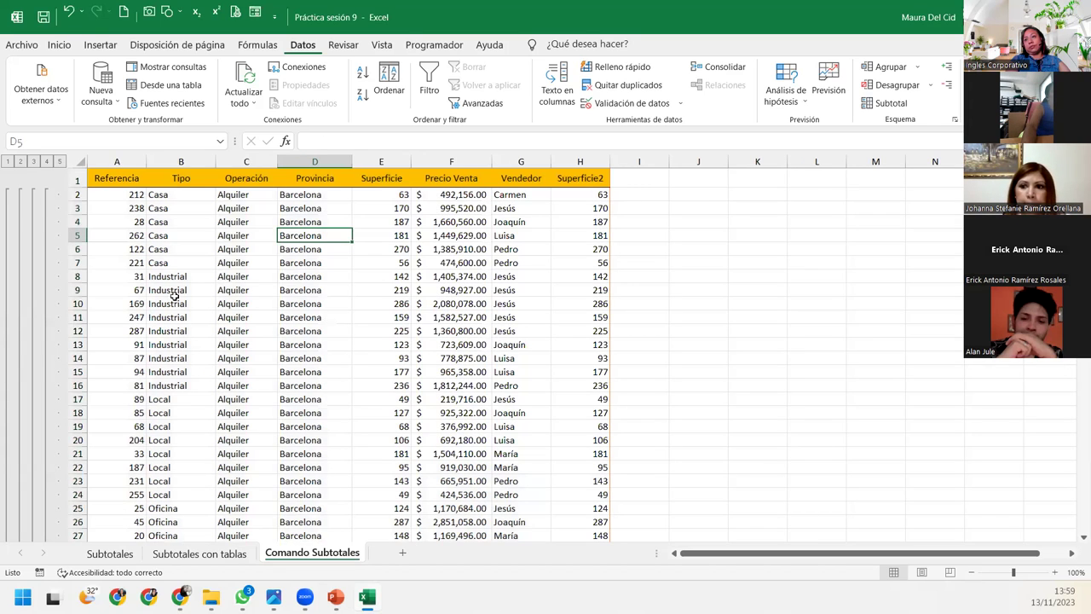
Collapse the outline to level 4, check the Cuenta Alquiler formula in C43, and reopen Subtotales
click(34, 162)
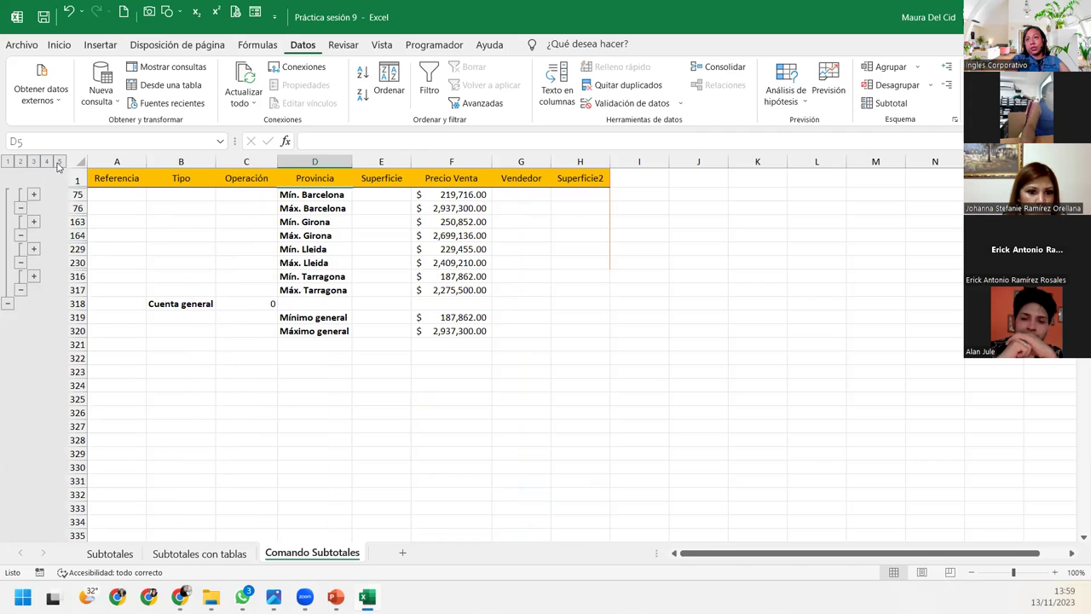
click(58, 162)
click(48, 161)
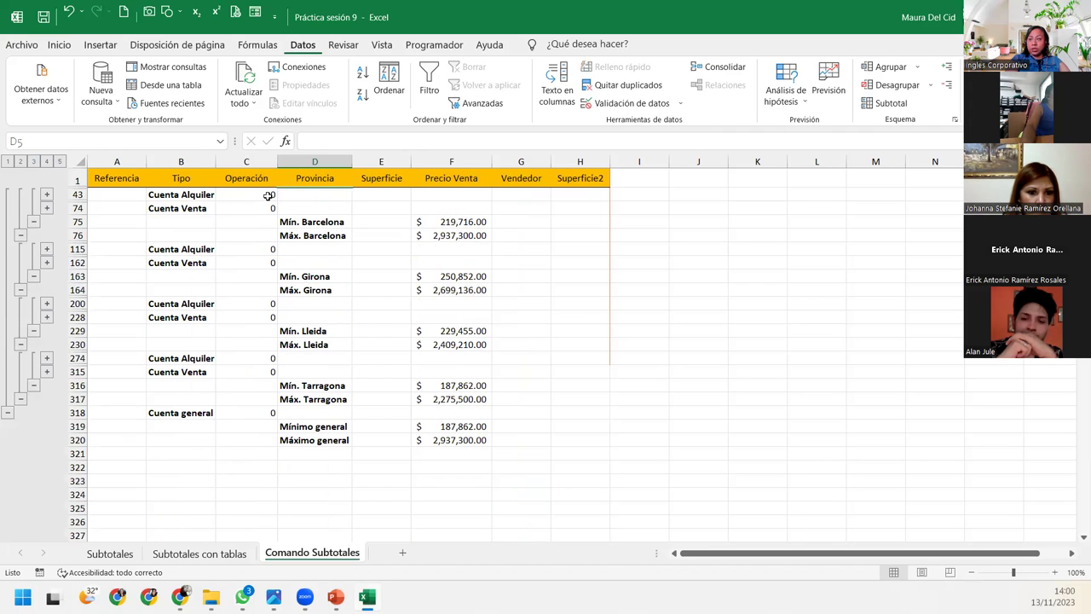
click(268, 196)
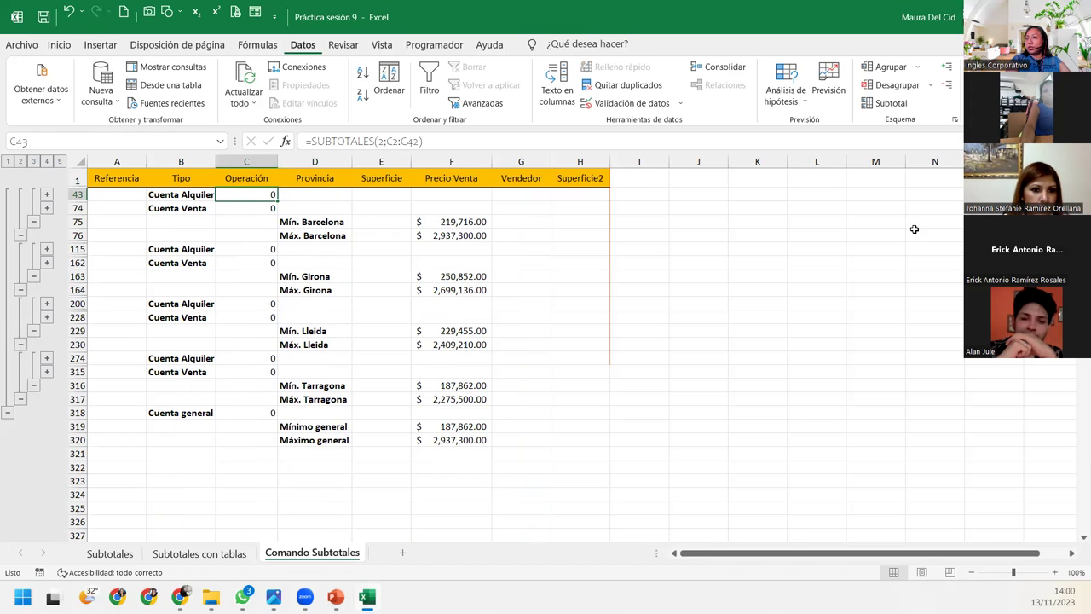
click(891, 103)
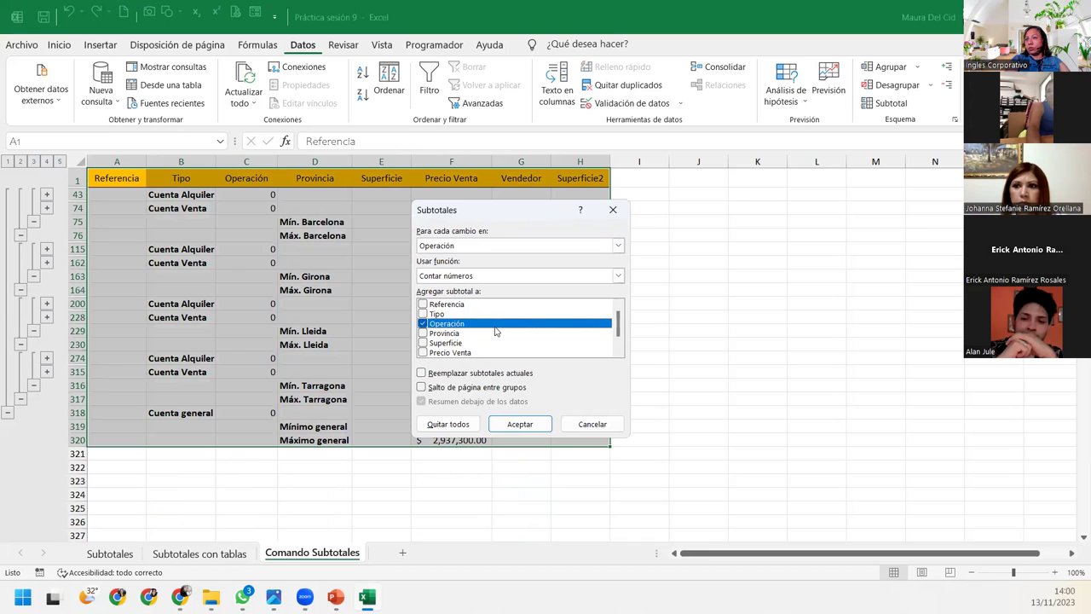
Close Subtotales unapplied, expand the Barcelona Alquiler rows under row 43, and select their column C values
click(423, 324)
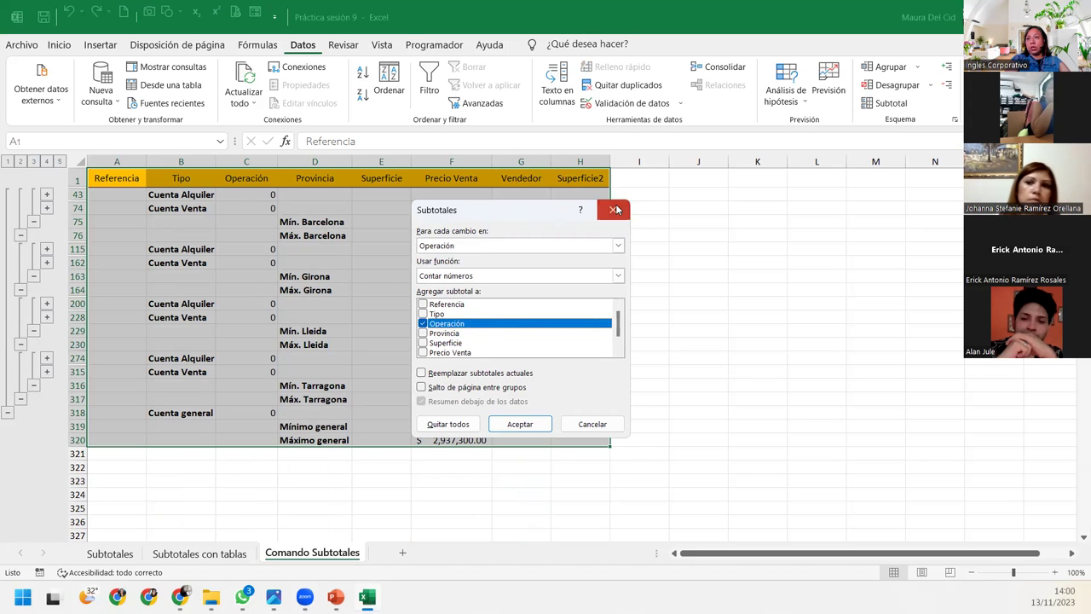
click(615, 210)
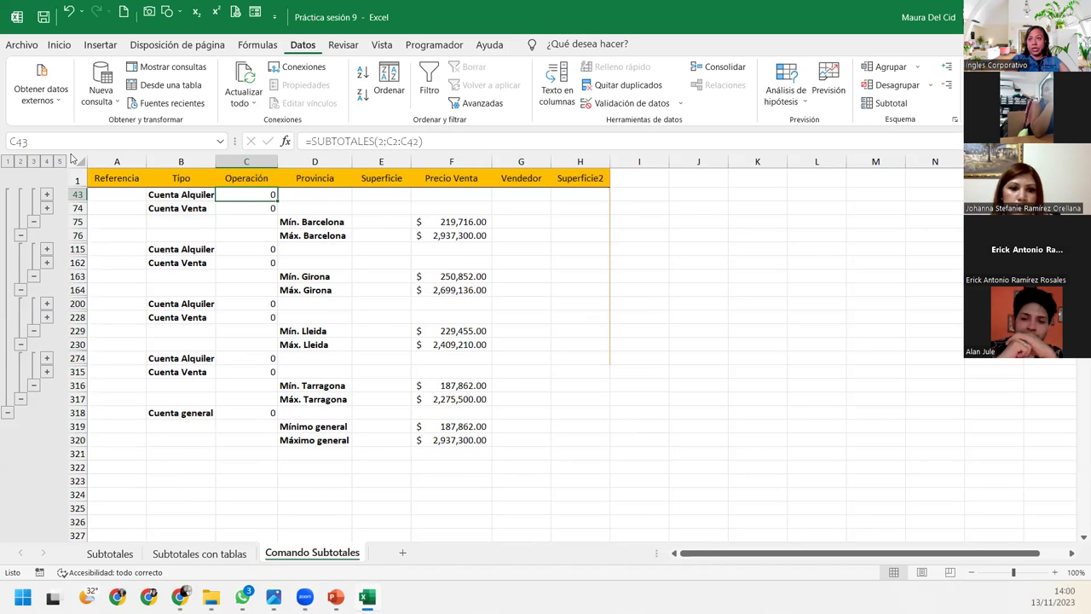
click(47, 195)
mouse_move(249, 516)
mouse_down()
mouse_move(256, 91)
mouse_move(256, 196)
mouse_up()
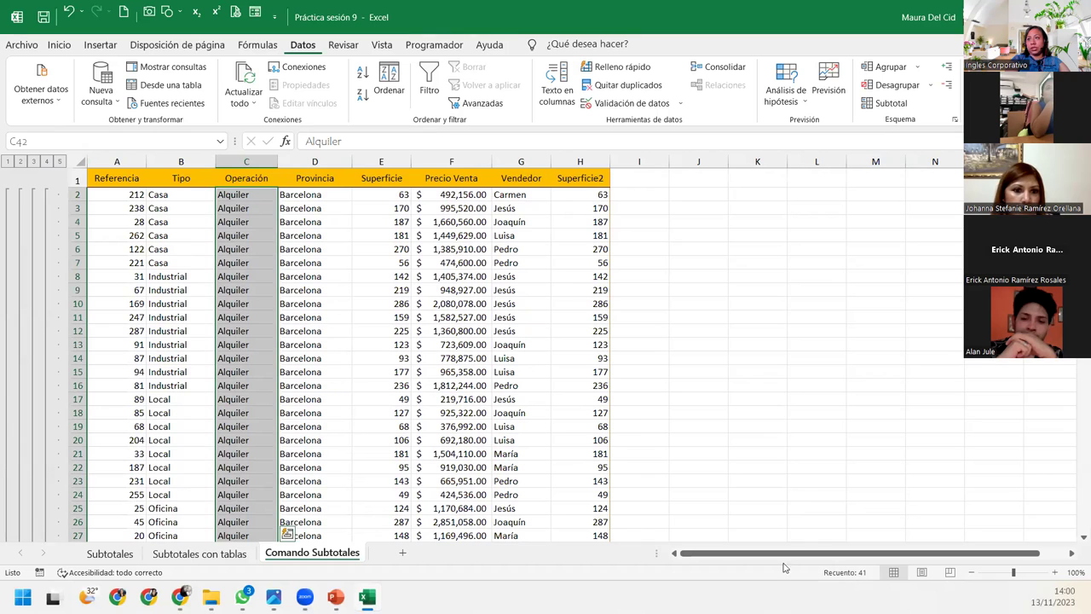
scroll(225, 276, down, 5)
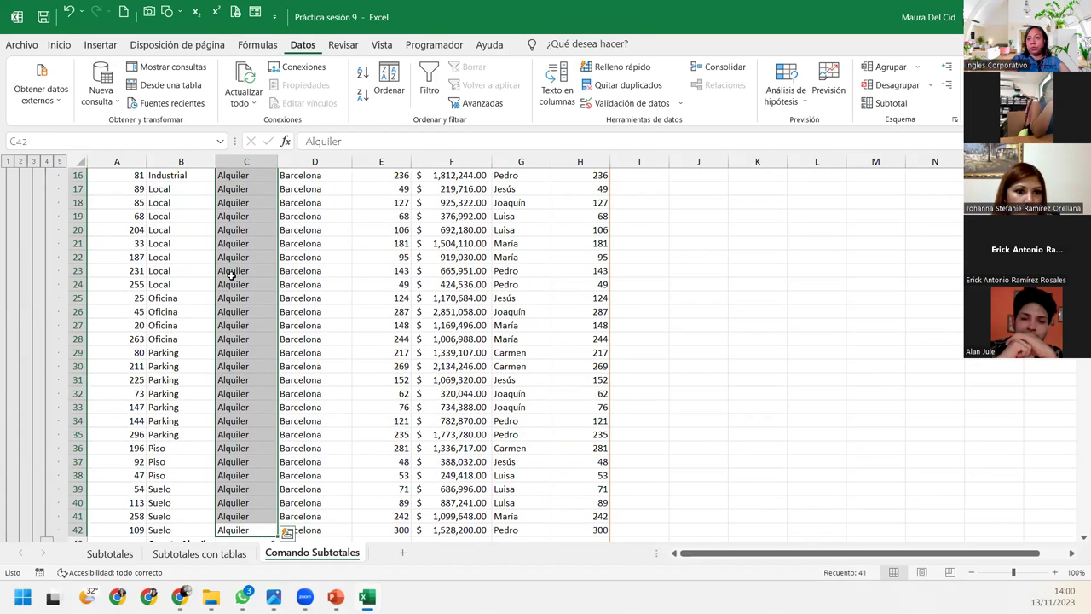
scroll(227, 276, down, 4)
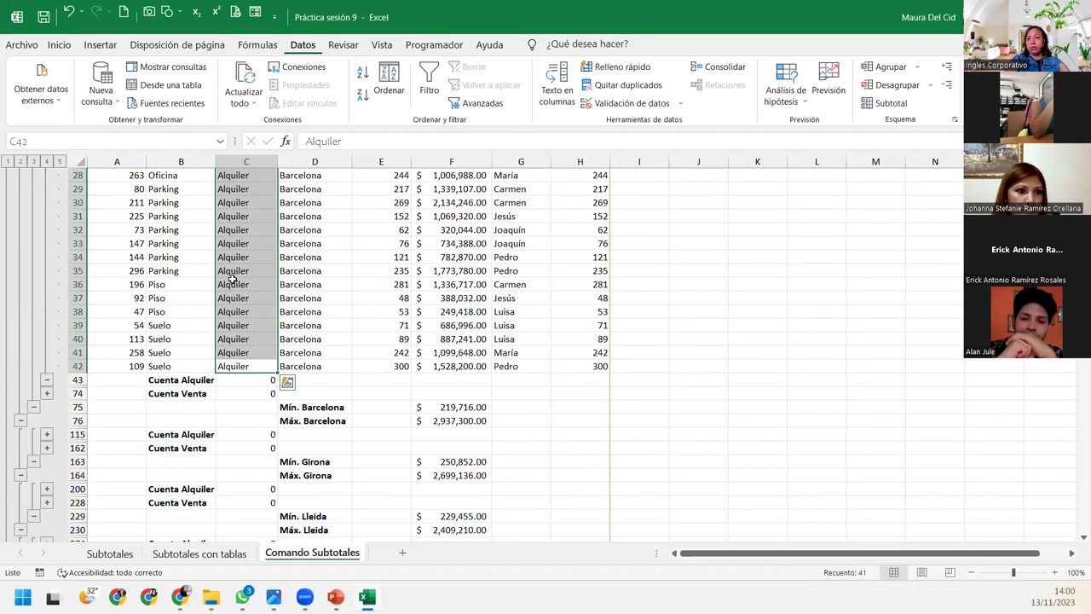
click(251, 378)
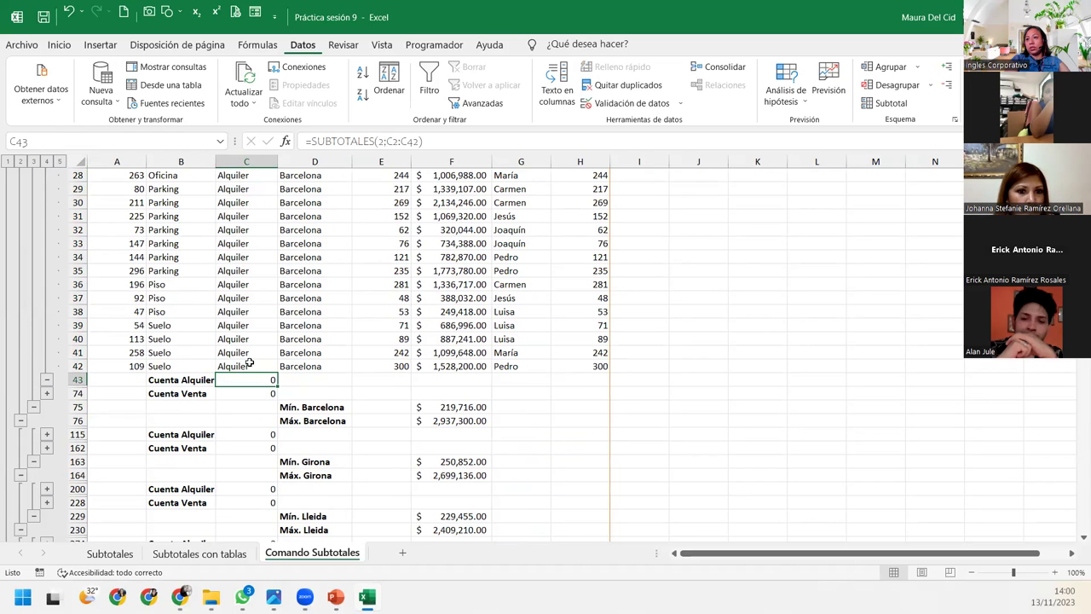
scroll(249, 363, up, 5)
scroll(252, 363, down, 4)
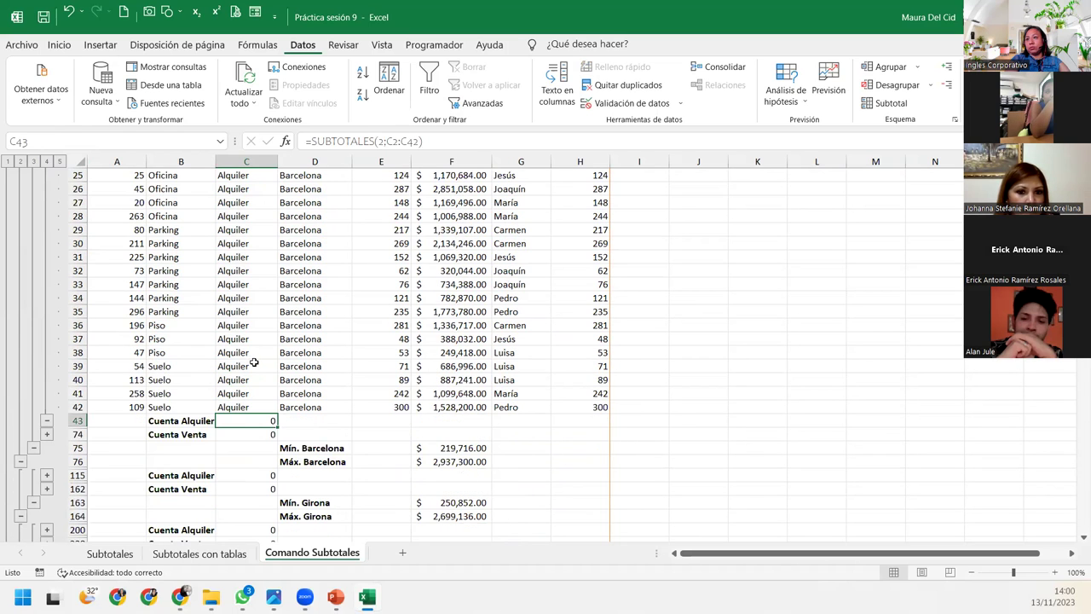
double_click(245, 421)
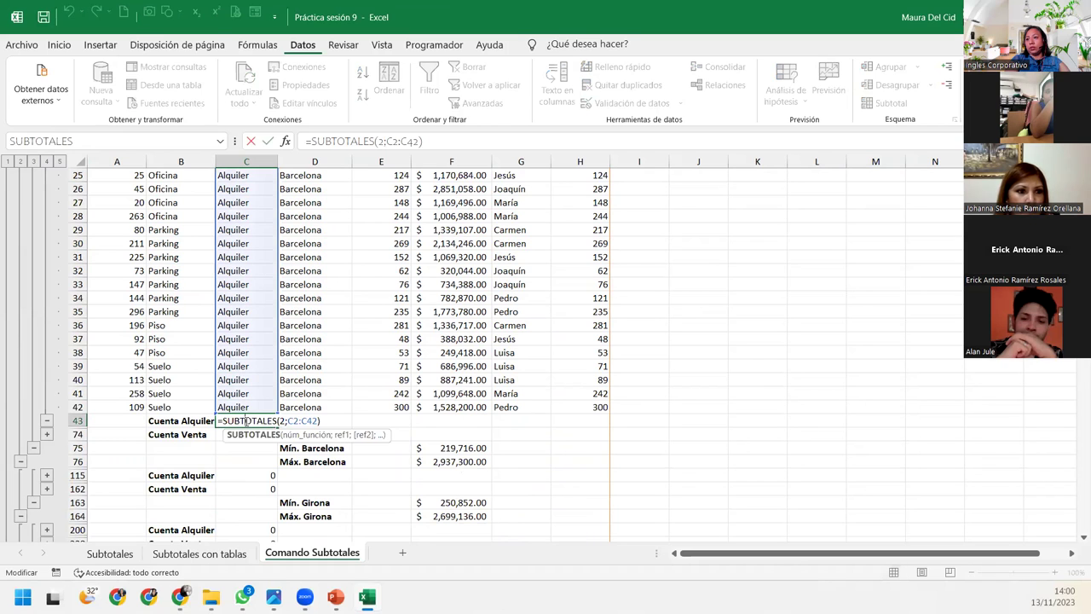
click(285, 421)
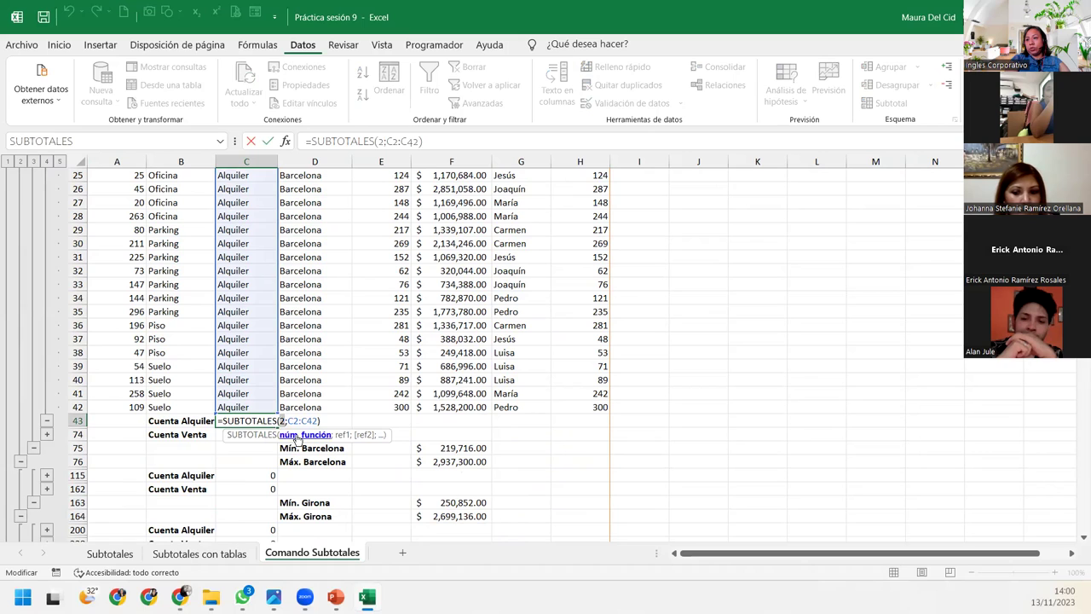
click(296, 435)
click(338, 420)
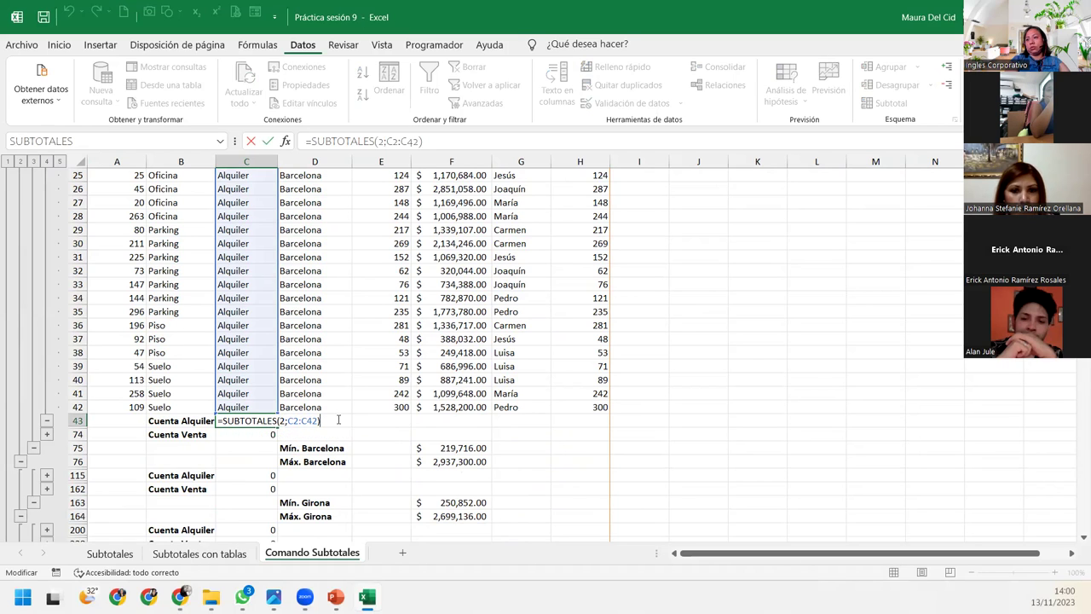
key(Return)
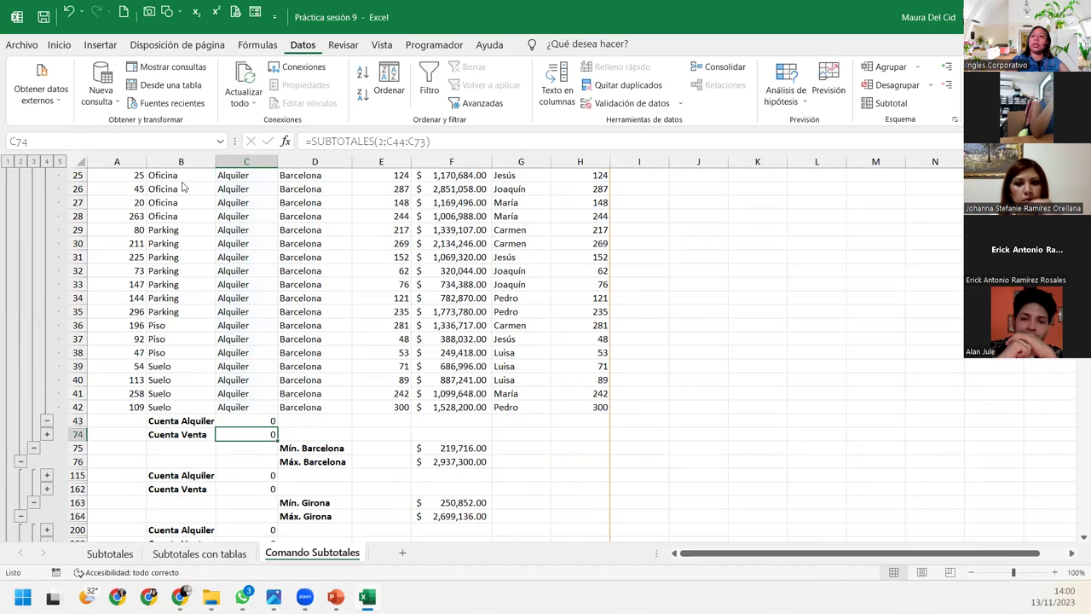
Collapse the outline to level 4 and check the SUBTOTALES formulas in C318 and C43
scroll(315, 439, up, 6)
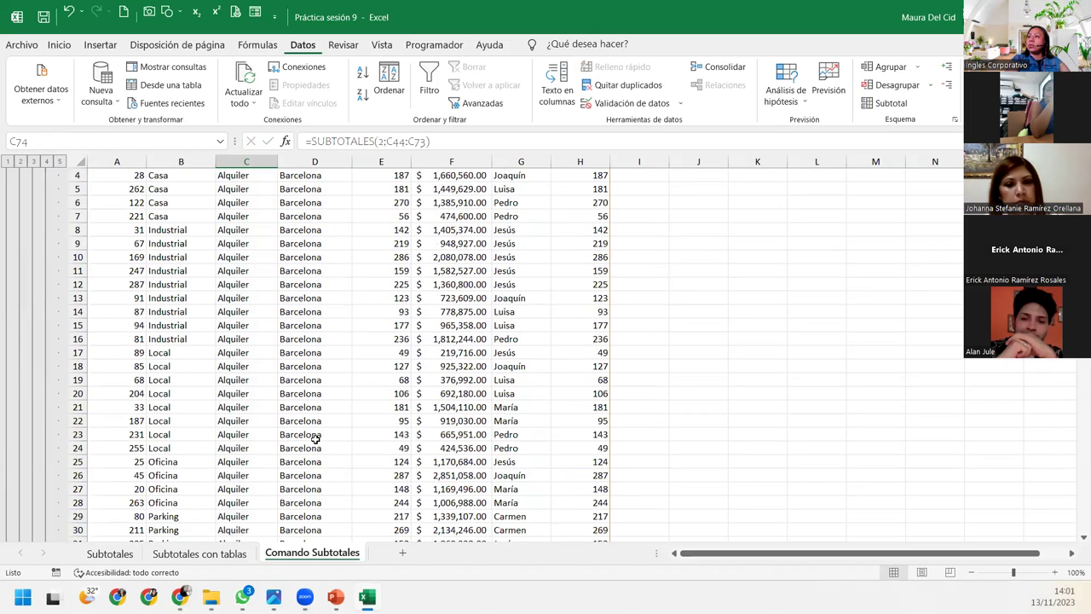
scroll(315, 439, up, 2)
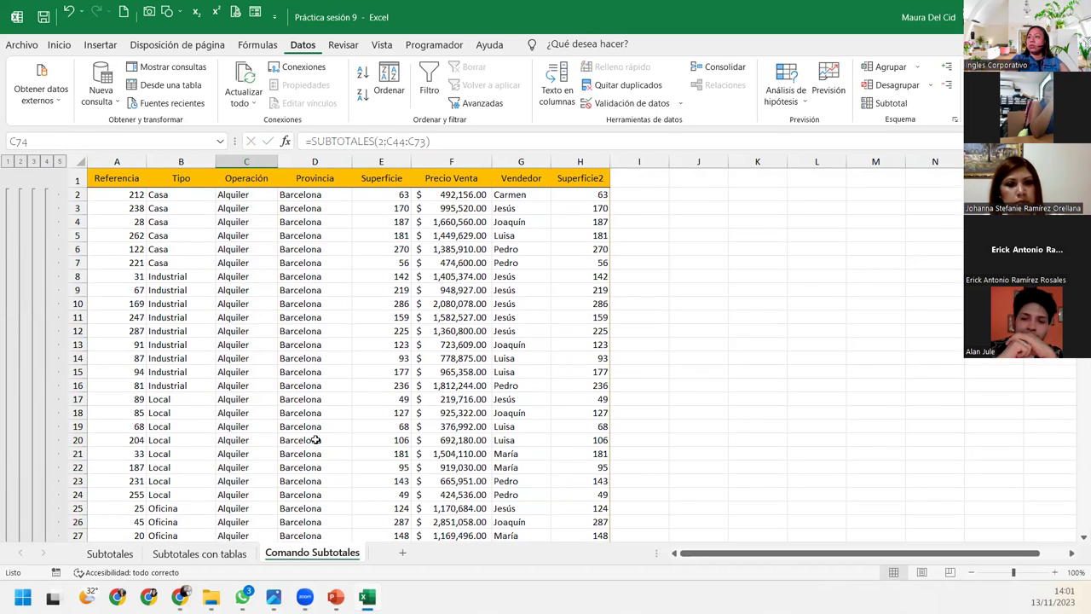
click(48, 162)
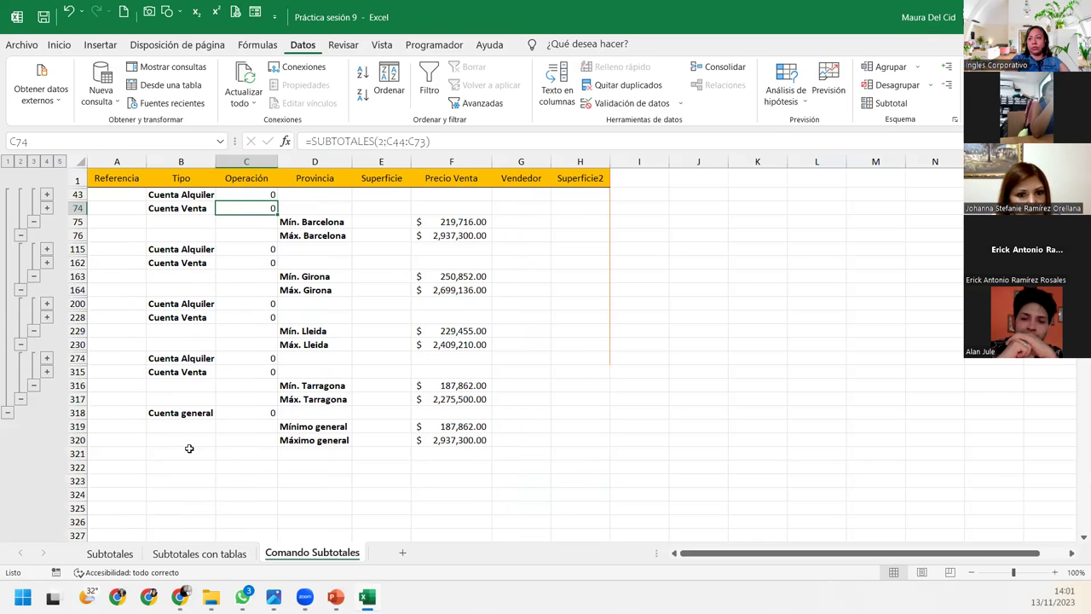
click(251, 415)
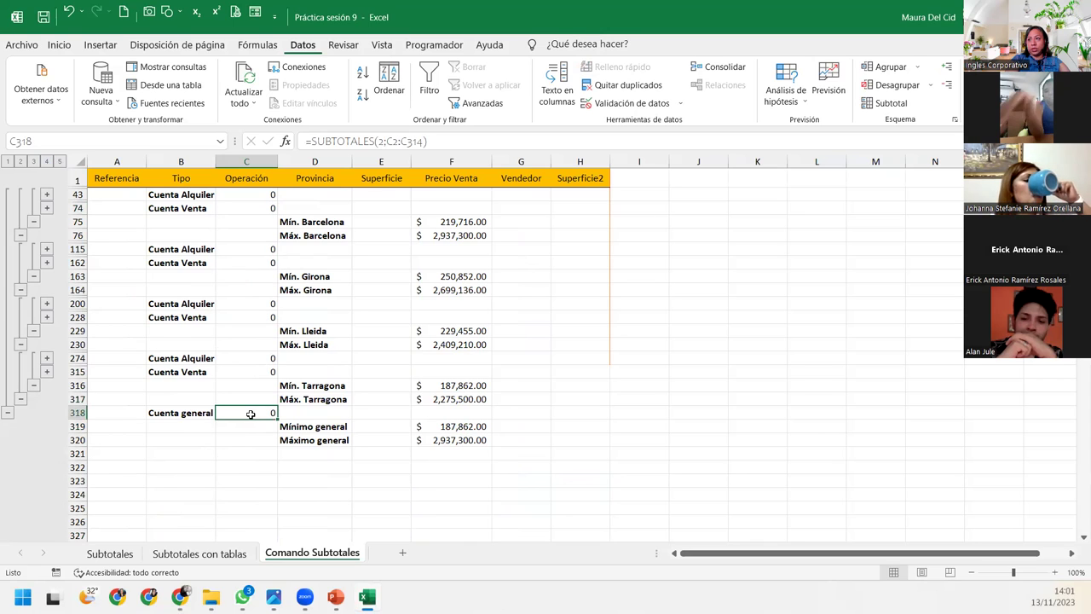
click(268, 195)
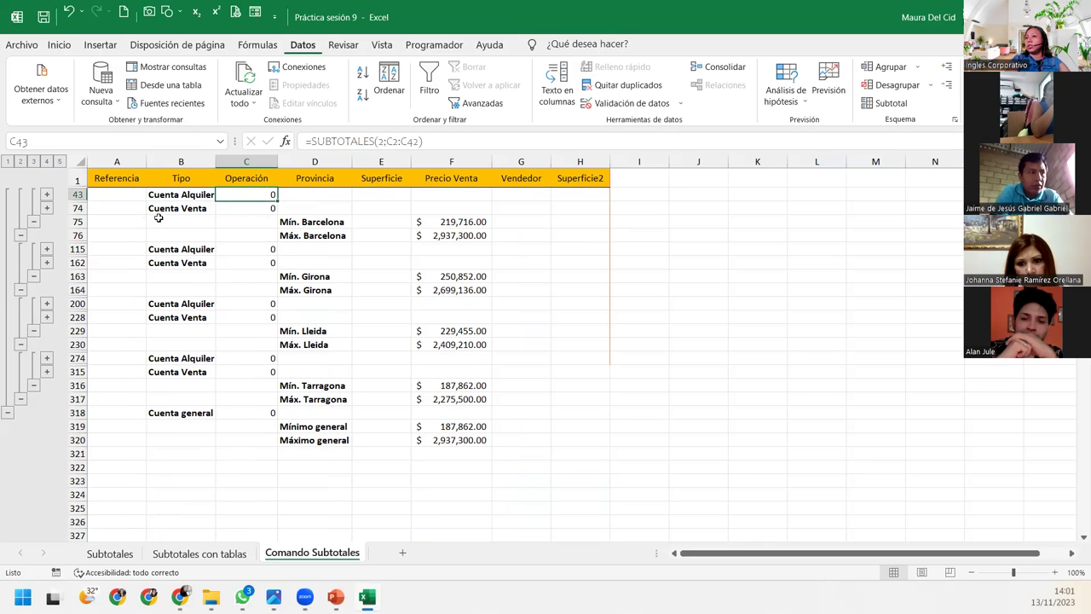
Subtotal the Tipo column instead of Operación with Reemplazar subtotales actuales ticked
click(884, 103)
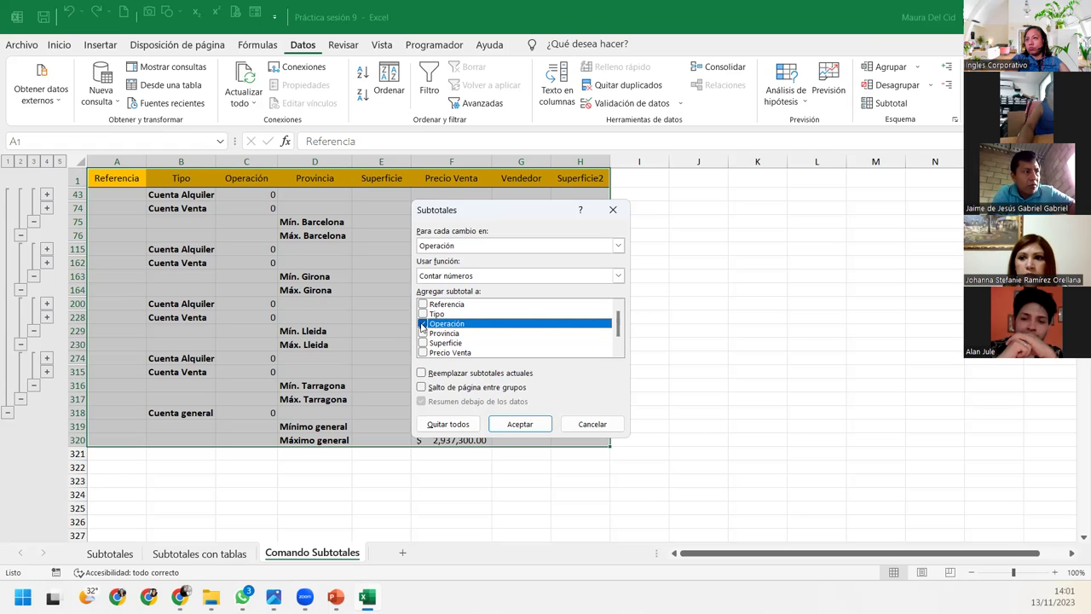
click(423, 315)
click(422, 373)
click(536, 426)
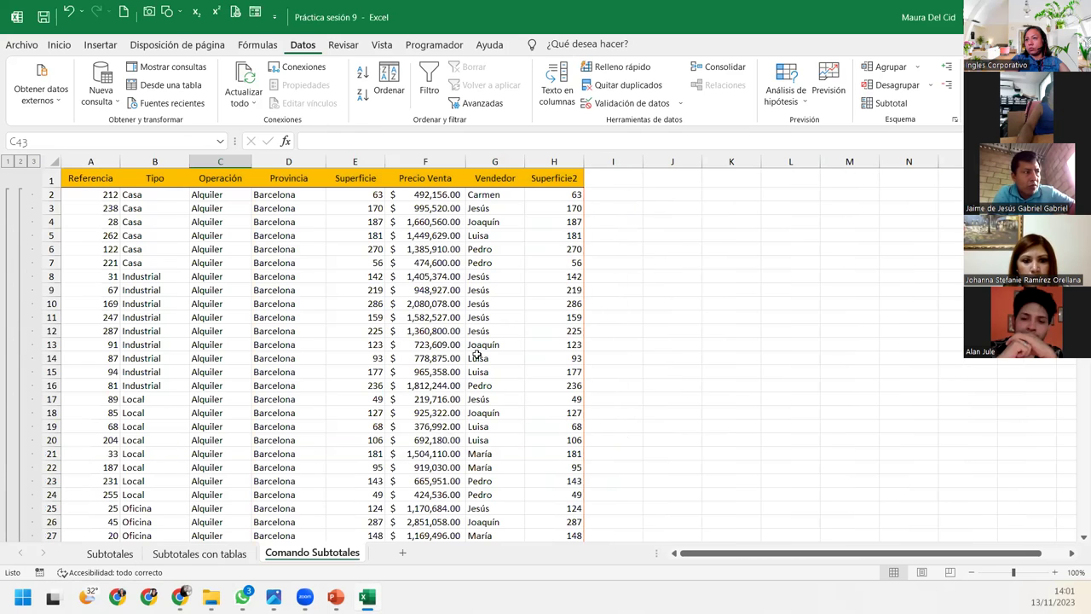
Collapse the outline to level 1, check the first count's formula, then undo the collapse
click(21, 162)
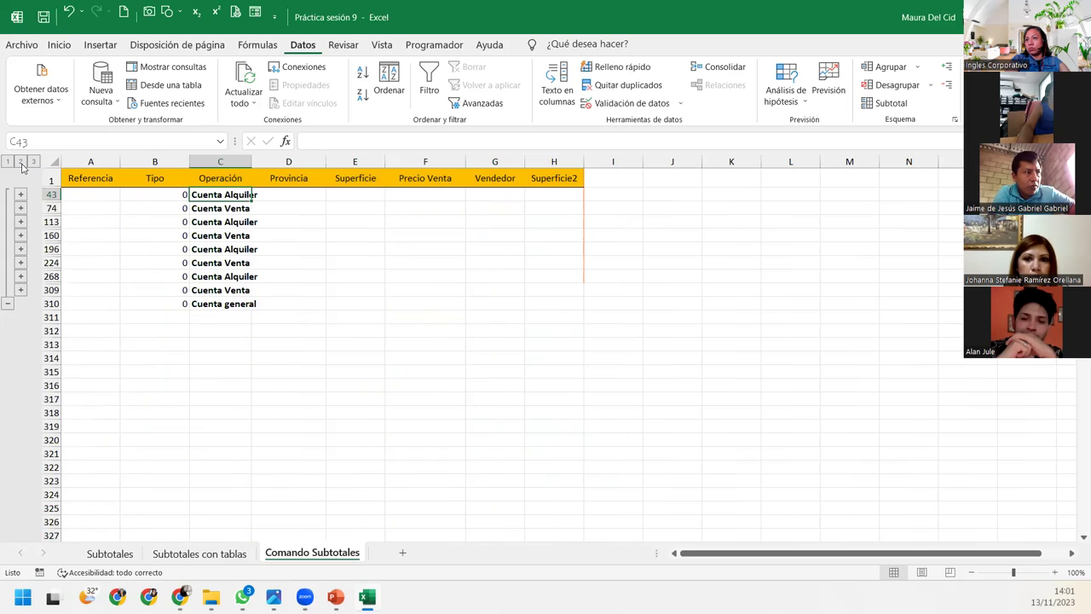
click(145, 192)
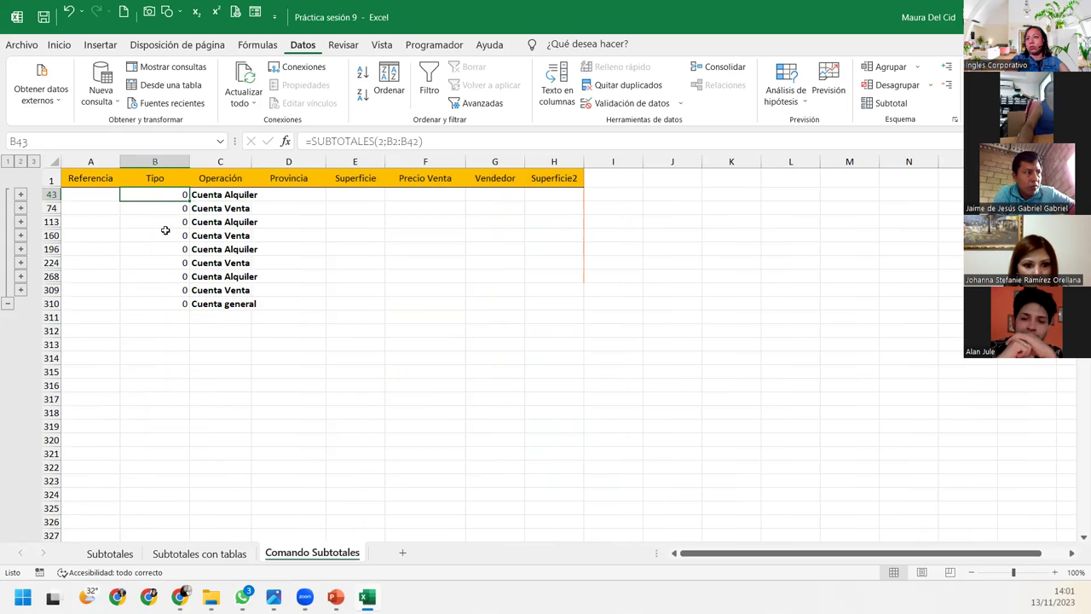
scroll(165, 230, down, 1)
scroll(166, 230, up, 1)
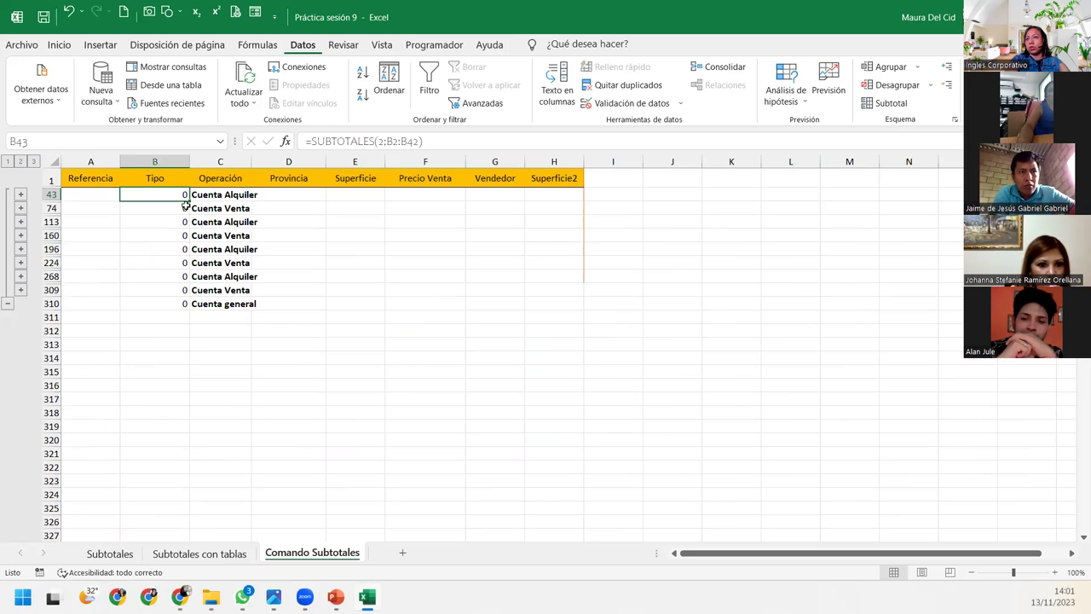
click(69, 12)
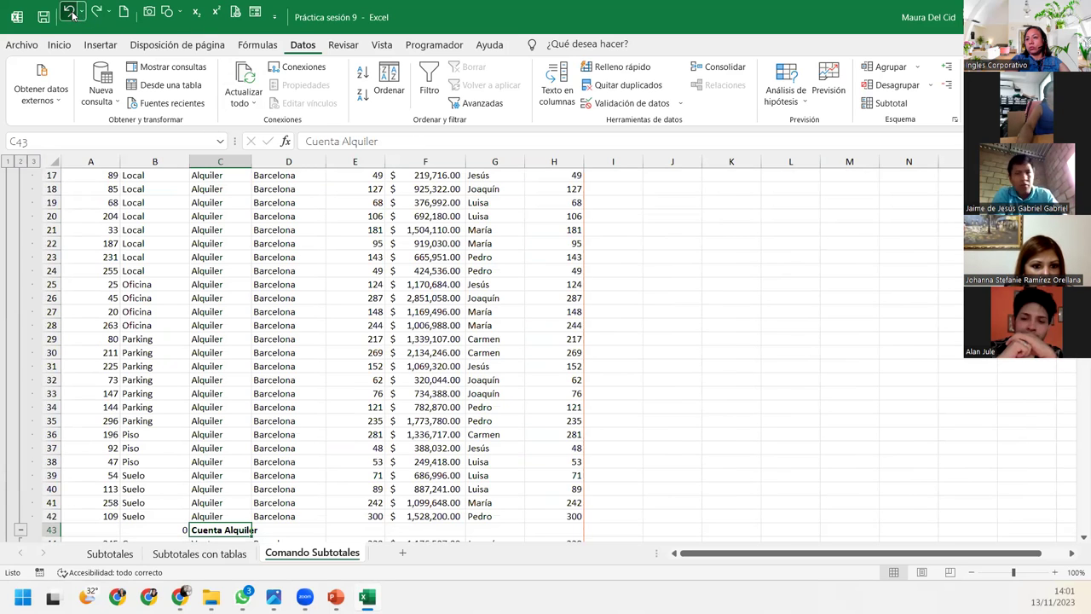
Undo the subtotals to restore the plain property table and select a cell inside it
click(212, 340)
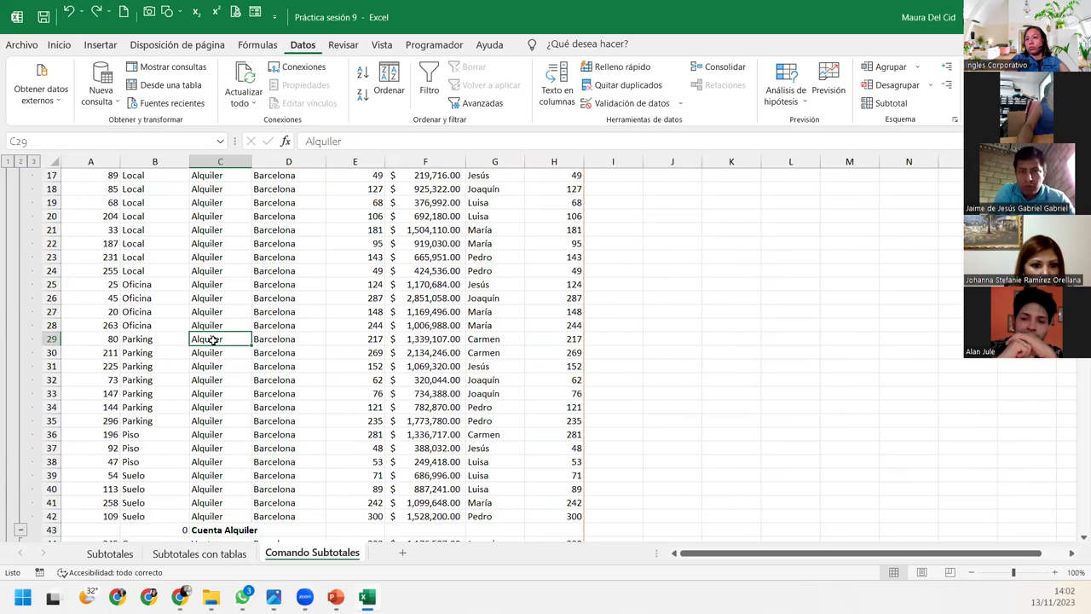
scroll(213, 340, down, 6)
click(228, 284)
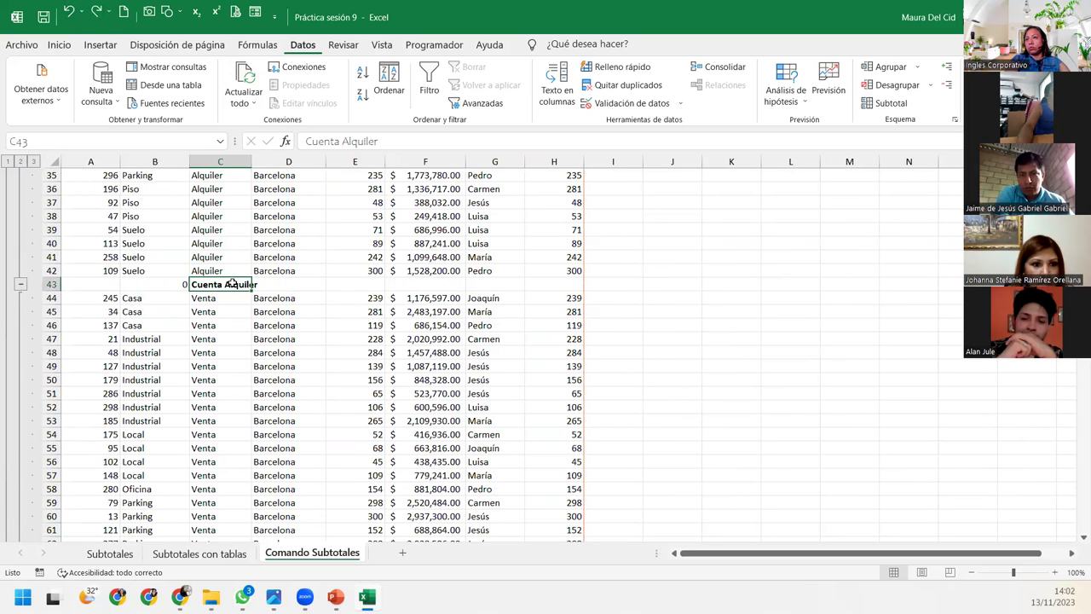
click(69, 8)
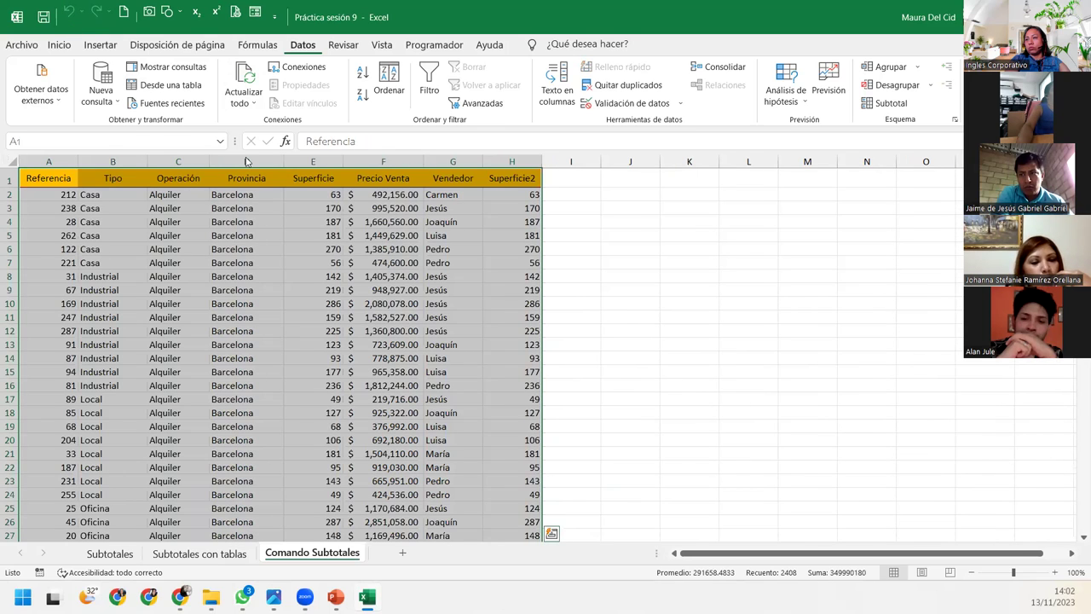
click(243, 258)
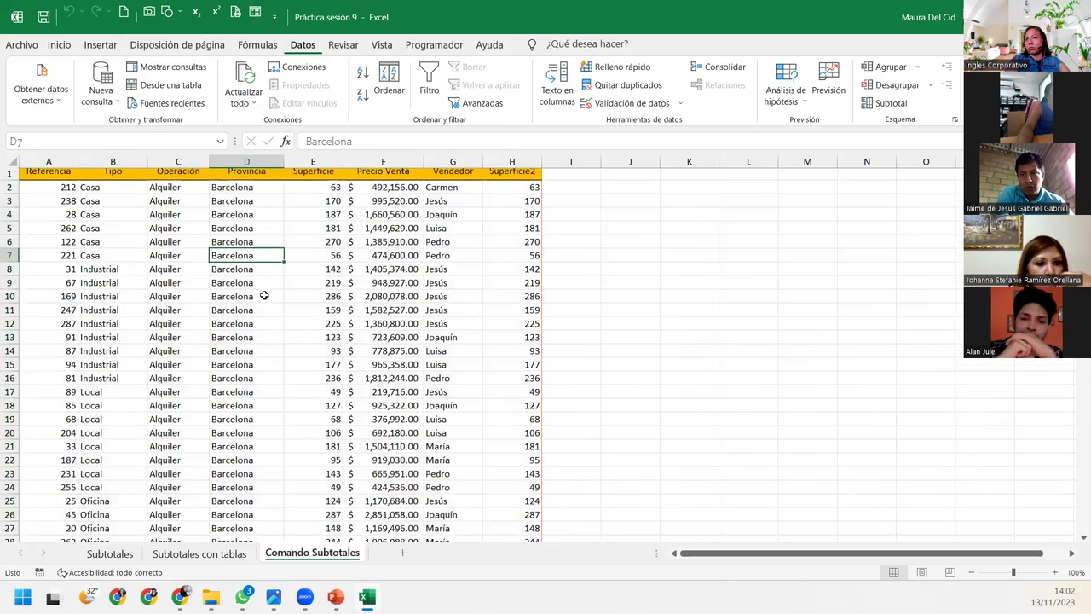
scroll(264, 295, down, 8)
scroll(264, 296, down, 8)
scroll(264, 296, down, 8)
scroll(264, 296, down, 8)
scroll(265, 296, up, 7)
scroll(265, 296, up, 16)
scroll(265, 295, up, 9)
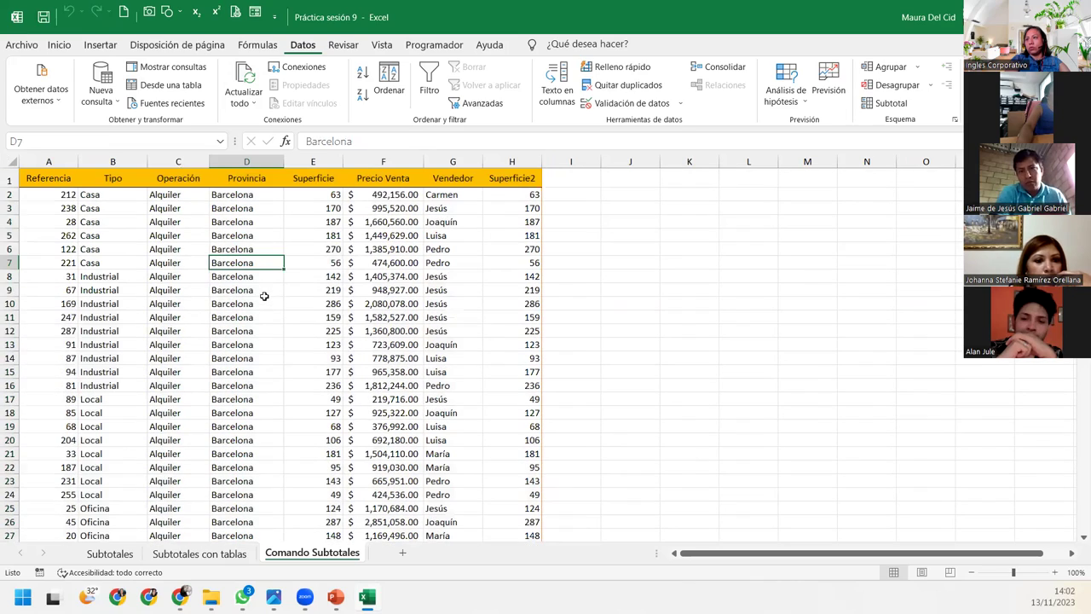
click(278, 291)
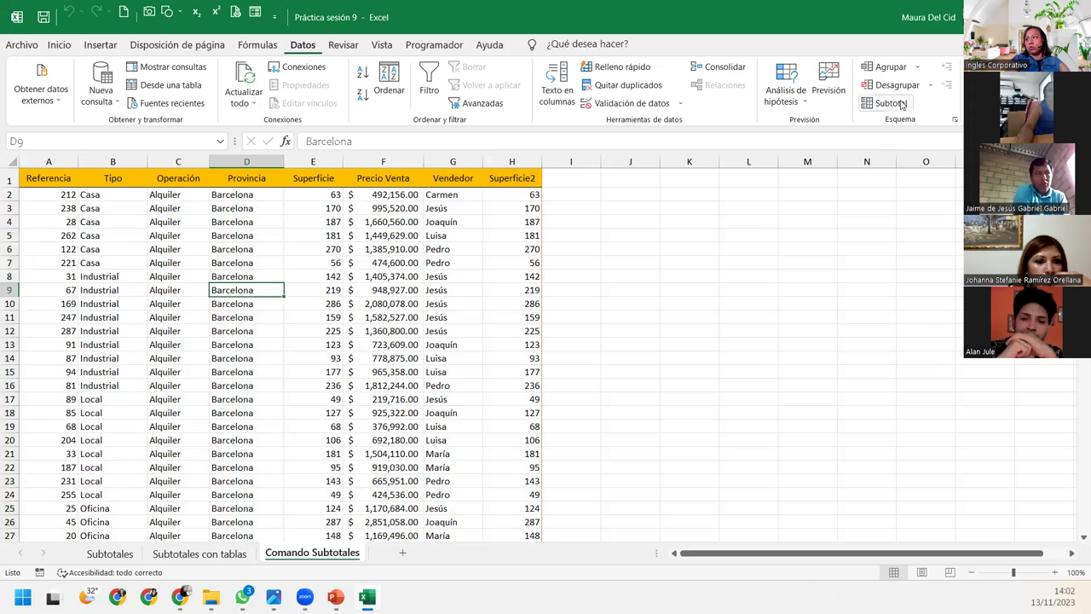
Apply Recuento subtotals on the Tipo column at each change in Operación
click(890, 103)
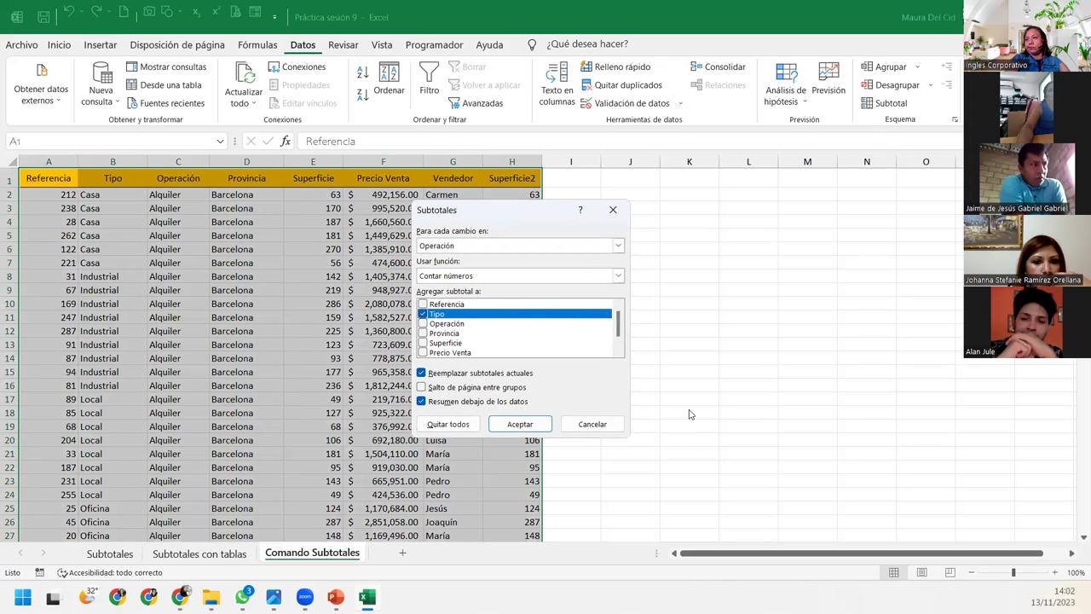
click(499, 277)
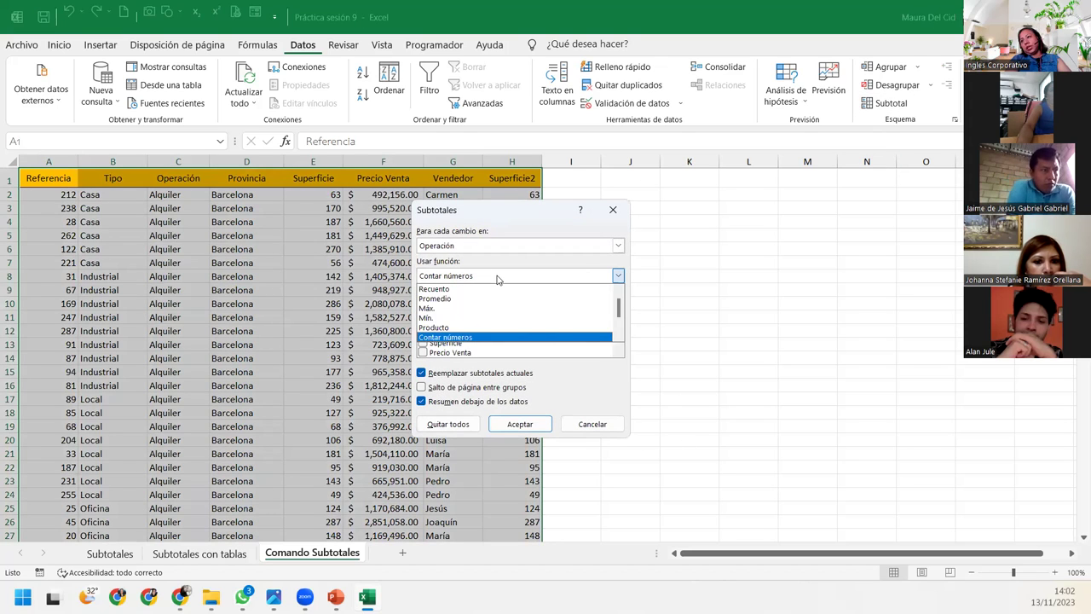
click(620, 339)
click(619, 338)
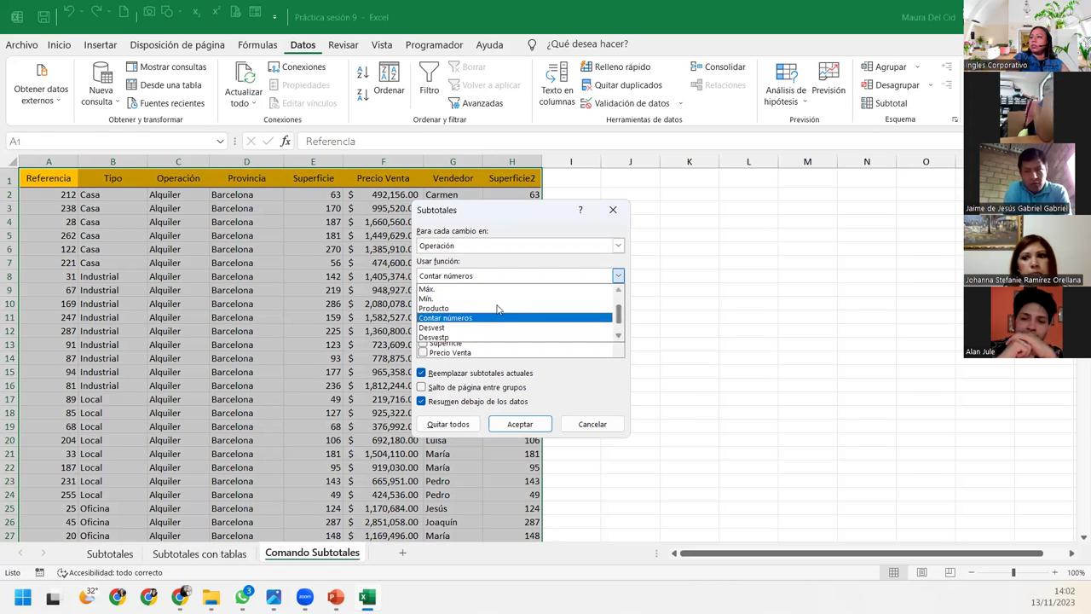
click(620, 338)
click(620, 337)
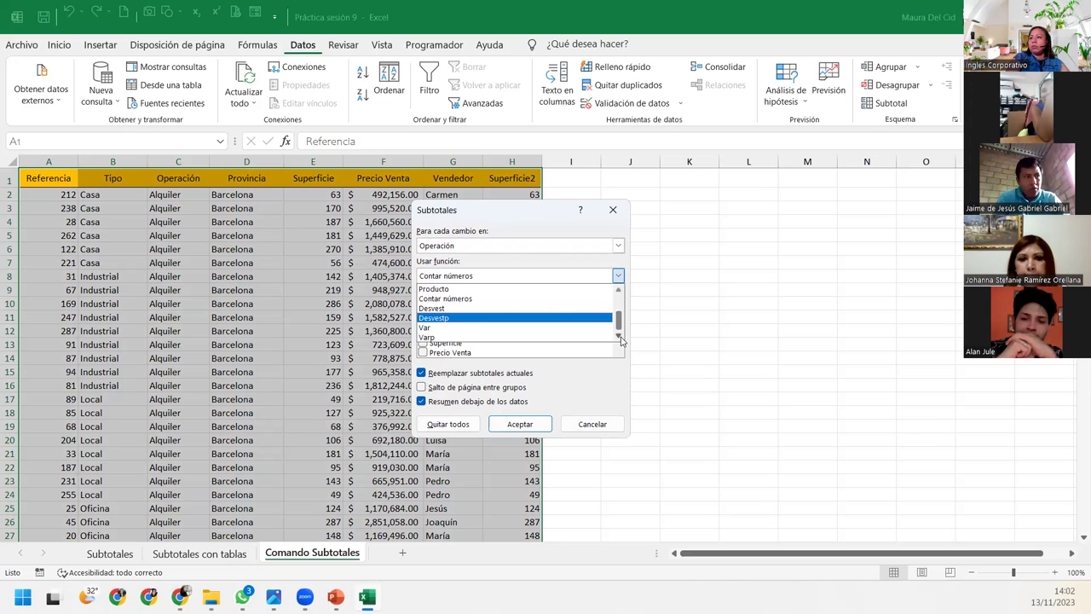
scroll(563, 303, up, 1)
scroll(562, 304, up, 1)
click(562, 303)
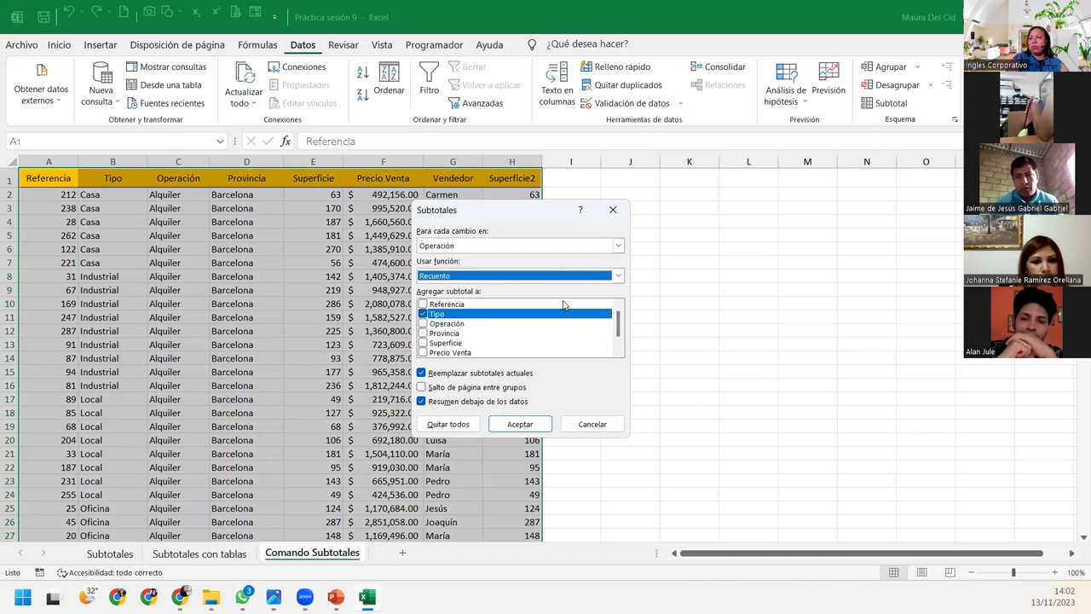
click(519, 423)
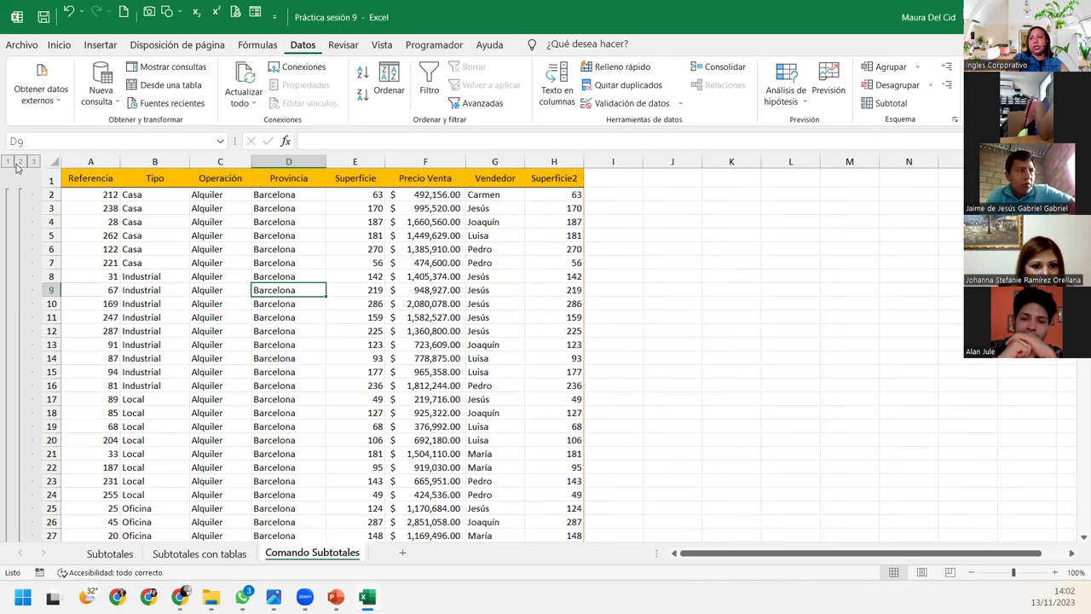
Collapse to outline level 2 and check the SUBTOTALES(3;…) formula in B43
click(20, 162)
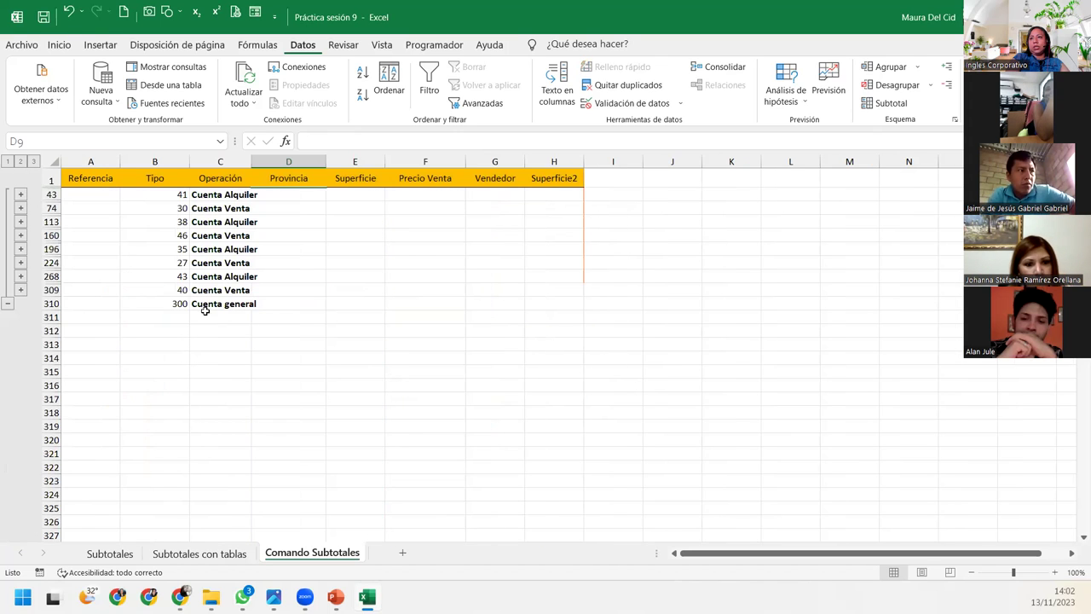
click(172, 198)
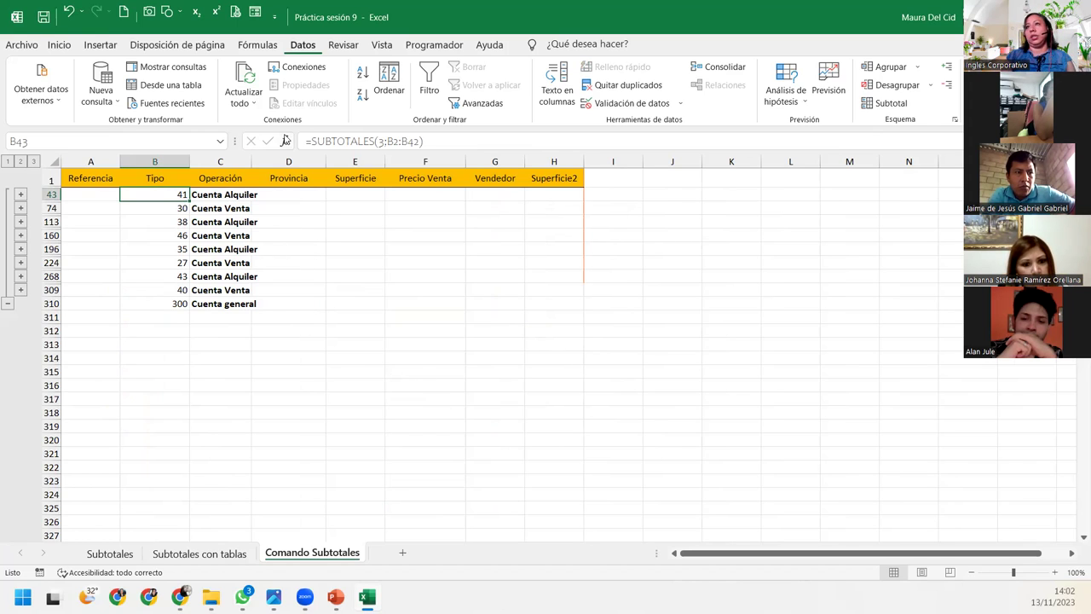
Undo the outline collapse and remove all existing subtotals with Quitar todos
click(69, 17)
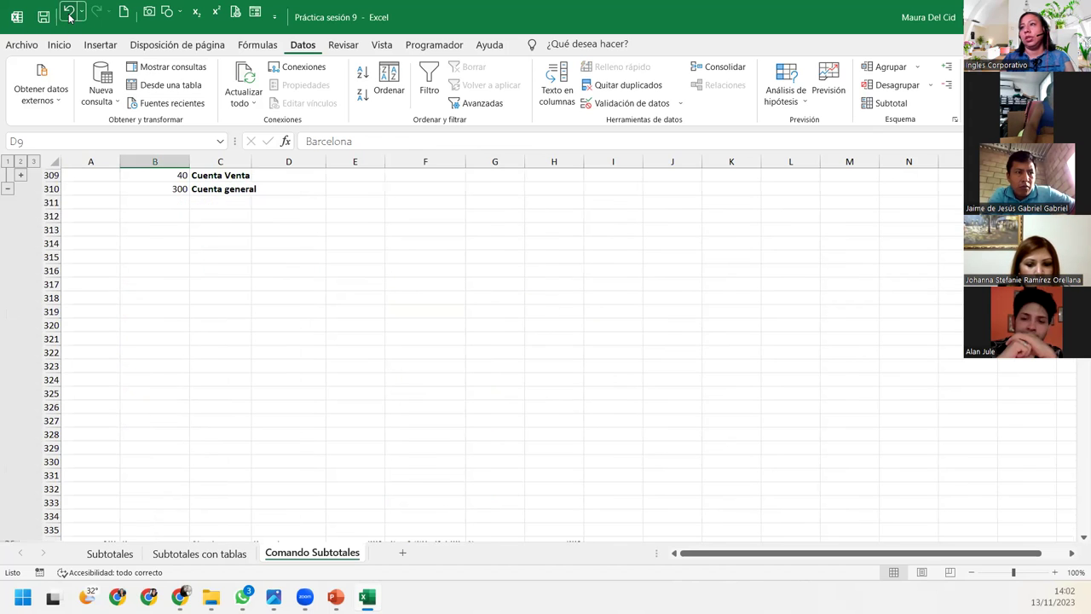
click(69, 17)
click(891, 102)
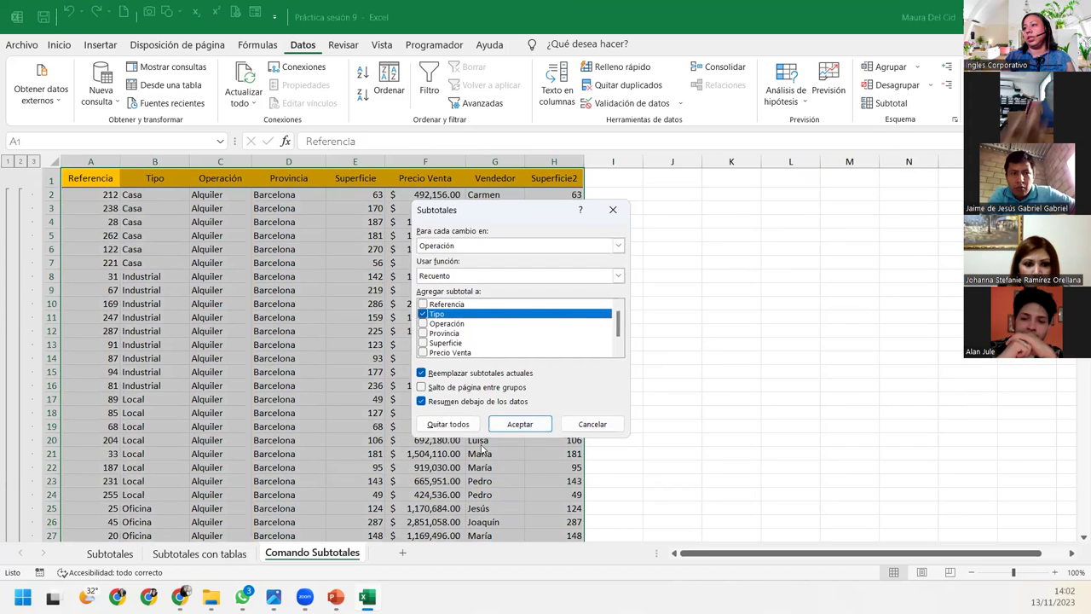
click(450, 421)
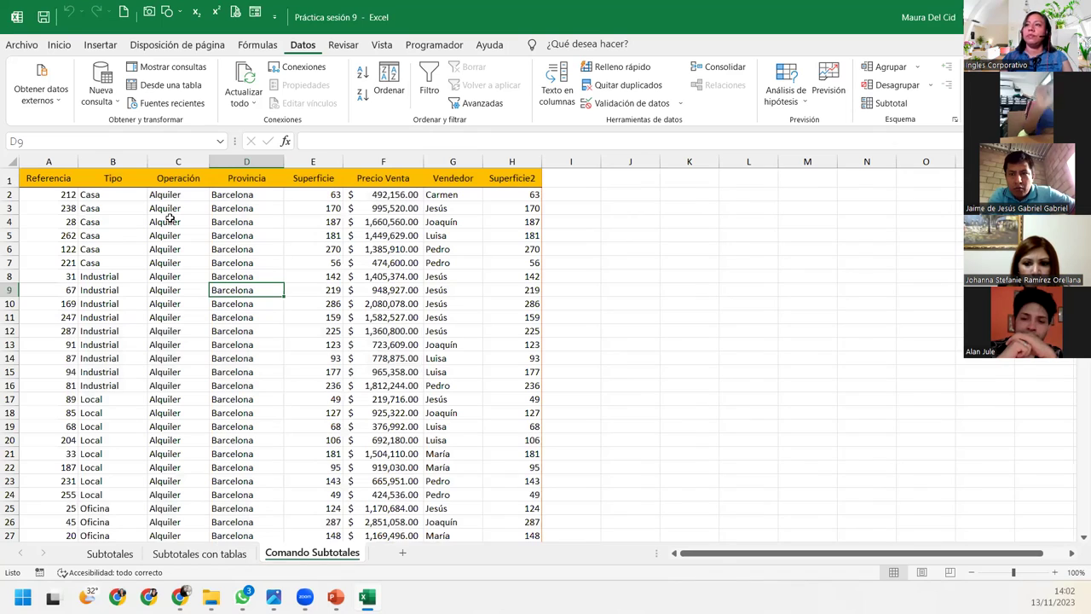
Reapply the subtotals, counting the Operación column instead of Tipo
click(169, 209)
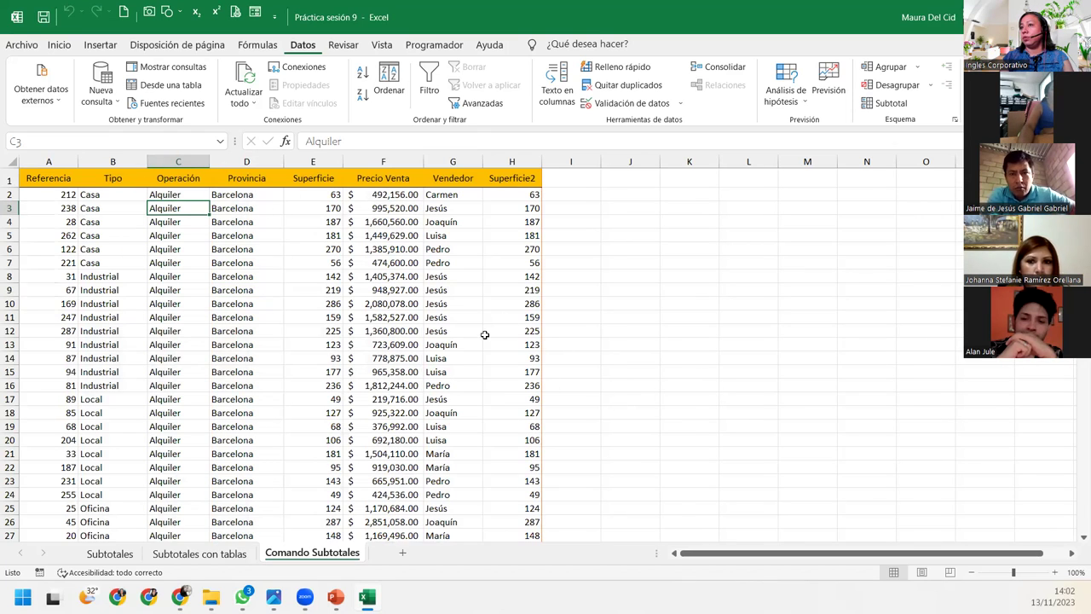
click(890, 102)
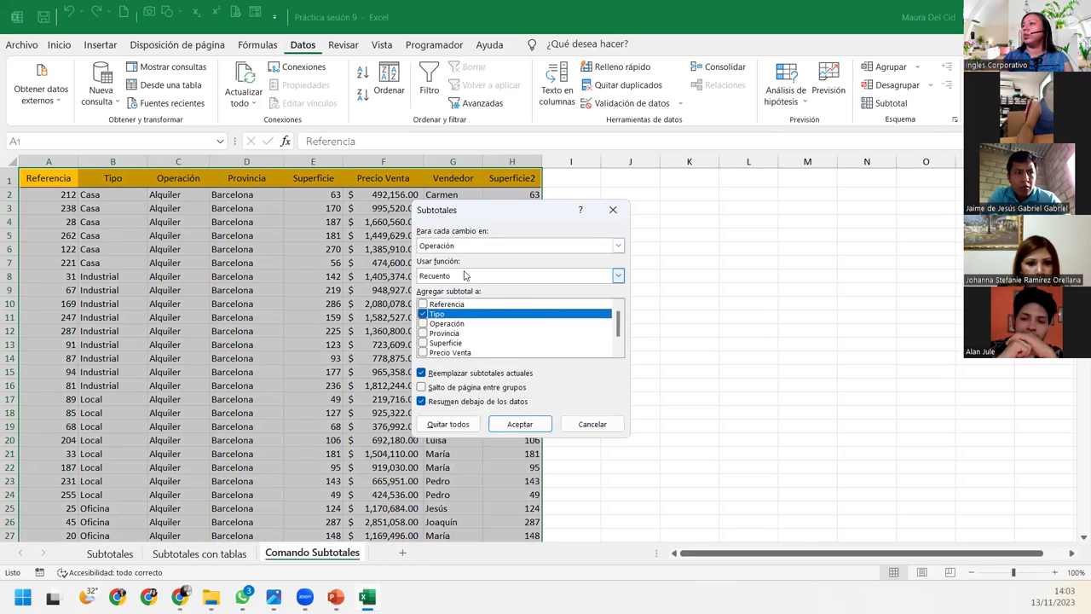
click(422, 314)
click(420, 327)
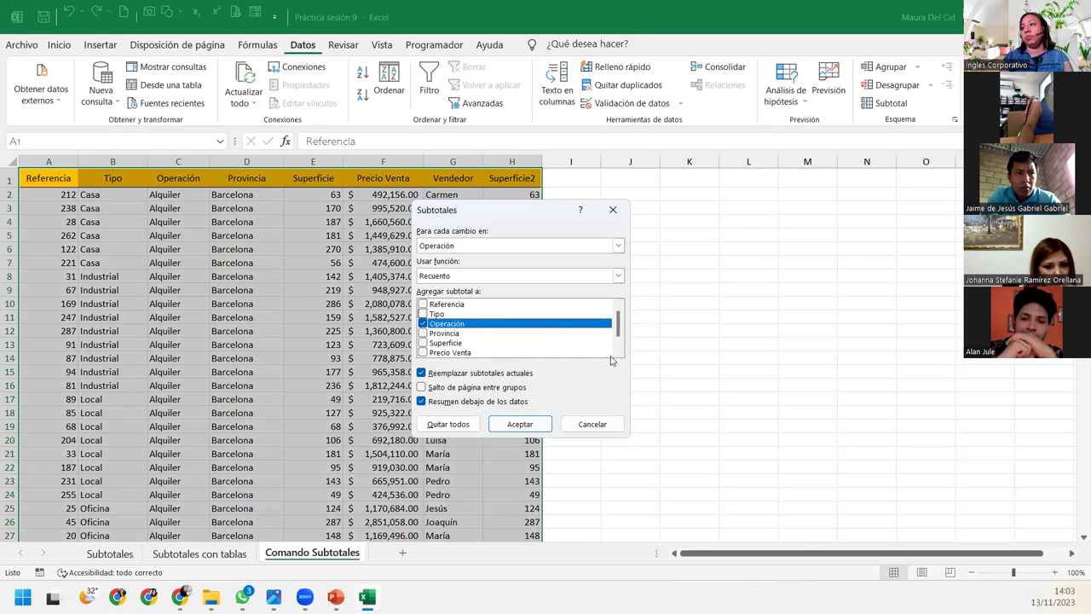
click(530, 419)
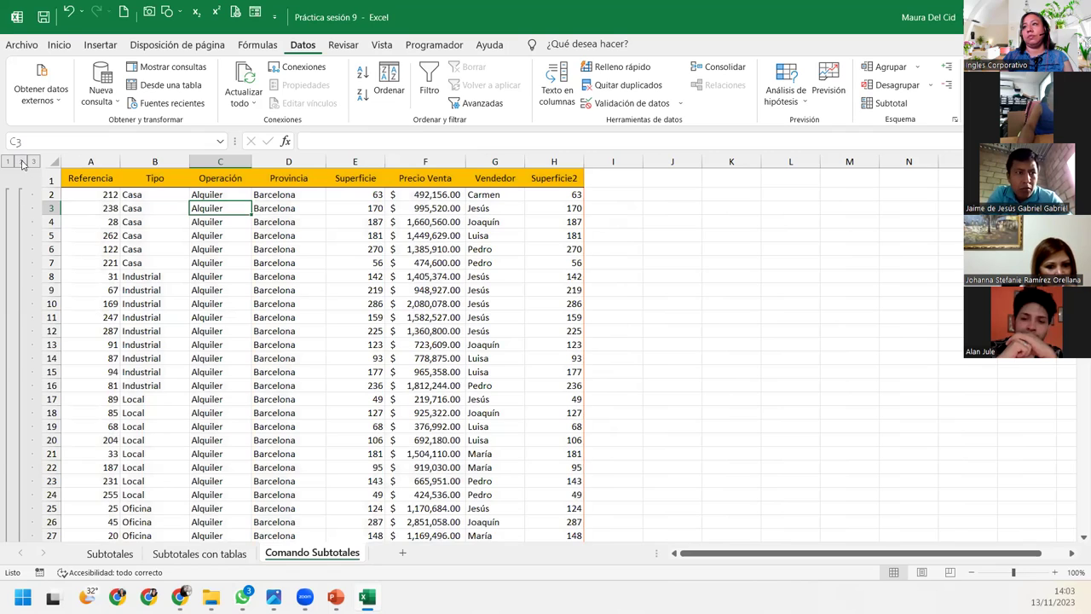
Collapse the outline to level 2, widen column B slightly and inspect the subtotal rows, including Cuenta Venta
click(21, 162)
drag(181, 162, 183, 162)
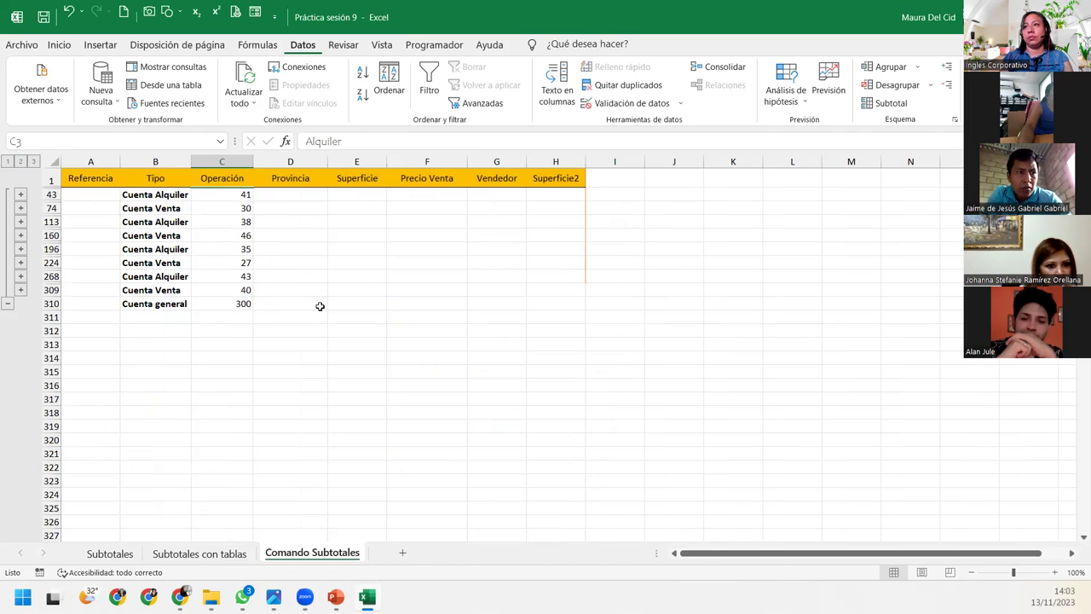
click(177, 195)
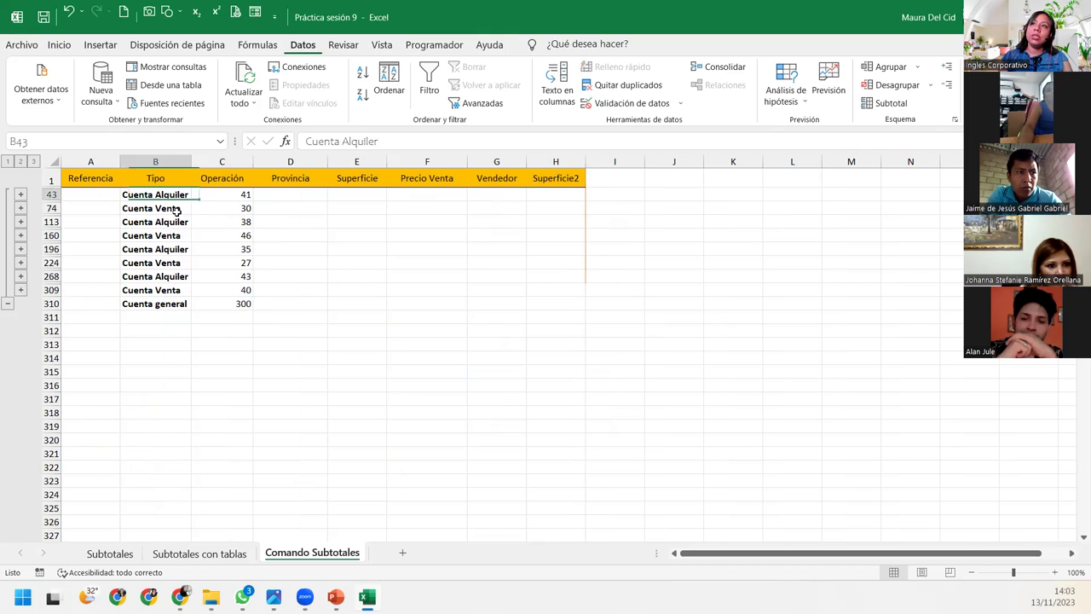
click(177, 208)
click(179, 235)
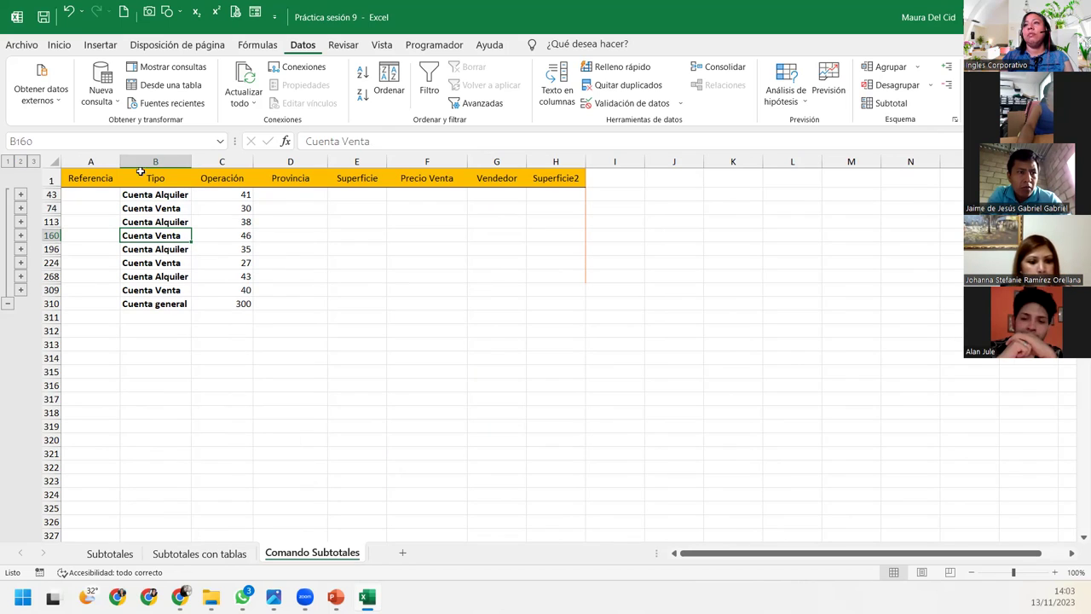
Remove all subtotals from the table with Quitar todos, then select a Provincia cell in the data
click(891, 102)
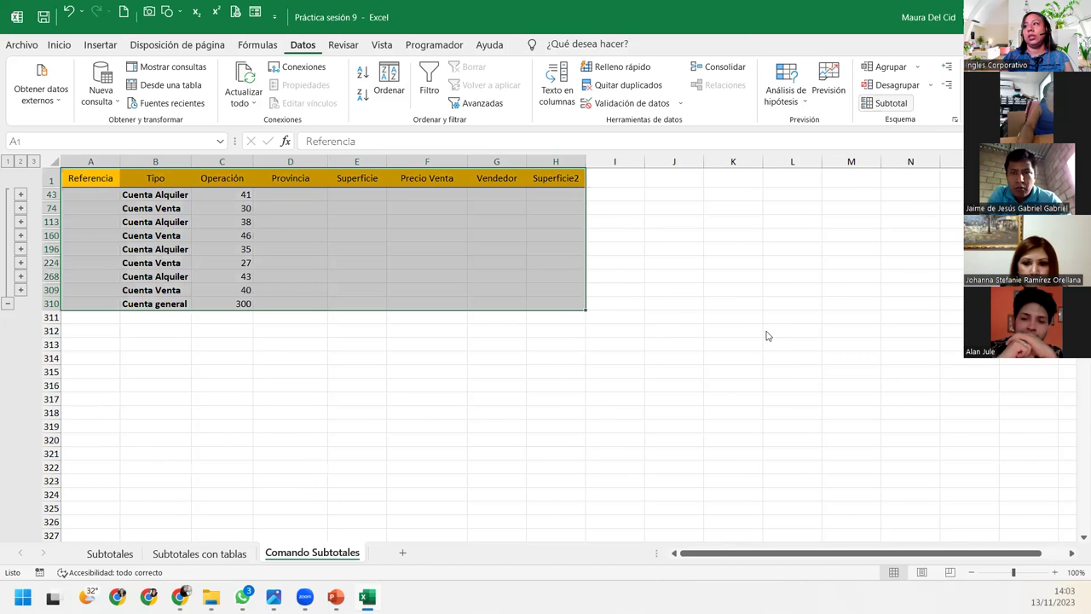
click(451, 426)
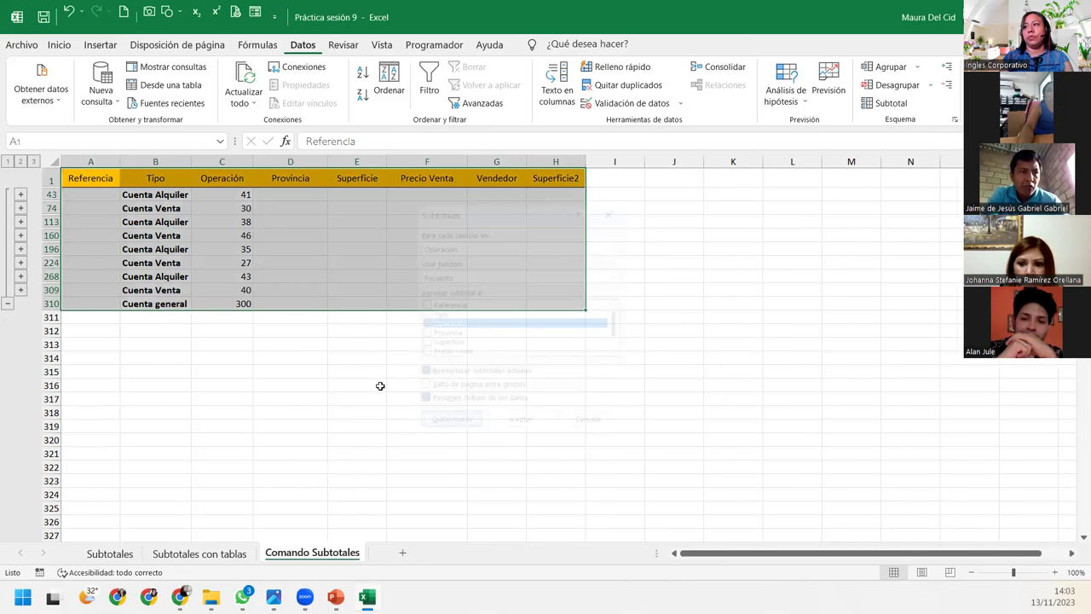
click(187, 208)
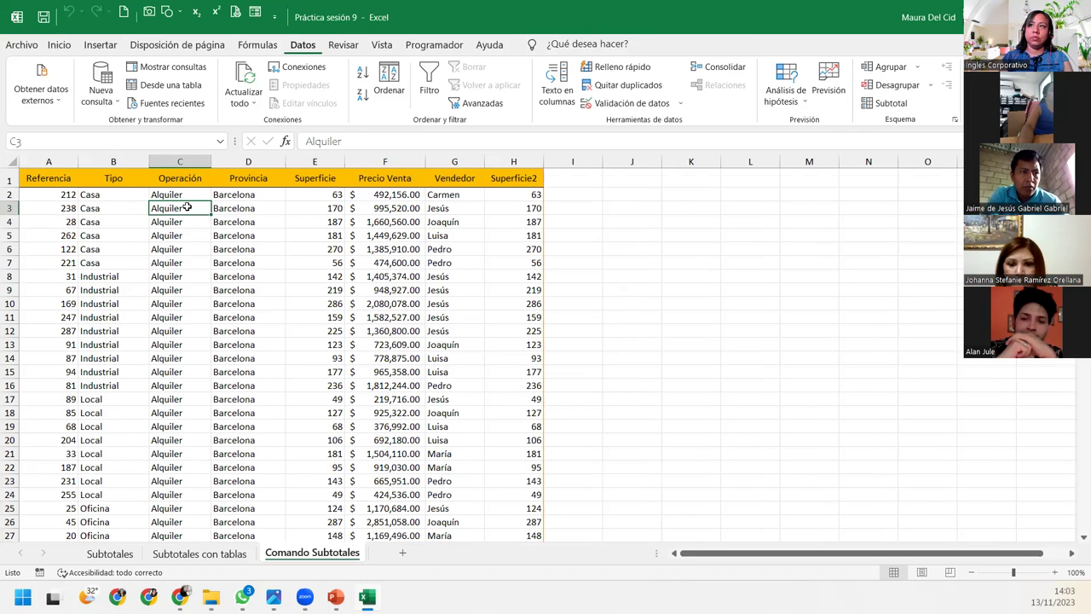
scroll(186, 208, down, 6)
scroll(185, 205, down, 7)
scroll(175, 201, up, 13)
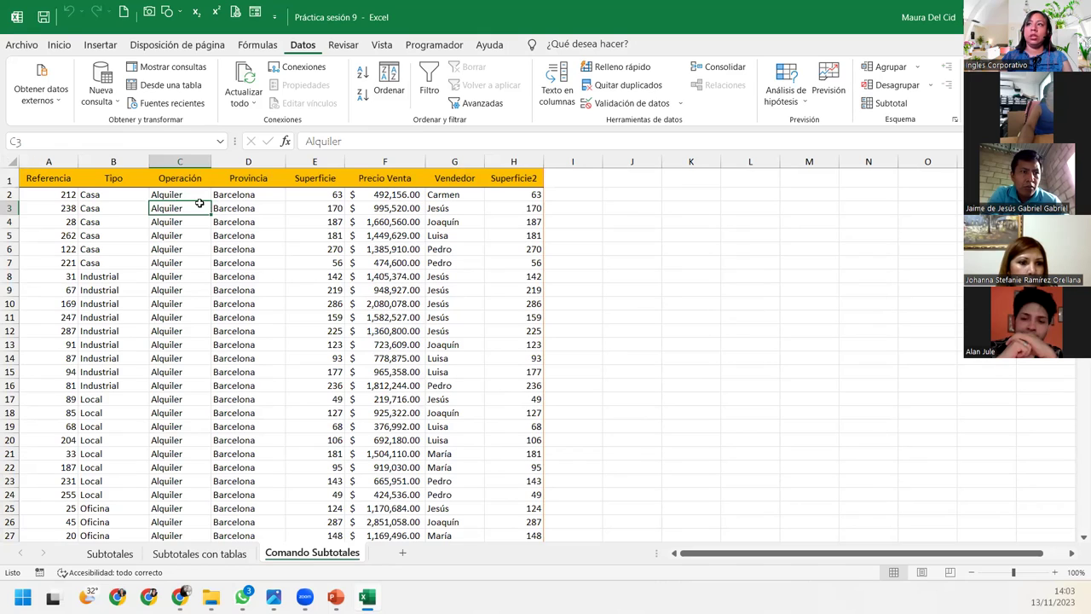
click(239, 209)
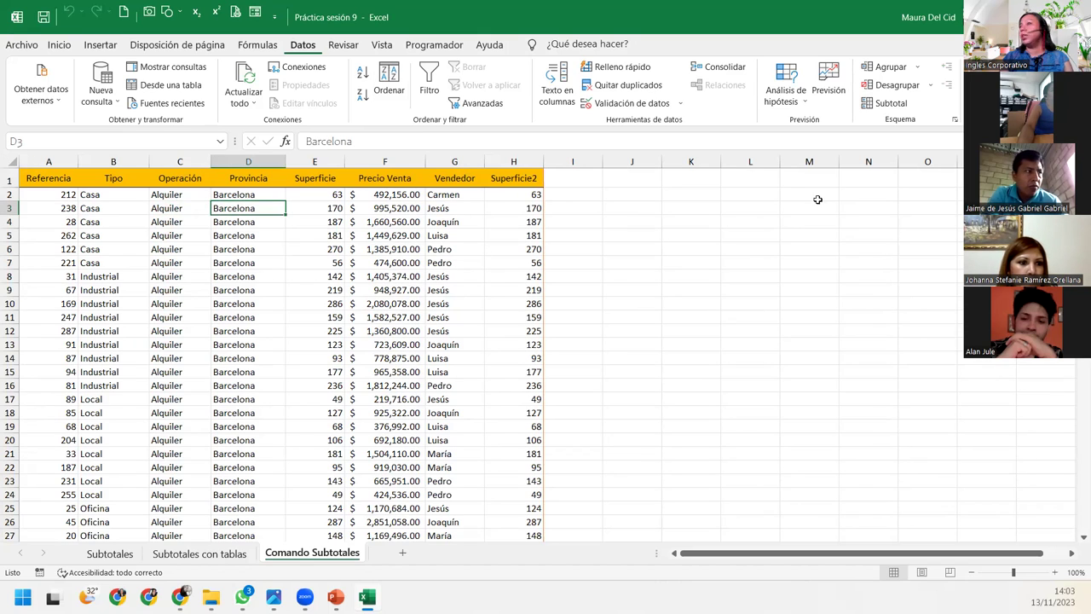
Subtotal by Provincia with Recuento, counting the Provincia column instead of Operación
click(888, 105)
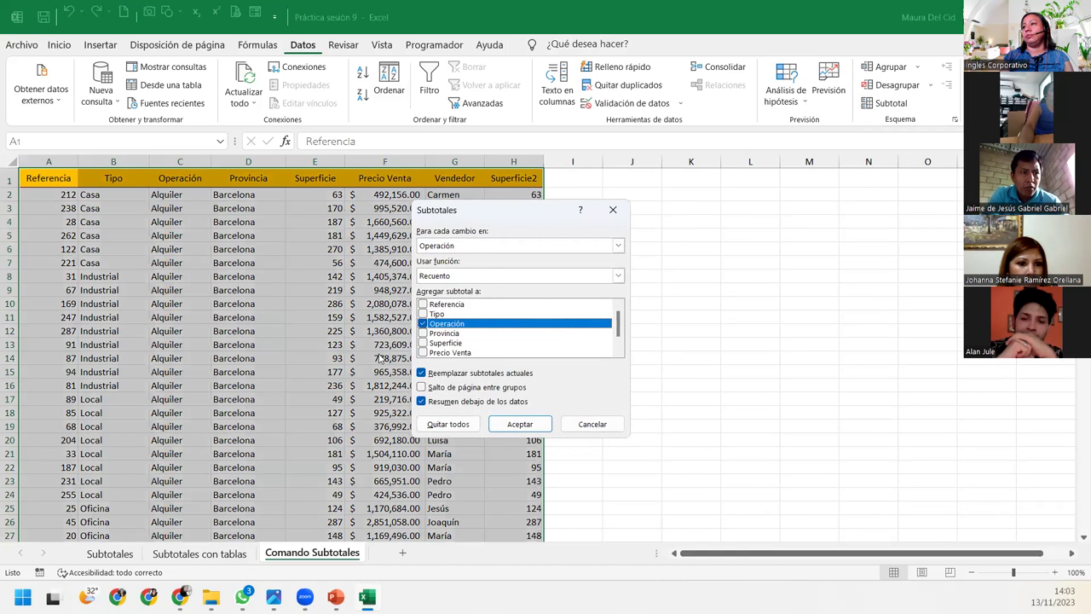
click(466, 248)
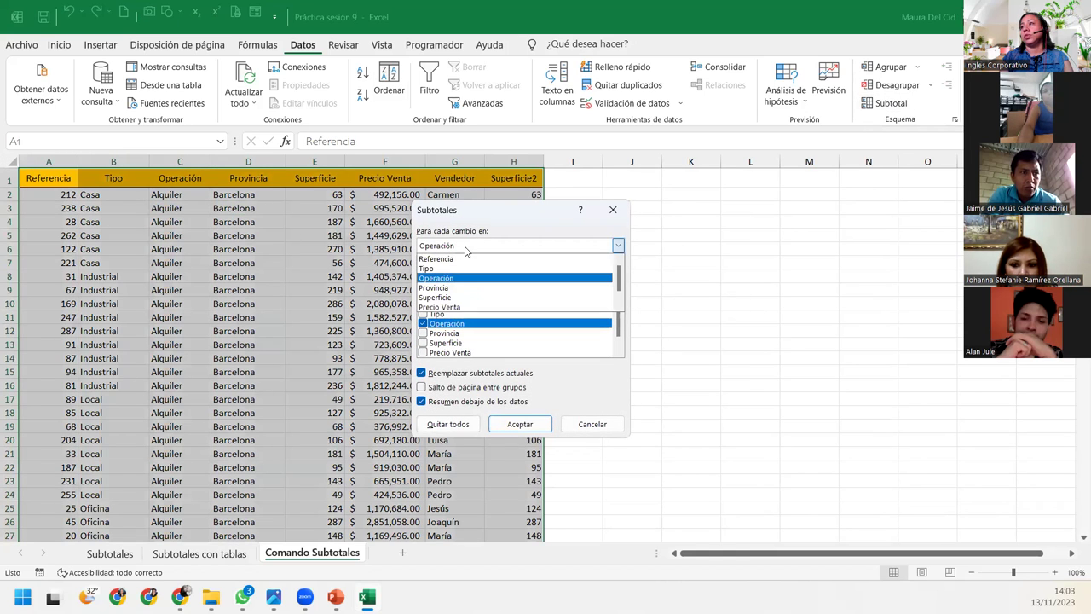
click(443, 288)
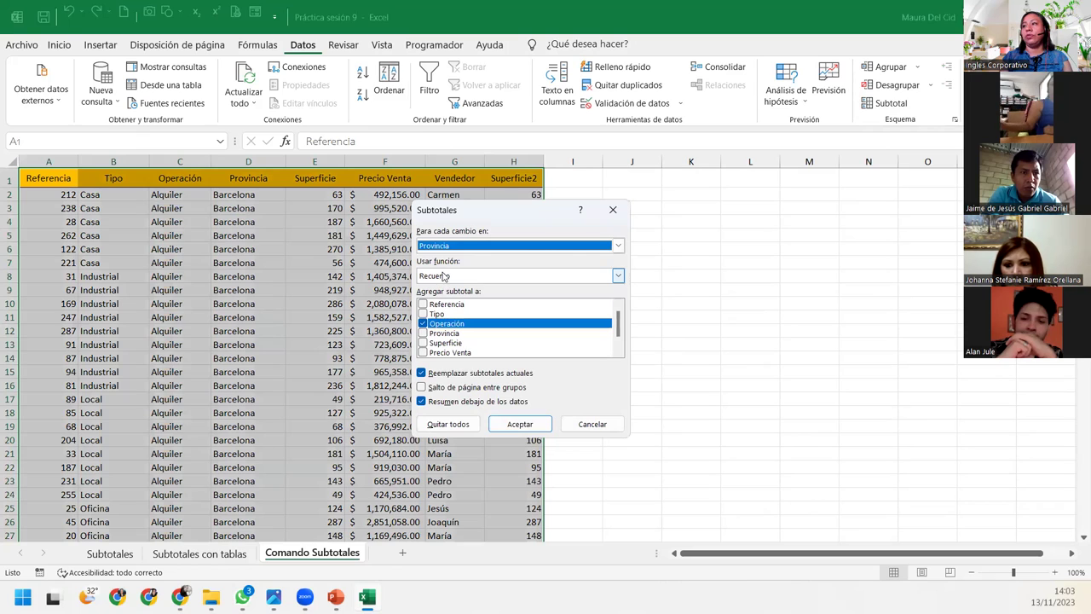
click(423, 324)
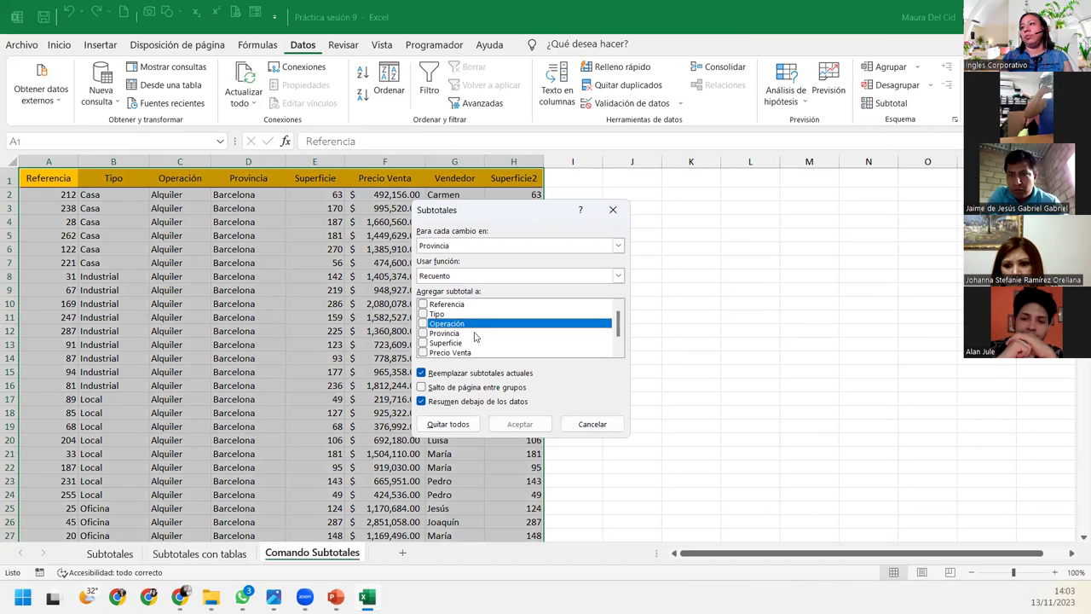
click(423, 334)
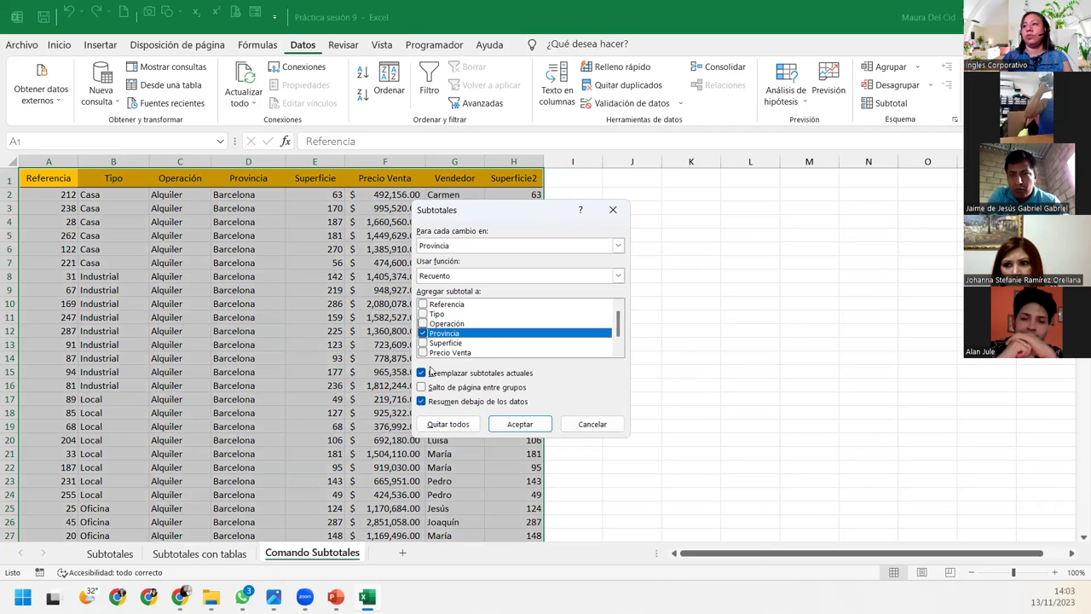
click(520, 421)
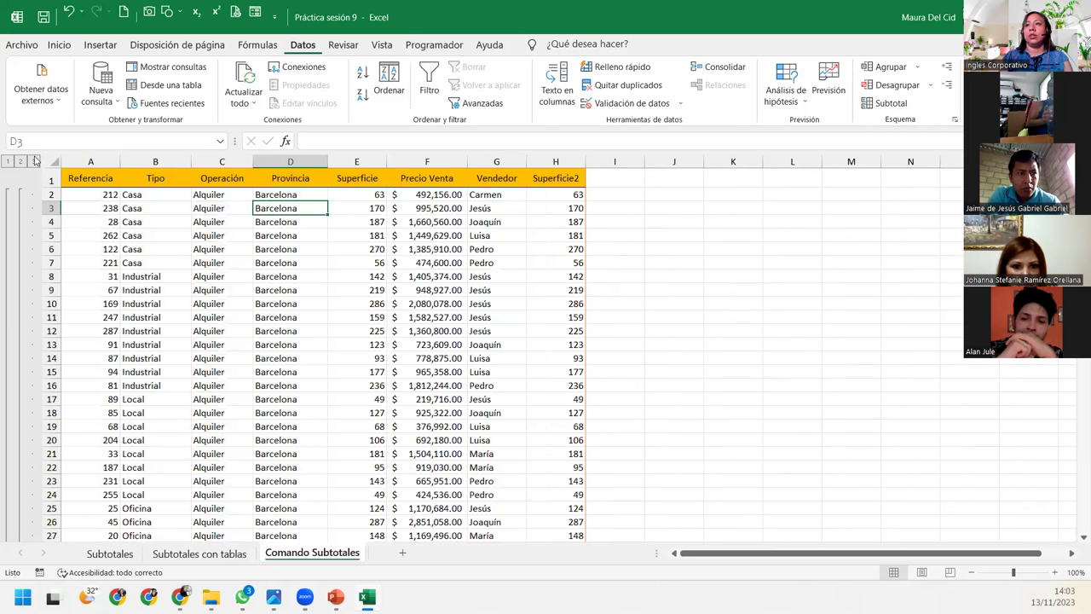
Collapse to outline level 2, autofit column C, and inspect the Barcelona, Lleida, Tarragona and grand-total counts
click(22, 162)
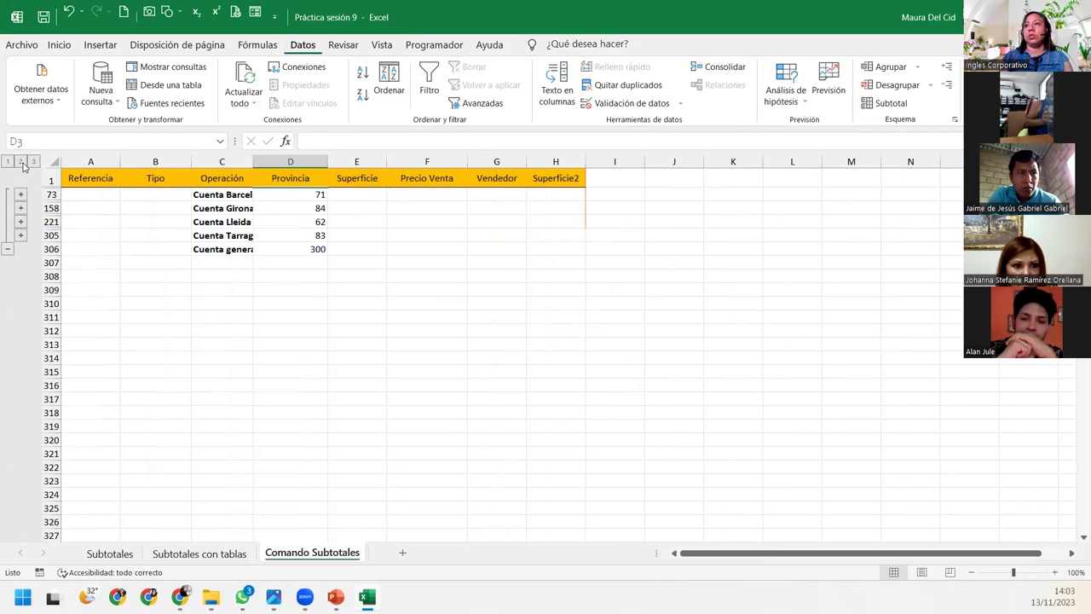
double_click(254, 158)
click(329, 193)
click(317, 222)
click(310, 238)
click(304, 248)
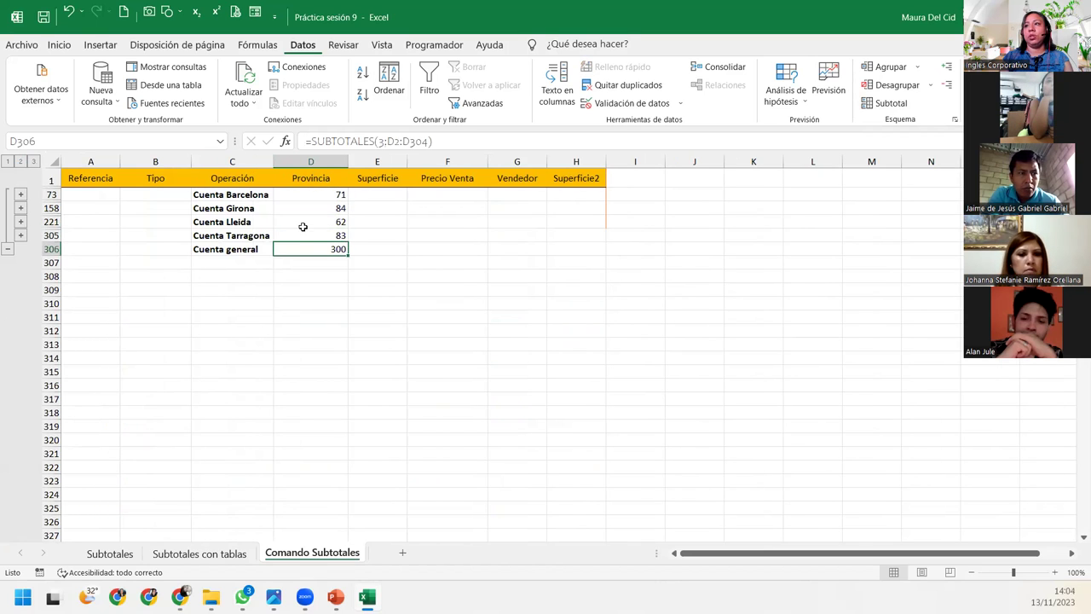
Review the Lleida, Girona and Barcelona count cells and reopen the Subtotal settings
drag(299, 236, 295, 220)
click(295, 216)
click(296, 208)
click(333, 194)
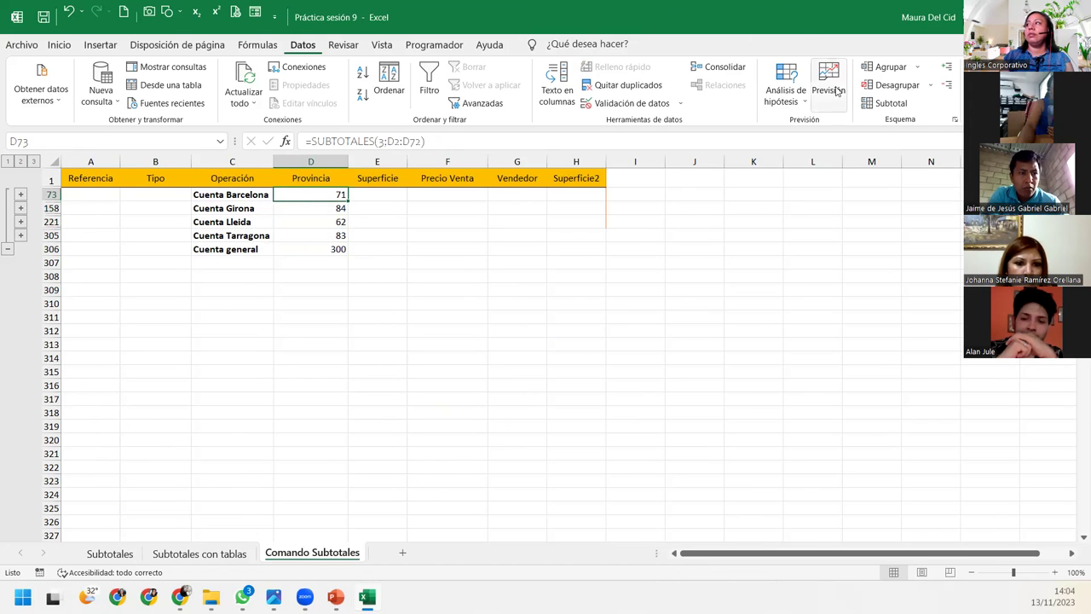
click(886, 106)
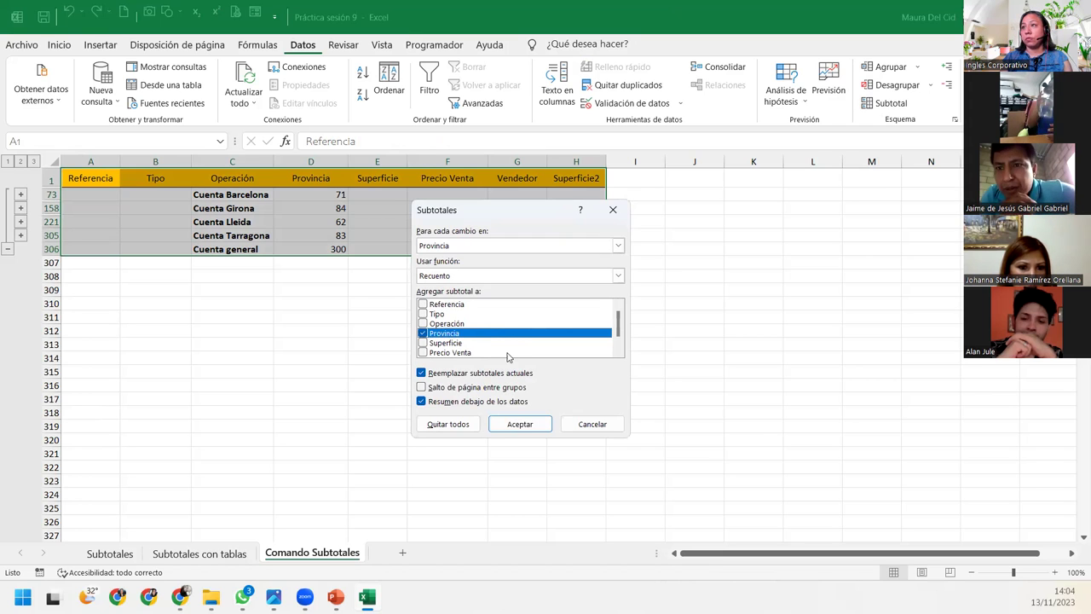
Browse the Usar función list, keep Recuento, close Subtotales unchanged and select cell E221
mouse_move(618, 276)
mouse_down()
mouse_move(616, 356)
mouse_move(619, 336)
mouse_move(586, 293)
mouse_up()
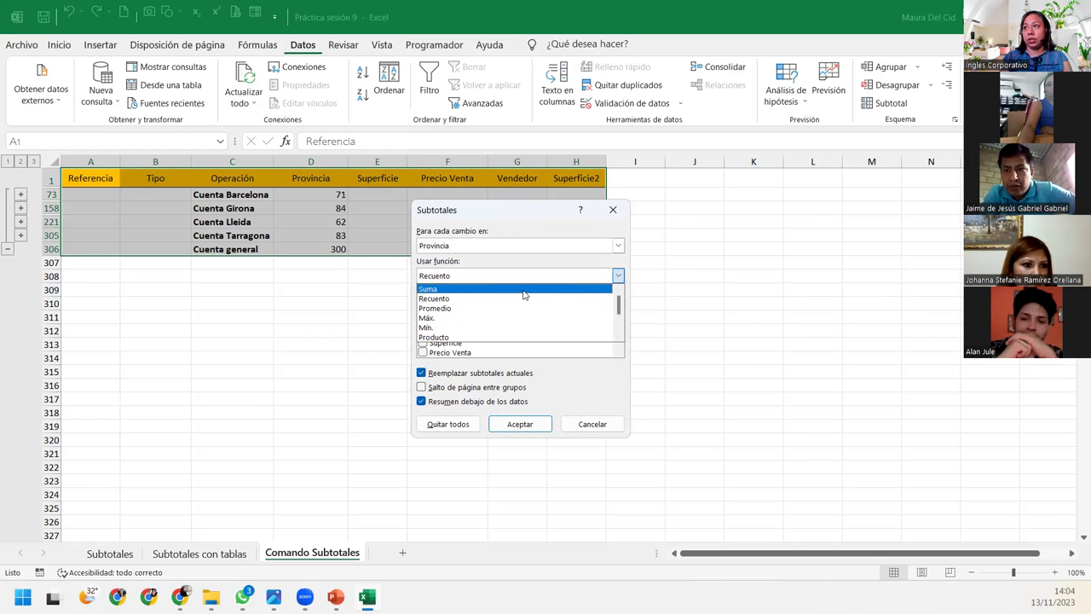
click(625, 264)
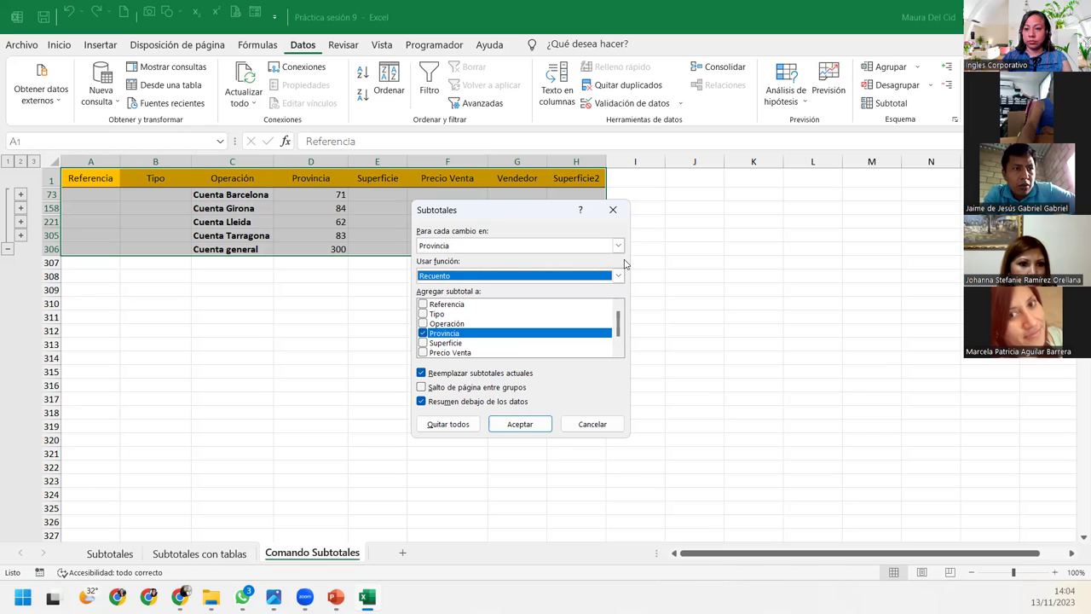
click(620, 353)
scroll(615, 328, up, 1)
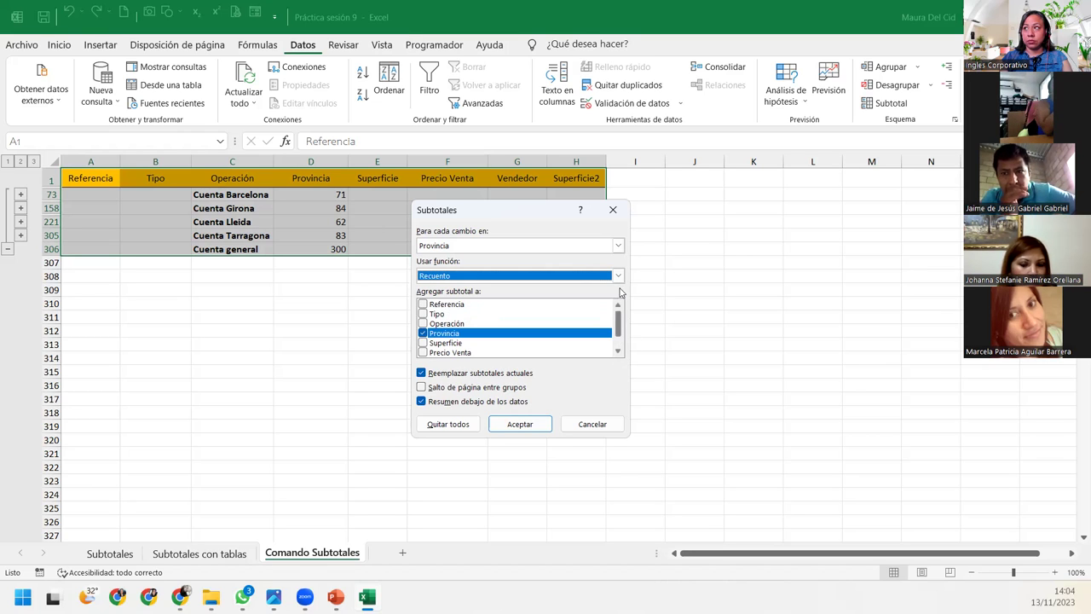
click(618, 275)
scroll(585, 309, down, 1)
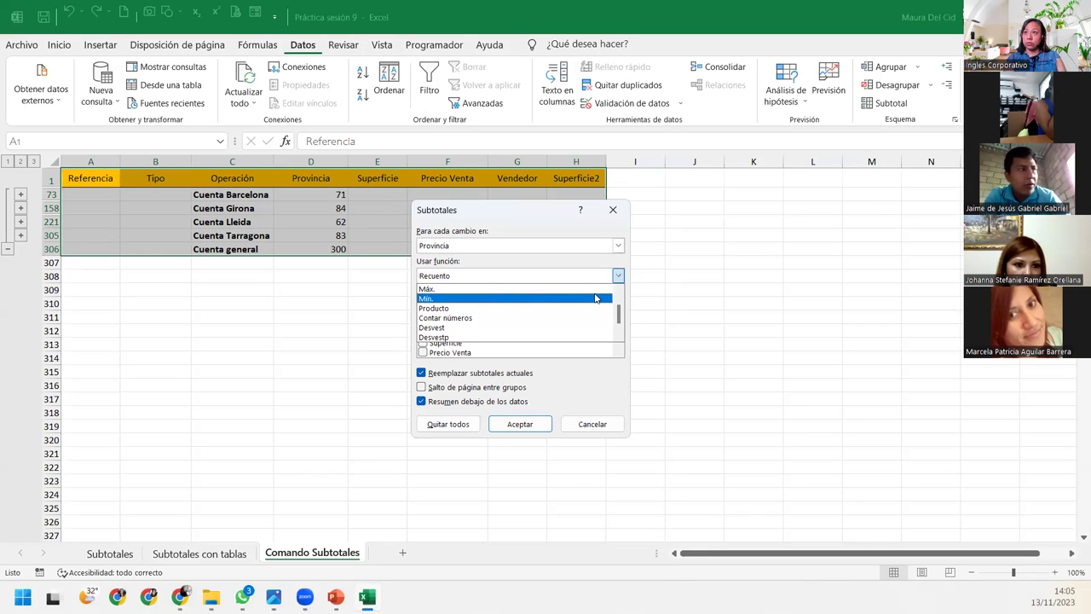
click(613, 209)
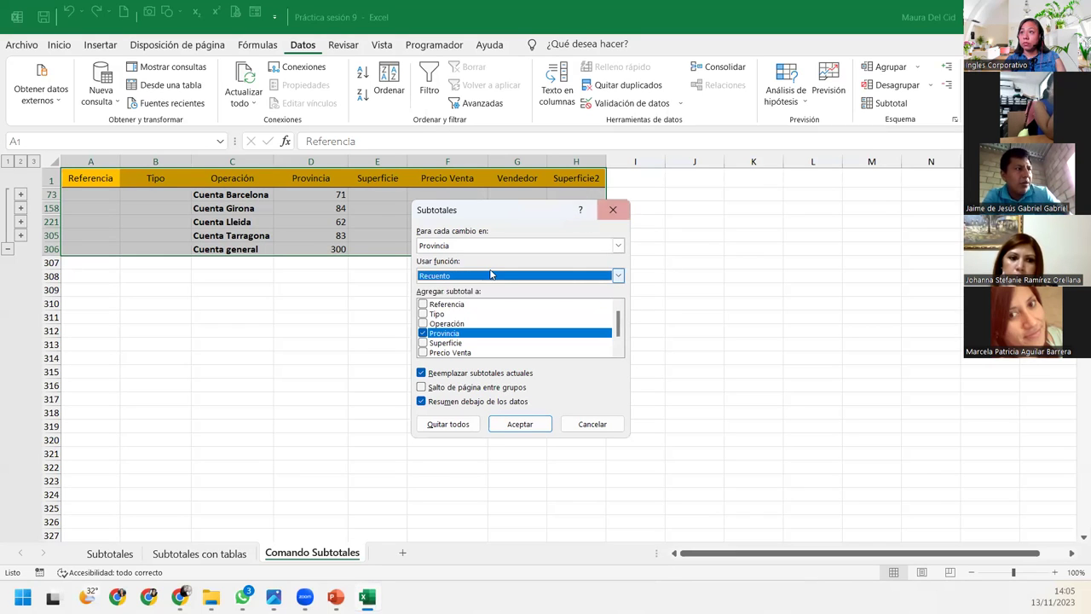
click(613, 209)
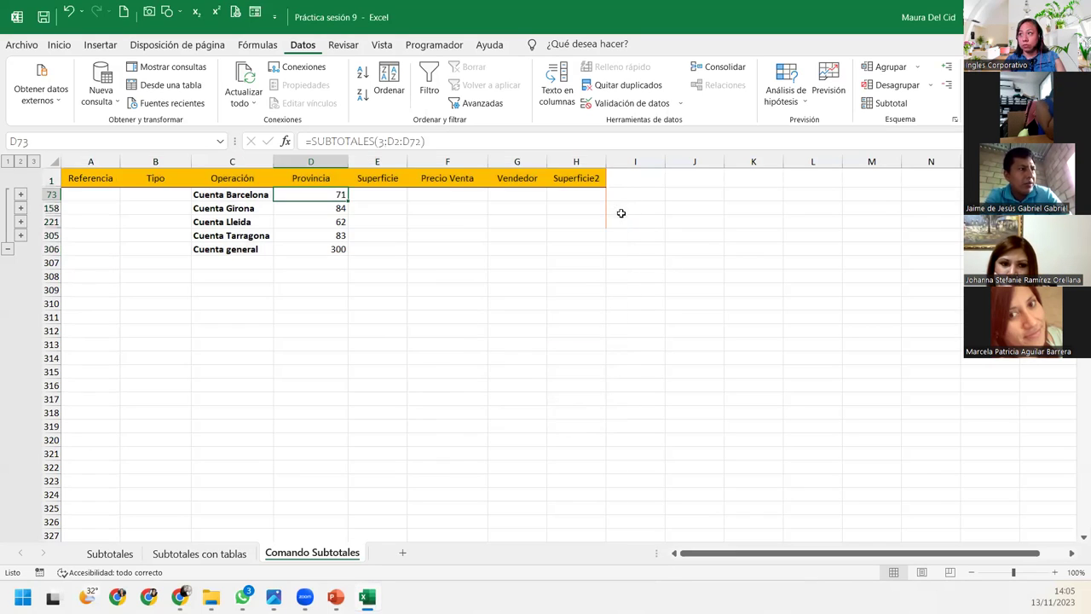
click(382, 220)
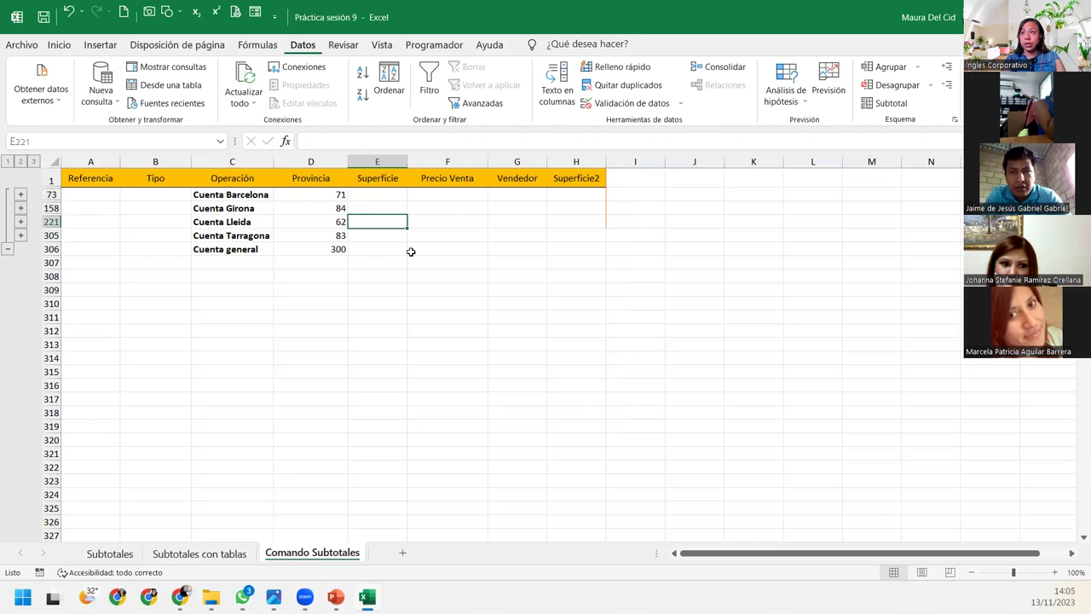